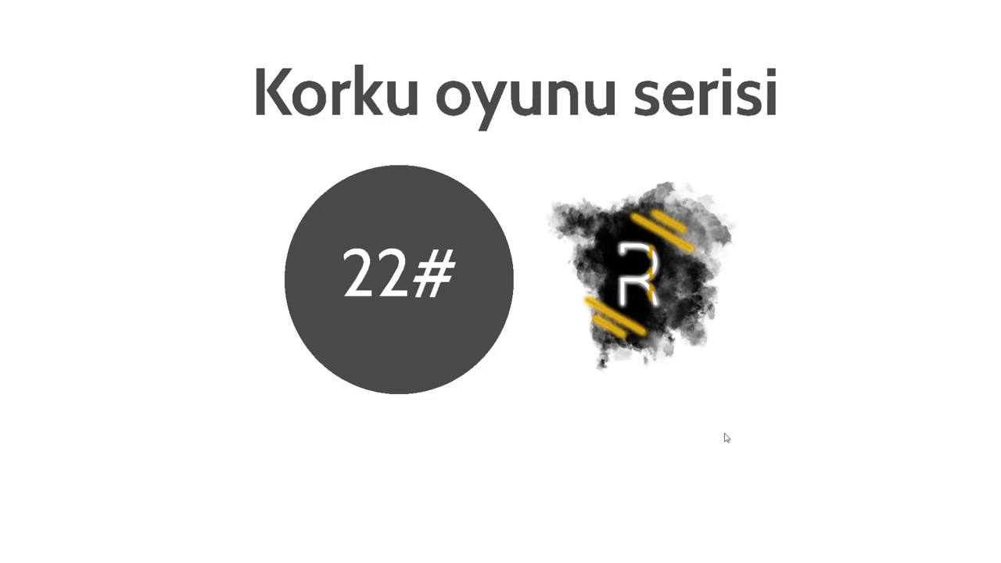
Move past the intro slide to the Unreal Editor showing ThirdPersonExampleMap.
left_click(385, 288)
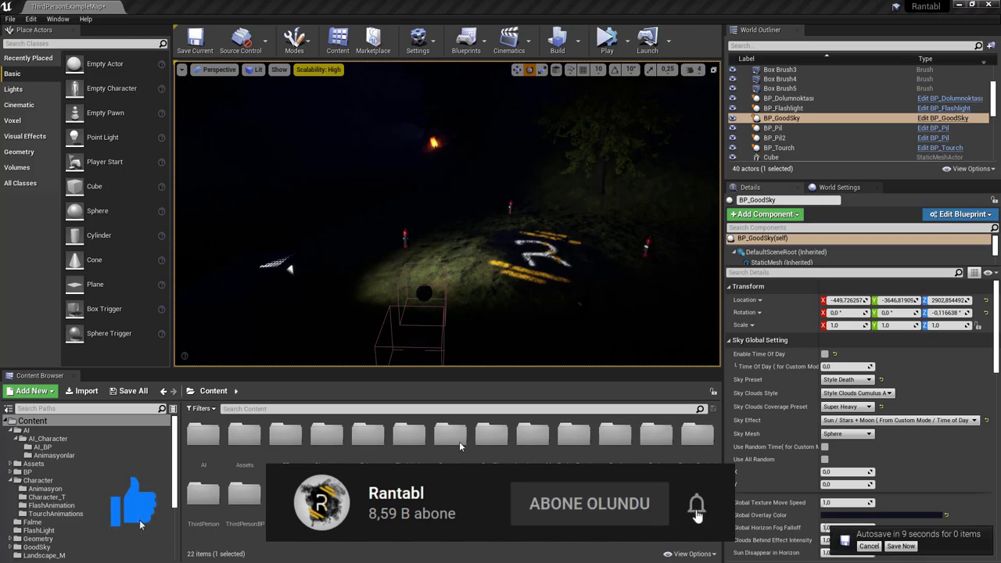
Tilt the view up to the night sky and switch the viewport from Lit to Unlit.
right_click_drag(378, 283, 377, 283)
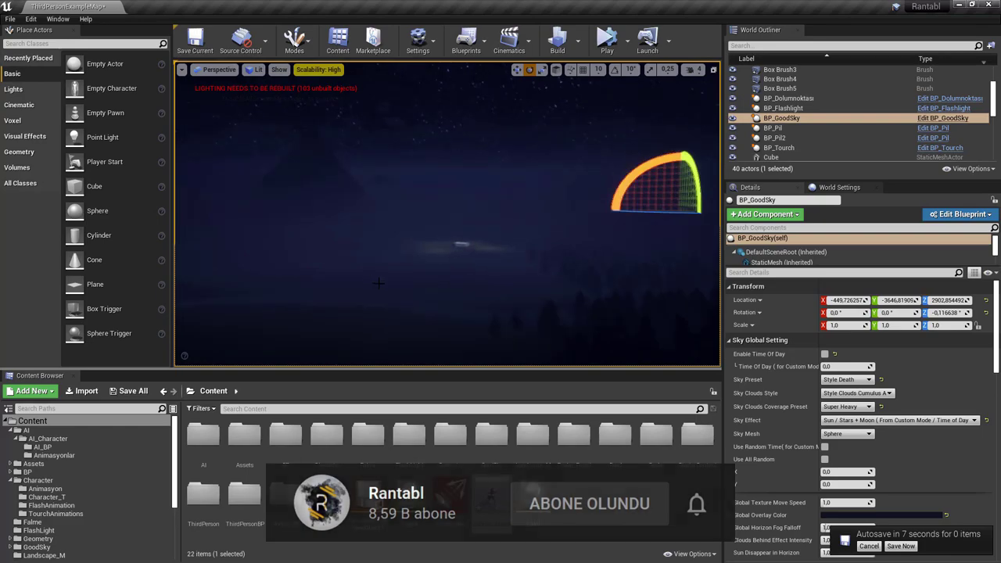
left_click(252, 71)
left_click(265, 105)
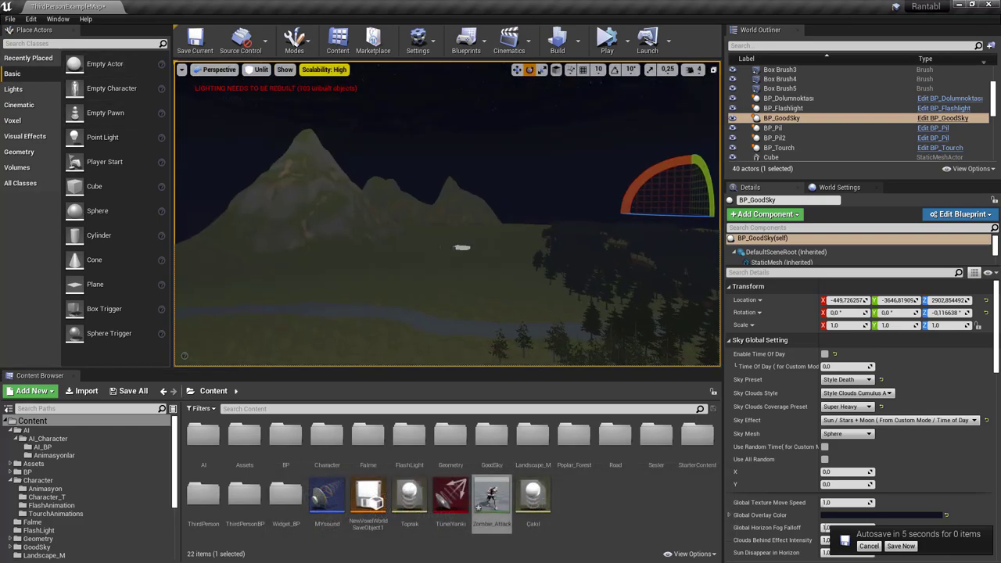
Preview the Zombie_Attack animation twice, closing its editor each time.
double_click(492, 499)
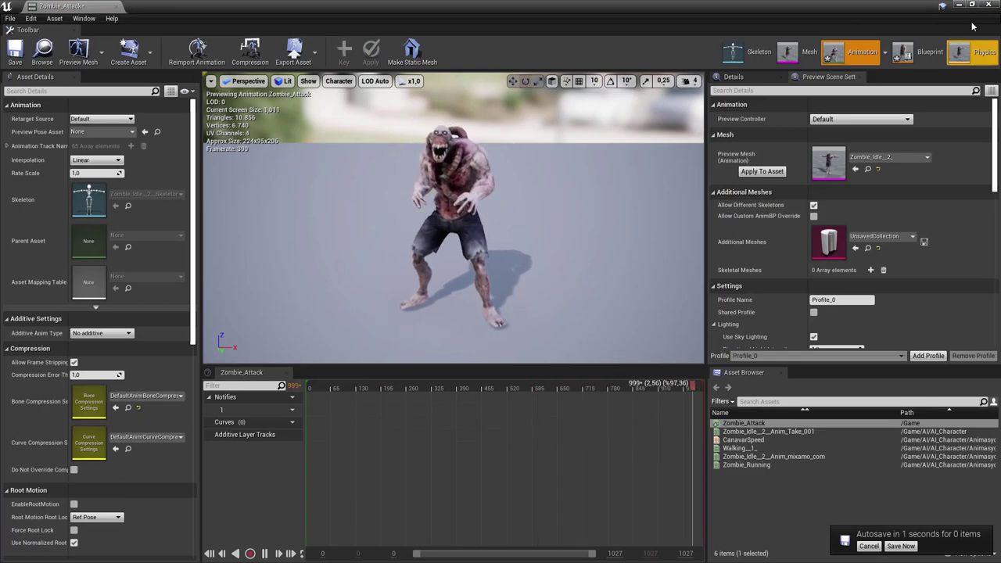
left_click(988, 4)
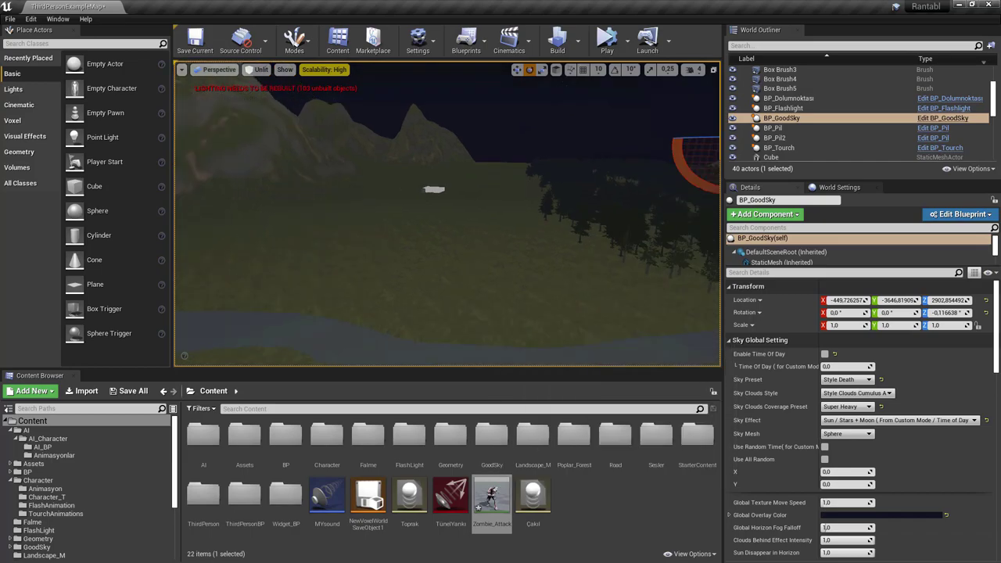
right_click_drag(469, 235, 477, 234)
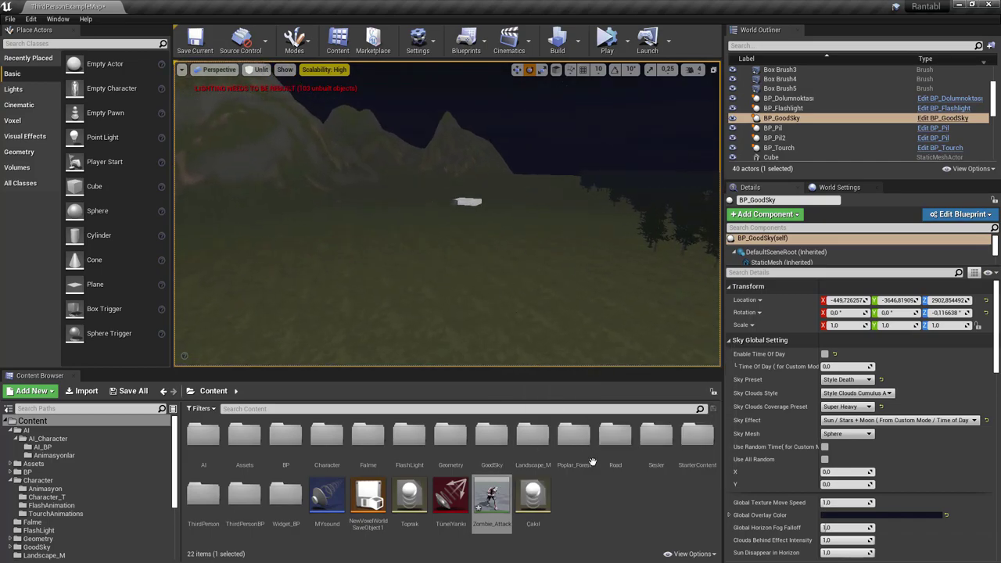
double_click(492, 498)
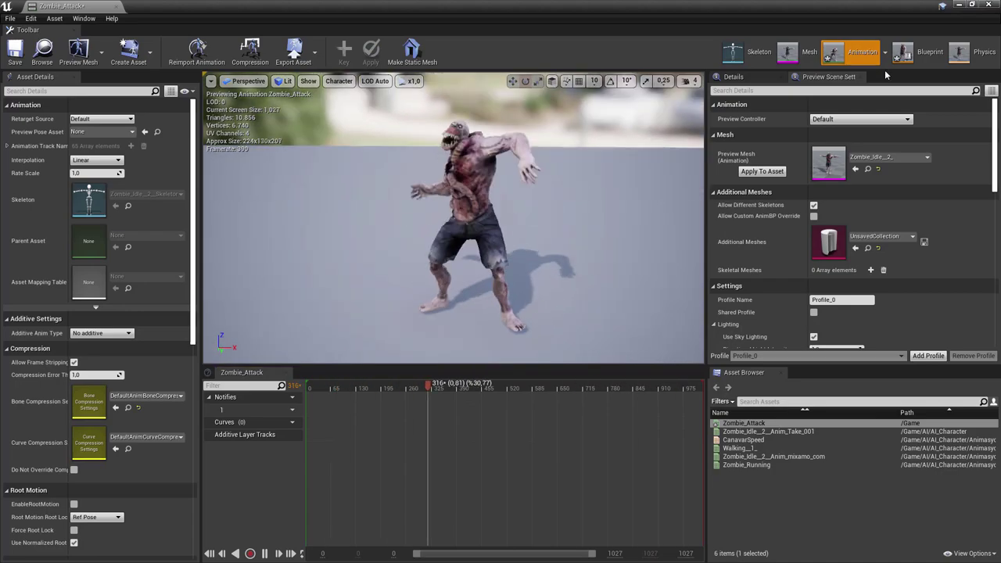
left_click(988, 4)
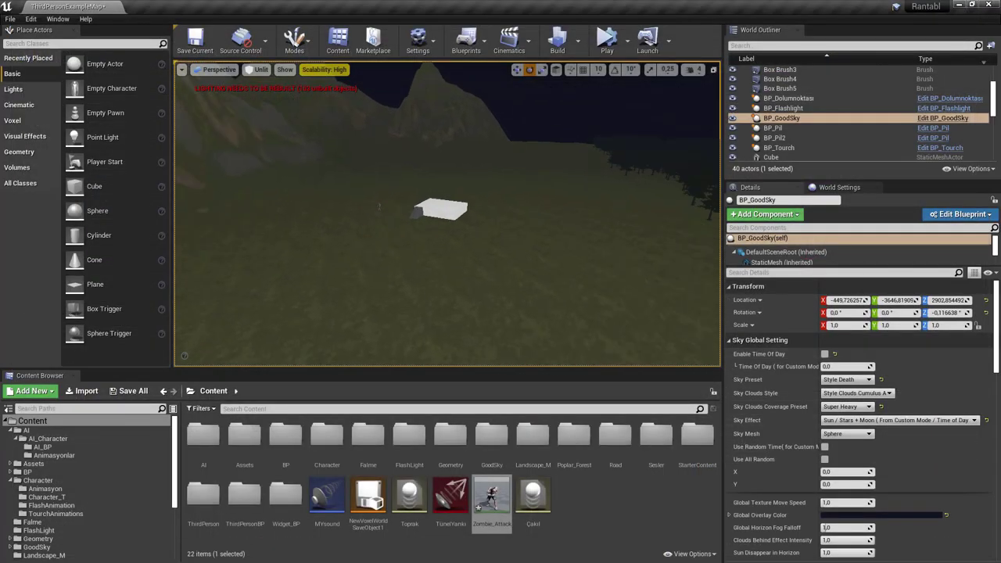
Fly the camera around the map to frame the zombie beside the white platform.
left_click_drag(430, 193, 375, 157)
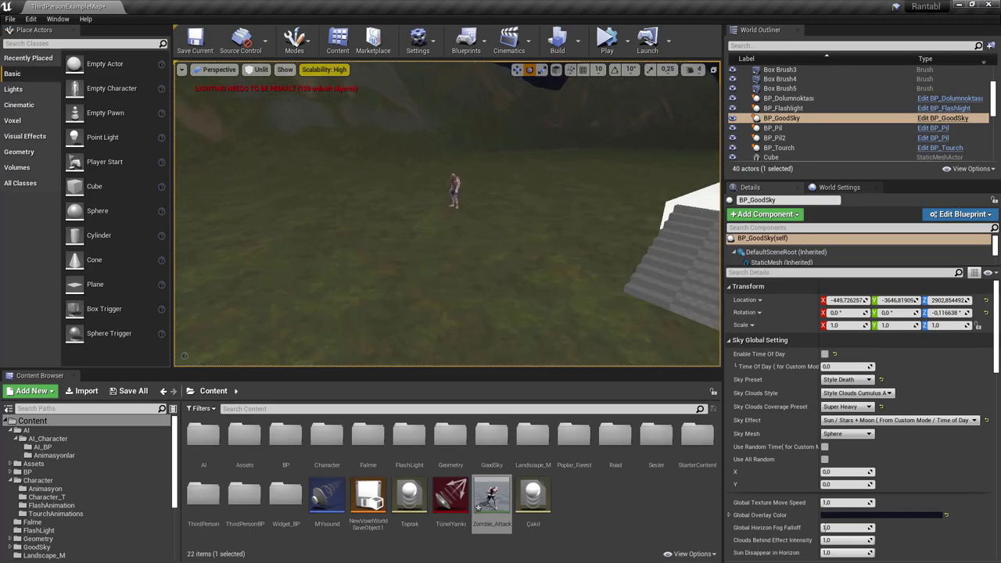
right_click_drag(376, 156, 422, 180)
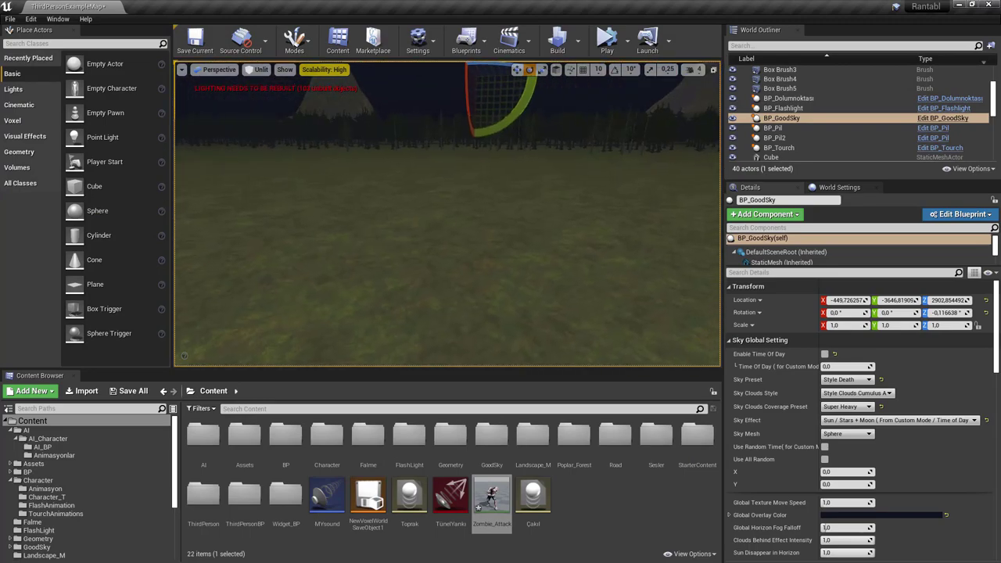
right_click_drag(313, 262, 205, 262)
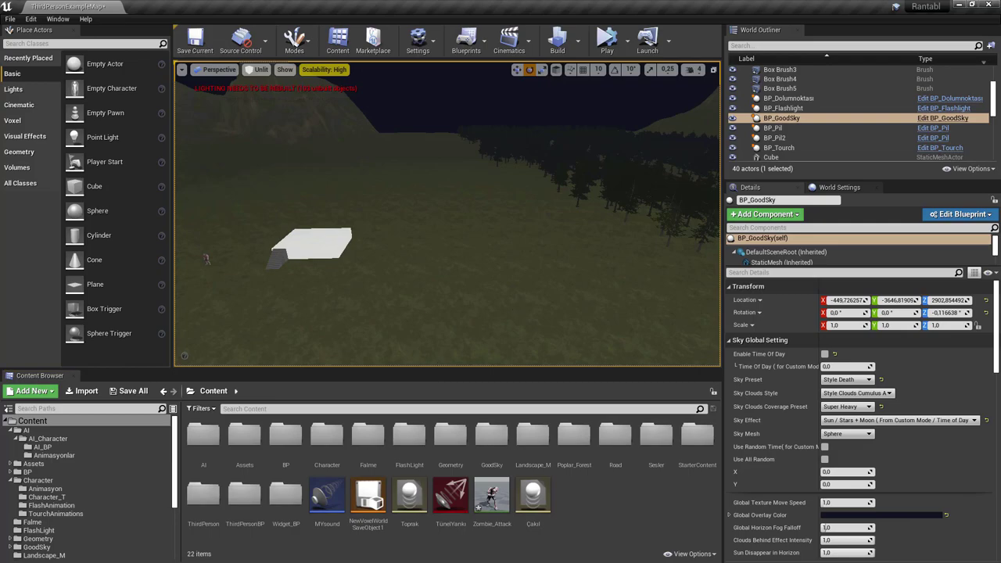
mouse_move(206, 259)
right_mouse_down()
mouse_move(469, 219)
mouse_move(469, 196)
mouse_move(470, 242)
mouse_move(462, 235)
right_mouse_up()
key("w")
key("w")
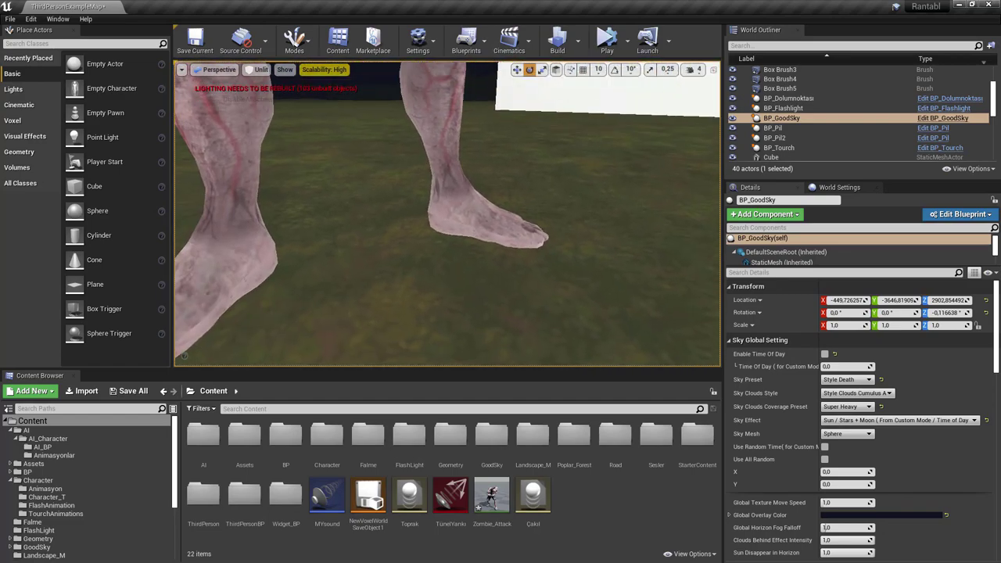
mouse_move(469, 196)
right_mouse_down()
mouse_move(532, 203)
mouse_move(298, 212)
right_mouse_up()
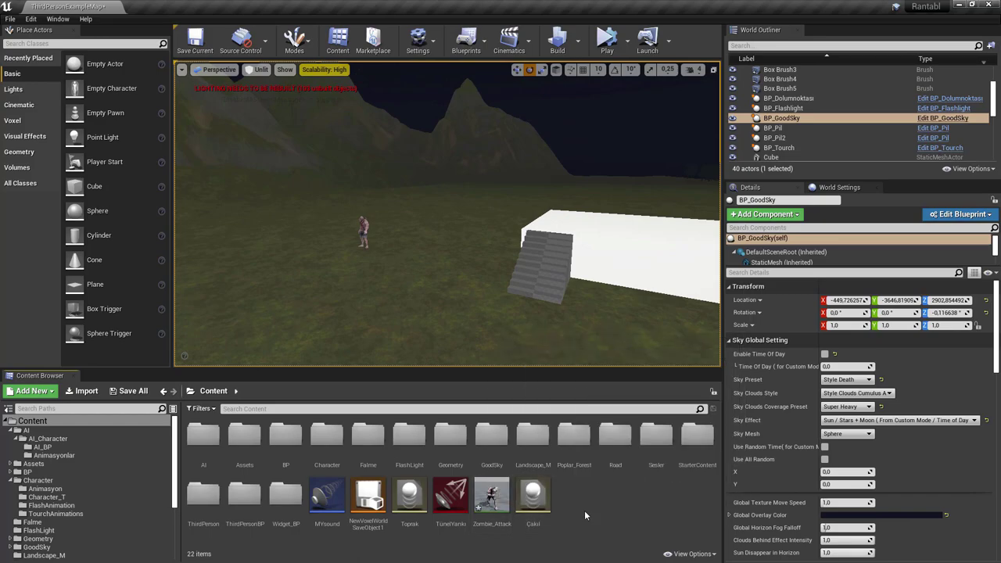
right_click_drag(327, 349, 348, 360)
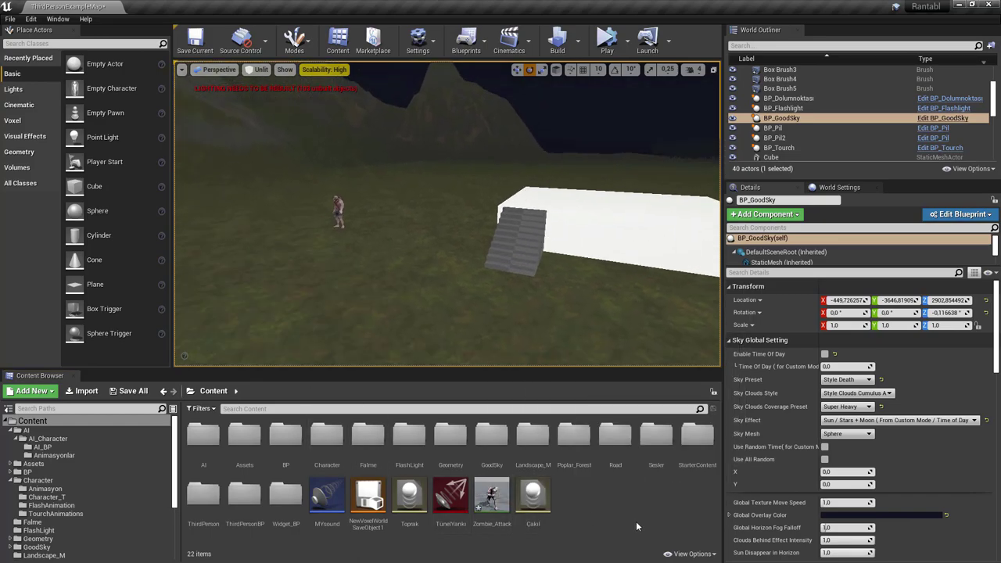
Open the AB_Character animation blueprint from Character › Animasyon.
double_click(323, 455)
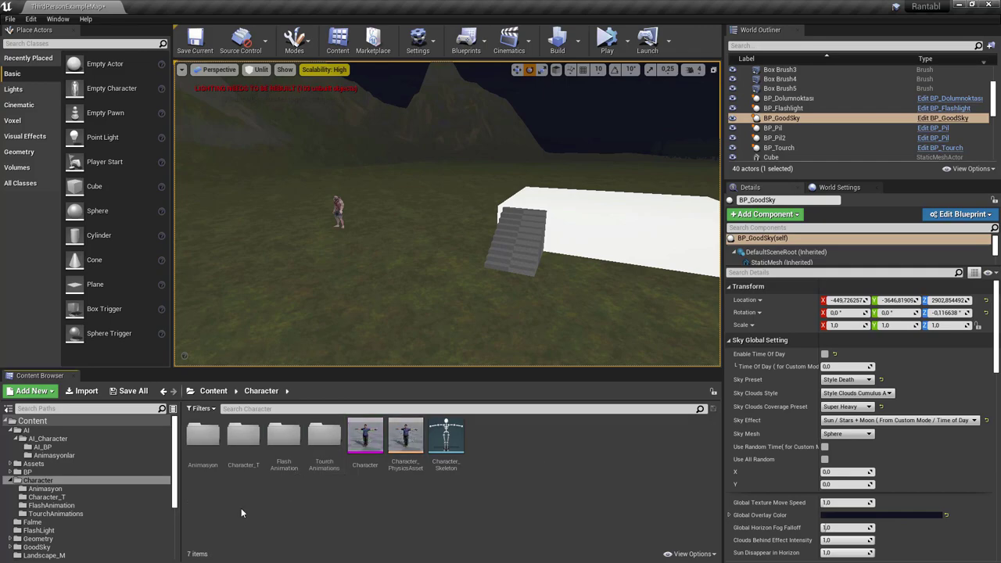
double_click(195, 443)
double_click(200, 440)
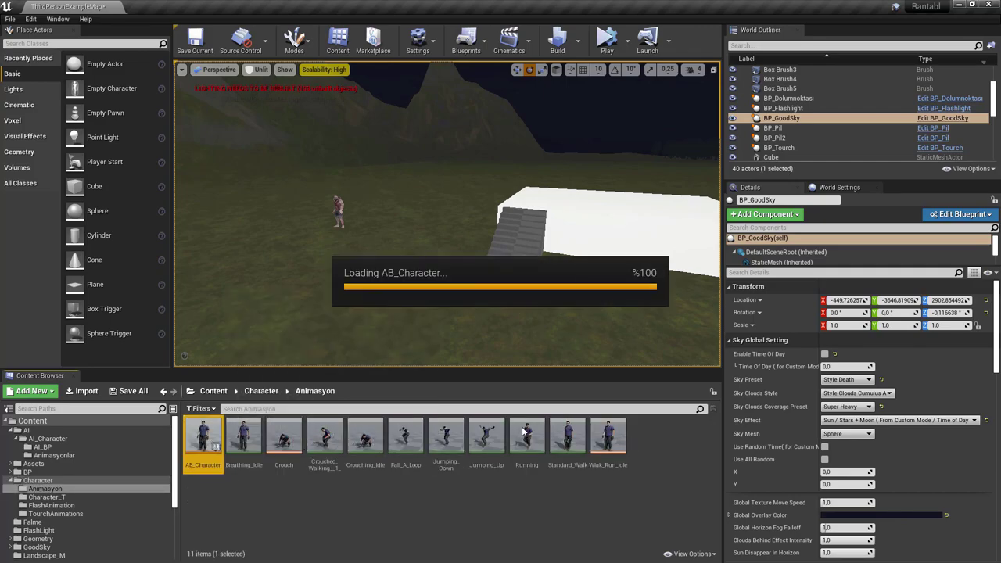
Marquee-select the footstep line-trace and sound nodes, then deselect and close AB_Character.
scroll(407, 192, "down", 4)
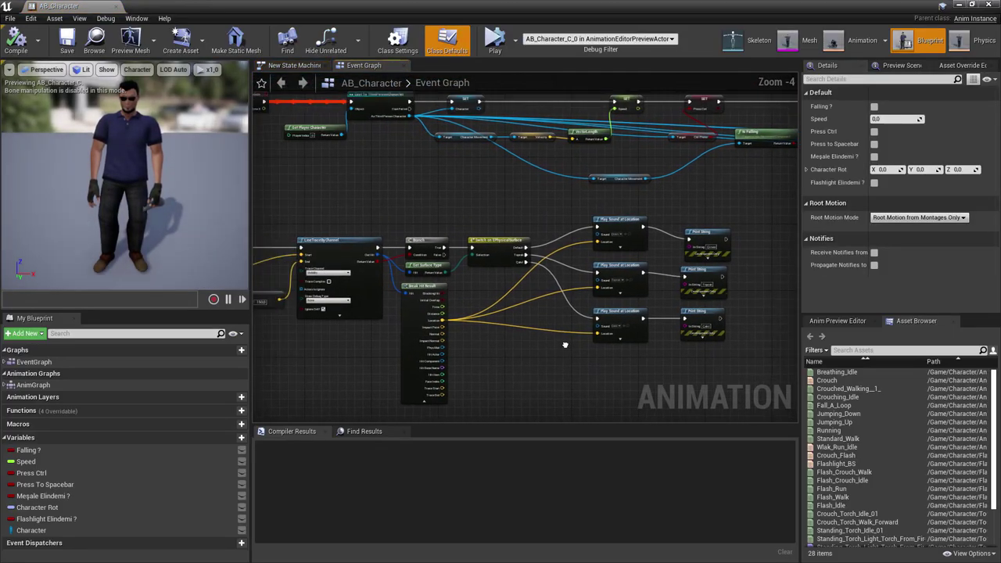
right_click_drag(408, 198, 454, 221)
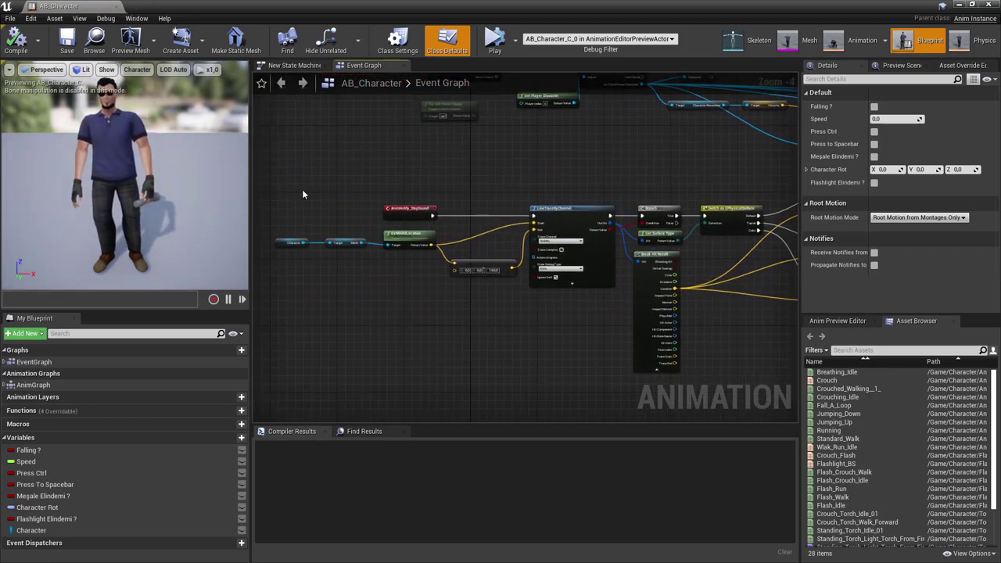
left_click_drag(302, 189, 784, 367)
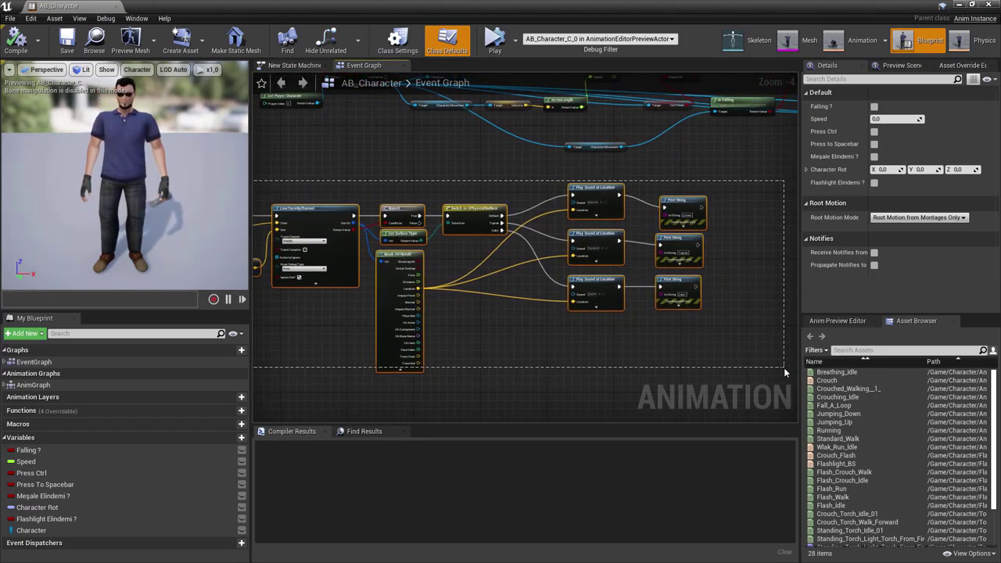
right_click_drag(784, 367, 1000, 376)
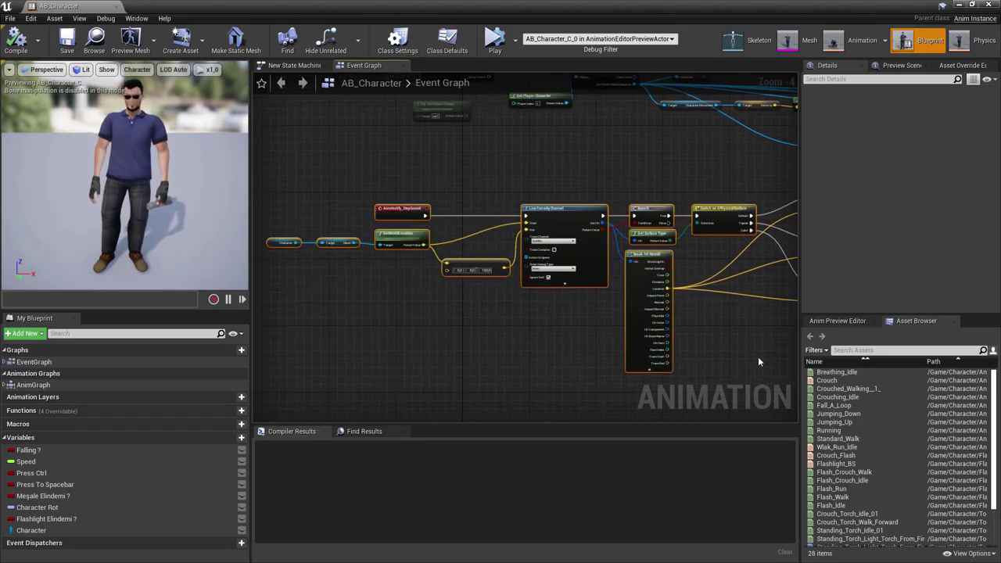
left_click(447, 294)
left_click(961, 5)
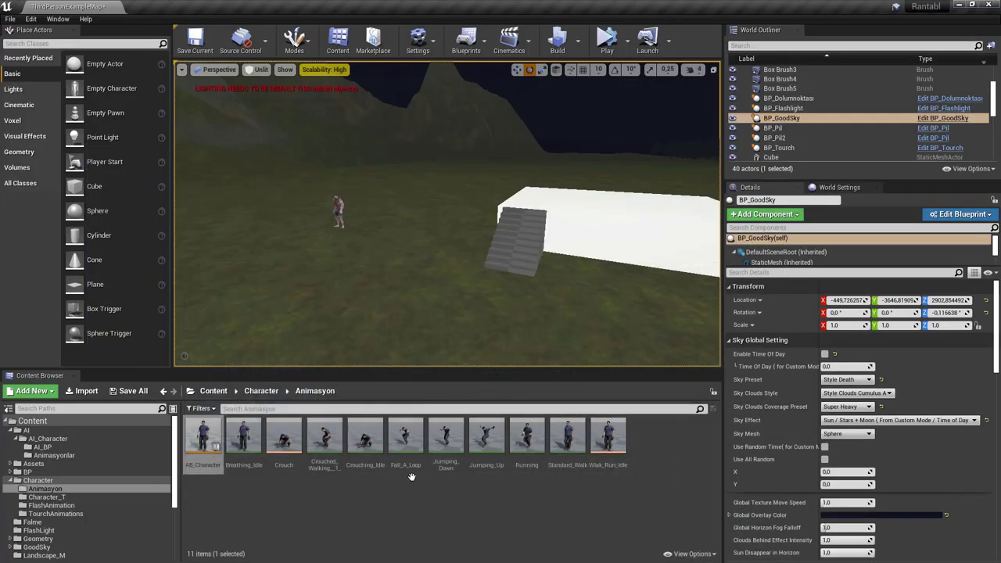
Open AI › AI_Character › CanavarAnimBP and paste in the copied trace and sound nodes.
left_click(214, 391)
double_click(204, 440)
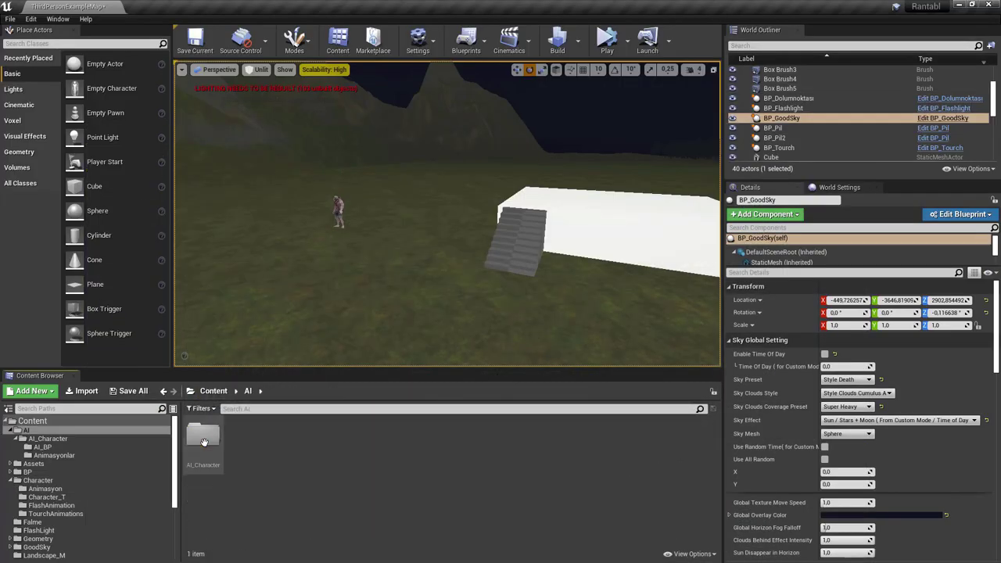
double_click(207, 447)
double_click(284, 438)
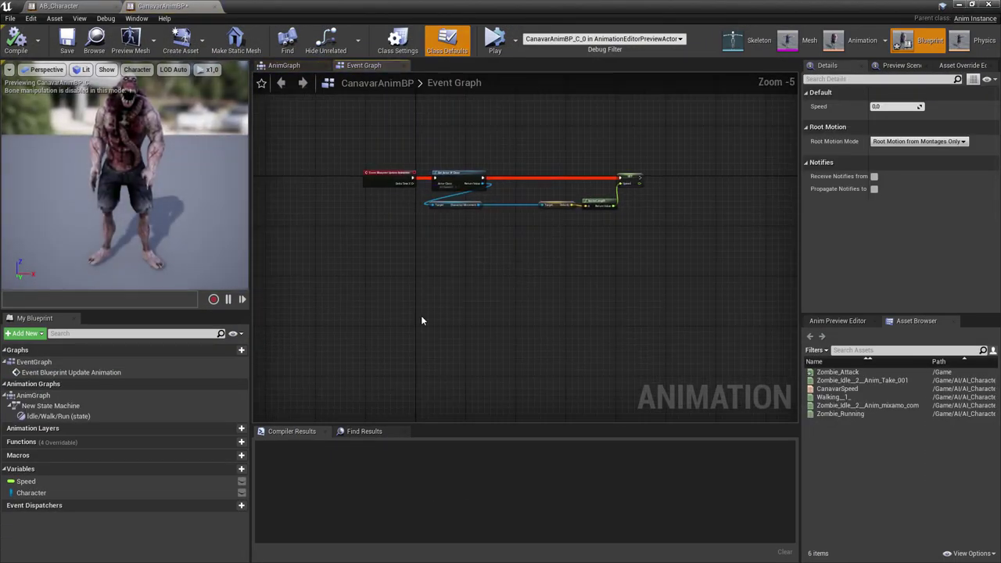
key("ctrl+v")
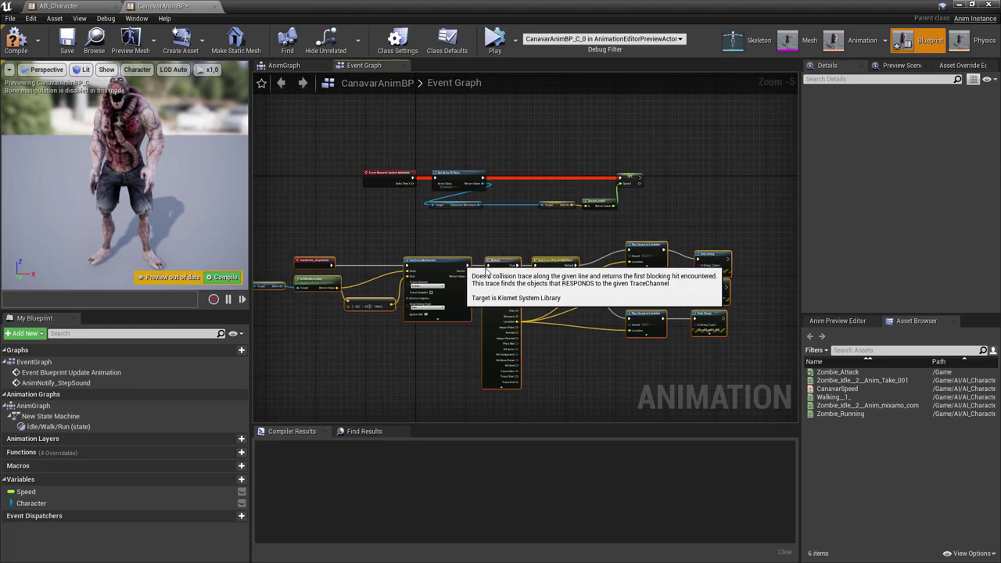
Delete the AnimNotify_StepSound node, compile CanavarAnimBP, and close it.
scroll(375, 185, "up", 2)
scroll(376, 185, "up", 2)
scroll(375, 185, "up", 2)
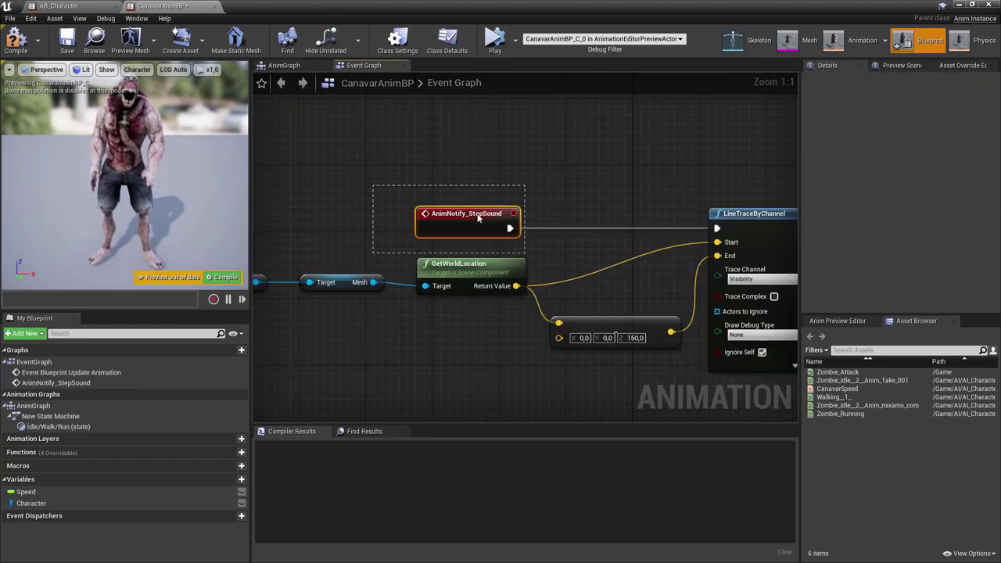
right_click_drag(530, 243, 547, 266)
left_click_drag(381, 206, 575, 297)
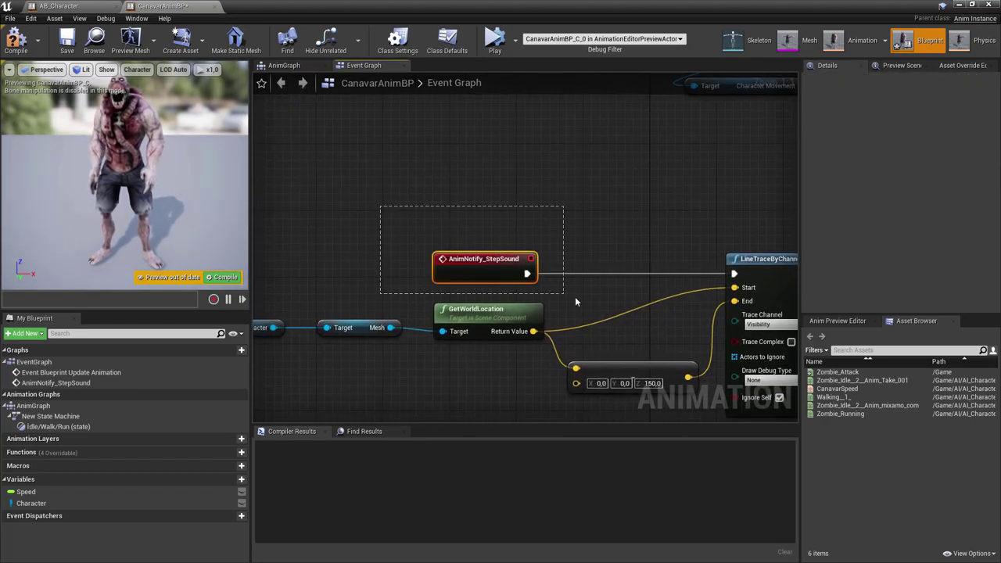
right_click_drag(551, 248, 557, 279)
key("Delete")
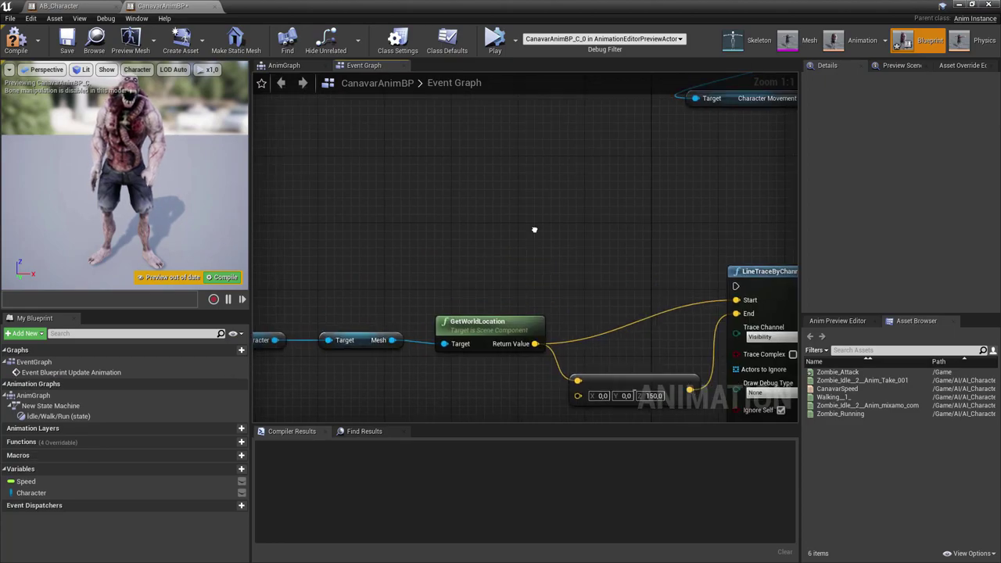
right_click_drag(534, 227, 414, 184)
left_click(11, 40)
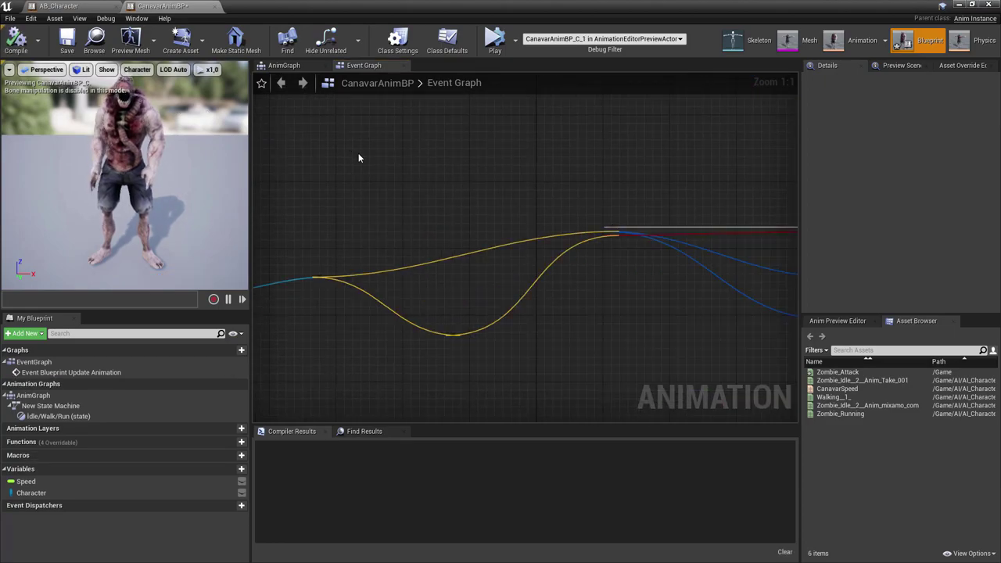
left_click(962, 4)
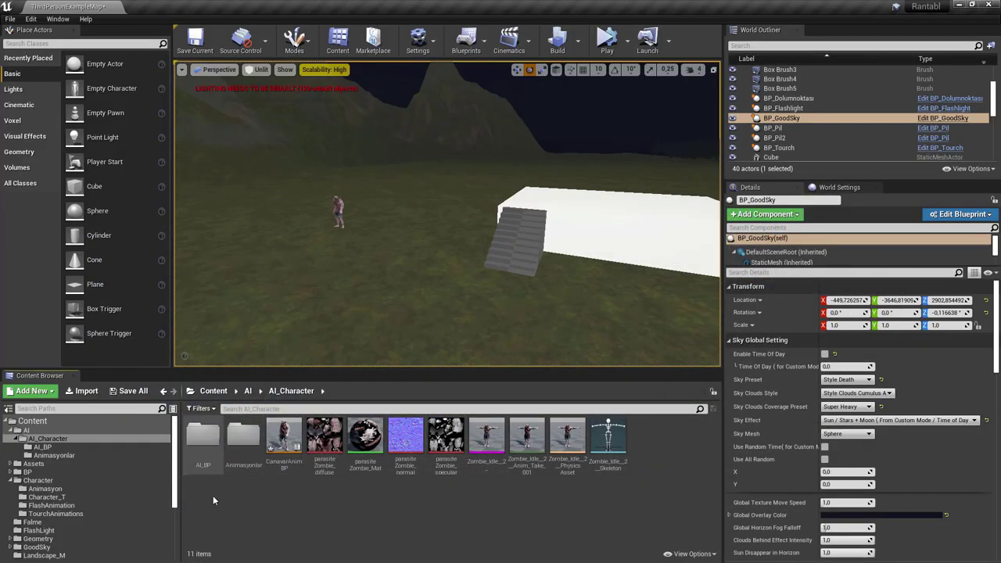
Open the Walking_1_ animation from Animasyonlar and preview its playback.
double_click(244, 455)
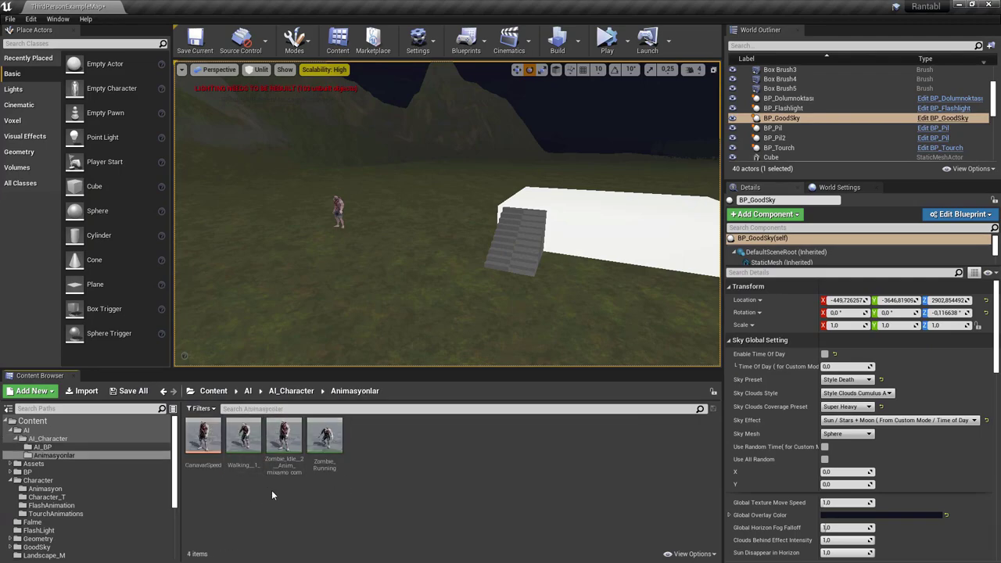
double_click(243, 436)
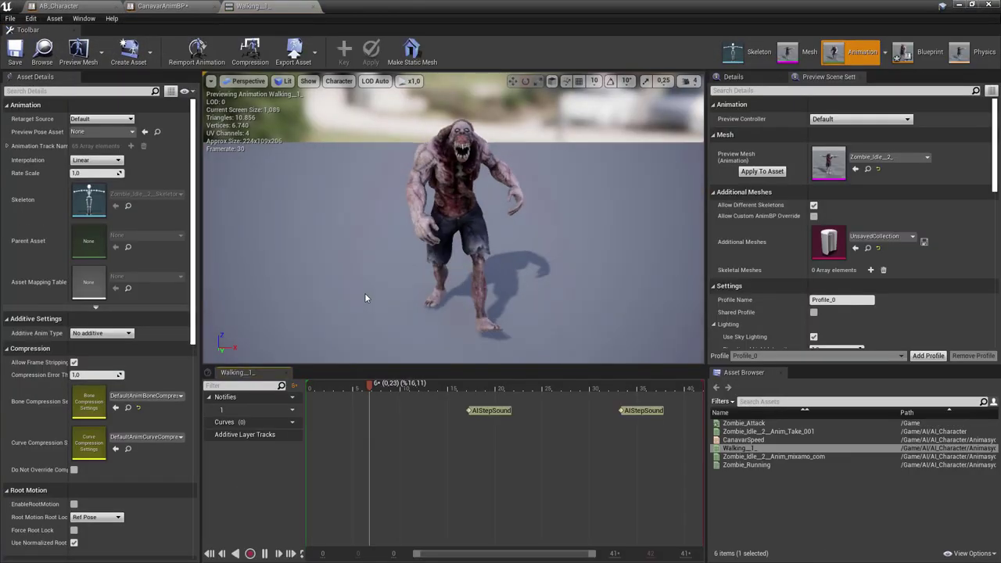
left_click(644, 412)
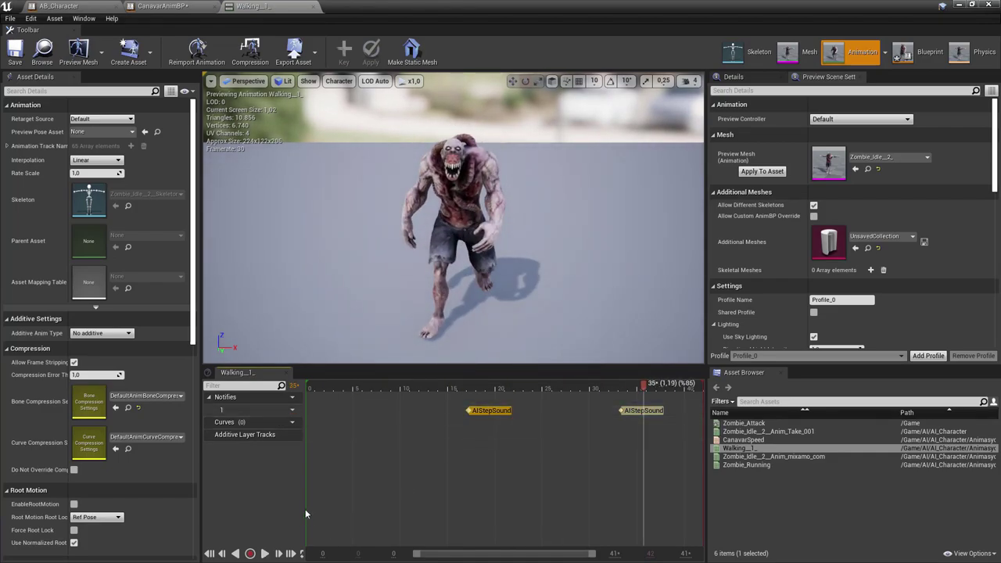
Drag the AIStepSound notify off its spot and scrub the Walking timeline back to frame 8.
left_click_drag(490, 411, 637, 418)
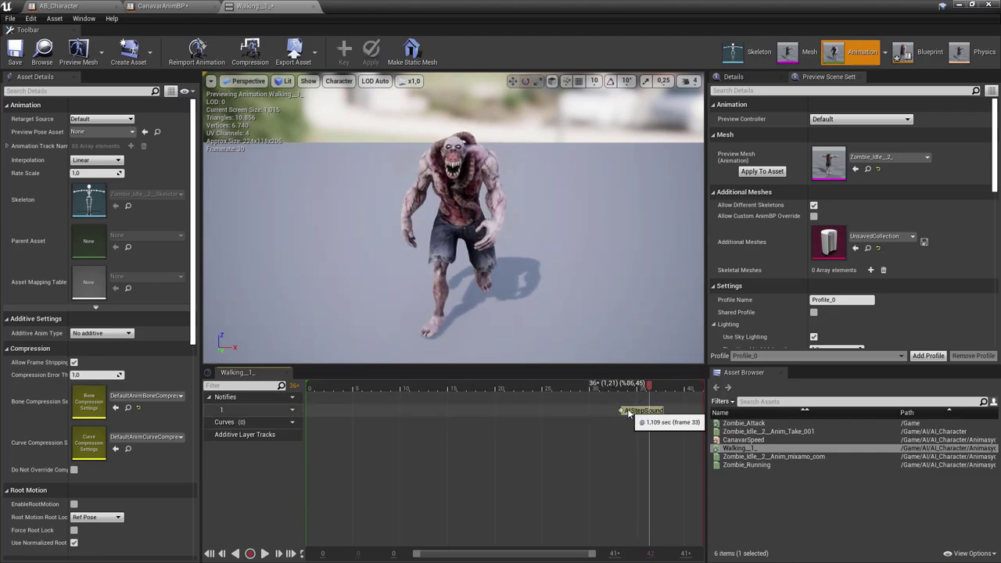
left_click_drag(649, 391, 532, 389)
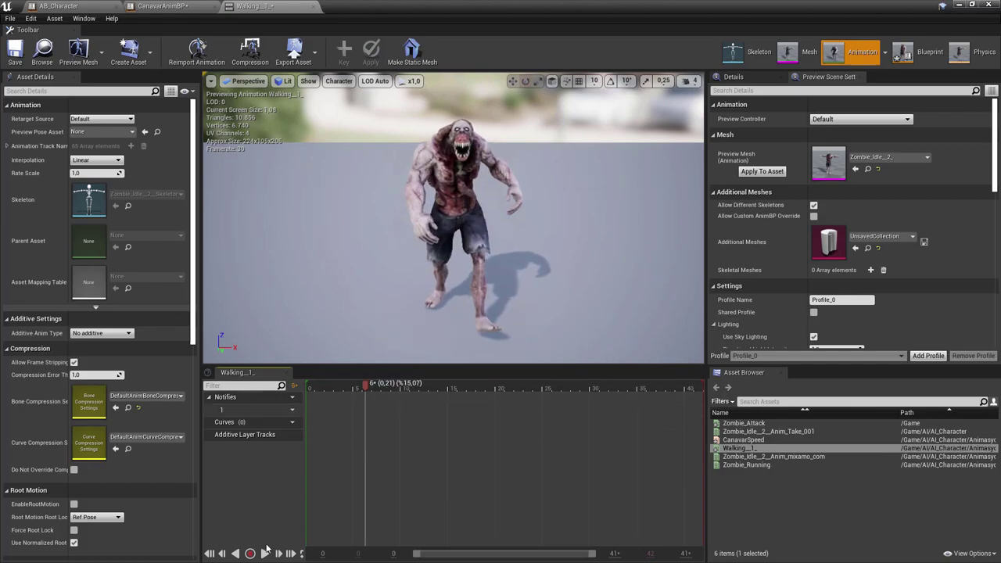
left_click(265, 553)
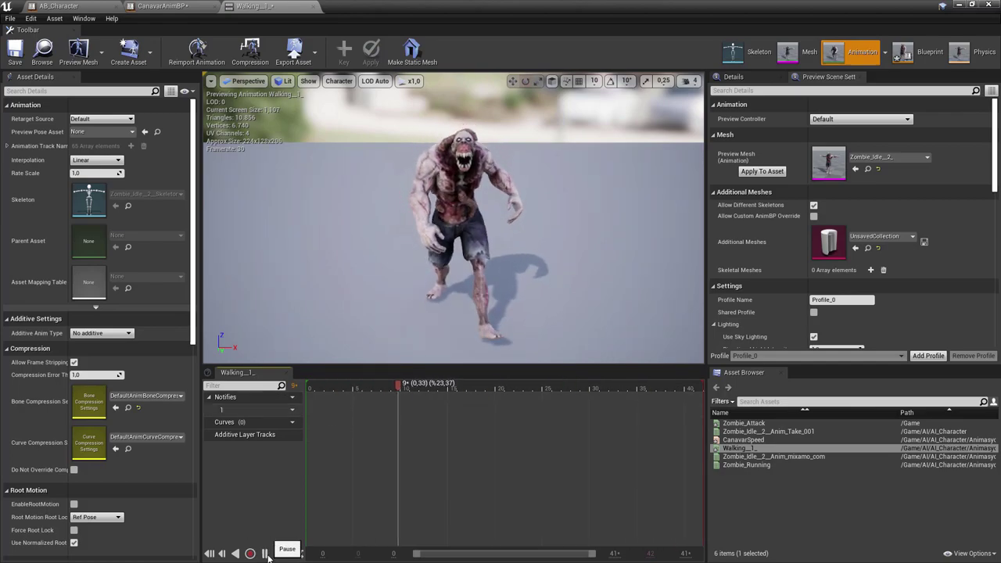
mouse_move(425, 389)
left_mouse_down()
mouse_move(354, 399)
mouse_move(442, 407)
left_mouse_up()
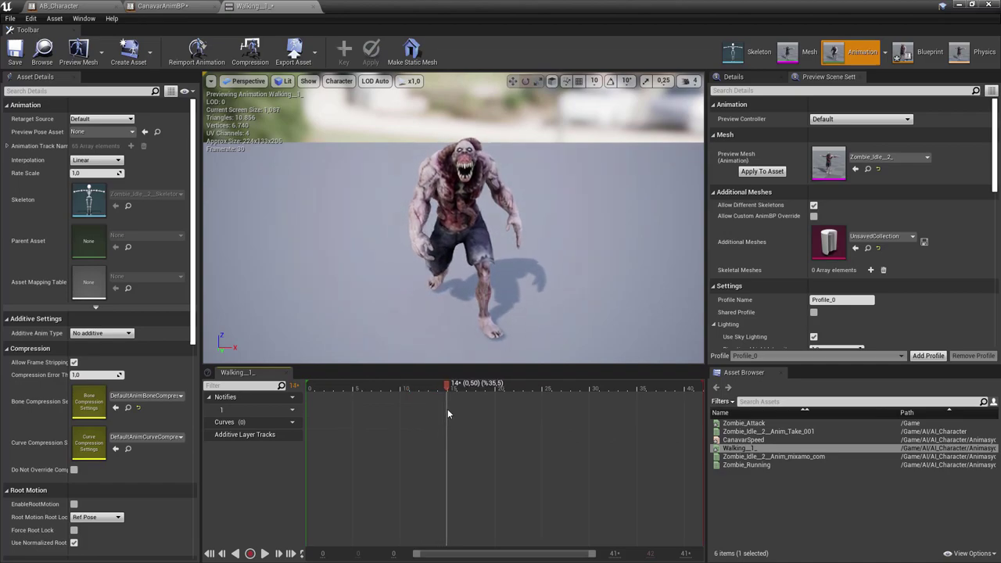
mouse_move(442, 407)
left_mouse_down()
mouse_move(391, 413)
mouse_move(424, 422)
left_mouse_up()
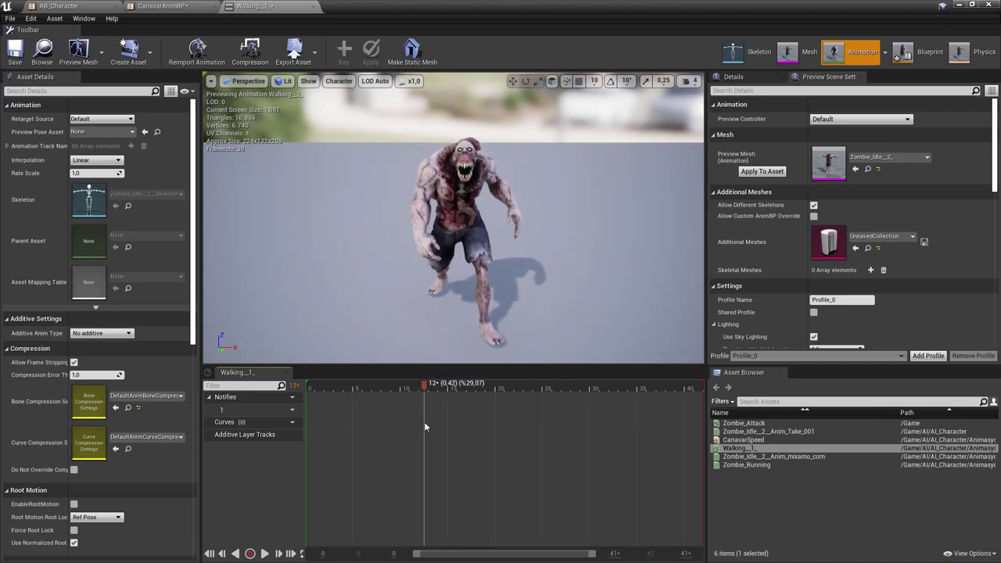
Add a new notify named AI_Step at frame 12 of the Walking animation.
right_click(423, 416)
mouse_move(445, 431)
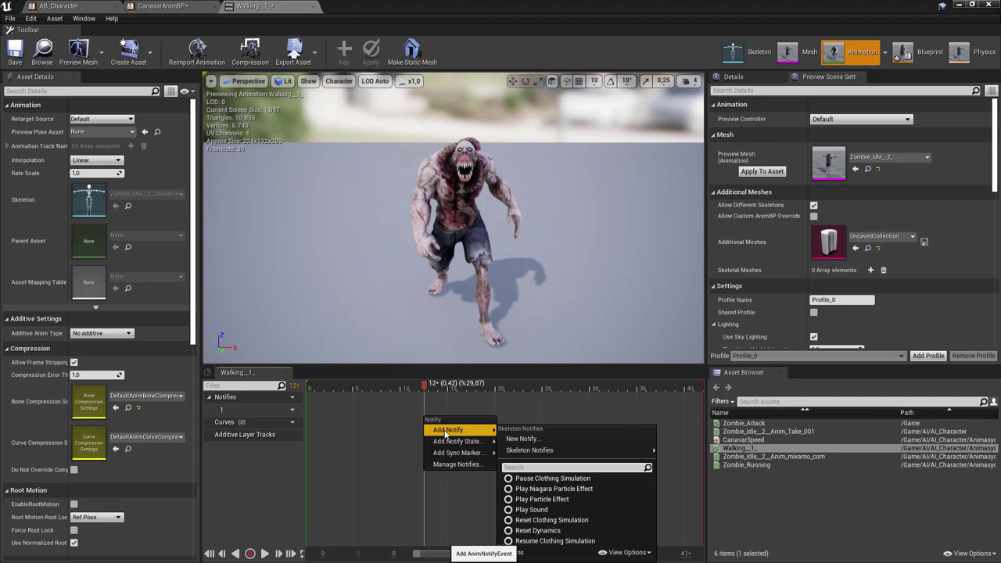
left_click(531, 441)
type("AI_Step")
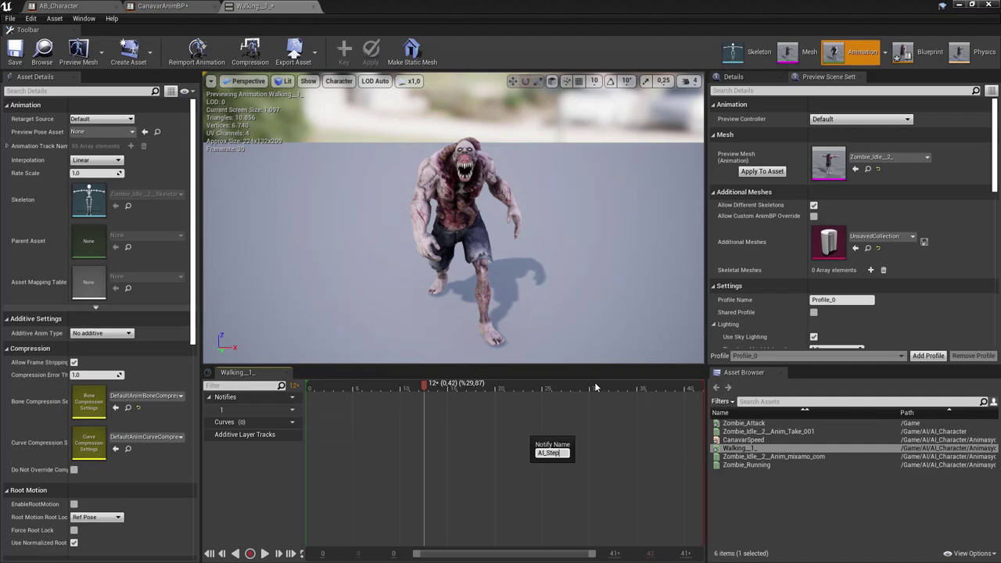
key("Return")
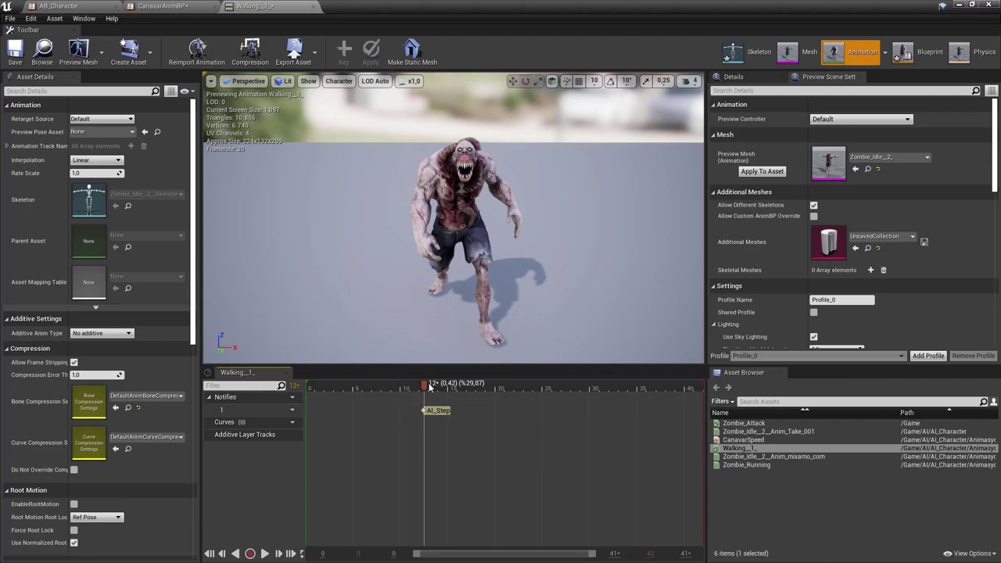
Add the Skeleton AI_Step notify at frame 31 and save the Walking animation.
left_click_drag(430, 387, 608, 399)
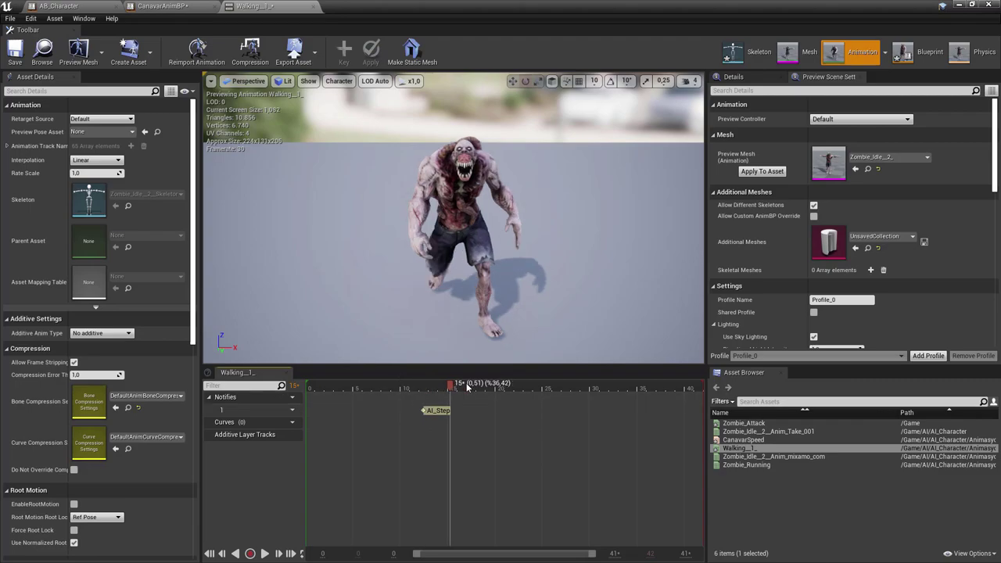
right_click(604, 407)
mouse_move(658, 430)
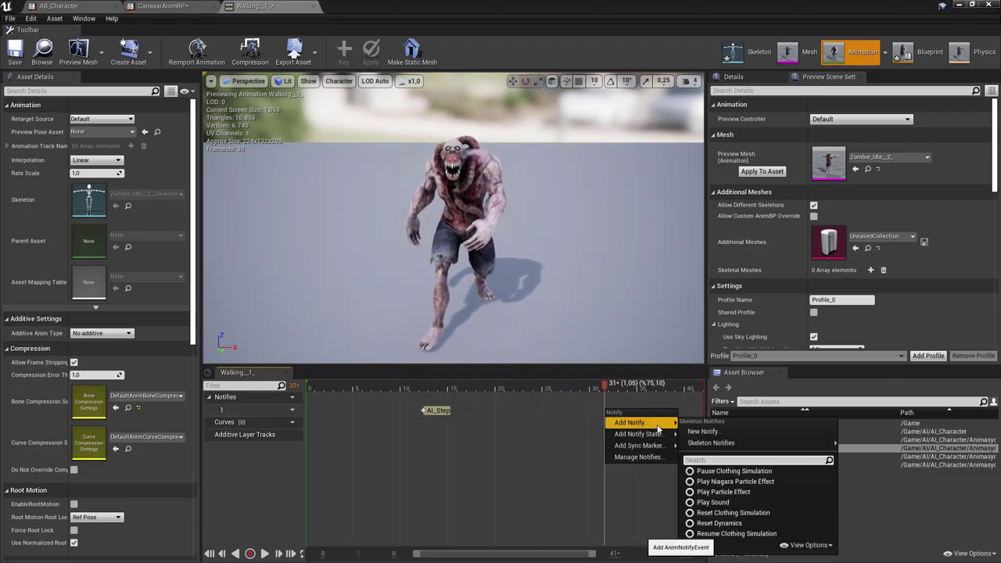
mouse_move(700, 442)
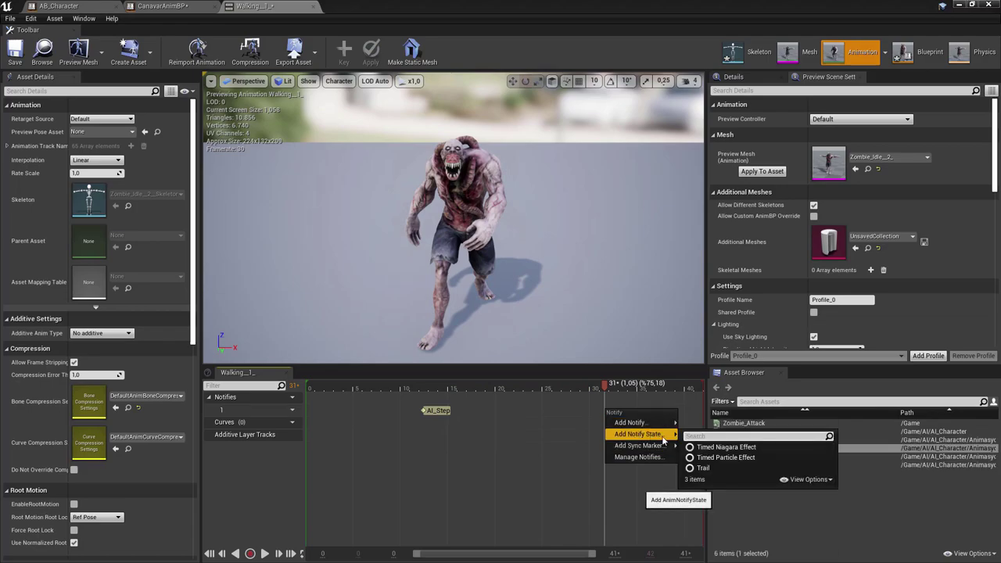
mouse_move(648, 451)
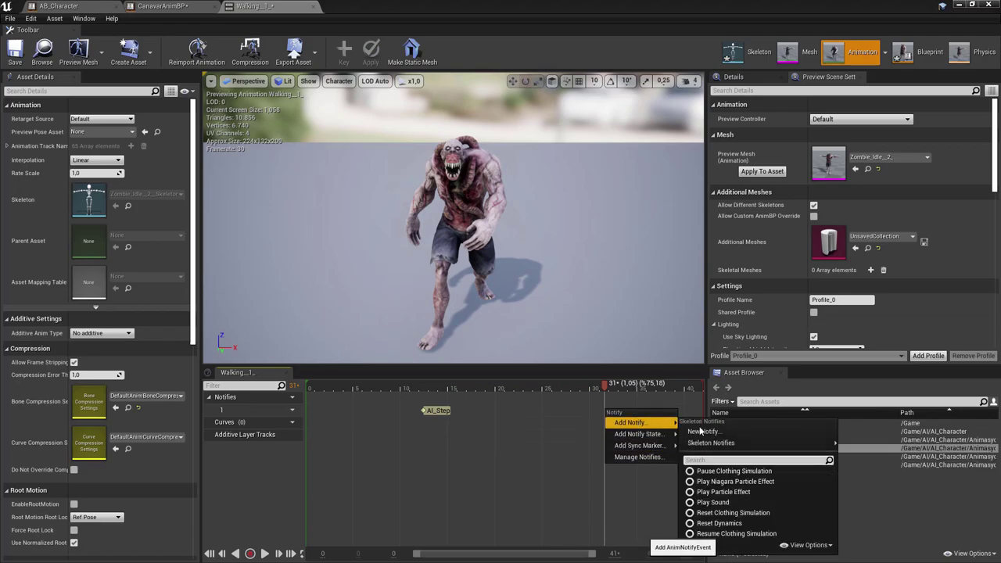
mouse_move(736, 447)
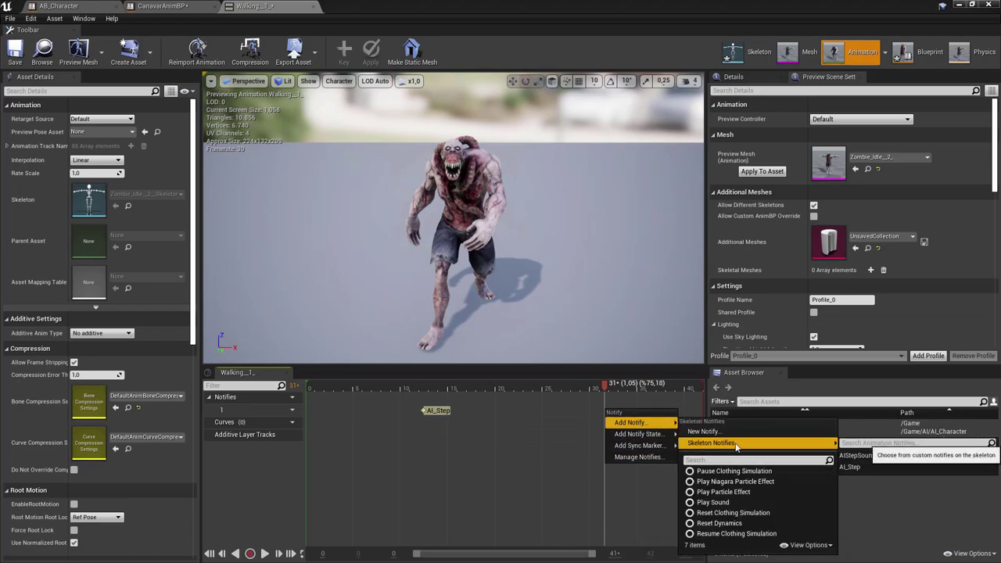
left_click(851, 468)
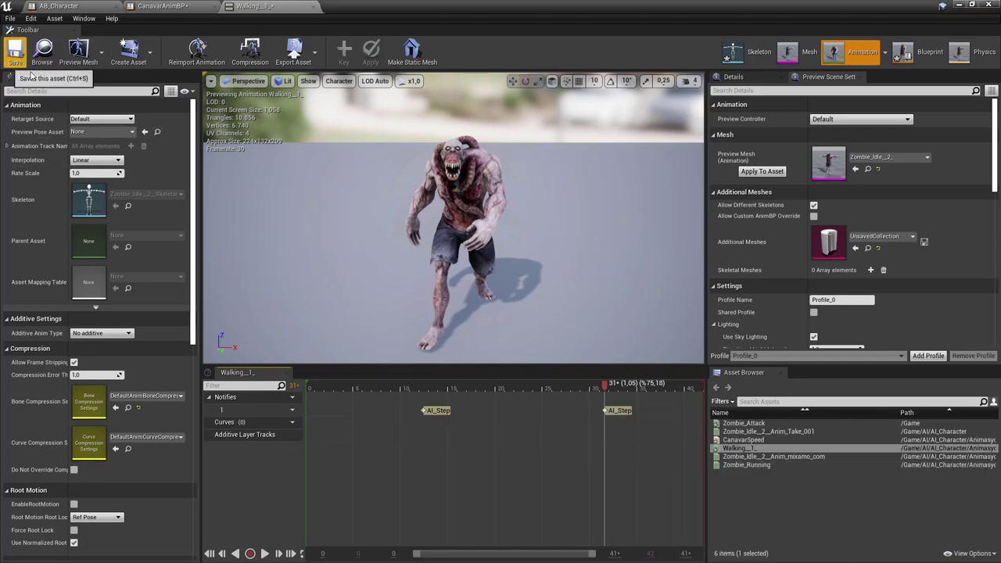
left_click(14, 53)
Open Zombie_Running and add a Skeleton AI_Step notify at frame 10.
left_click(996, 5)
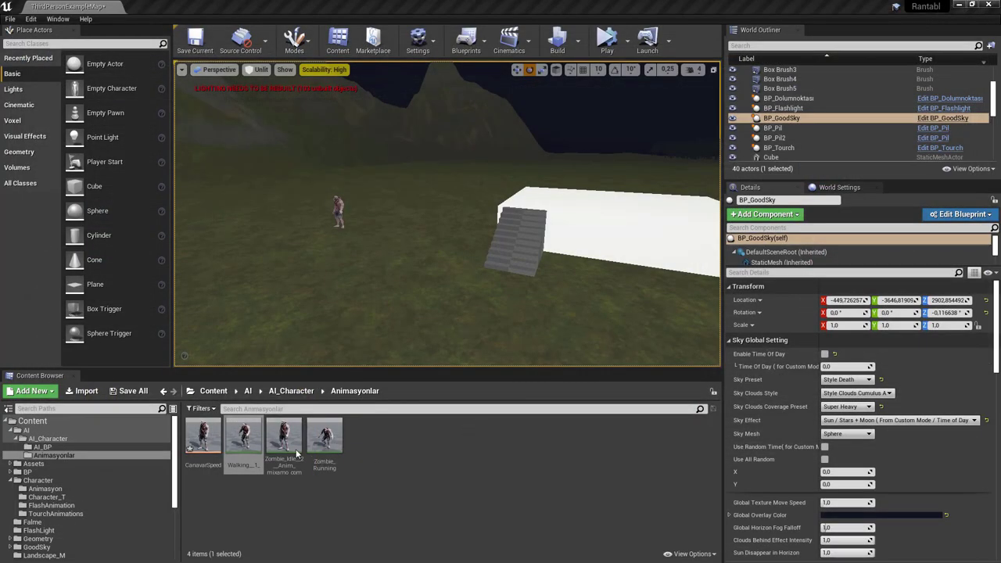
double_click(324, 438)
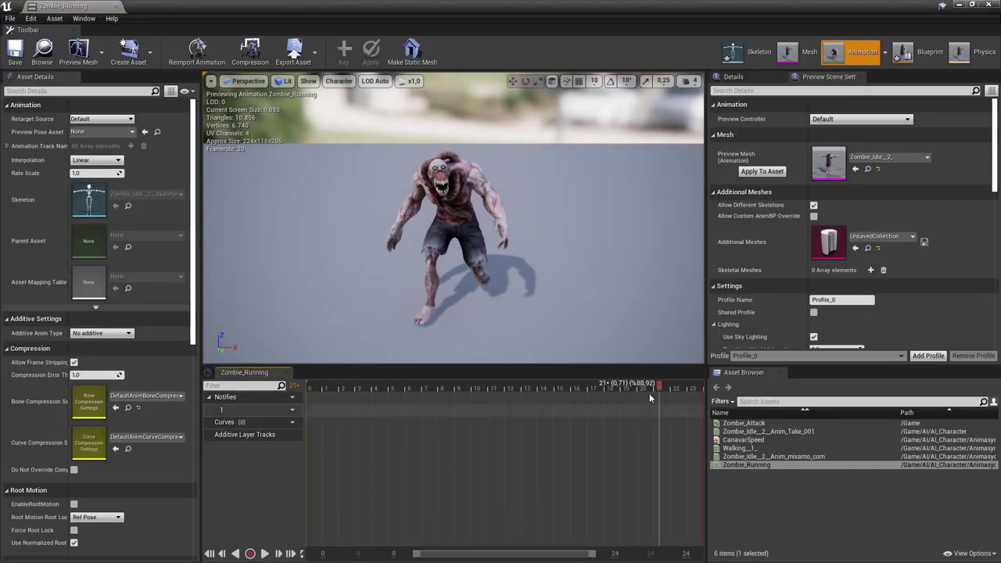
left_click(492, 406)
left_click_drag(372, 409, 473, 413)
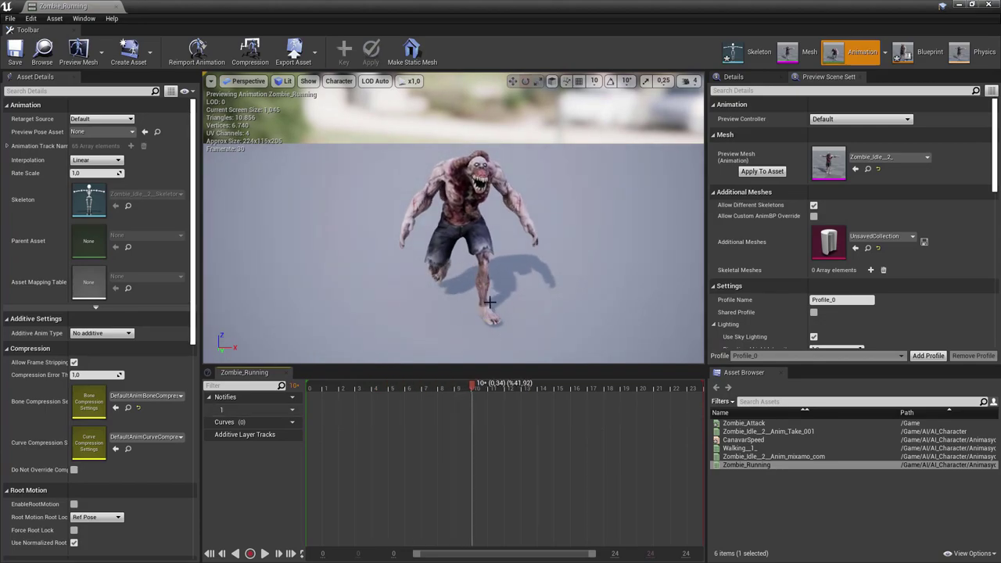
right_click(471, 416)
mouse_move(498, 426)
mouse_move(587, 448)
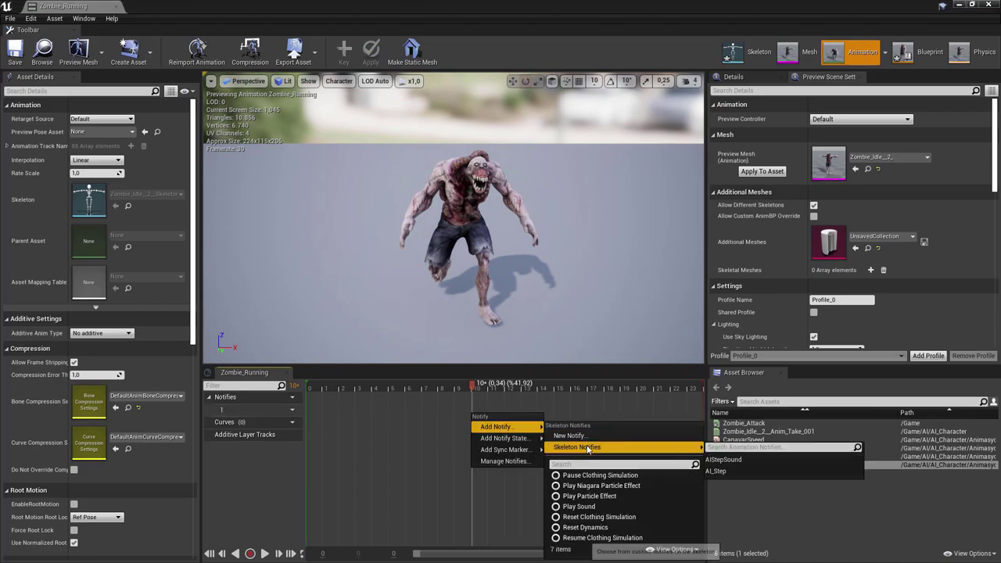
left_click(727, 472)
Add a second AI_Step notify at frame 21 and close the Zombie_Running editor.
left_click_drag(474, 399, 660, 405)
right_click(660, 410)
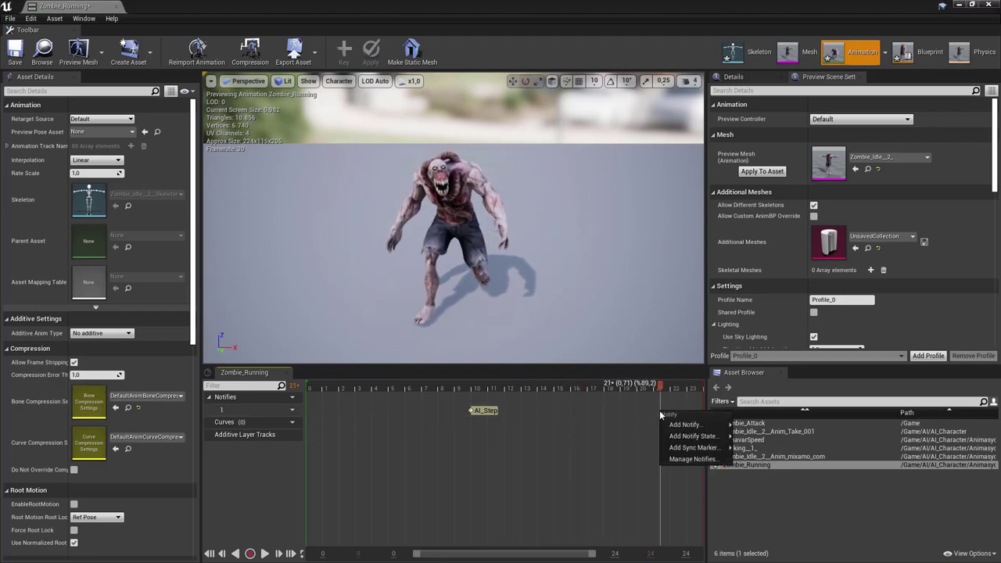
mouse_move(700, 425)
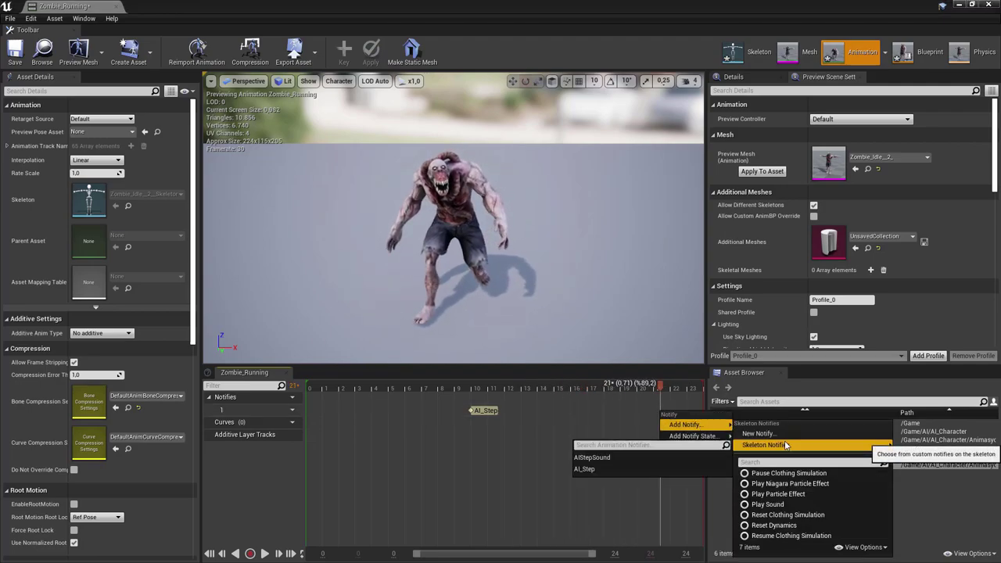
mouse_move(786, 446)
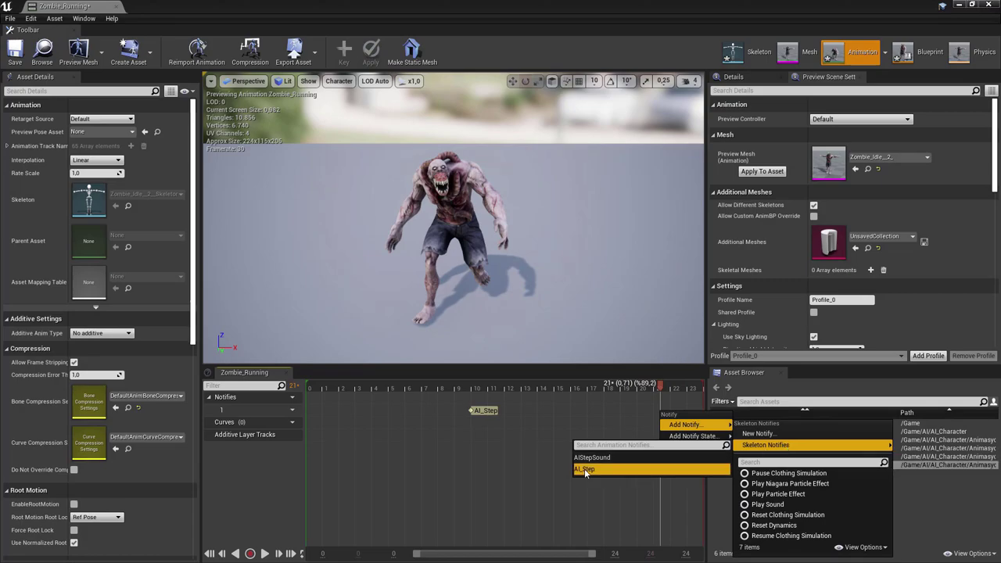
left_click(585, 469)
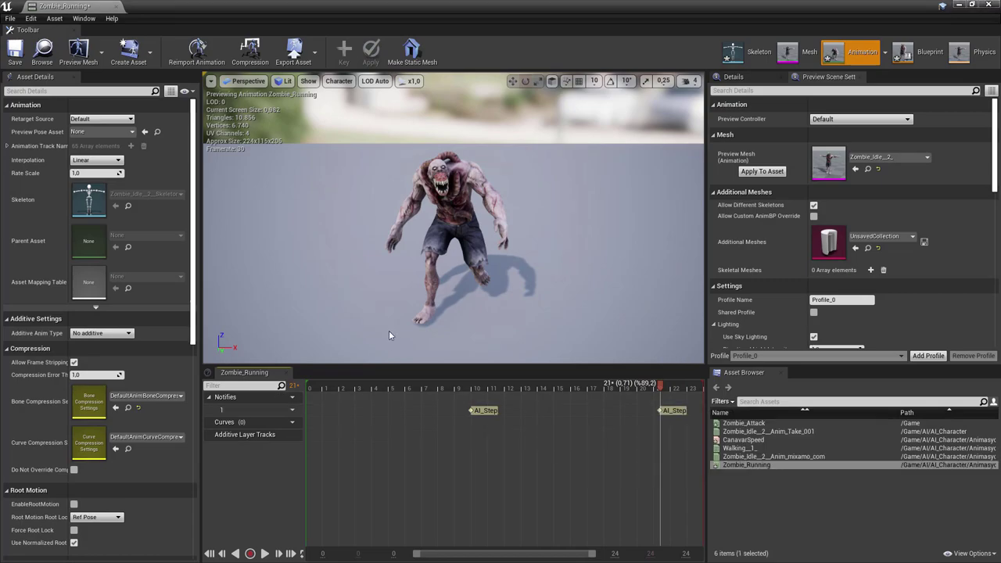
left_click(959, 5)
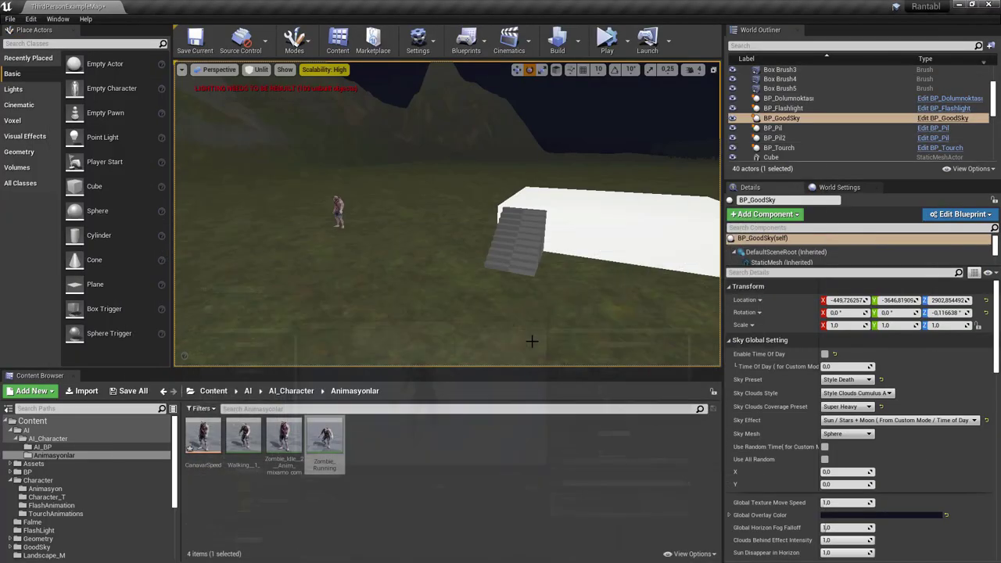
Reopen CanavarAnimBP and bring the LineTraceByChannel node into view.
left_click(212, 391)
double_click(201, 448)
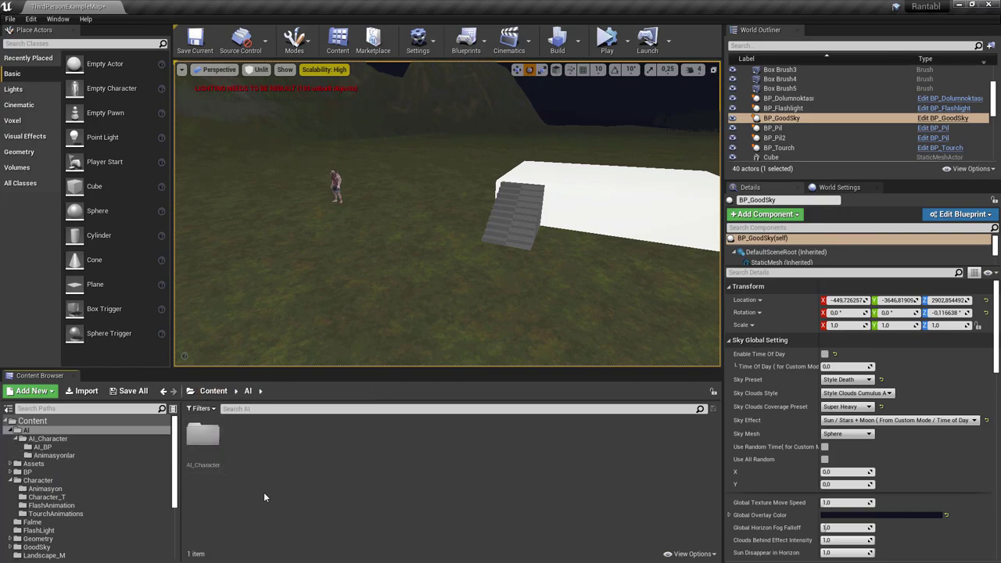
double_click(202, 442)
double_click(285, 442)
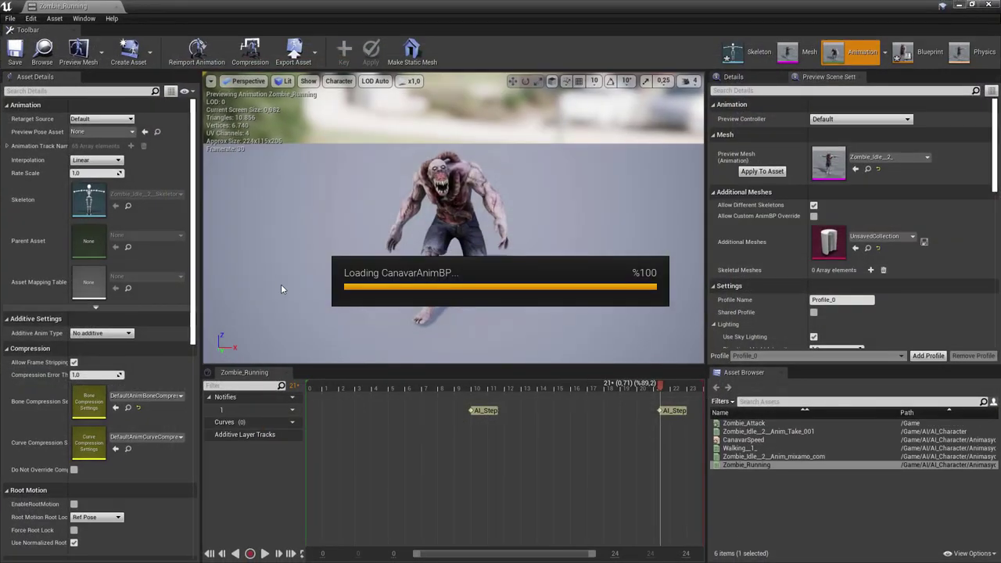
scroll(612, 267, "down", 2)
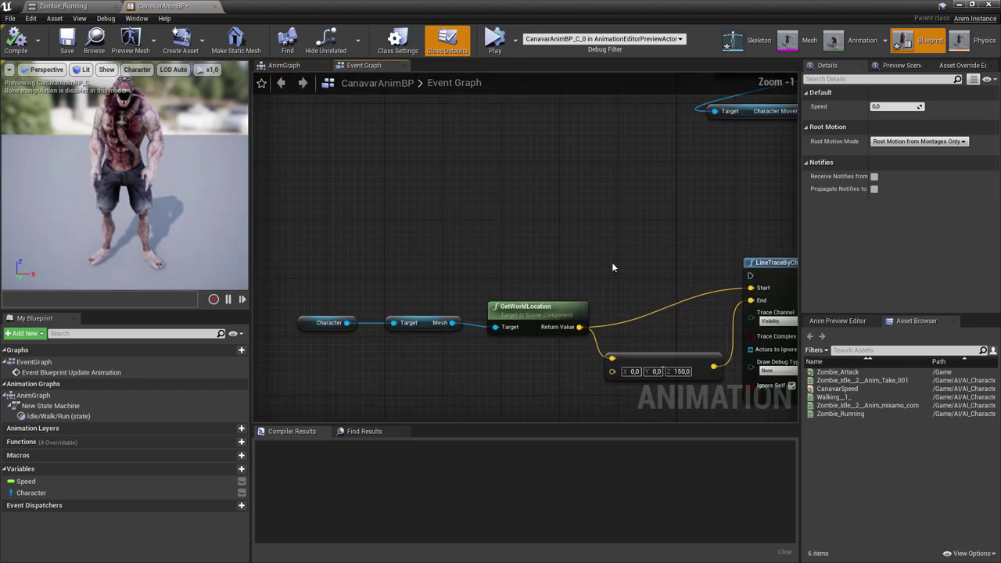
right_click_drag(612, 268, 364, 182)
mouse_move(304, 166)
right_mouse_down()
mouse_move(558, 163)
mouse_move(464, 217)
right_mouse_up()
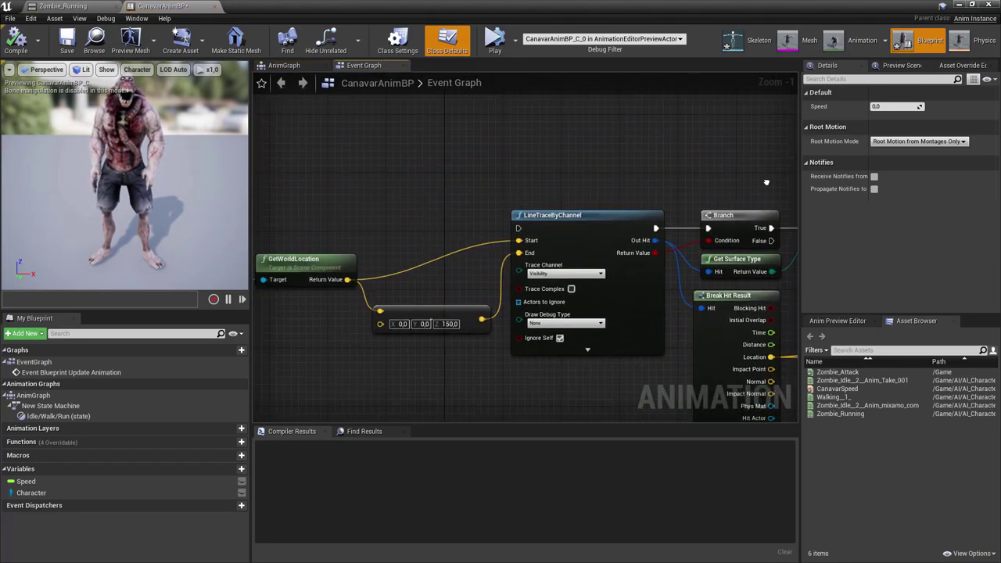
Add an AnimNotify_AI_Step event wired to LineTraceByChannel, compile, and minimize the blueprint.
right_click(463, 213)
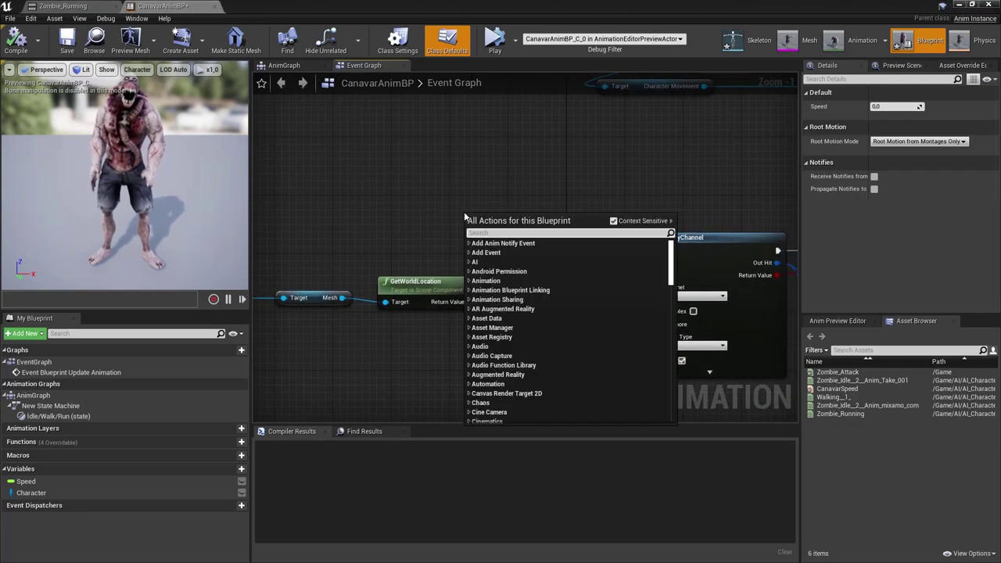
type("AI_Step")
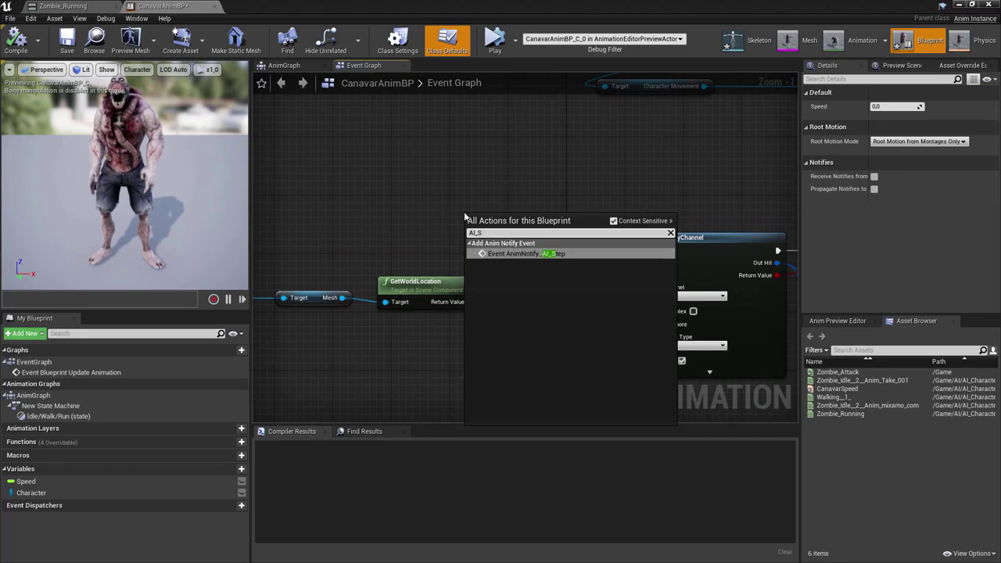
key("Return")
left_click_drag(492, 220, 451, 244)
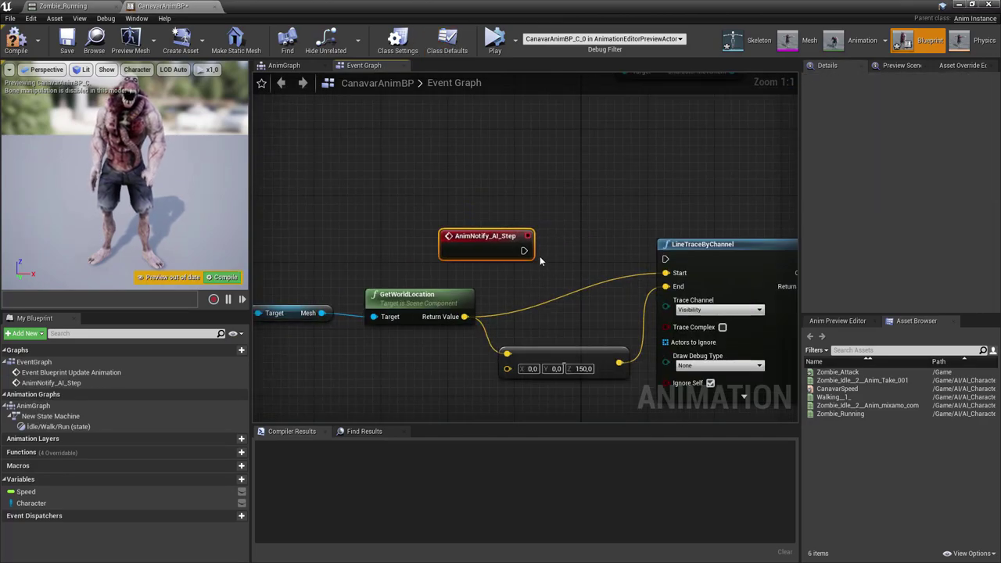
left_click_drag(507, 259, 664, 258)
scroll(361, 188, "down", 2)
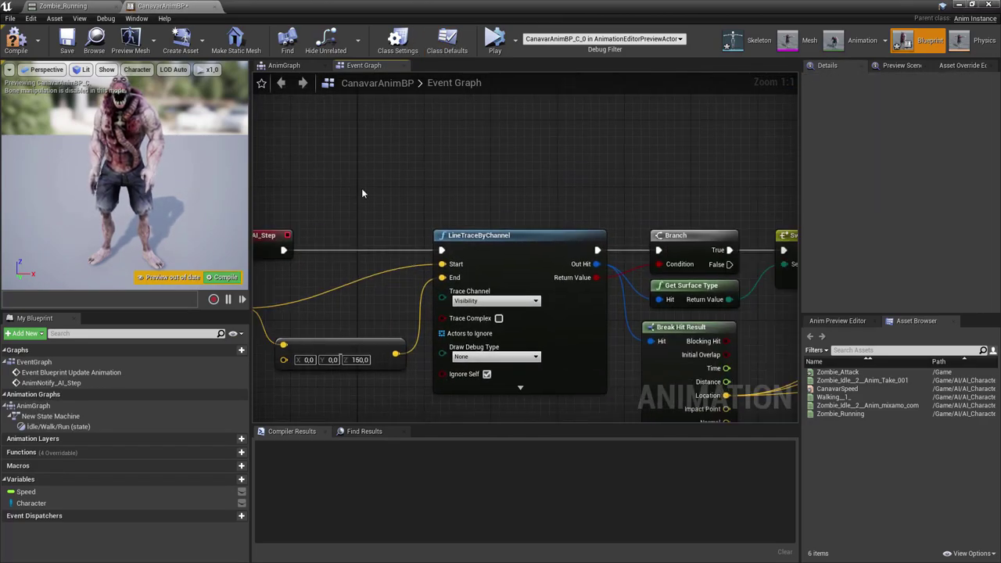
scroll(383, 201, "down", 1)
right_click_drag(383, 201, 458, 218)
left_click(19, 40)
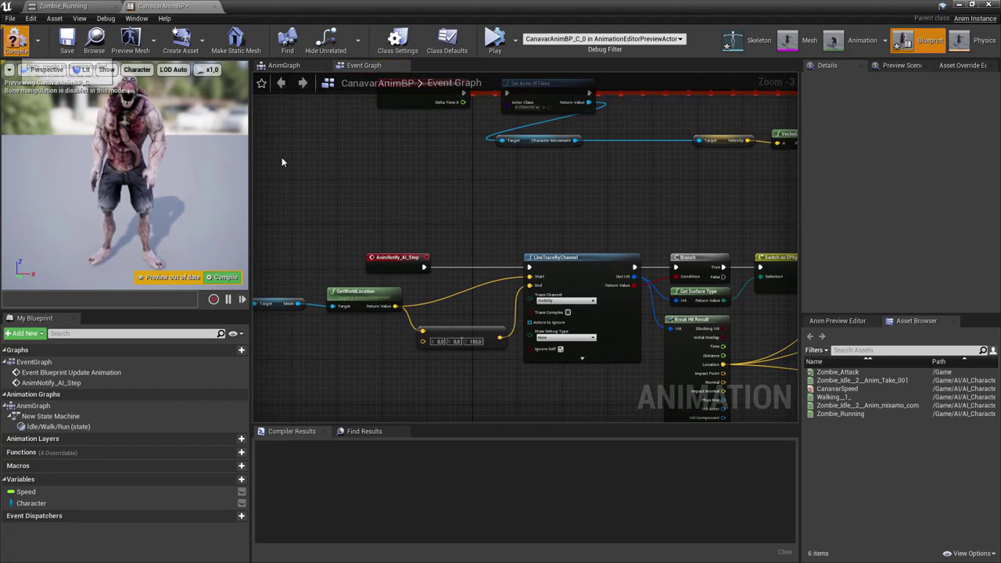
right_click_drag(279, 161, 356, 163)
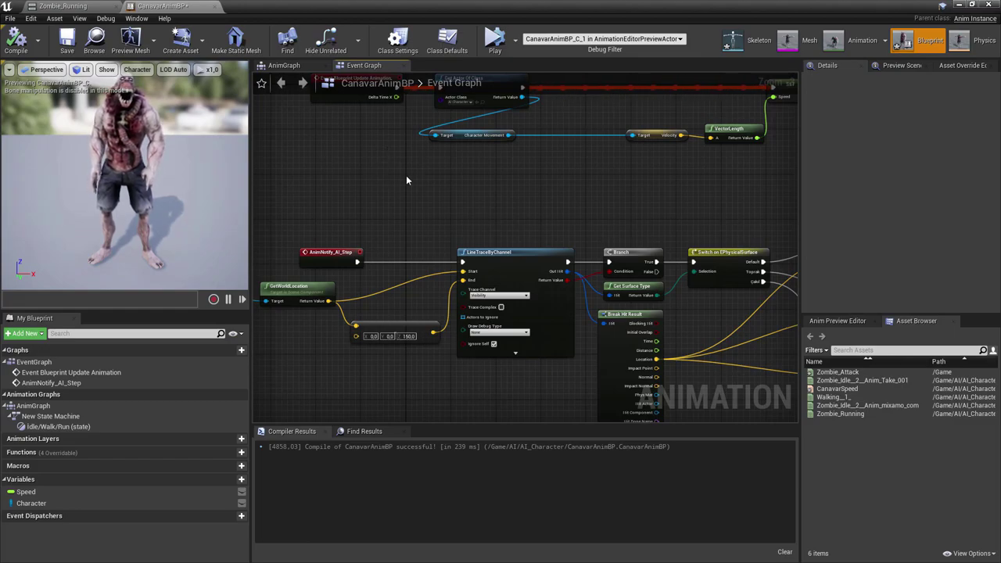
left_click(961, 5)
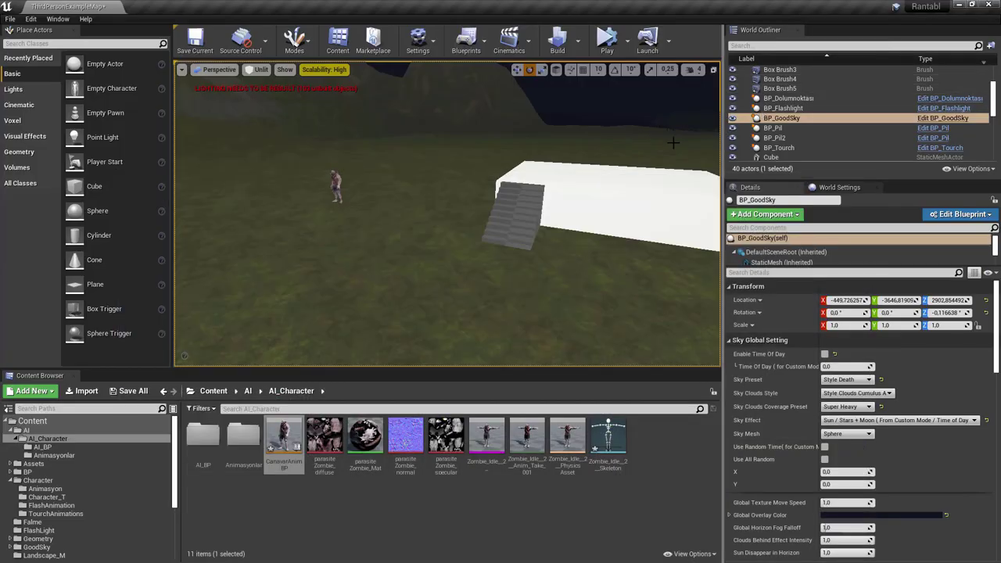
Play the game in the editor, then stop it with Esc.
left_click(625, 41)
left_click(650, 76)
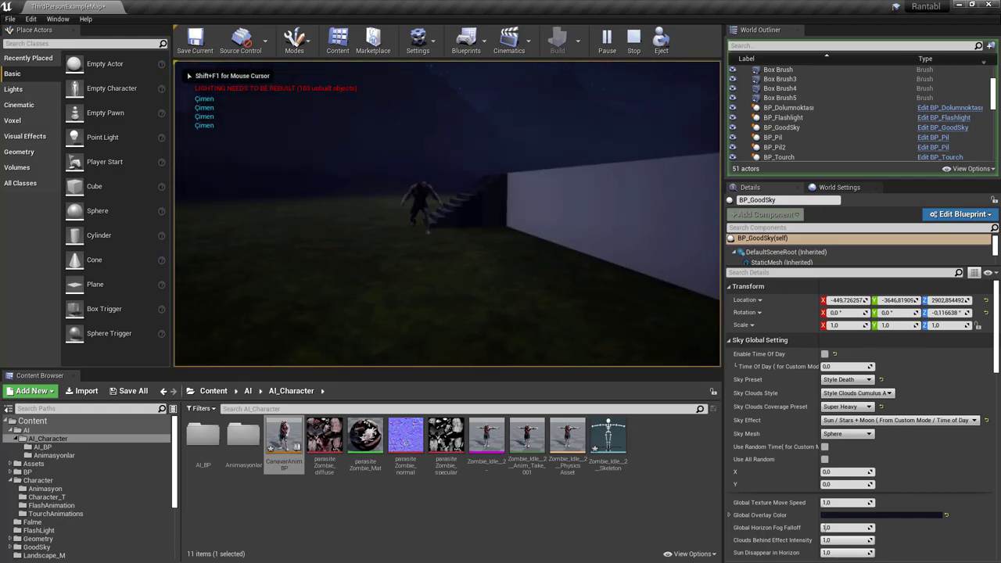
key("Escape")
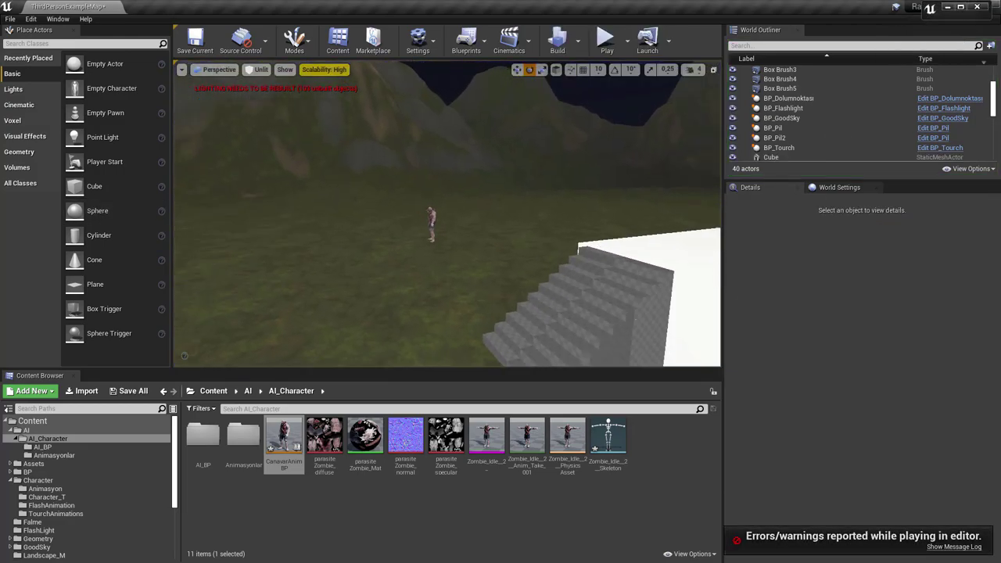
Open the Message Log's Accessed None errors and jump to CanavarAnimBP from the entry.
left_click_drag(445, 221, 442, 195)
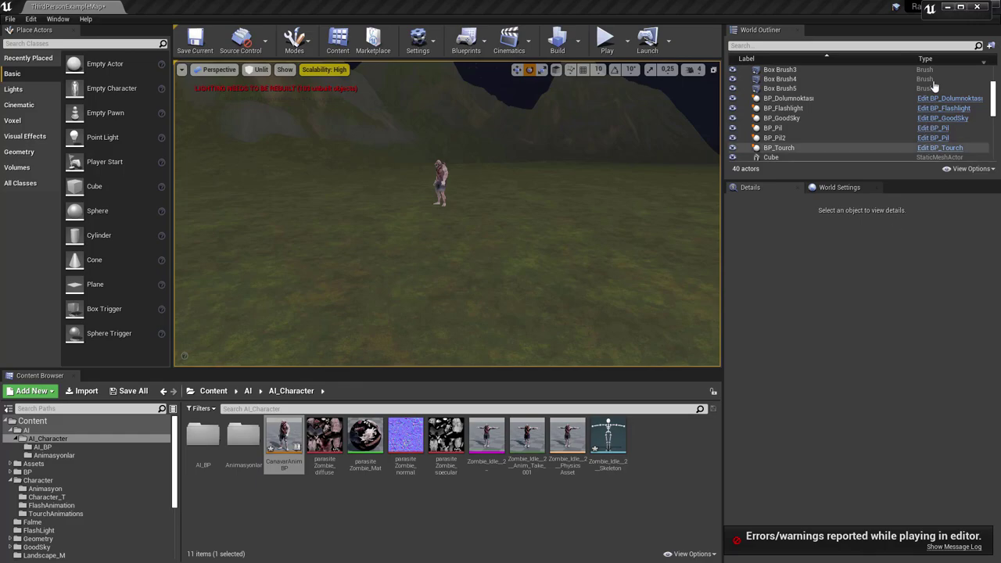
left_click(953, 546)
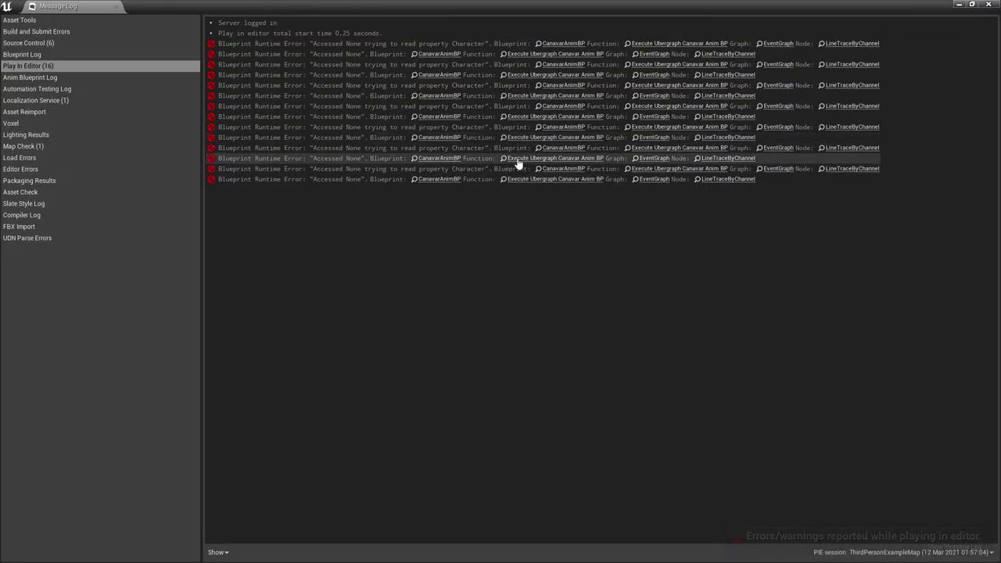
left_click(457, 159)
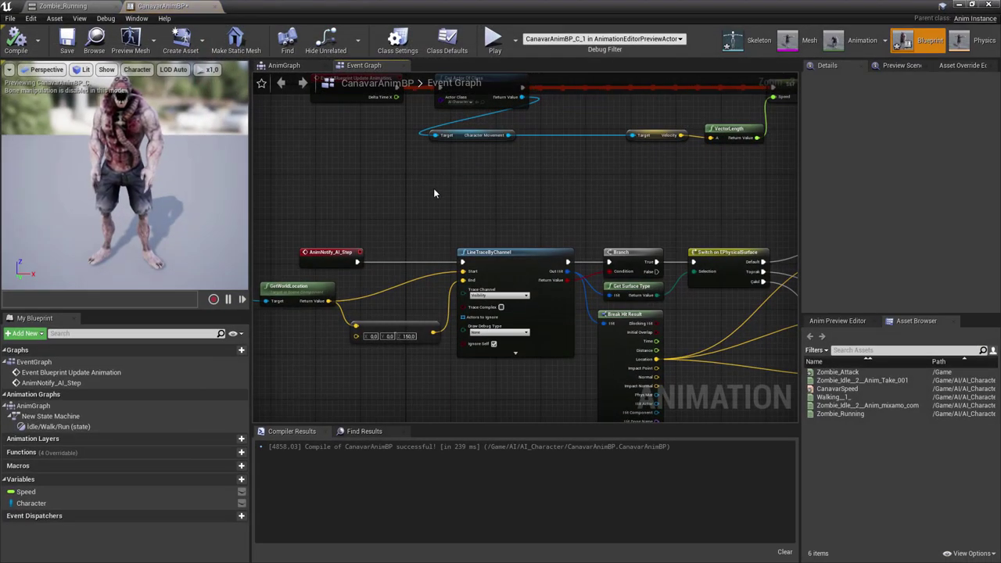
Delete the old Character and Mesh getter nodes from CanavarAnimBP's event graph.
right_click_drag(433, 187, 328, 84)
right_click_drag(524, 235, 410, 226)
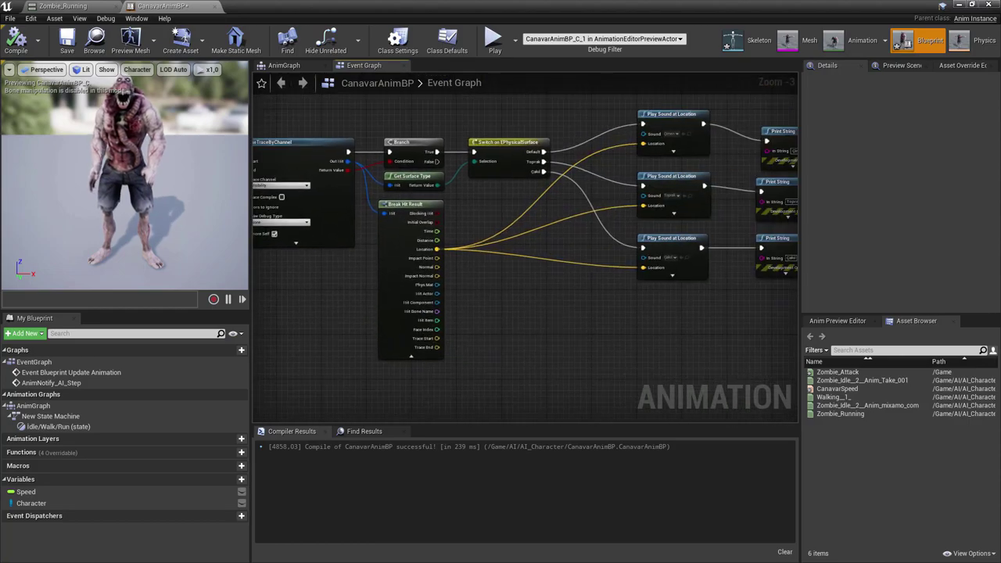
right_click_drag(524, 235, 411, 250)
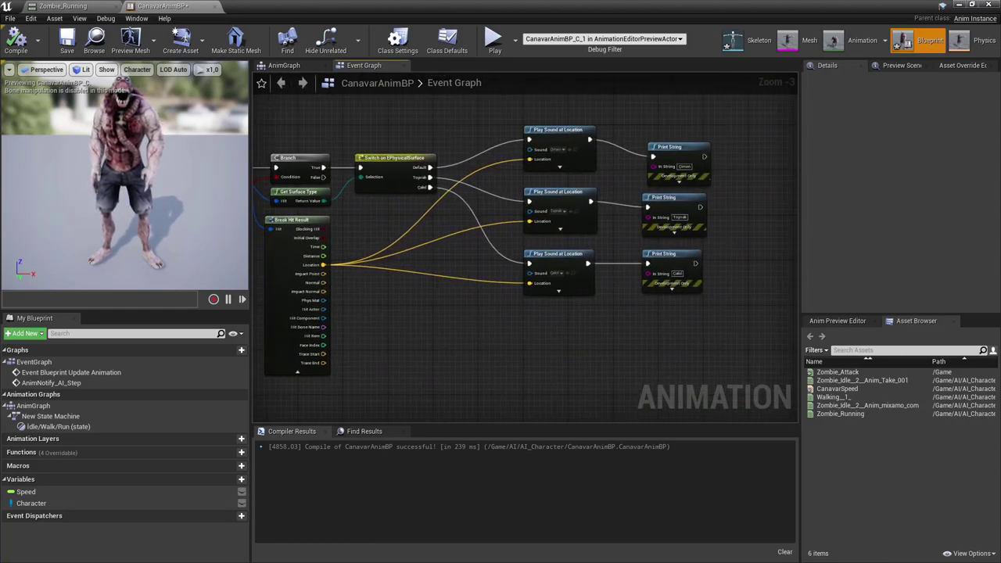
scroll(714, 143, "up", 3)
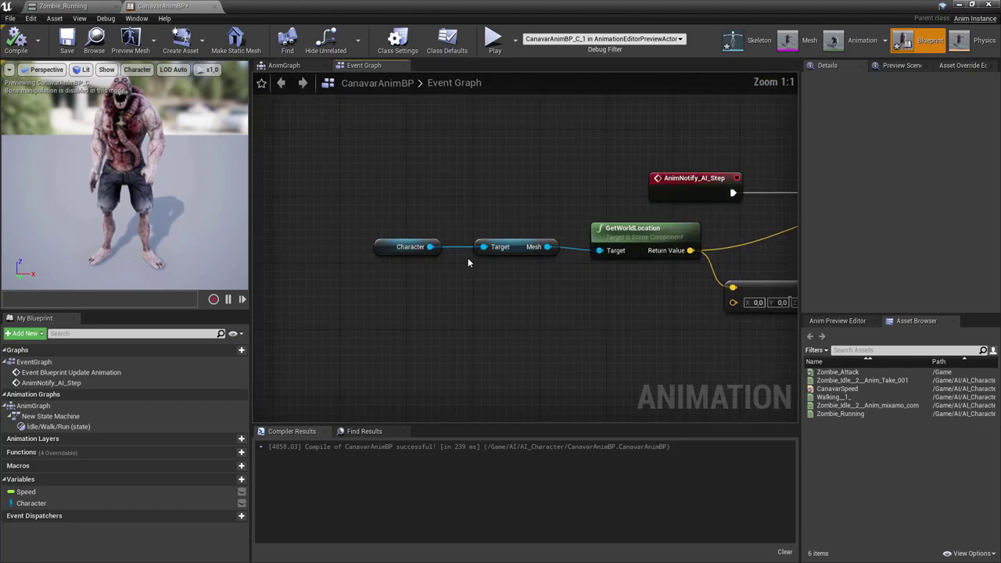
left_click_drag(384, 226, 424, 272)
key("Delete")
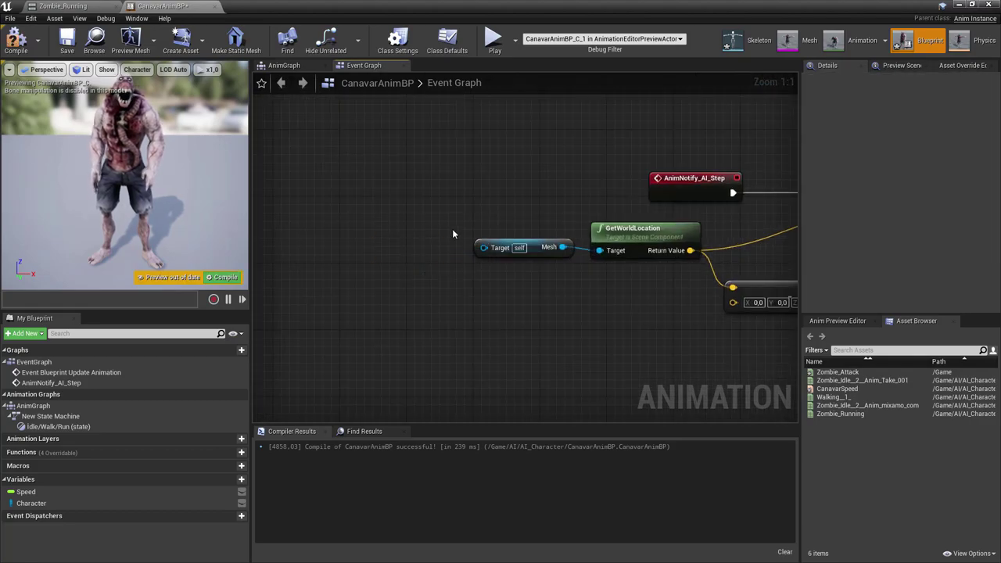
left_click_drag(452, 228, 506, 286)
key("Delete")
Store Get Actor Of Class's result in a new SET NewVar_0 node chained before the Speed setter.
mouse_move(506, 291)
right_mouse_down()
mouse_move(439, 235)
mouse_move(416, 300)
right_mouse_up()
mouse_move(542, 240)
left_mouse_down()
mouse_move(533, 241)
mouse_move(569, 318)
left_mouse_up()
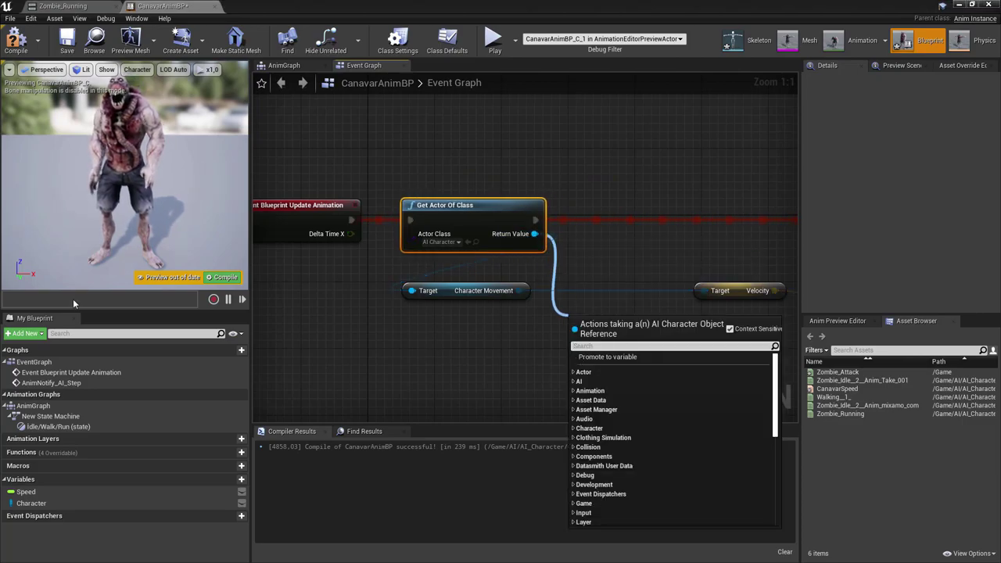
left_click(602, 256)
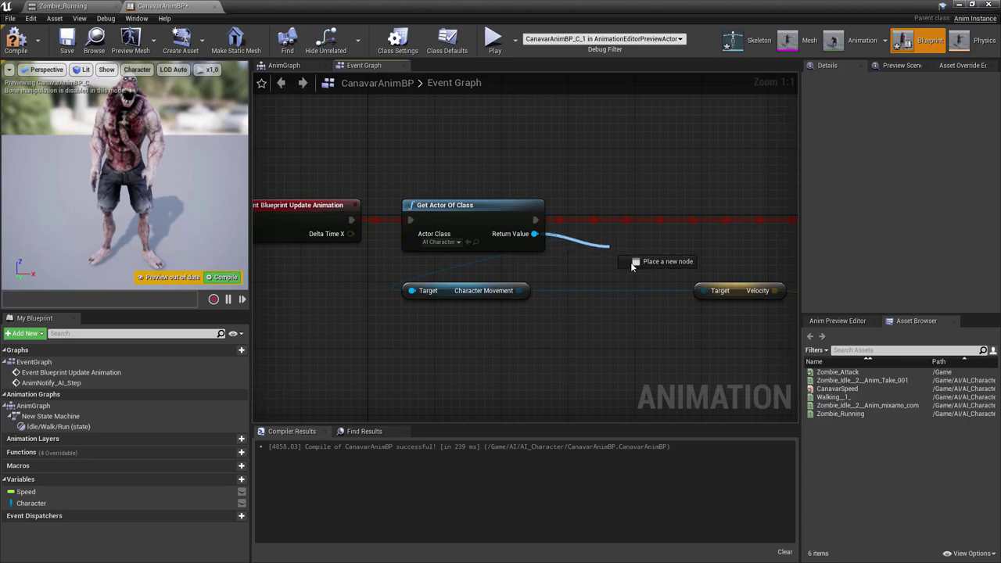
left_click_drag(534, 234, 612, 252)
left_click(671, 289)
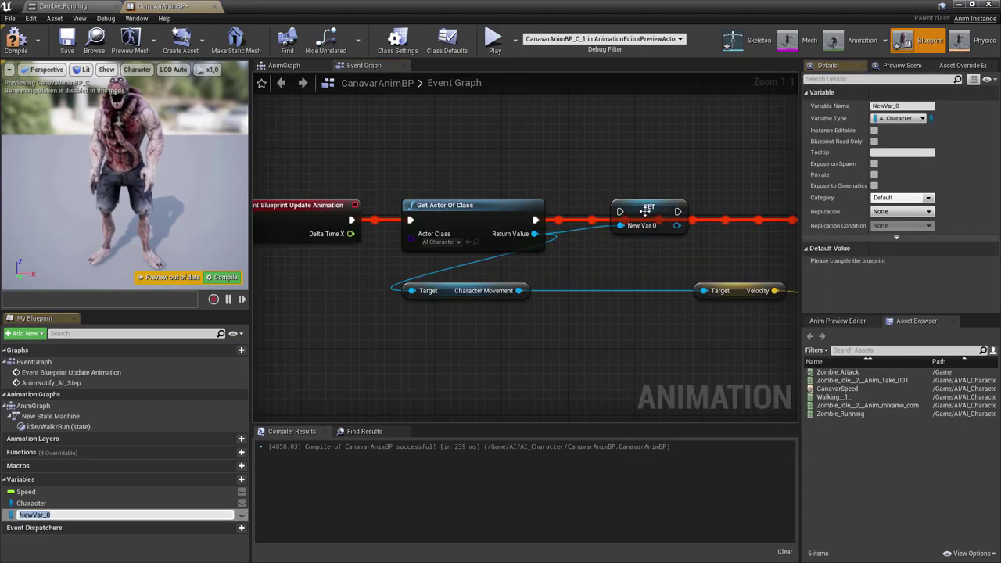
left_click_drag(535, 220, 648, 208)
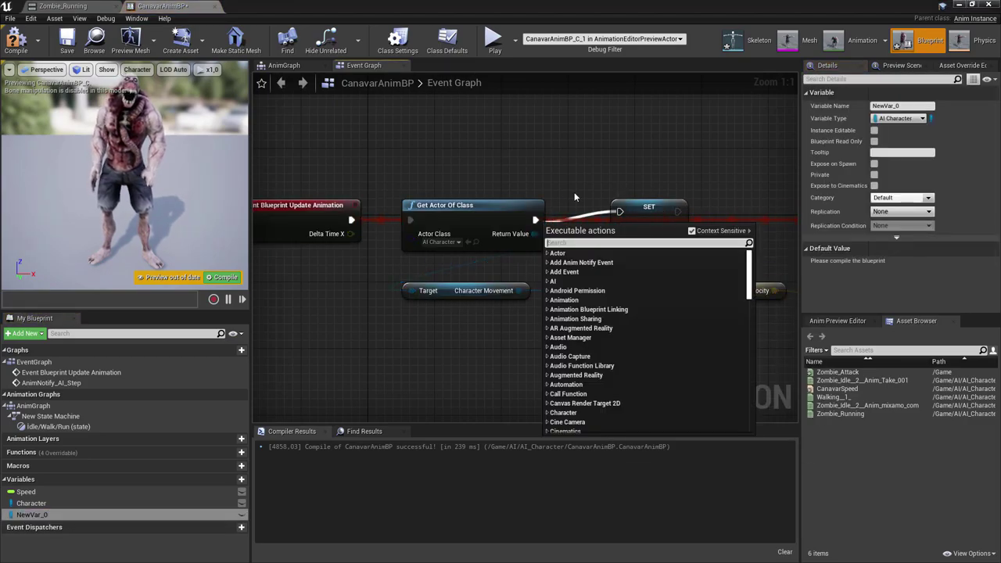
left_click_drag(535, 220, 619, 212)
right_click_drag(619, 215, 494, 194)
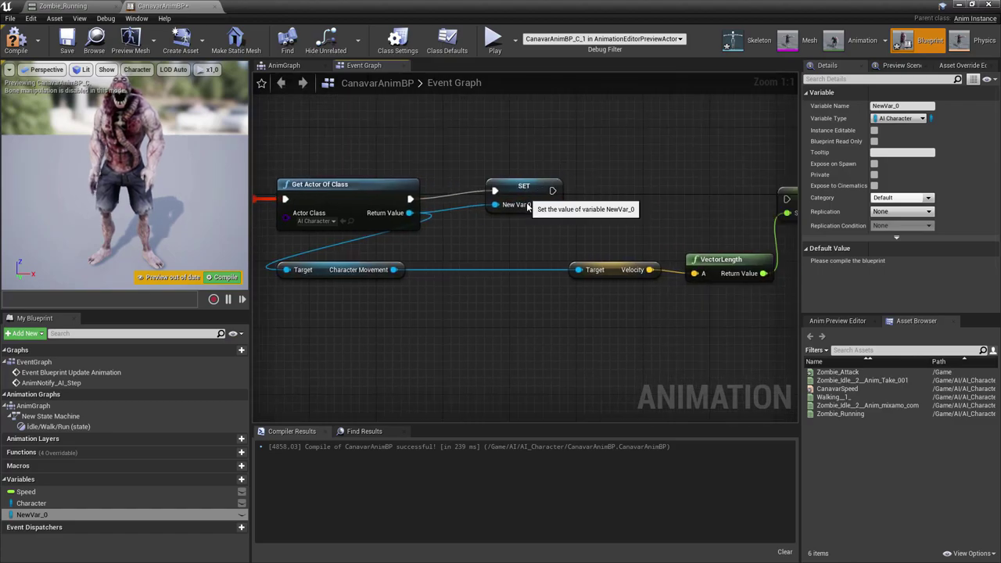
mouse_move(553, 199)
left_mouse_down()
mouse_move(782, 208)
mouse_move(762, 199)
left_mouse_up()
left_click(501, 195)
right_click_drag(500, 328, 575, 302)
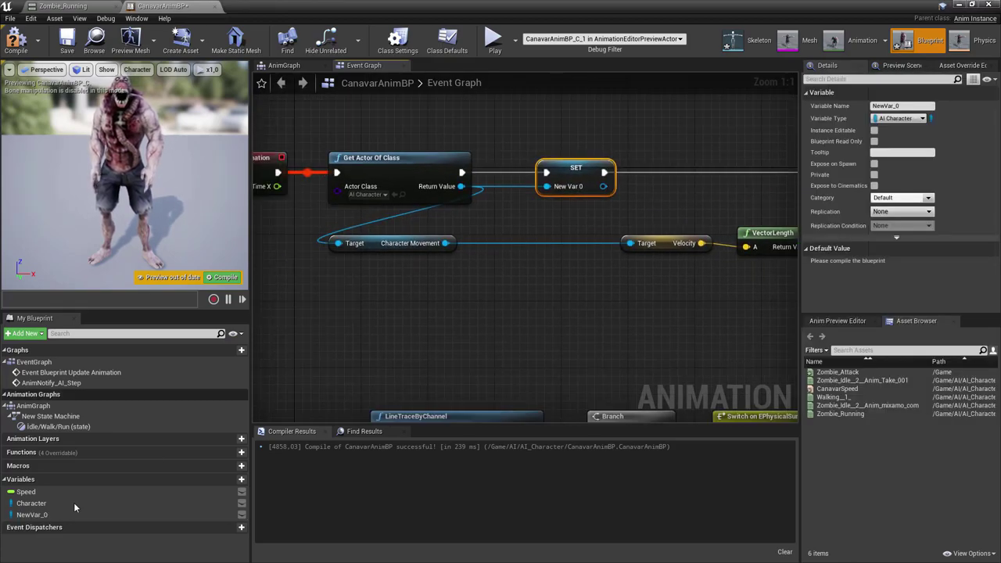
Rename NewVar_0 to Characterr and delete the old Character variable.
left_click(43, 513)
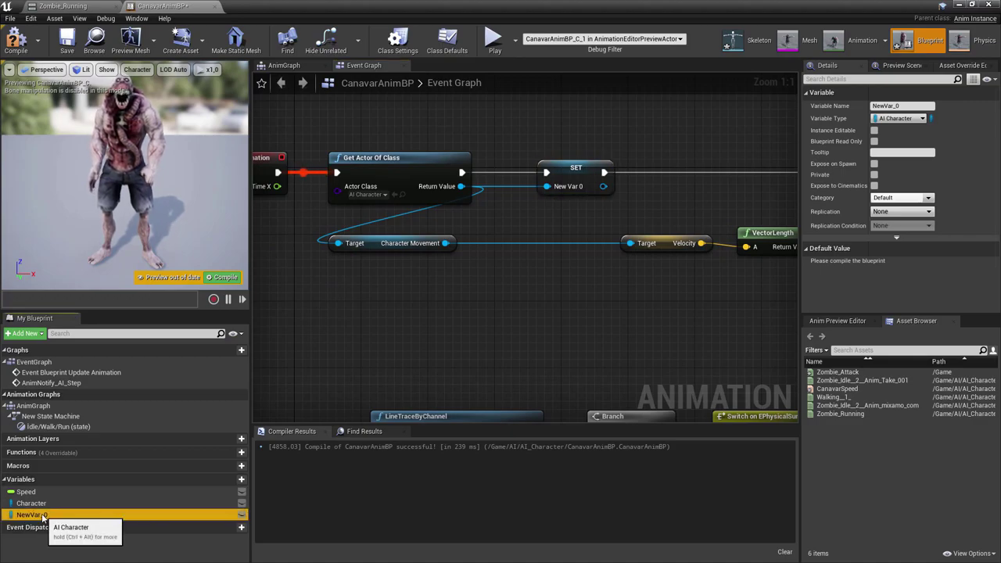
right_click(48, 515)
left_click(71, 519)
type("Characterr")
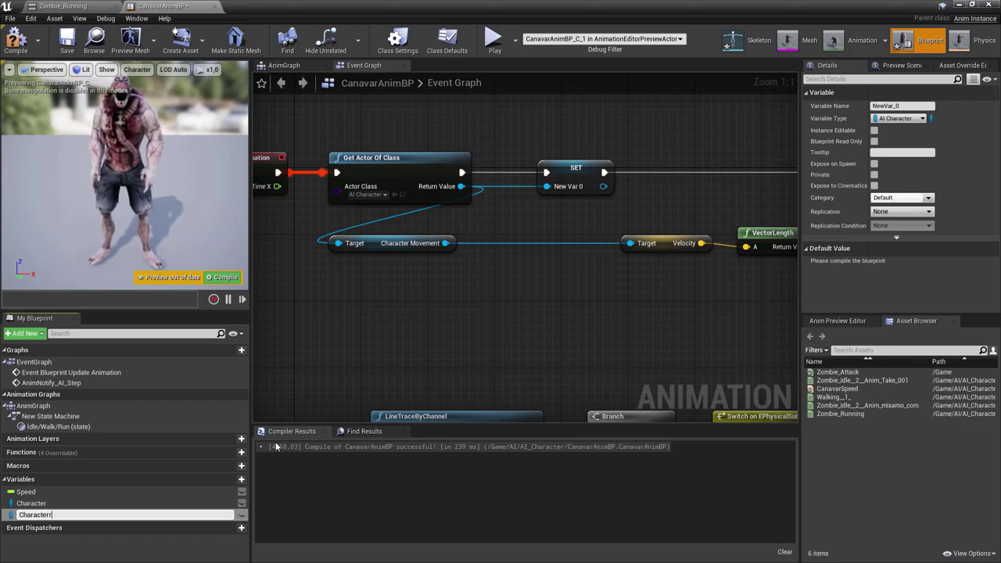
key("Return")
left_click(31, 502)
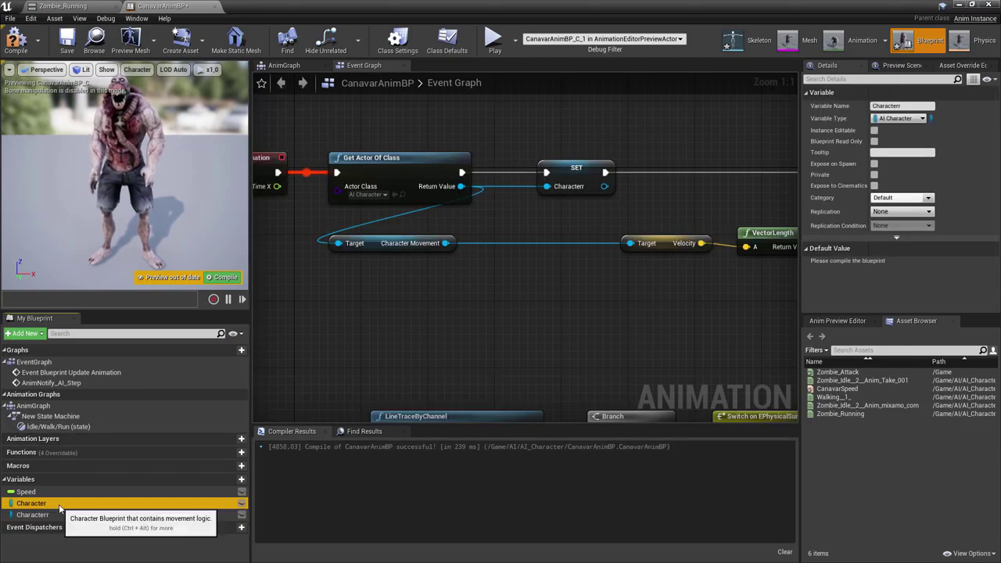
scroll(478, 269, "down", 4)
scroll(478, 268, "down", 2)
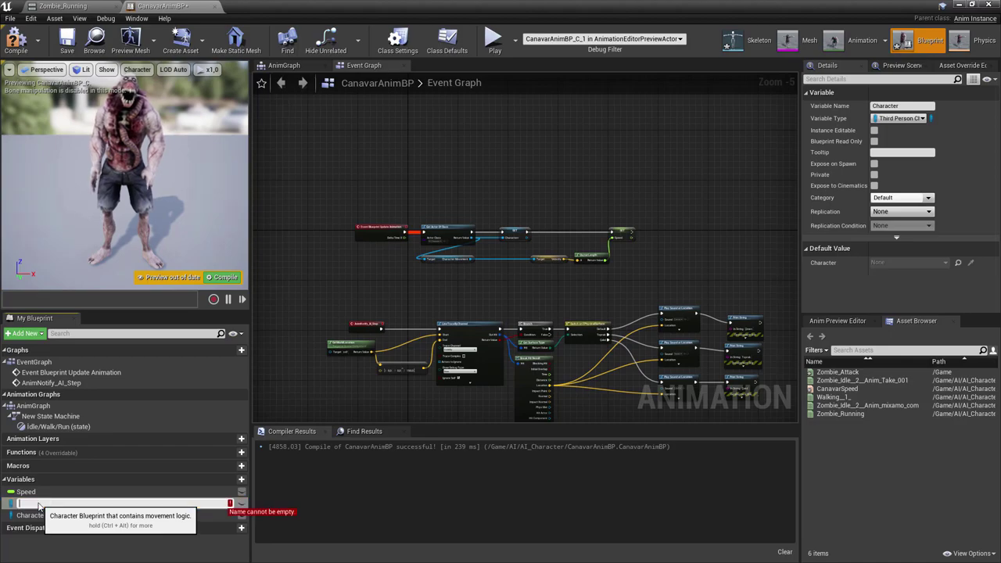
left_click(120, 467)
left_click(171, 503)
key("Delete")
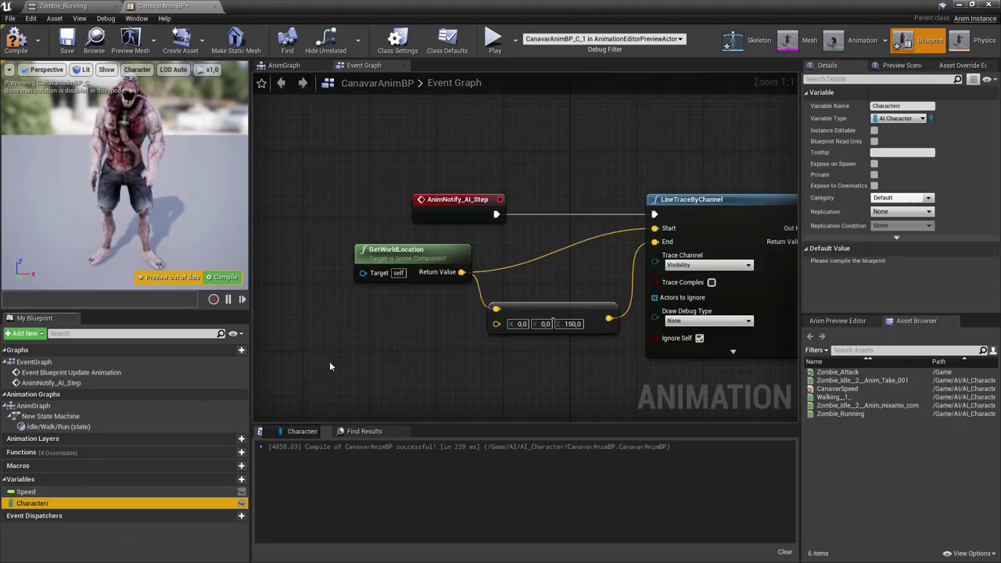
Add a Characterr getter with a Mesh getter feeding GetWorldLocation's Target.
left_click_drag(263, 277, 264, 280)
right_click_drag(314, 315, 465, 294)
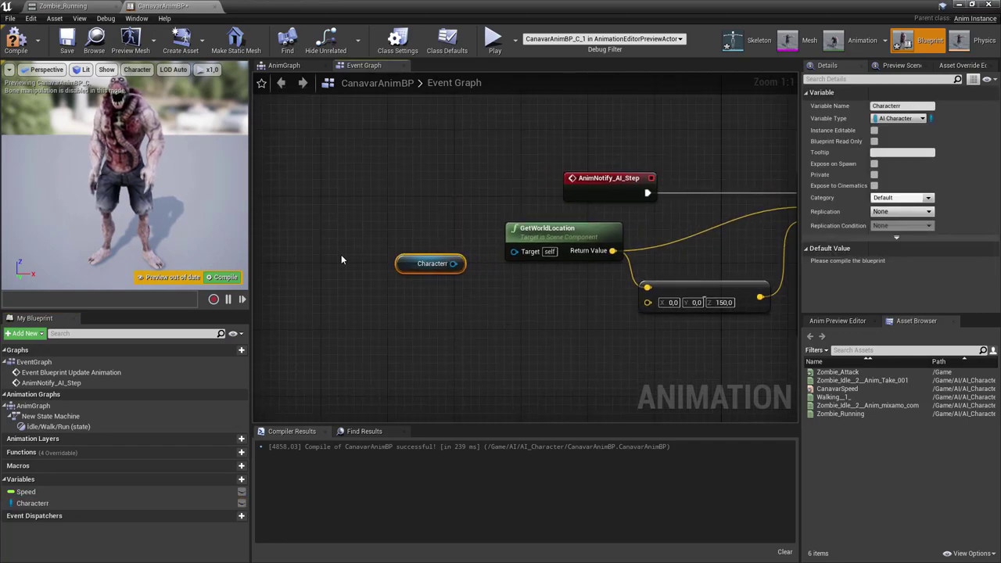
left_click_drag(443, 291, 510, 350)
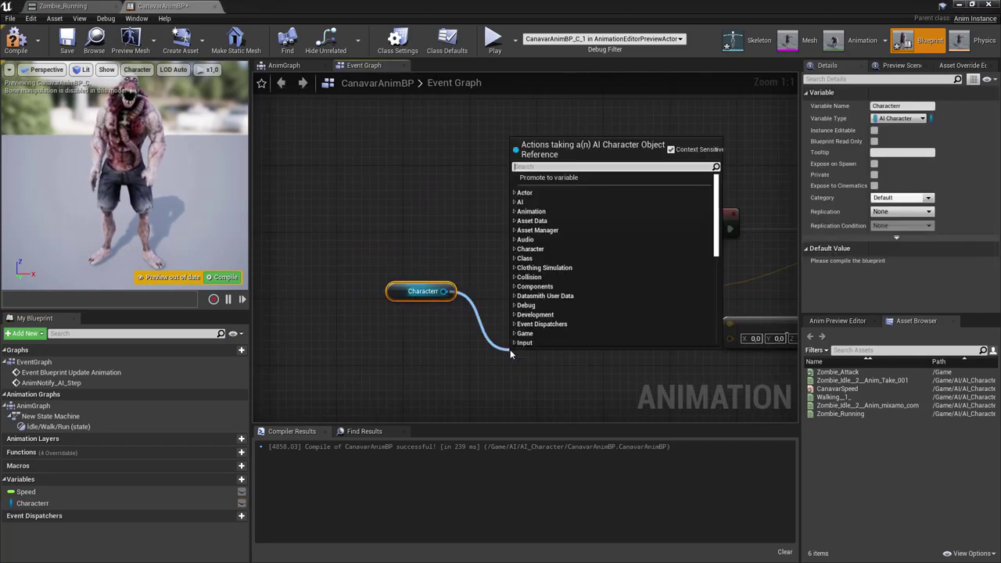
type("mesh")
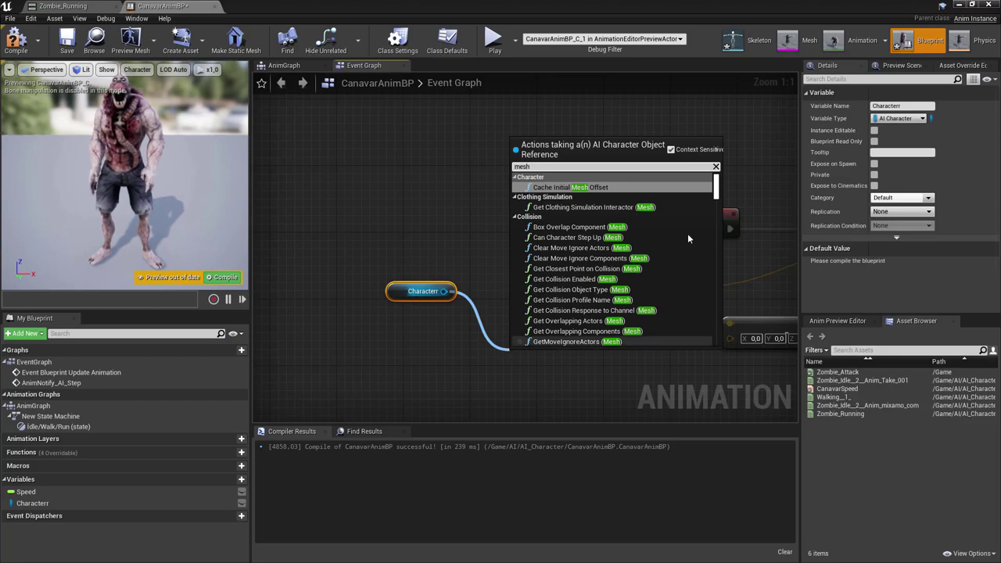
left_click_drag(719, 186, 707, 348)
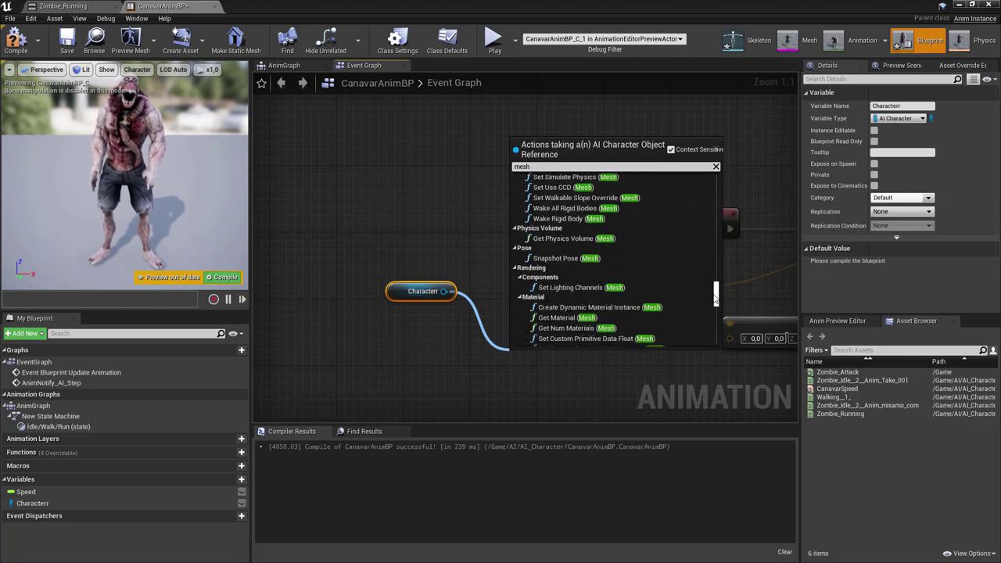
left_click(586, 316)
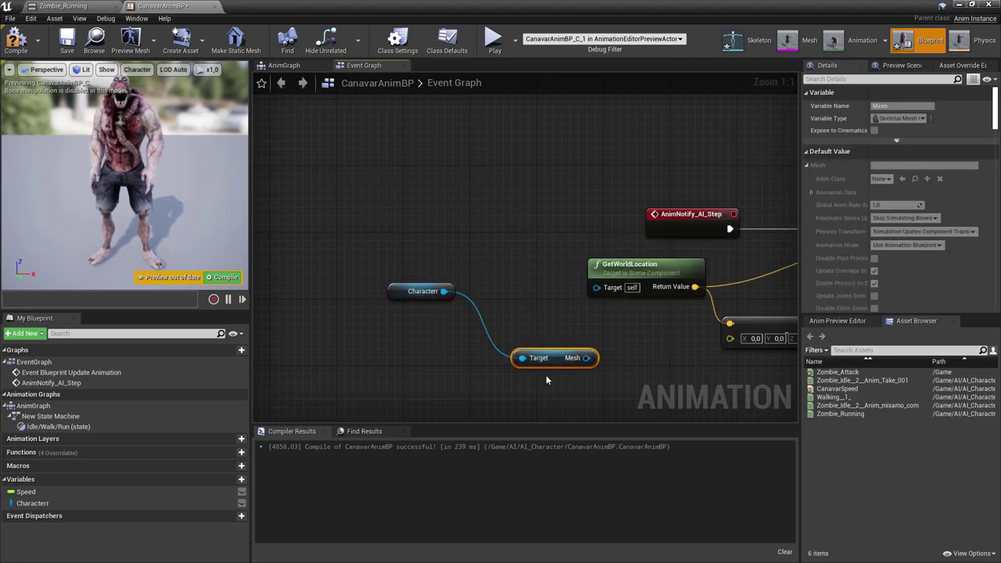
left_click_drag(586, 357, 597, 287)
left_click_drag(567, 362, 520, 296)
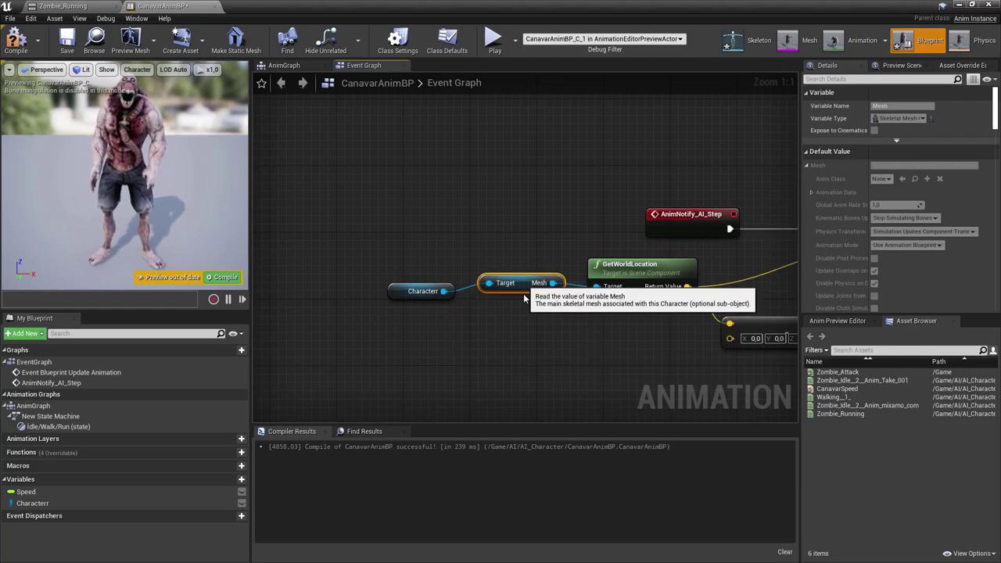
left_click(621, 342)
mouse_move(621, 341)
right_mouse_down()
mouse_move(532, 328)
mouse_move(441, 295)
mouse_move(523, 310)
right_mouse_up()
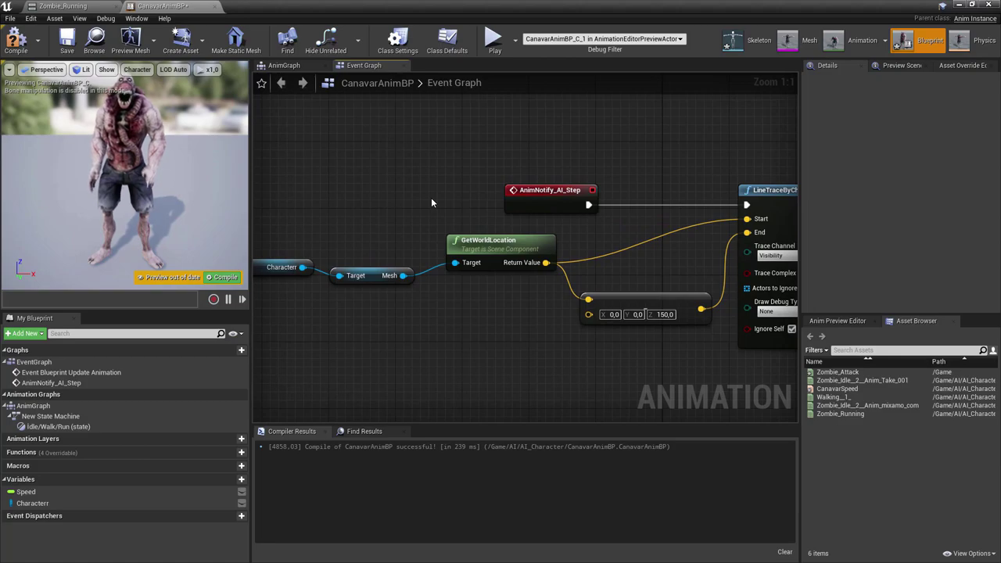
Compile CanavarAnimBP, tidy the Characterr-to-vector node chain, and recompile.
left_click(28, 44)
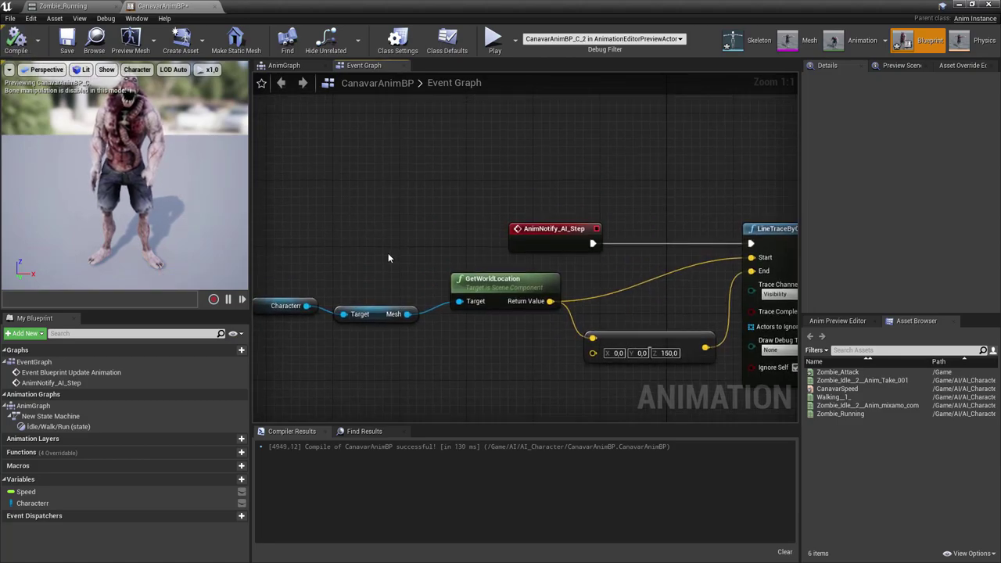
mouse_move(566, 355)
right_mouse_down()
mouse_move(479, 313)
mouse_move(703, 342)
right_mouse_up()
left_click_drag(328, 214, 767, 341)
left_click(707, 332)
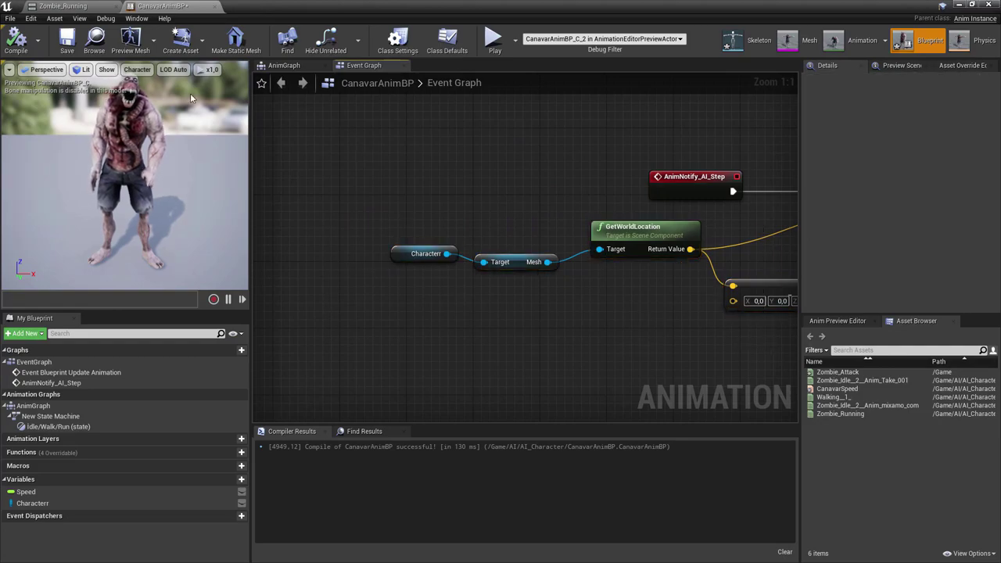
left_click(16, 43)
Play the level briefly in the editor, then stop the session.
left_click(959, 4)
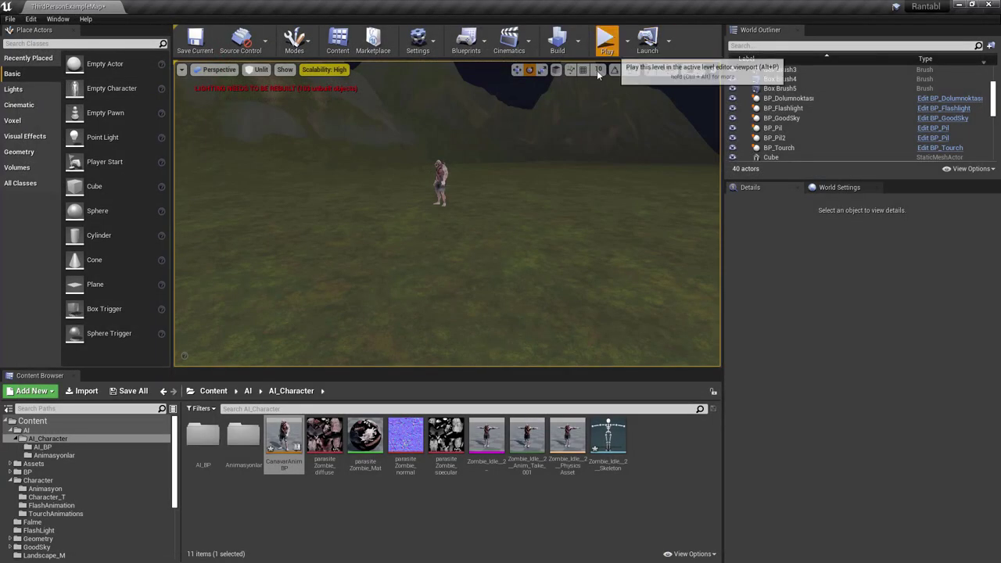
left_click(619, 40)
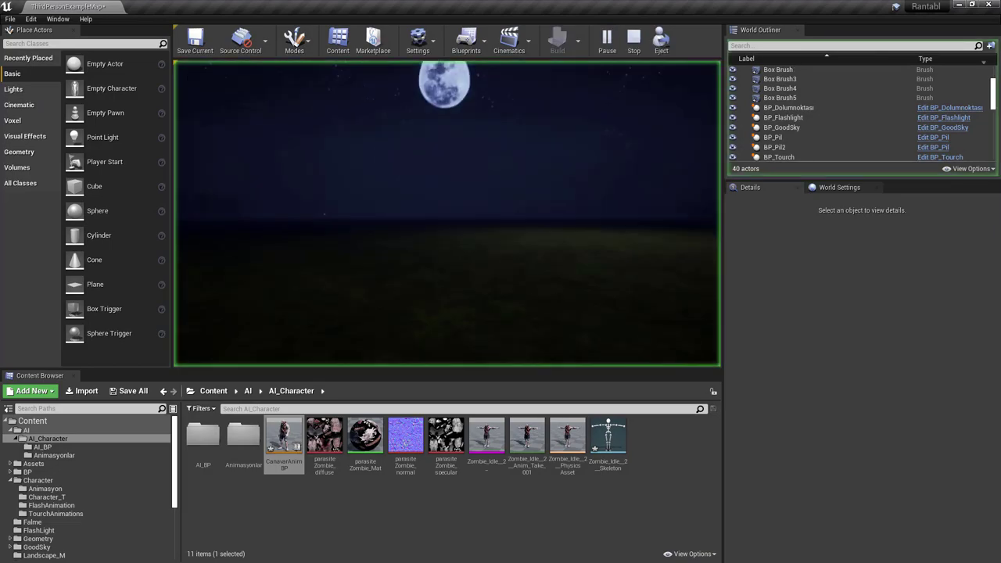
key("Escape")
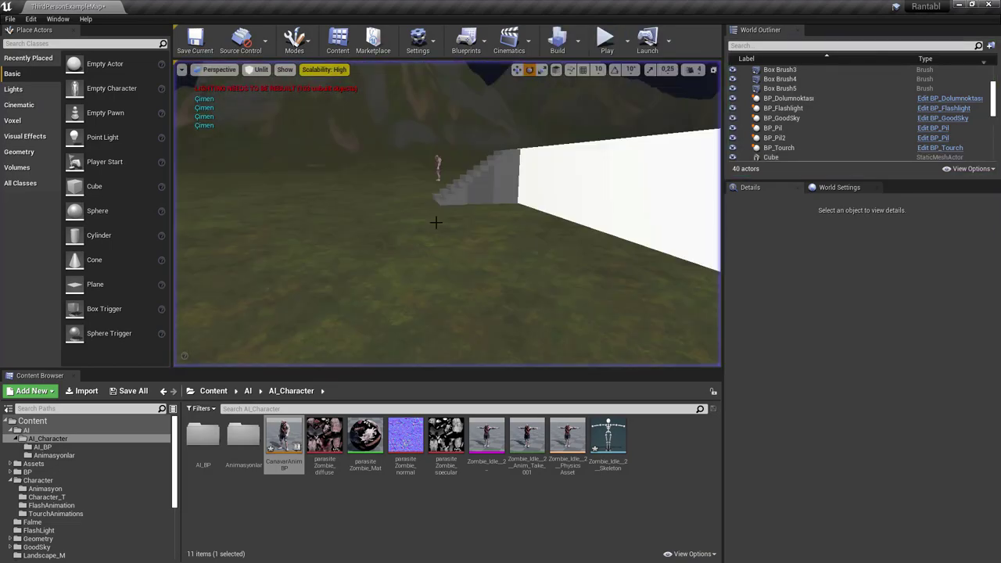
right_click_drag(455, 294, 352, 287)
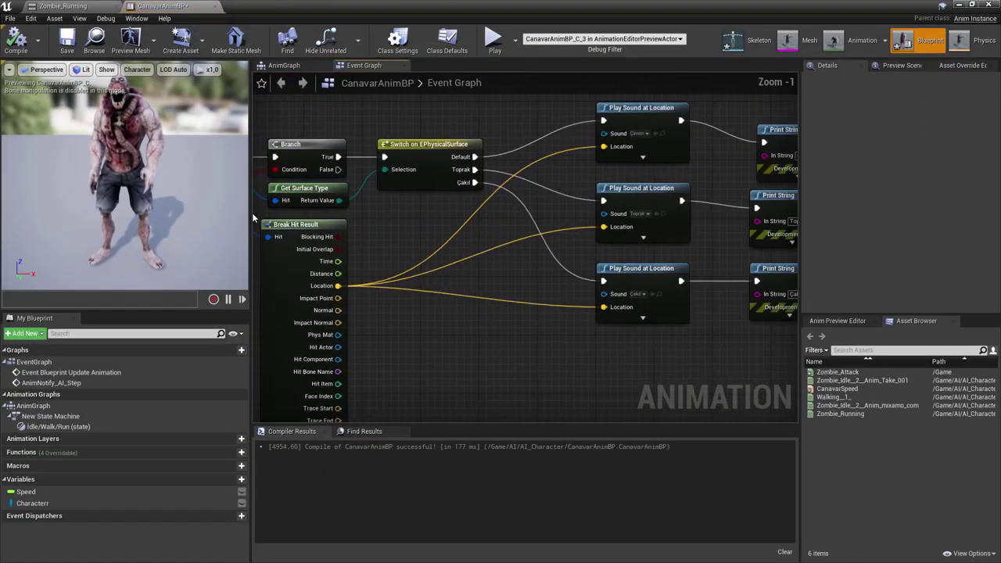
Delete the three Print String nodes following the Play Sound at Location nodes.
right_click_drag(512, 220, 353, 241)
left_click_drag(497, 140, 595, 344)
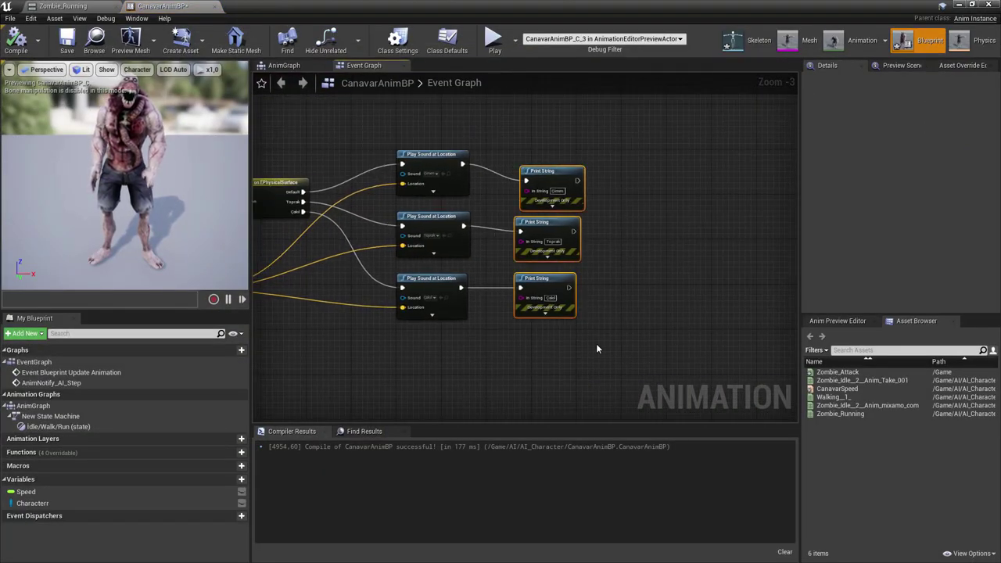
key("Delete")
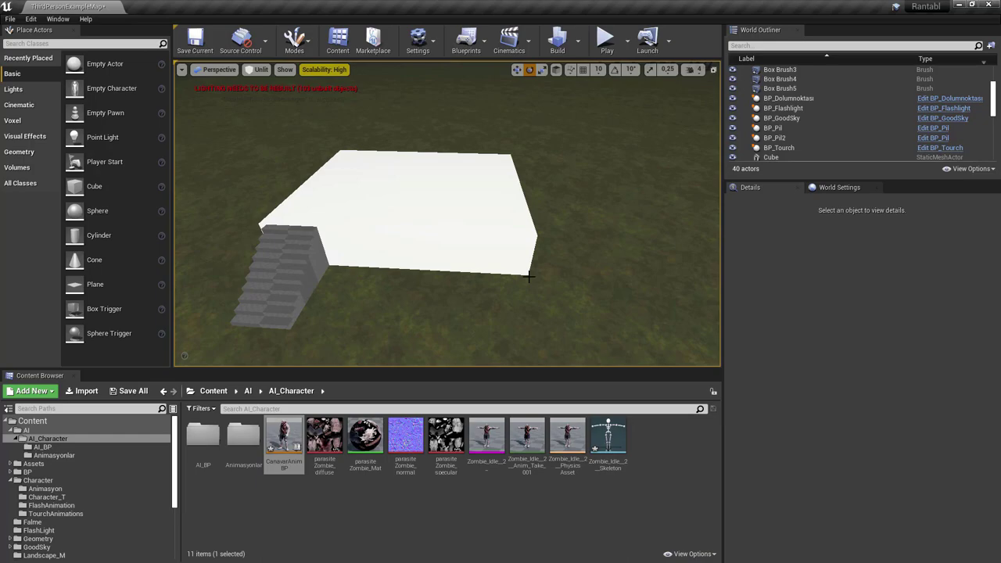
Browse Content > AI > AI_Character > AI_BP and open the AI_BT behavior tree.
left_click_drag(440, 250, 293, 219)
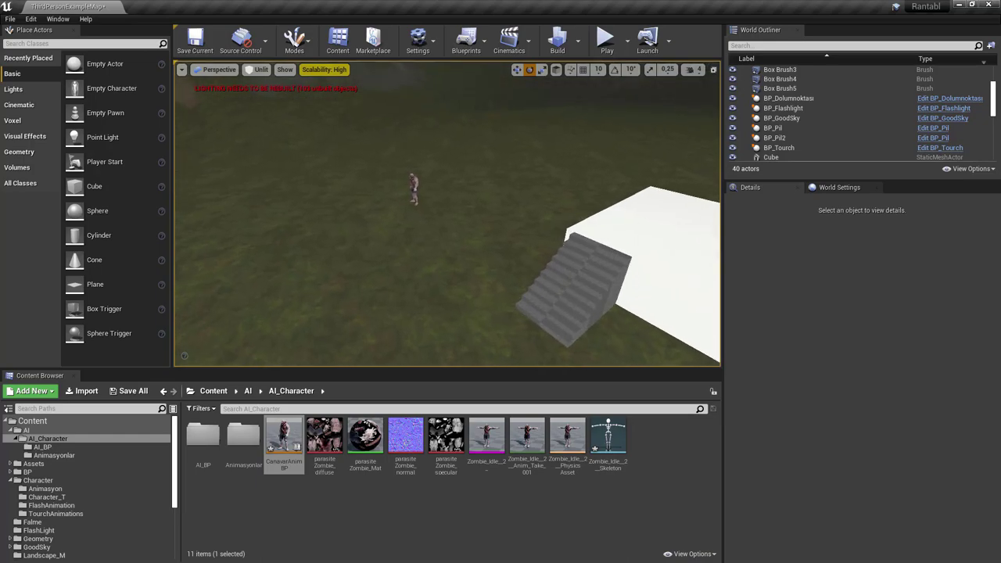
left_click_drag(315, 304, 339, 462)
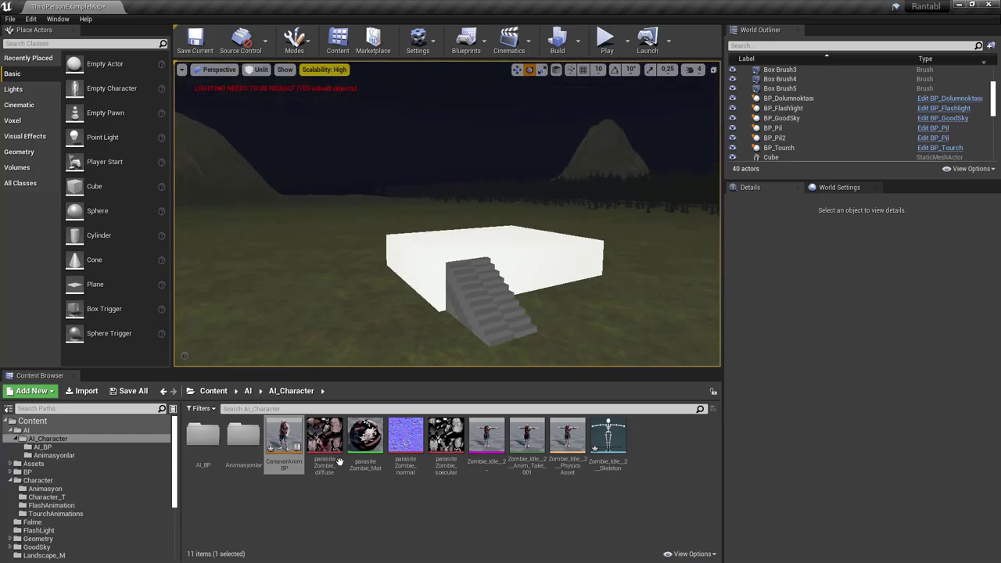
left_click_drag(421, 343, 391, 363)
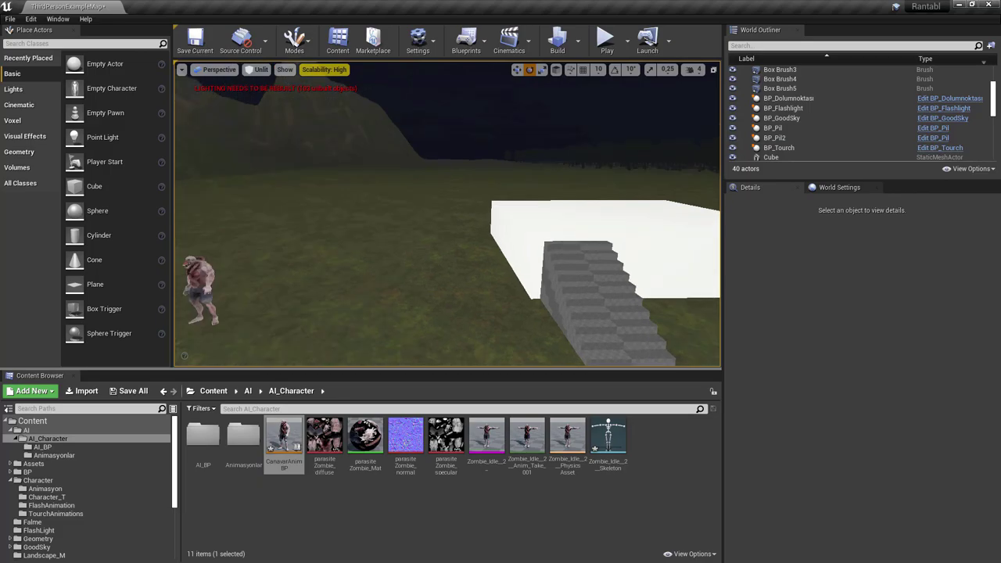
left_click(213, 390)
double_click(205, 446)
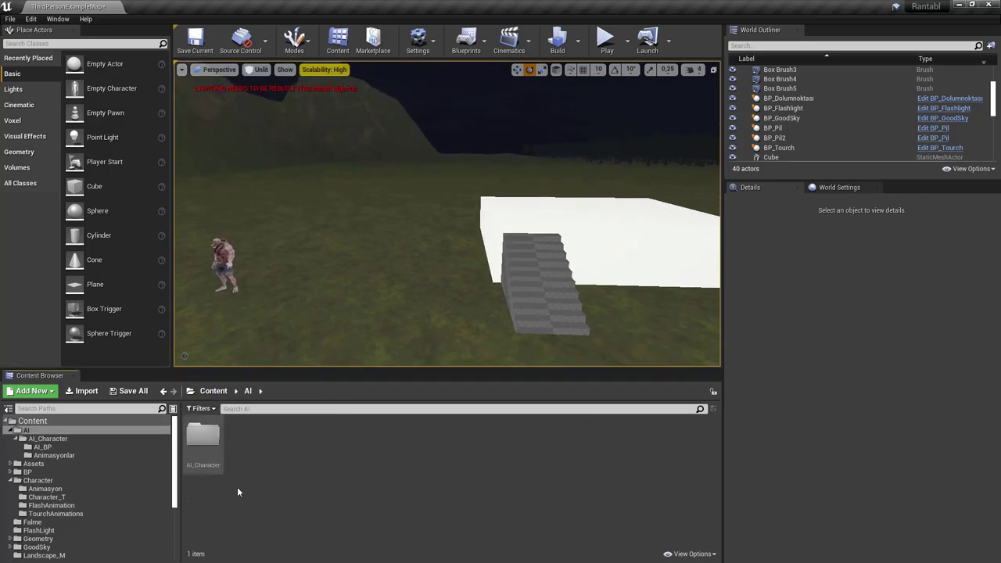
double_click(211, 453)
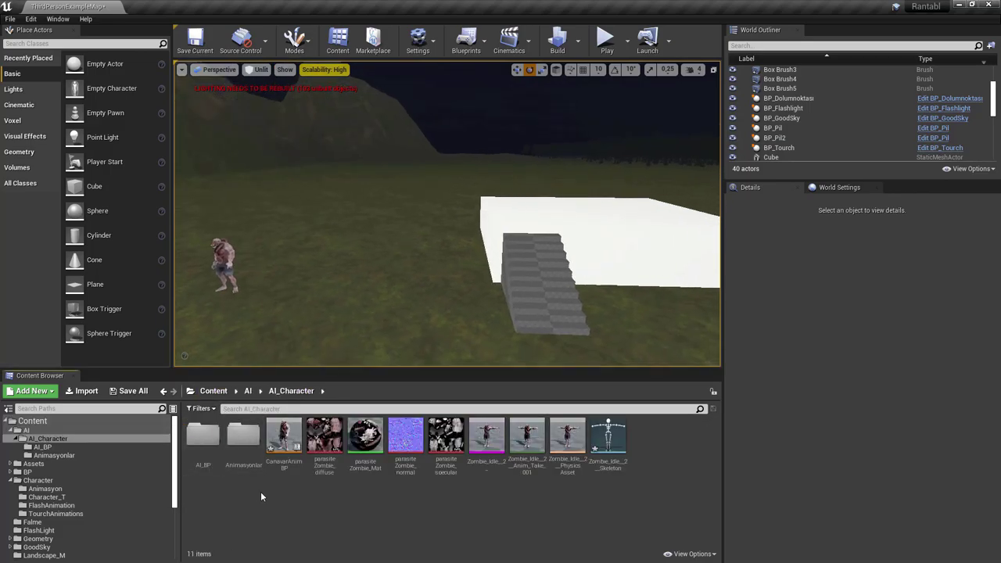
double_click(249, 440)
left_click(164, 391)
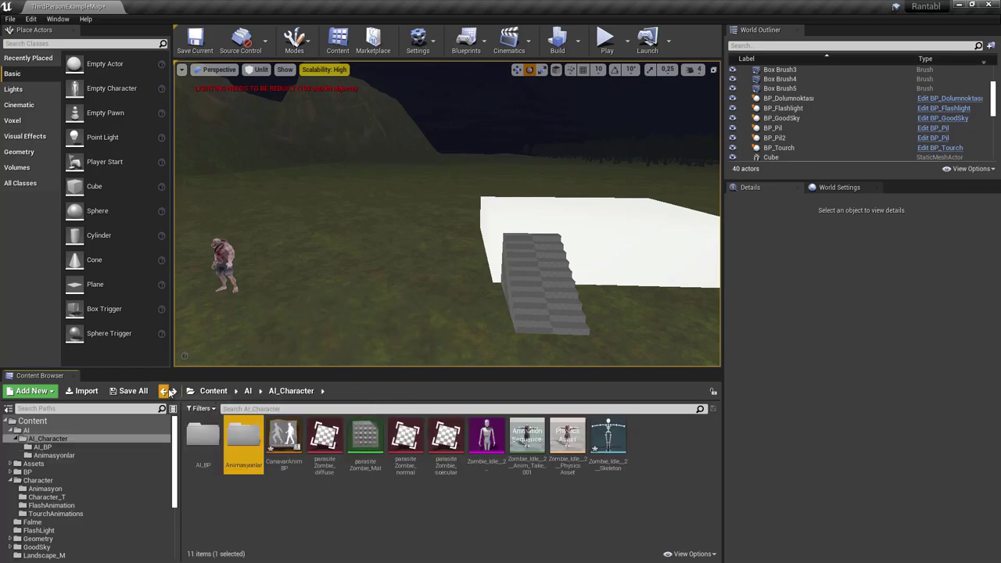
double_click(202, 442)
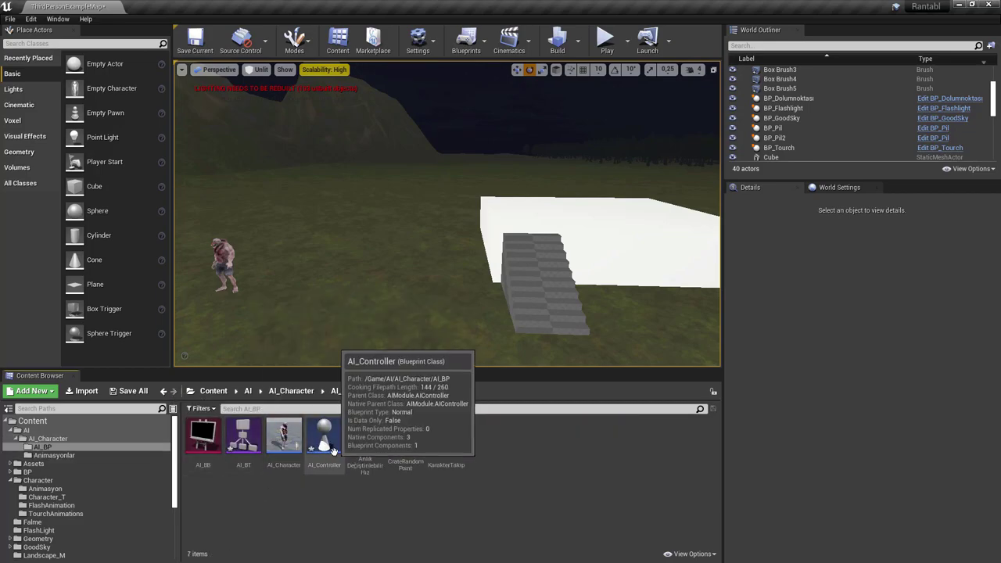
double_click(255, 447)
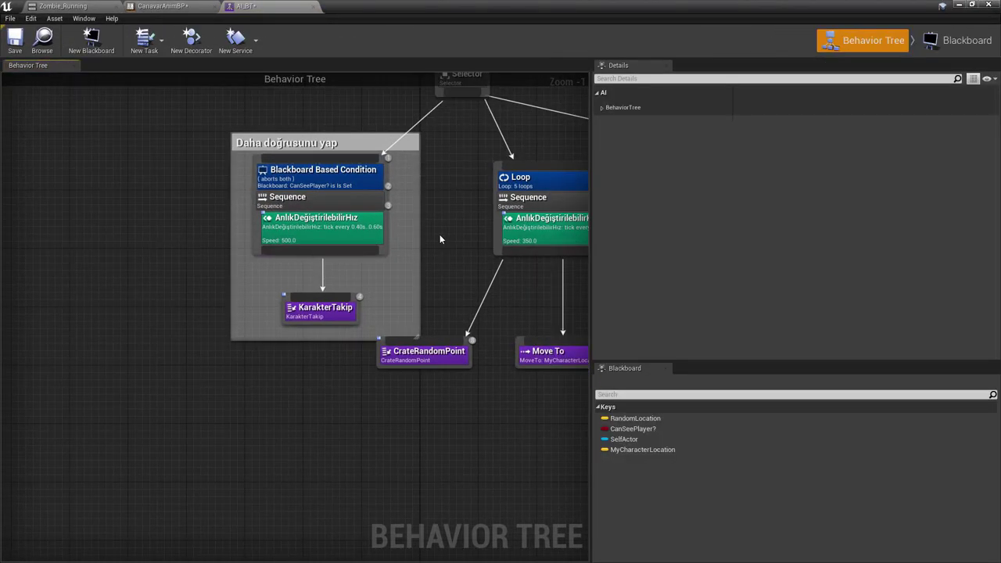
Open the KarakterTakip task and delete AI MoveTo, Get Controlled Pawn and Get Player Controller nodes.
left_click_drag(397, 148, 344, 149)
left_click(373, 260)
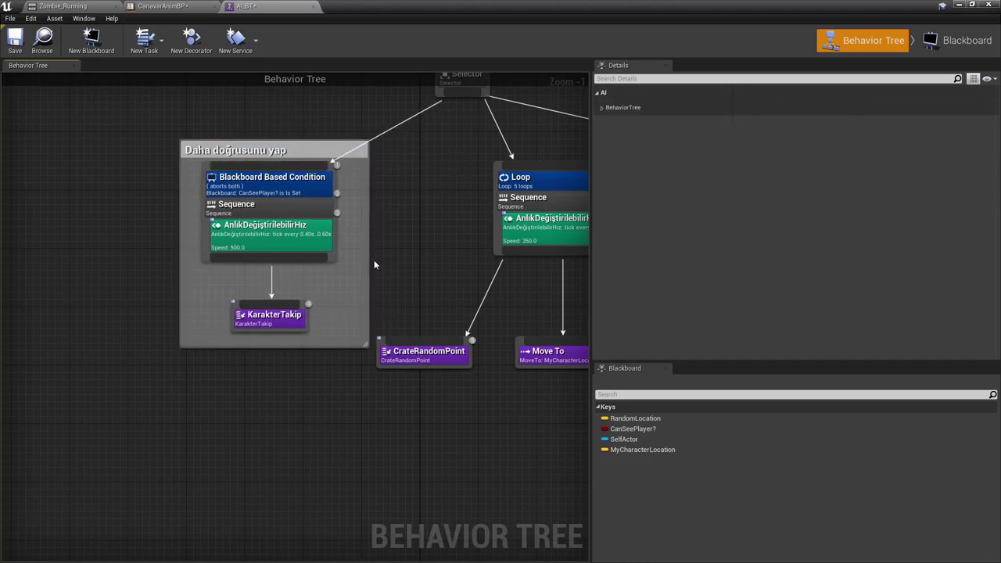
left_click(321, 245)
double_click(417, 230)
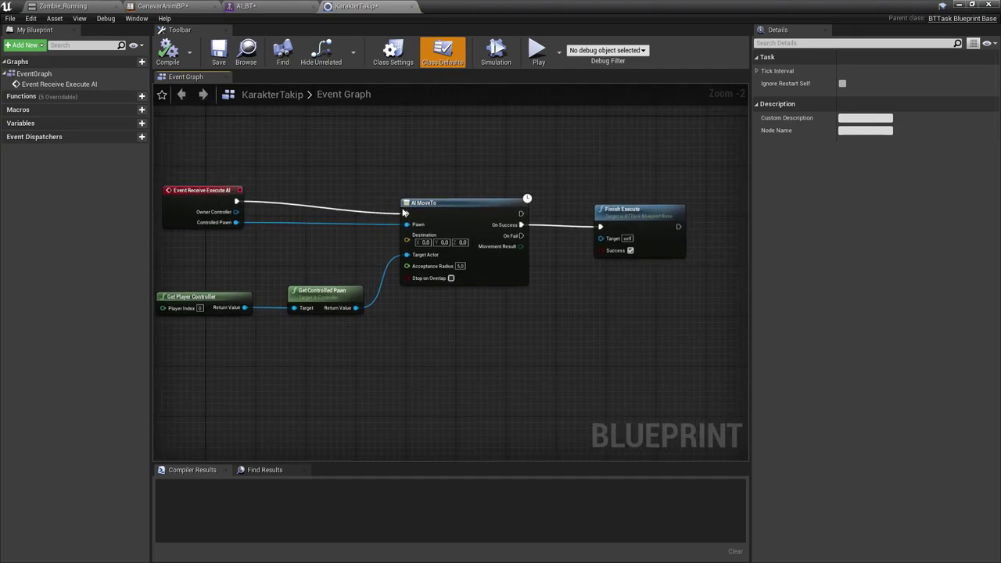
left_click_drag(352, 179, 472, 309)
key("Delete")
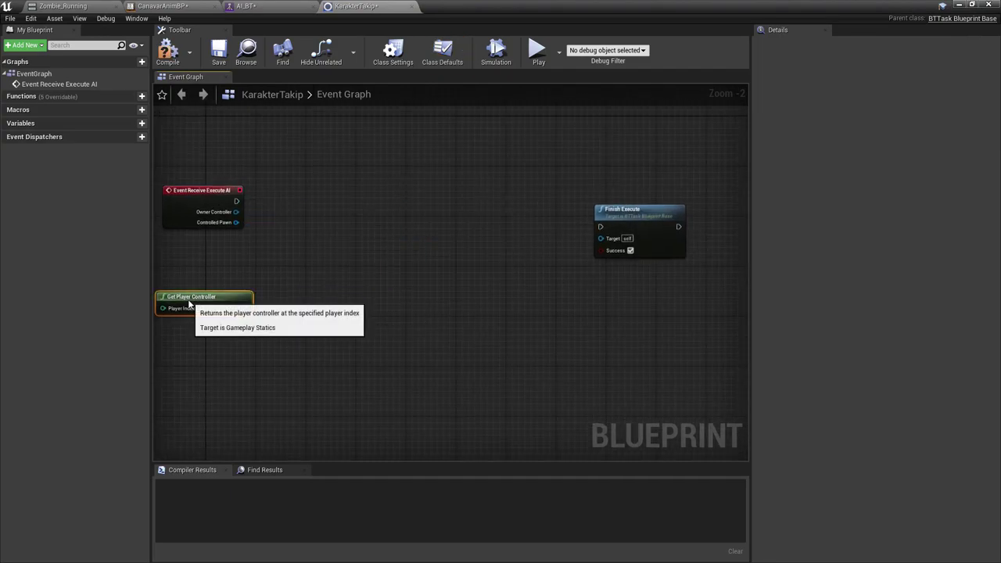
left_click(189, 299)
key("Delete")
Add a Simple Move to Location node wired from Owner Controller.
scroll(279, 193, "up", 1)
scroll(275, 254, "up", 1)
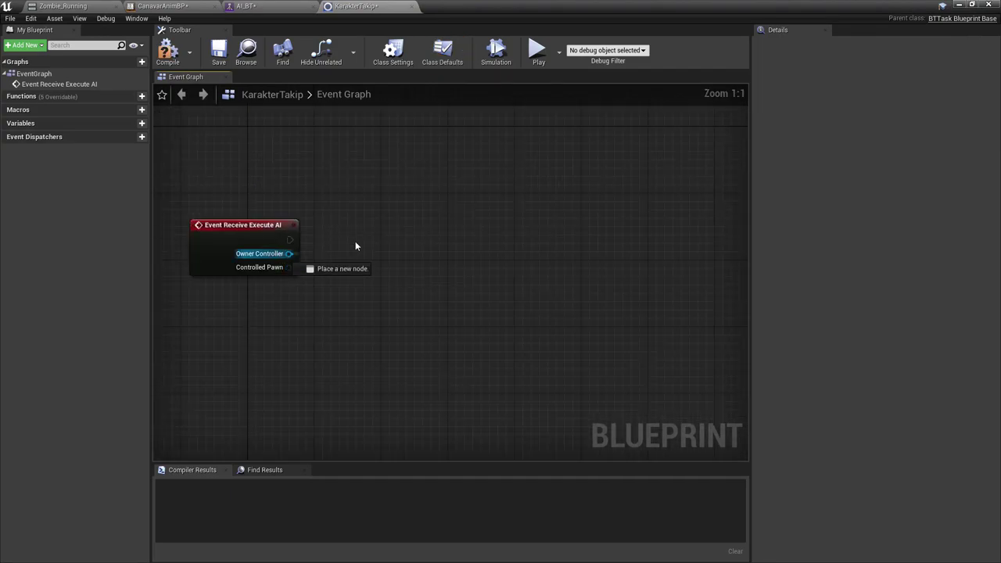
left_click_drag(355, 243, 406, 232)
type("simple")
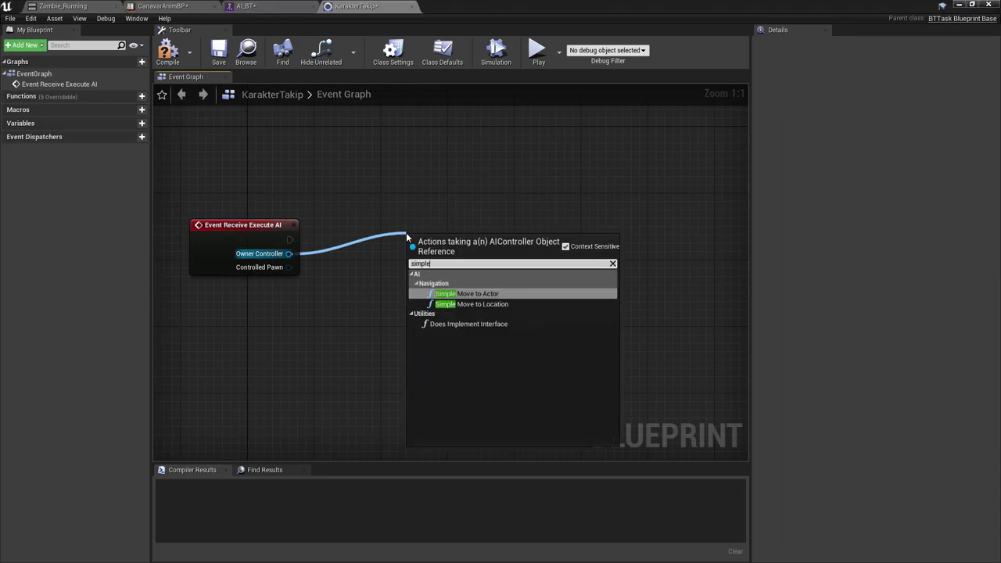
key("Down")
key("Return")
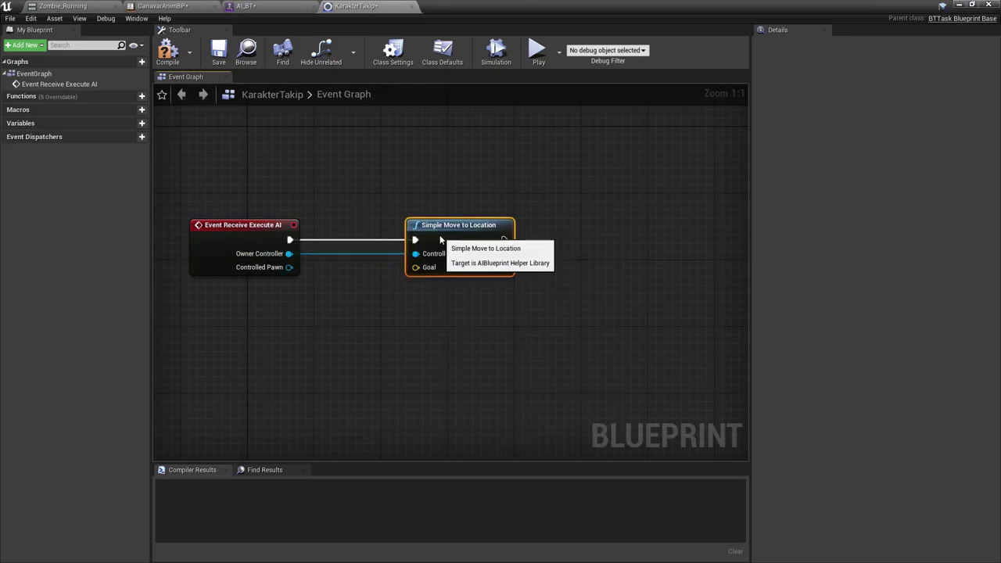
Connect Simple Move to Location to Finish Execute and compile the task.
right_click_drag(440, 239, 223, 239)
mouse_move(289, 239)
left_mouse_down()
mouse_move(559, 272)
mouse_move(551, 211)
left_mouse_up()
left_click(304, 149)
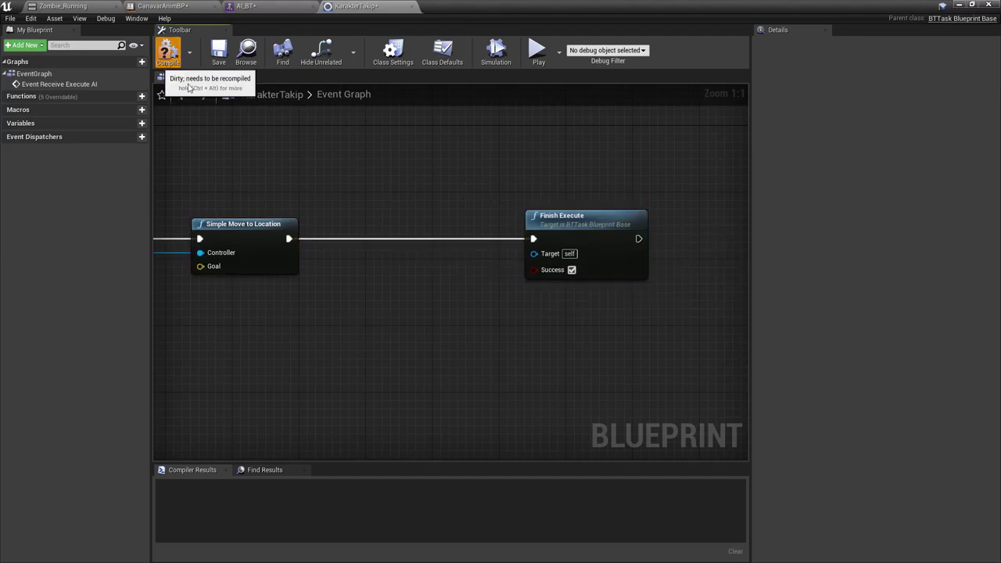
left_click(174, 61)
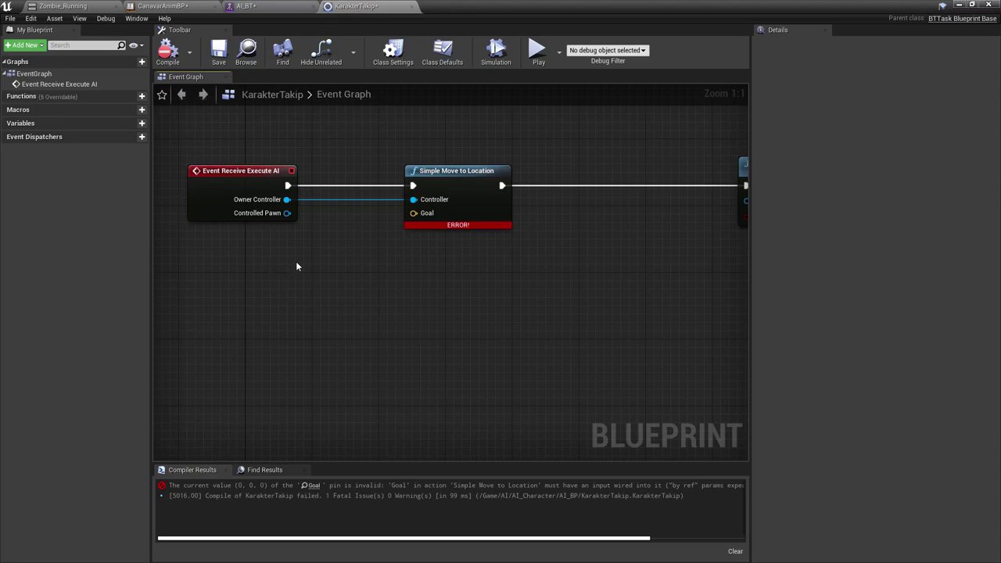
In AI_BT, nudge KarakterTakip right and shift the comment group left.
left_click(246, 5)
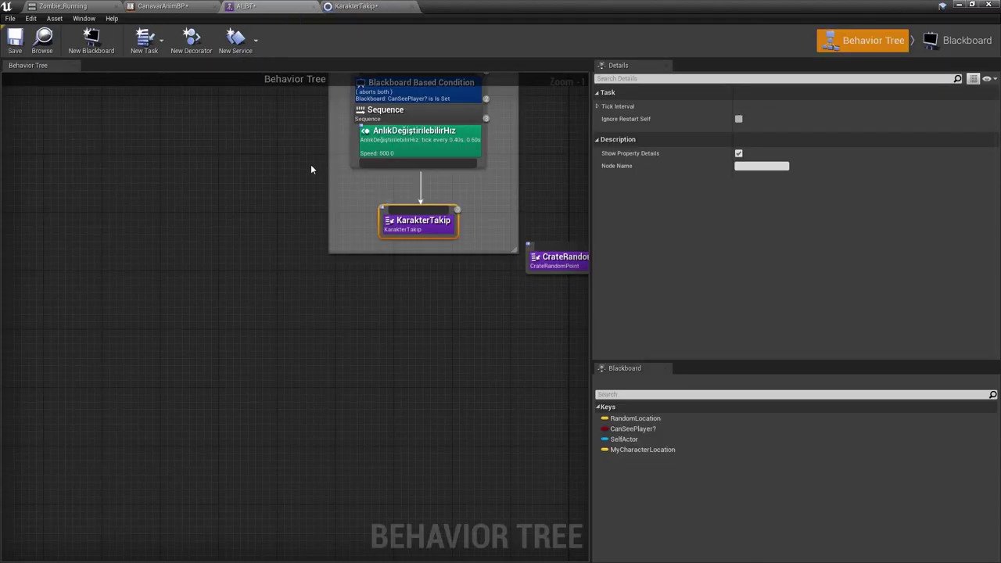
left_click(273, 207)
left_click_drag(371, 258, 408, 259)
right_click_drag(287, 221, 392, 253)
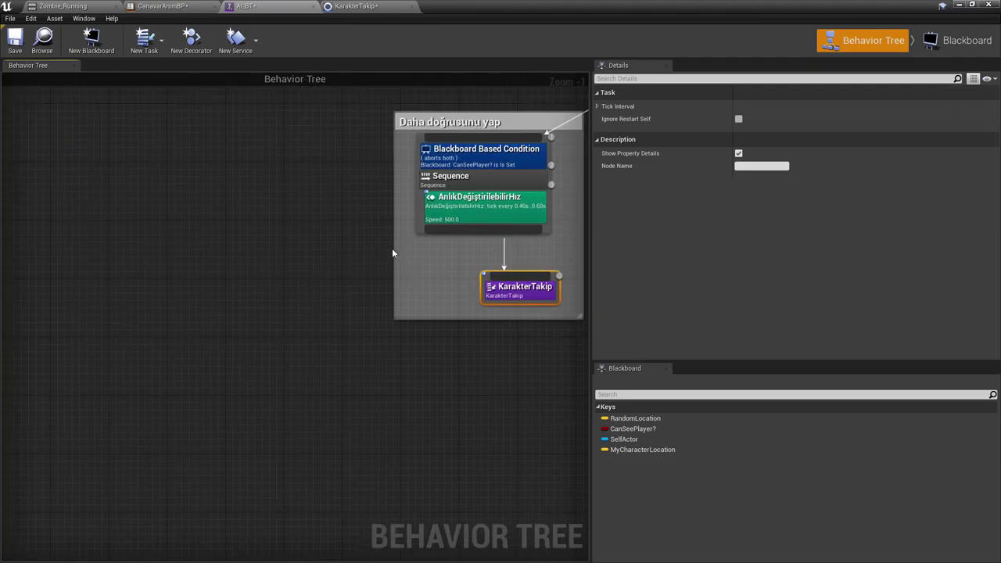
left_click_drag(410, 115, 374, 115)
left_click(426, 278)
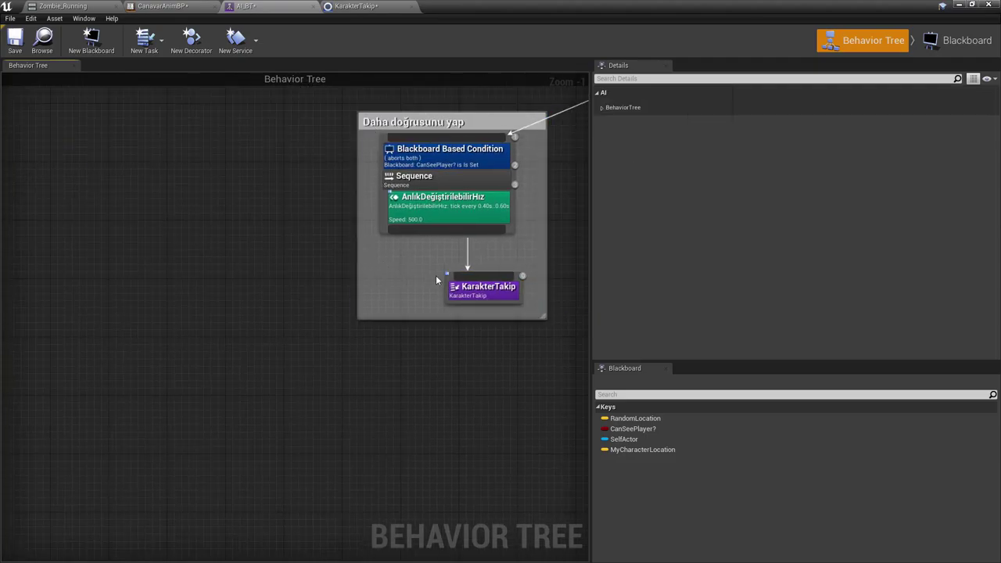
Open KarakterTakip's graph and check the empty Goal input of Simple Move to Location.
right_click_drag(430, 305, 393, 298)
double_click(438, 291)
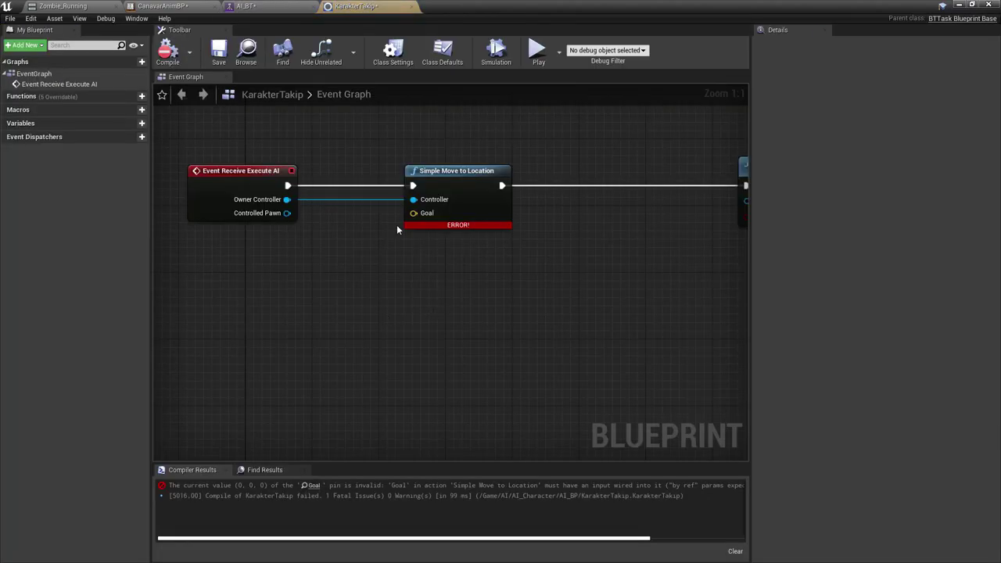
mouse_move(414, 213)
left_mouse_down()
mouse_move(368, 238)
mouse_move(403, 225)
left_mouse_up()
left_click(339, 247)
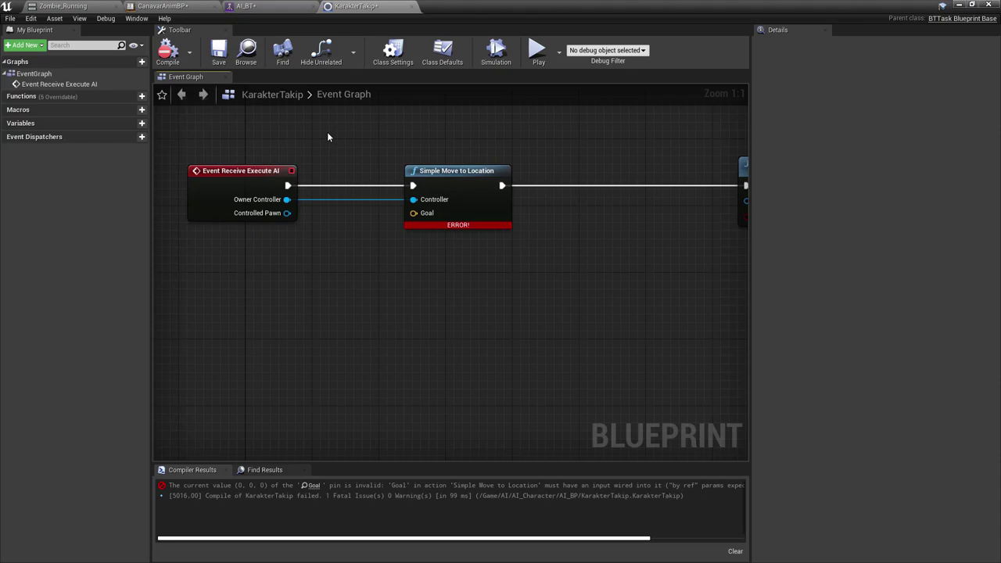
Inspect the Blackboard Based Condition settings, centre the comment group, and revisit KarakterTakip's graph.
left_click(249, 6)
right_click_drag(403, 151, 275, 233)
left_click(275, 233)
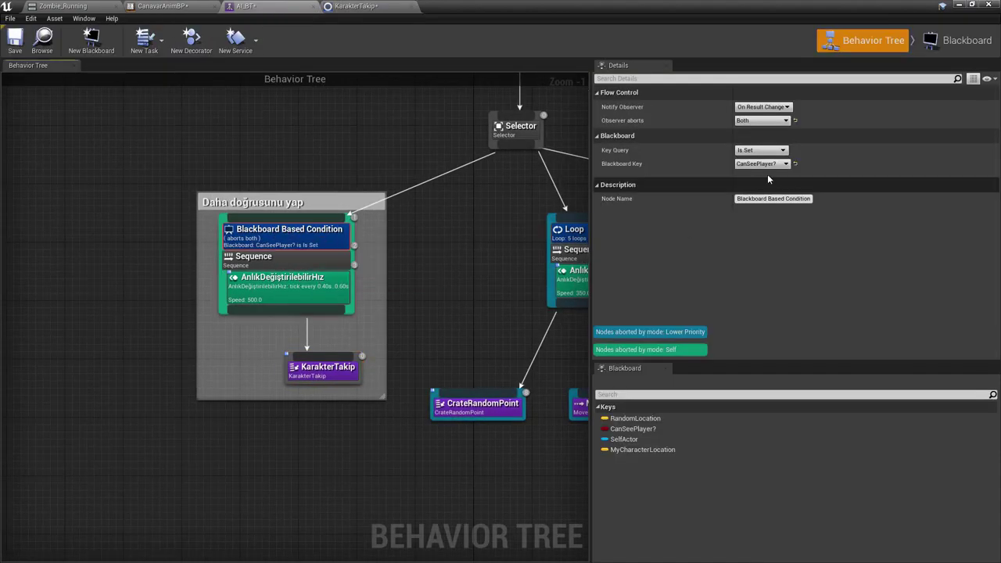
left_click(373, 307)
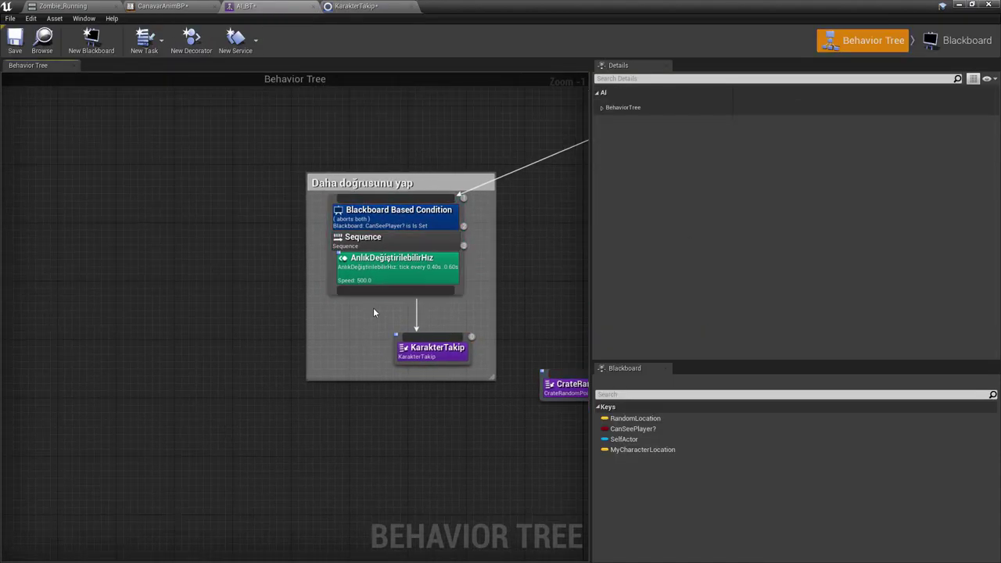
scroll(376, 308, "up", 1)
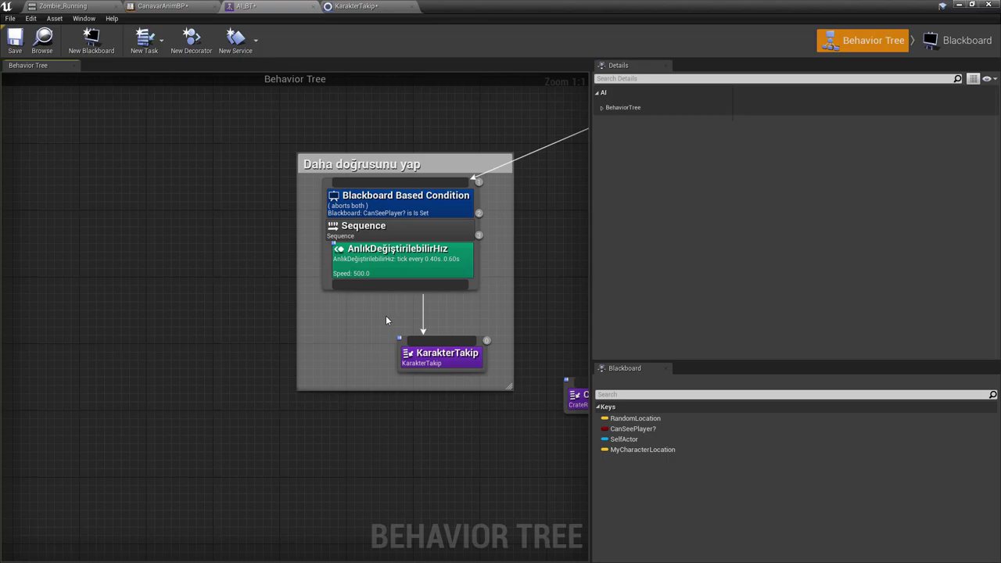
right_click_drag(378, 313, 410, 292)
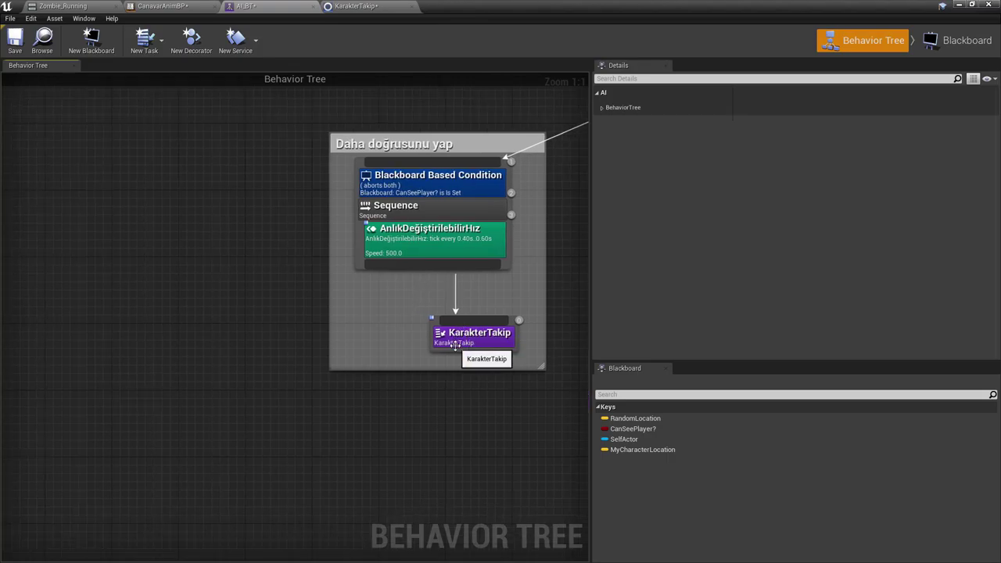
left_click(469, 335)
left_click(432, 322)
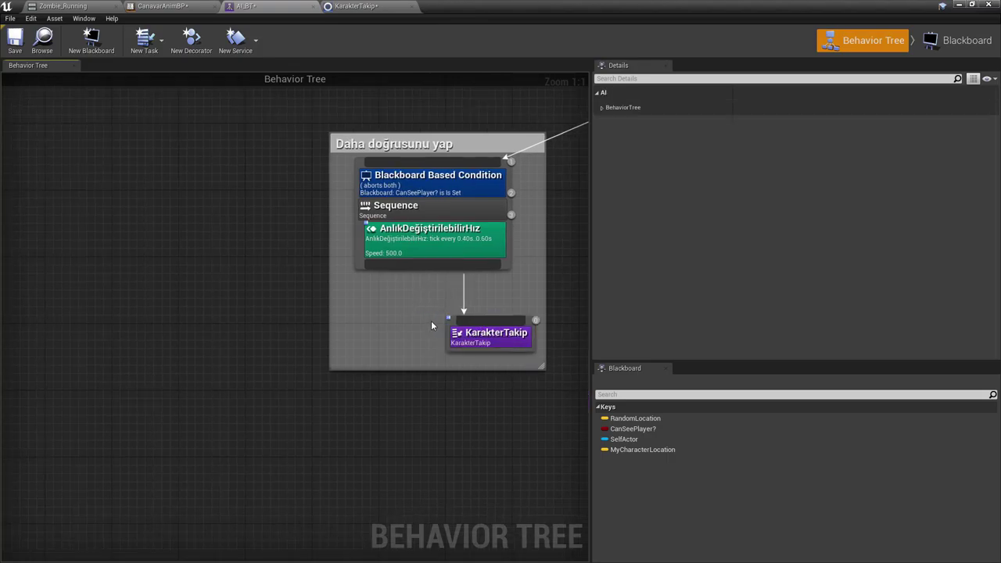
double_click(492, 337)
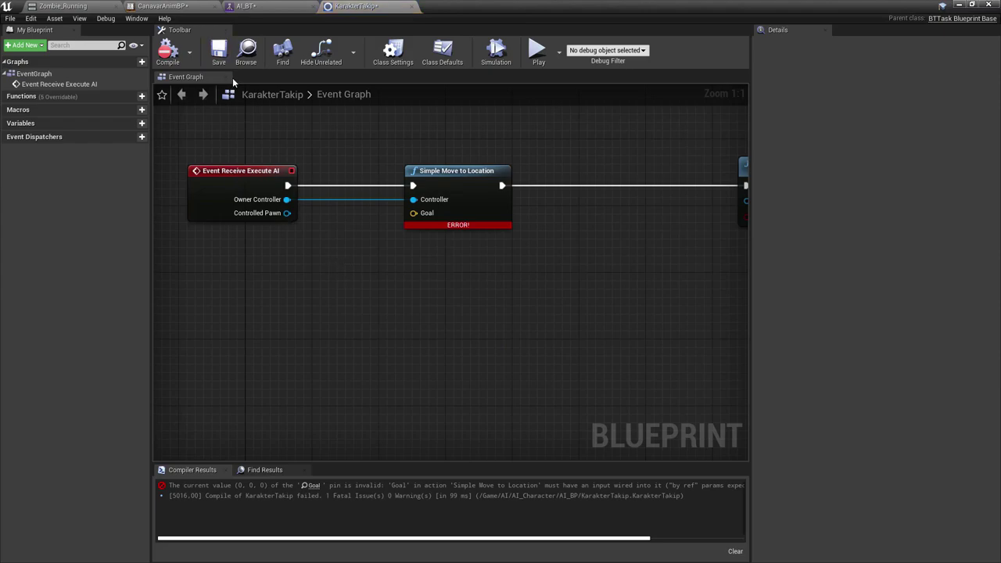
left_click(245, 5)
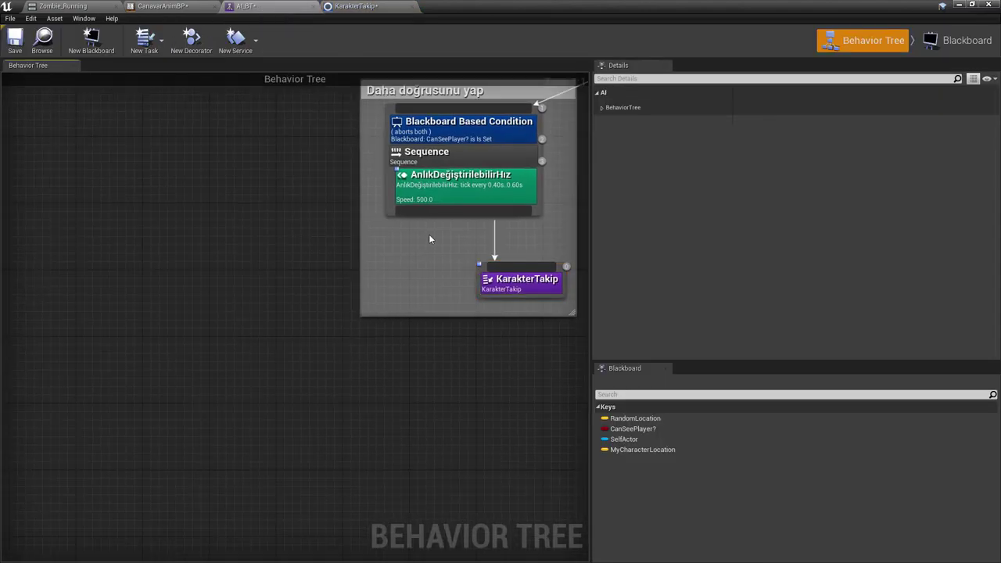
Create a new task blueprint based on BTTask_BlueprintBase.
left_click_drag(370, 281, 369, 280)
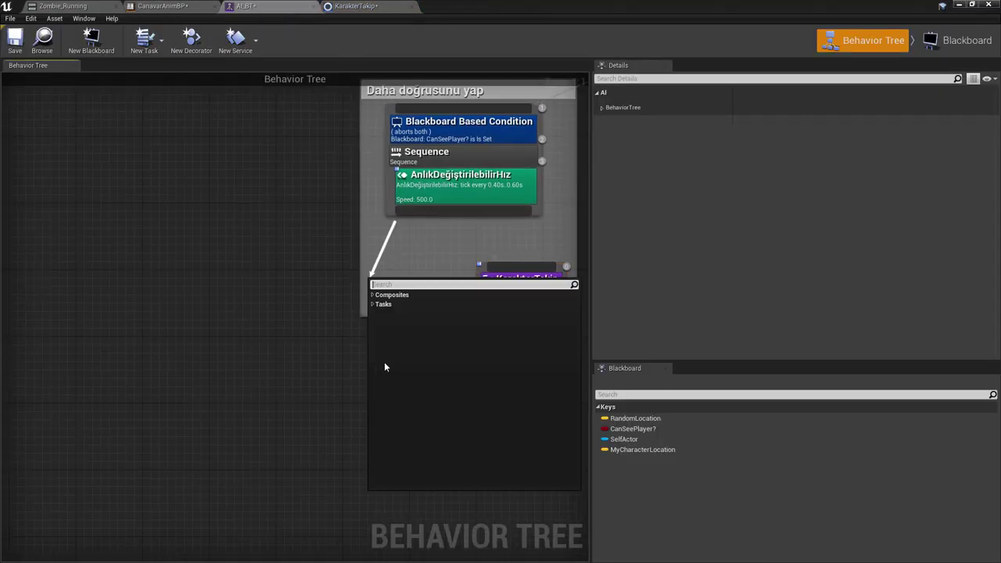
left_click(302, 261)
left_click(161, 41)
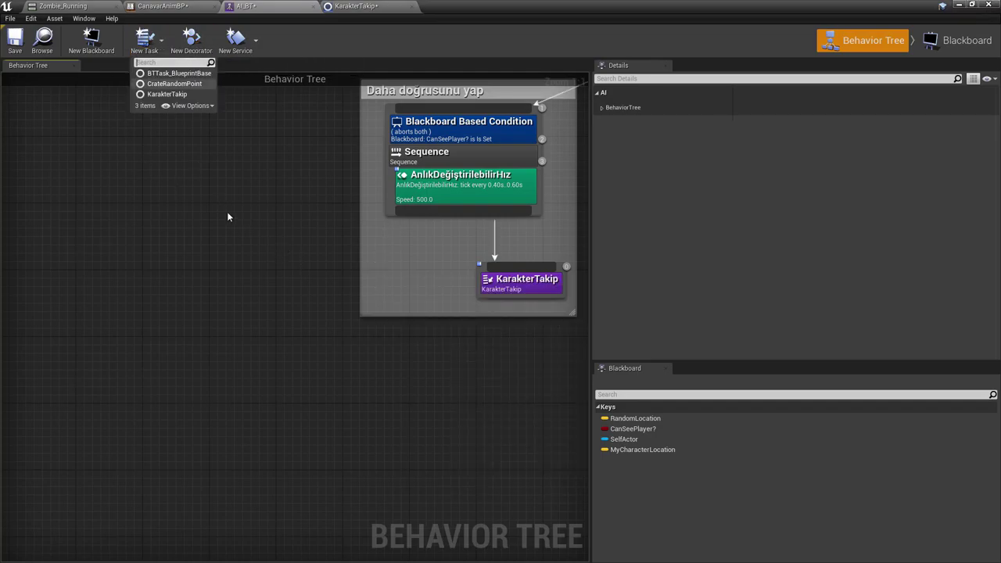
left_click(169, 73)
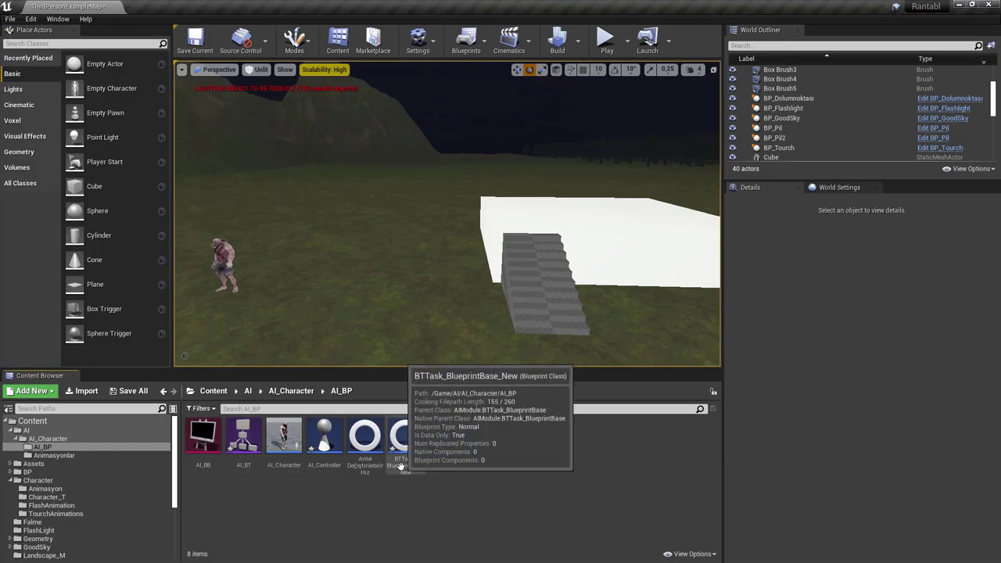
Rename BTTask_BlueprintBase_New to KarakterNerde.
right_click(403, 457)
left_click(445, 255)
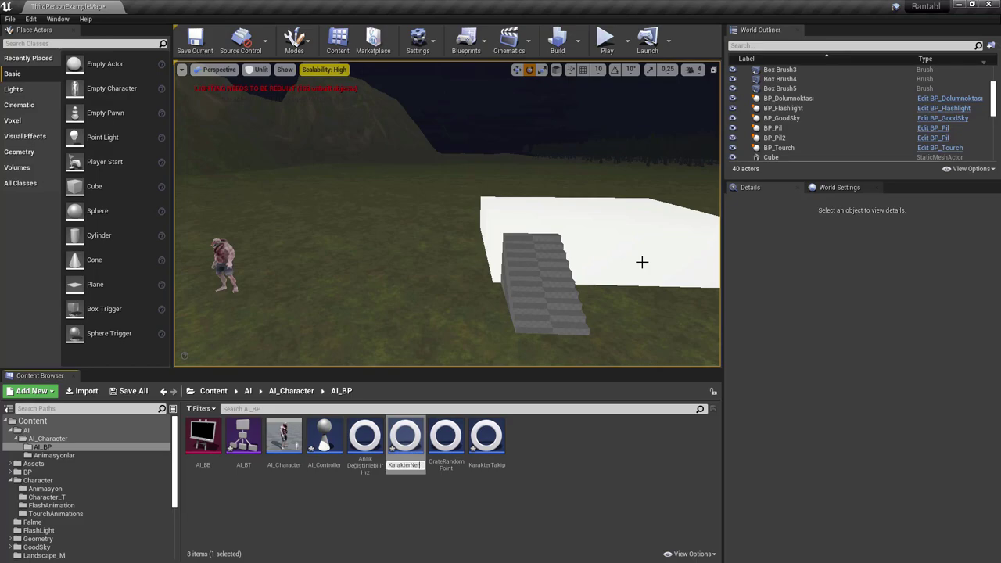
type("?")
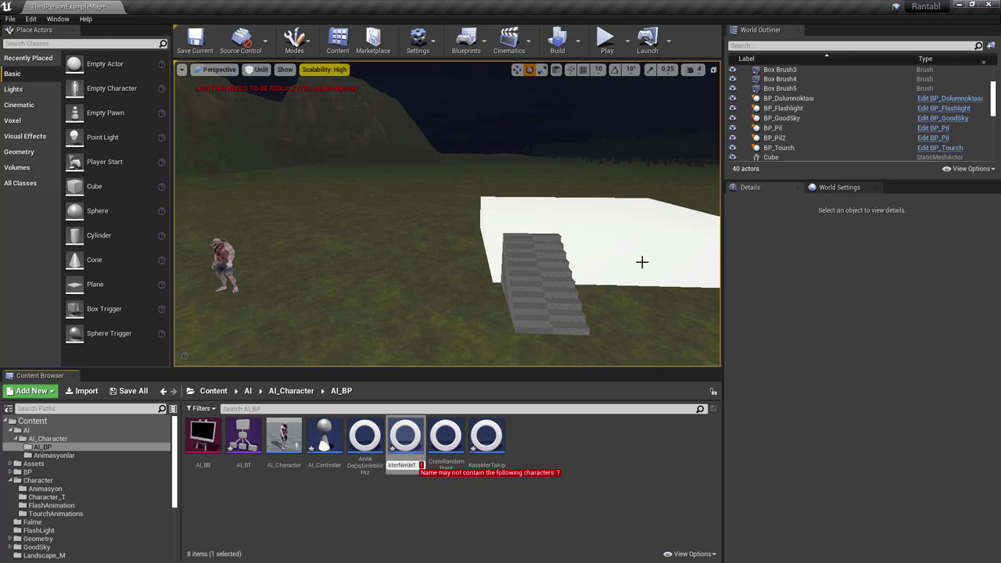
key("BackSpace")
key("Return")
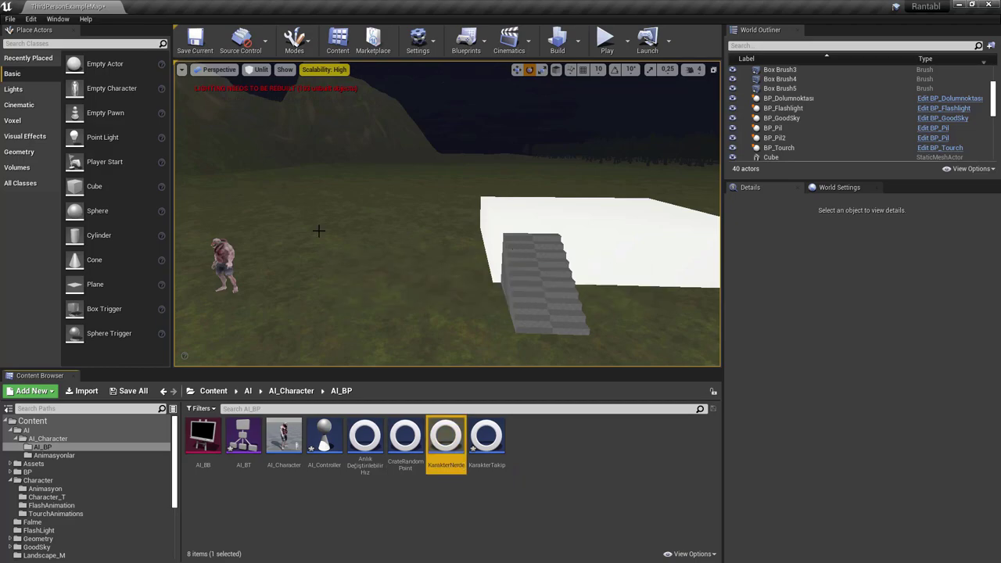
Open the KarakterNerde task blueprint and add an Event Receive Execute AI node.
double_click(446, 439)
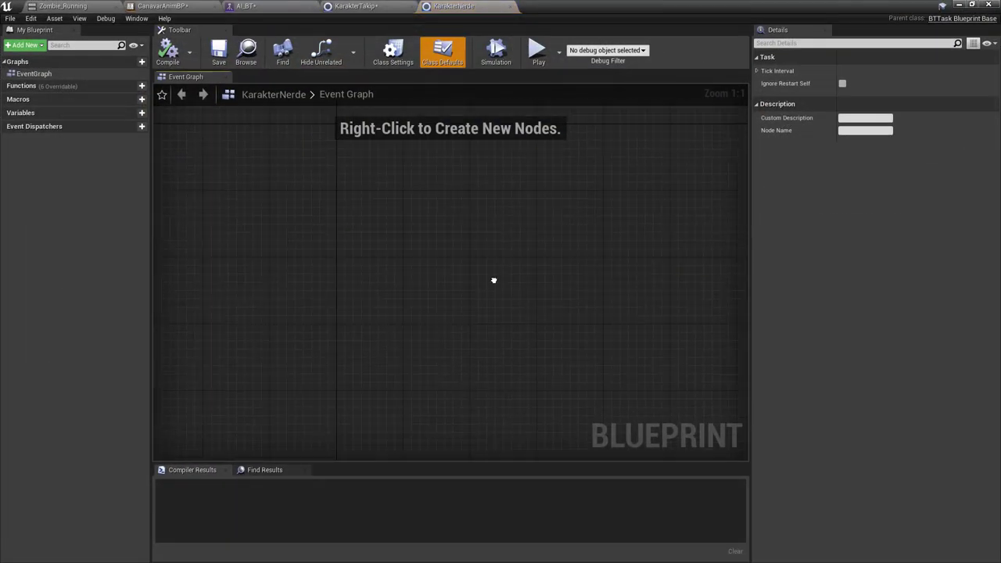
right_click(401, 265)
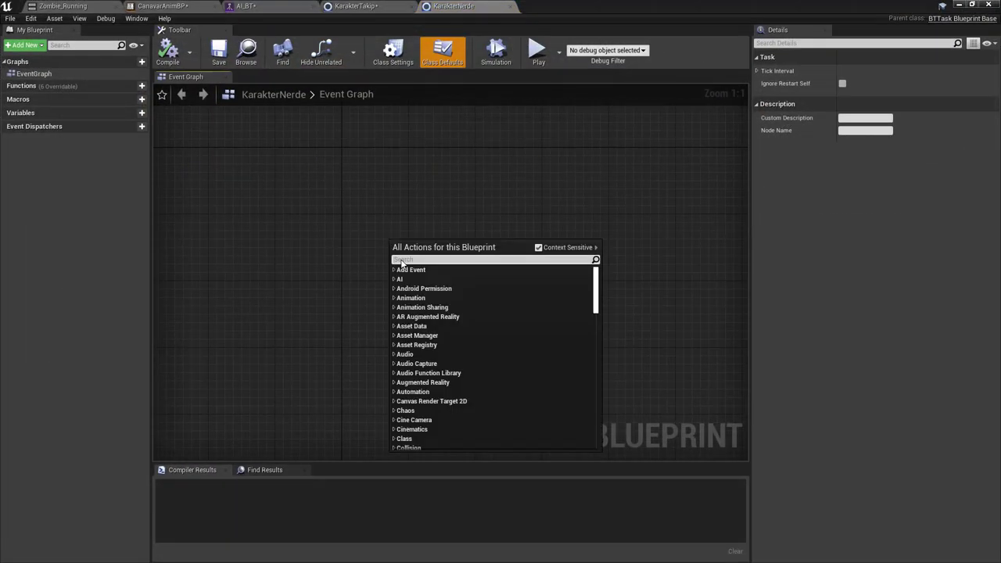
type("execu")
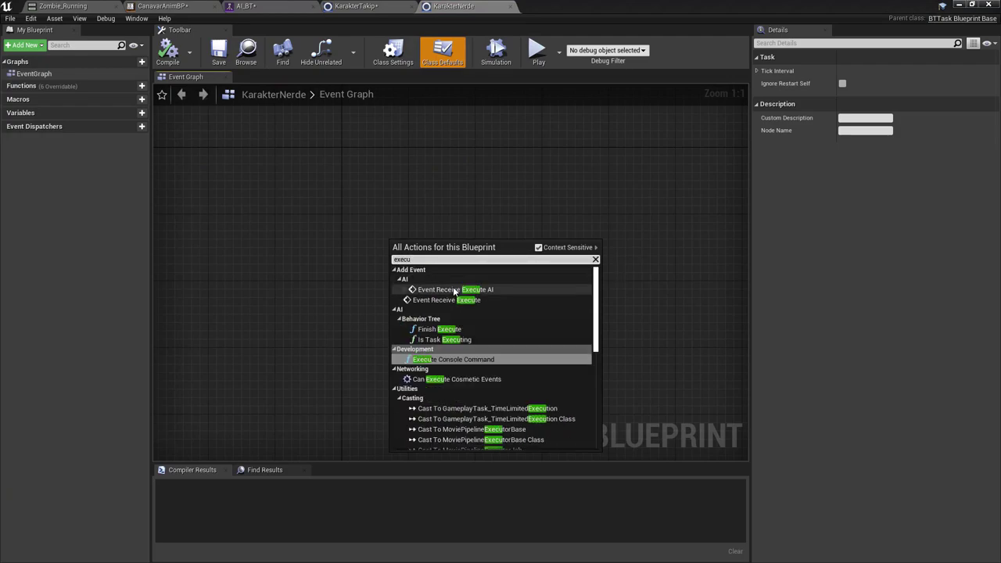
left_click(454, 289)
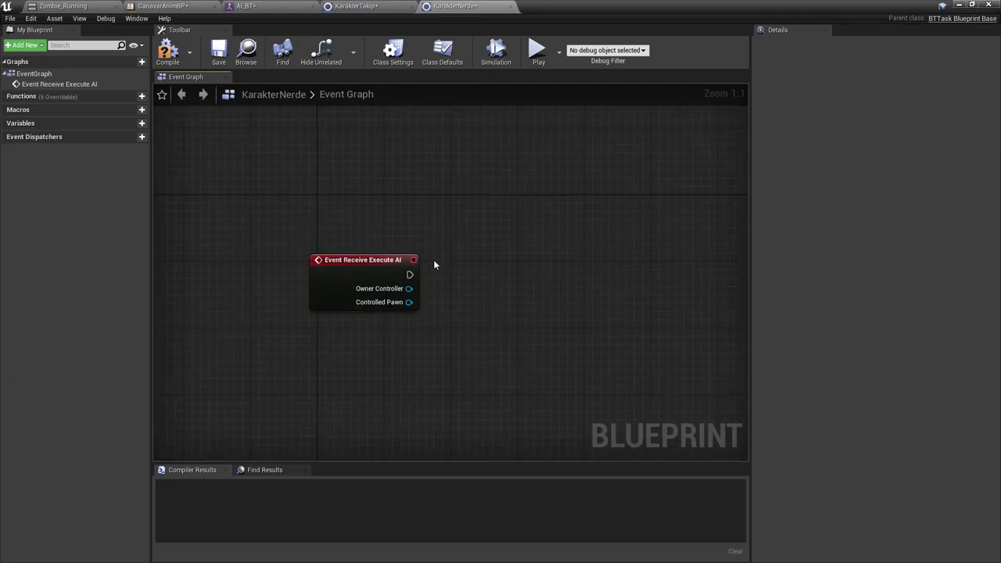
Add Get Player Controller feeding a Get Controlled Pawn node.
right_click_drag(460, 206, 354, 216)
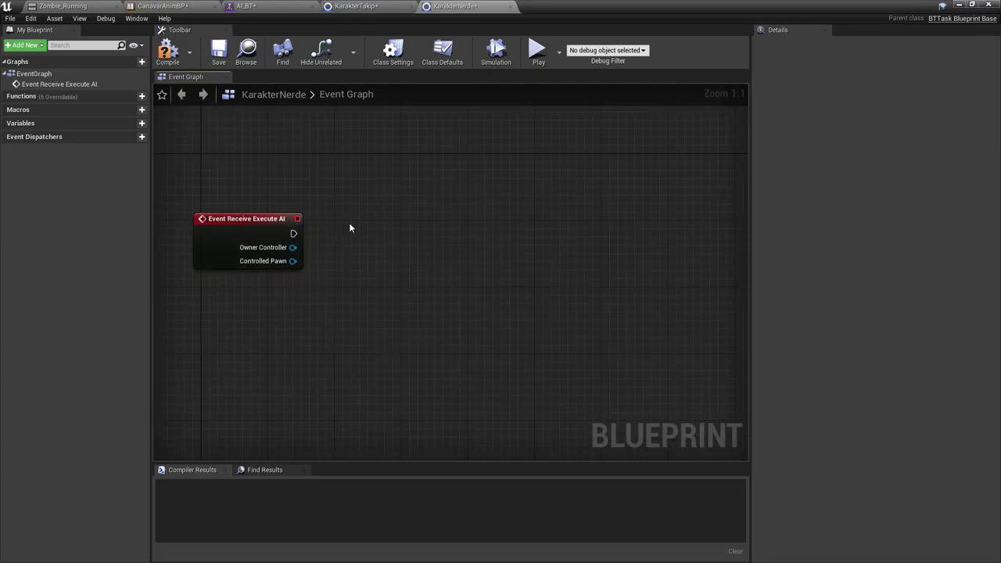
right_click_drag(185, 289, 195, 277)
right_click(195, 284)
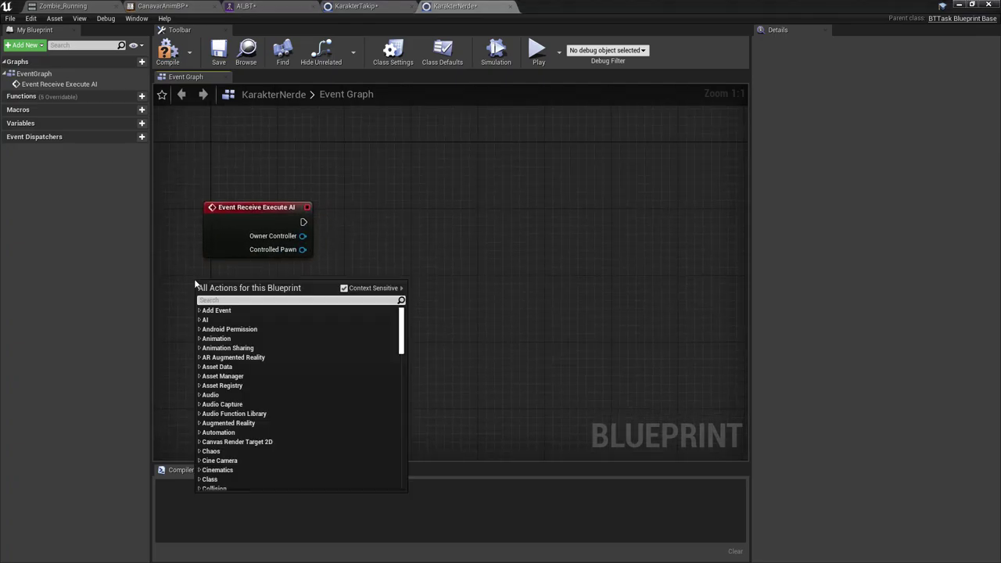
type("playuer")
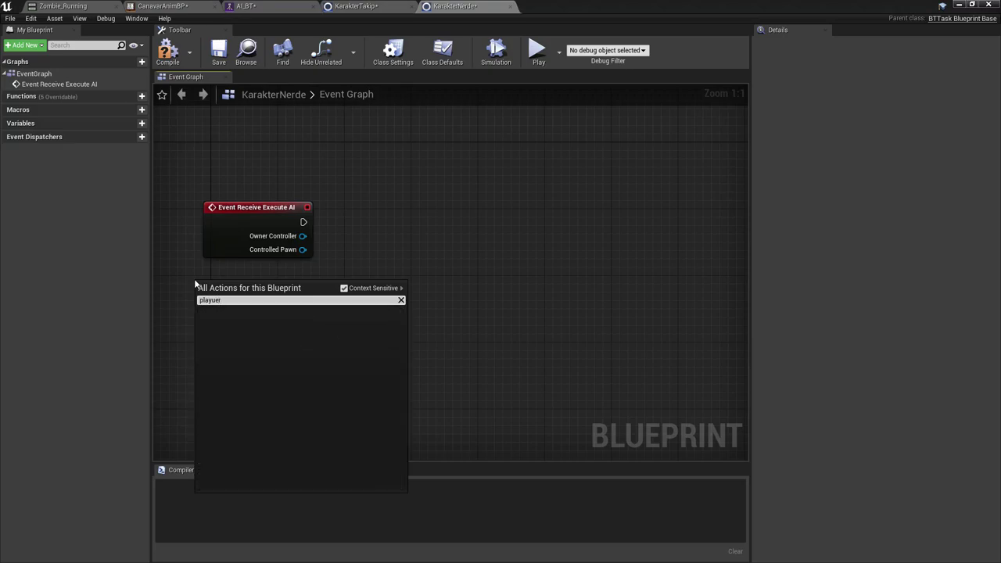
key("BackSpace")
key("BackSpace")
key("BackSpace")
type("er cont")
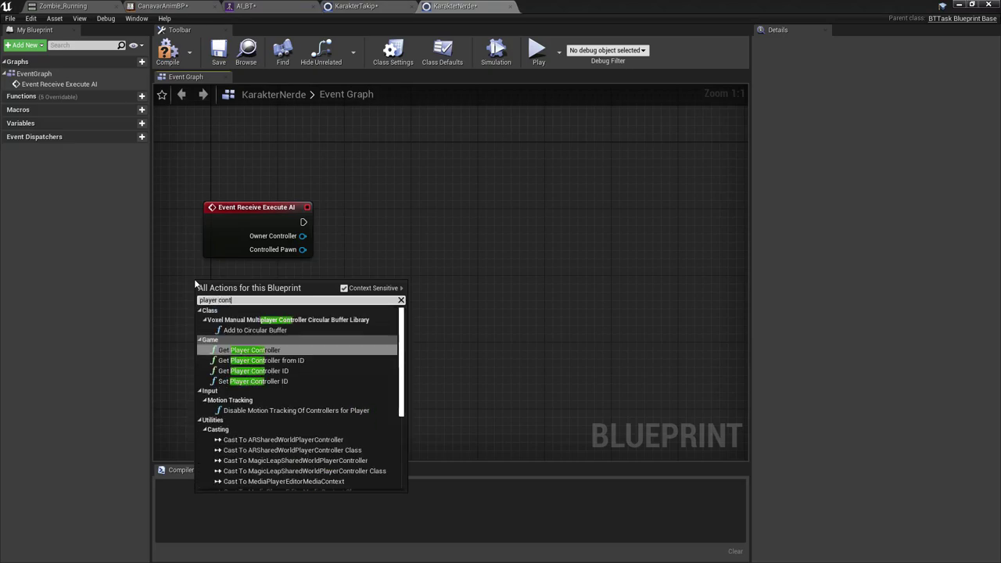
key("Return")
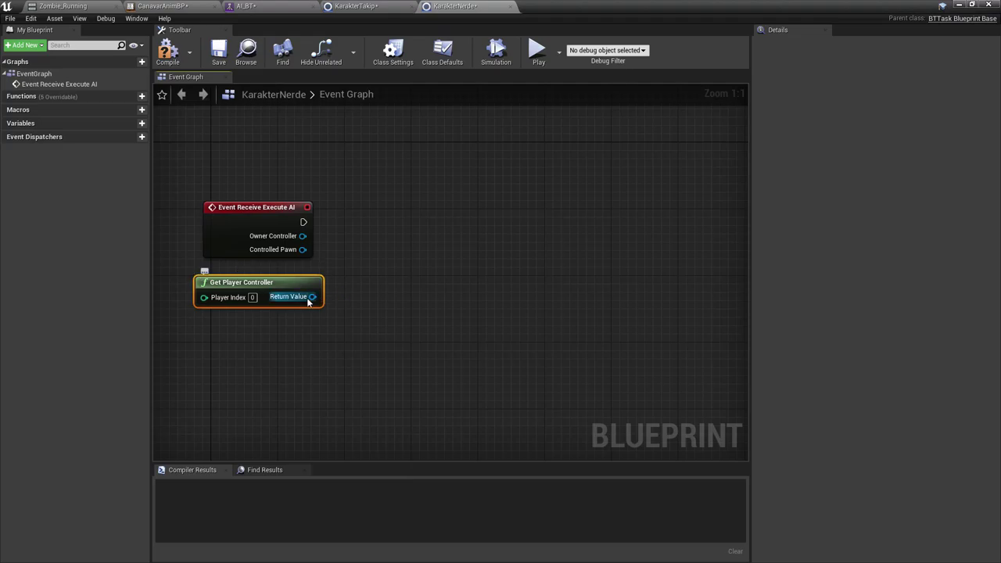
left_click_drag(312, 297, 425, 291)
type("controlled")
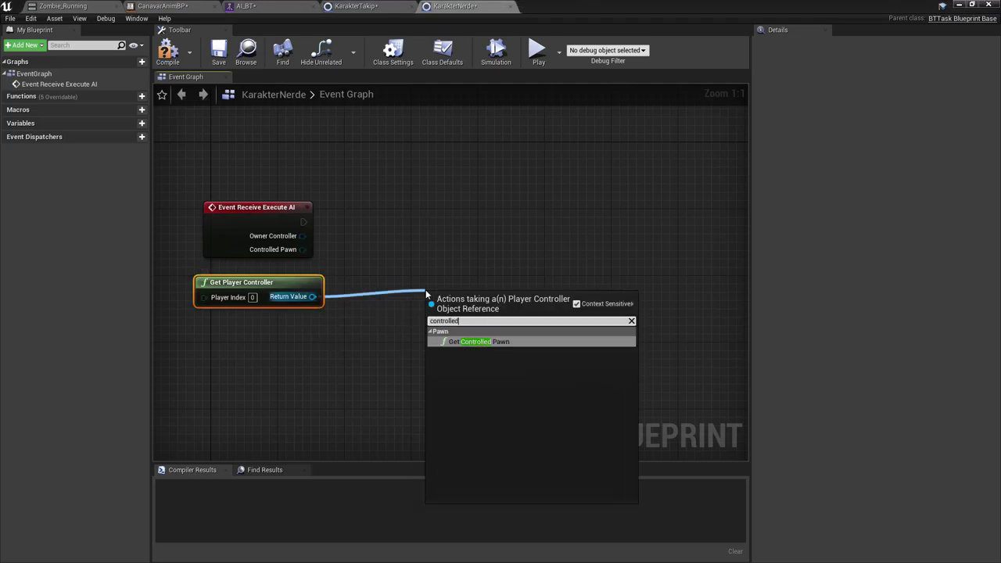
type(" pa")
key("Return")
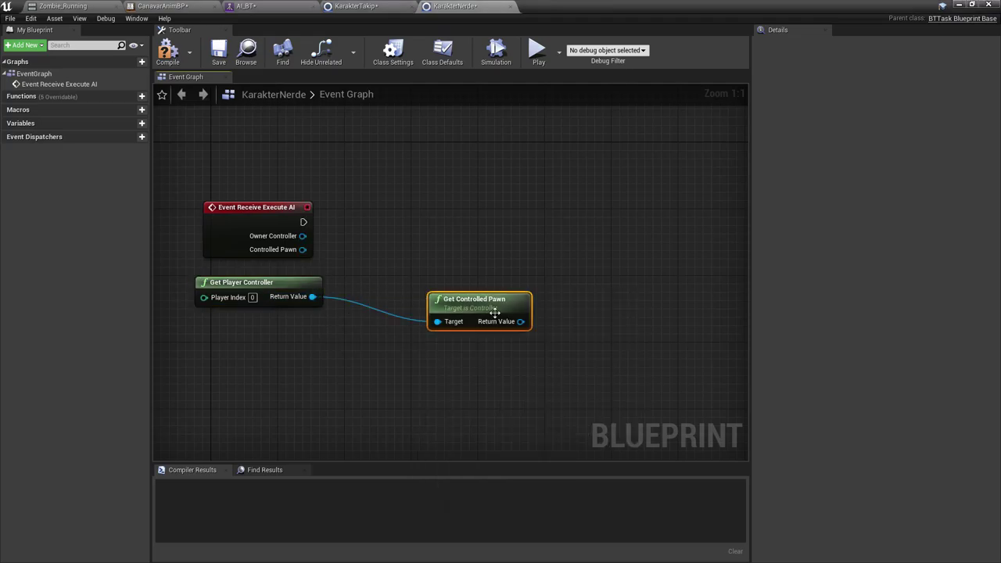
Add Is Valid and GetActorLocation nodes, both fed by the controlled pawn.
left_click_drag(492, 310, 451, 295)
right_click_drag(451, 295, 458, 285)
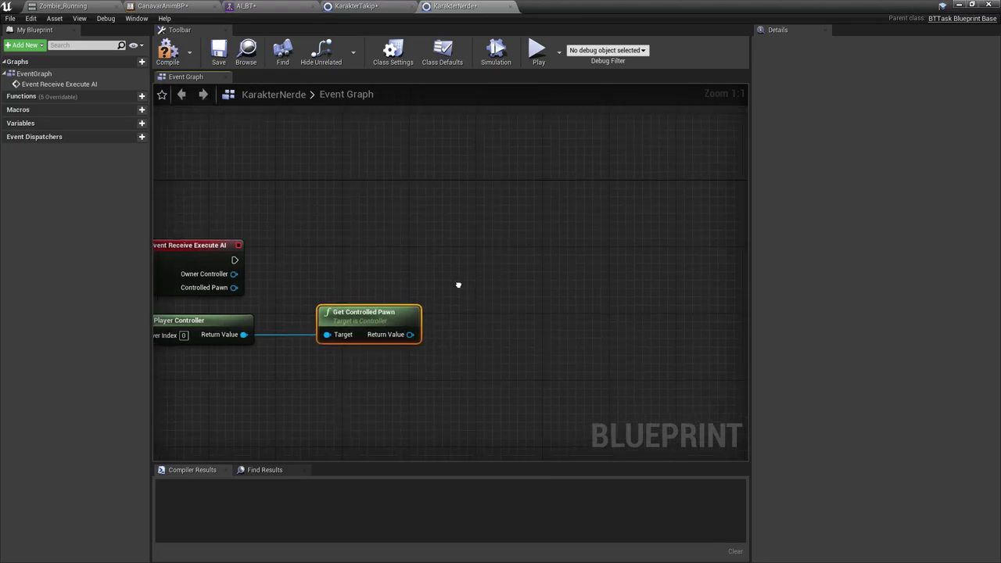
left_click_drag(410, 335, 532, 244)
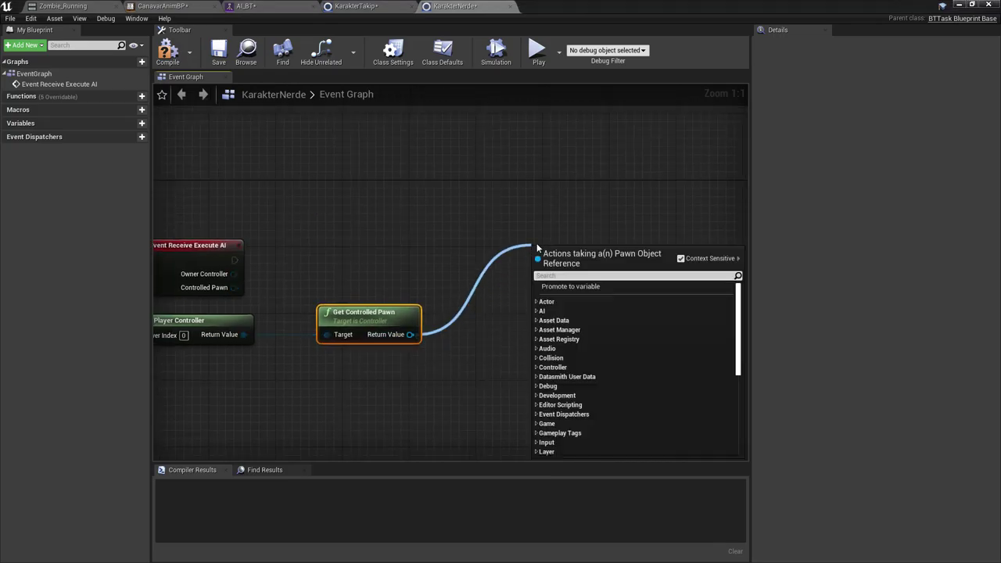
type("isvlai")
key("BackSpace")
key("BackSpace")
key("BackSpace")
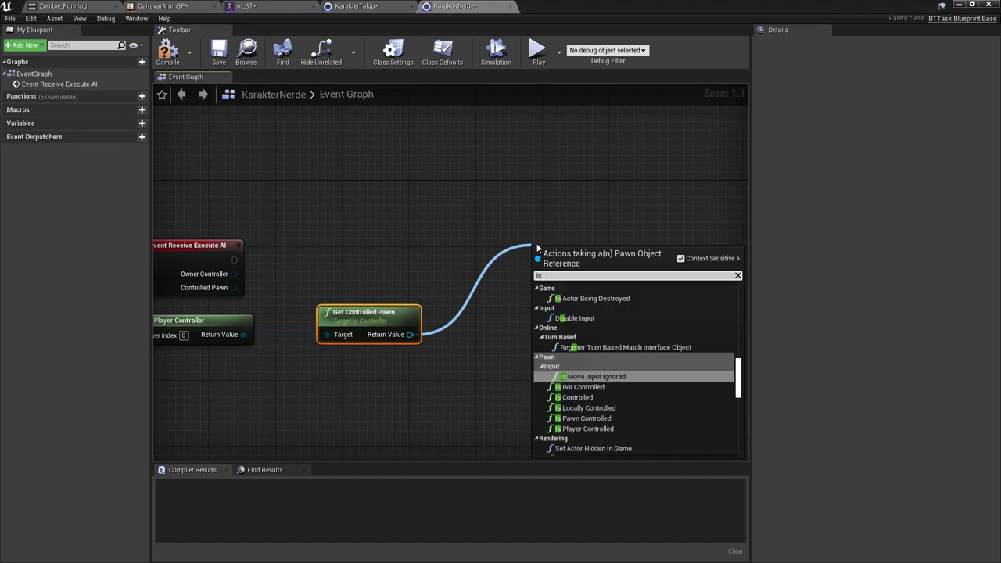
type("valid")
key("Return")
mouse_move(536, 244)
right_mouse_down()
mouse_move(511, 289)
mouse_move(437, 276)
right_mouse_up()
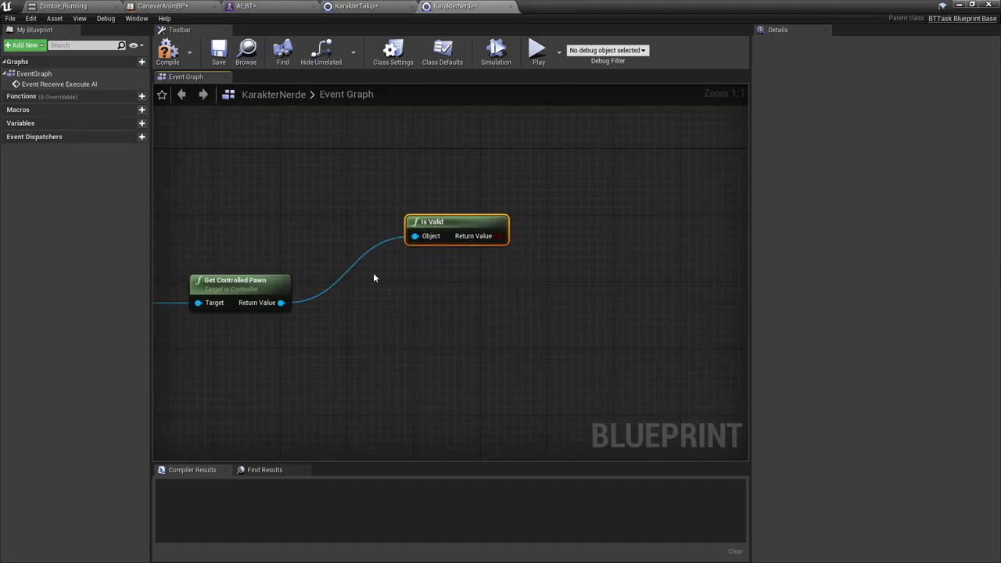
left_click_drag(281, 303, 444, 318)
type("get actor lo")
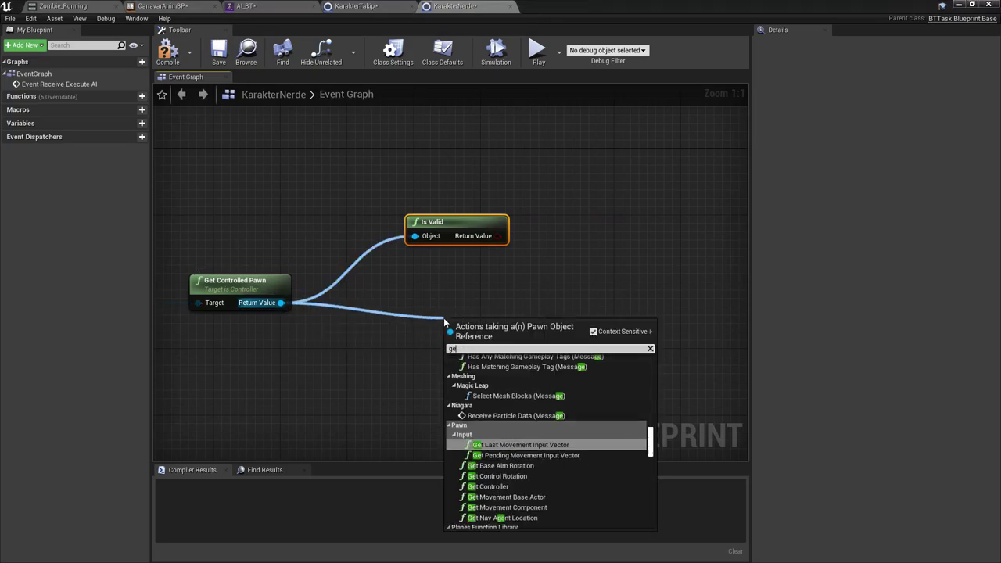
key("Return")
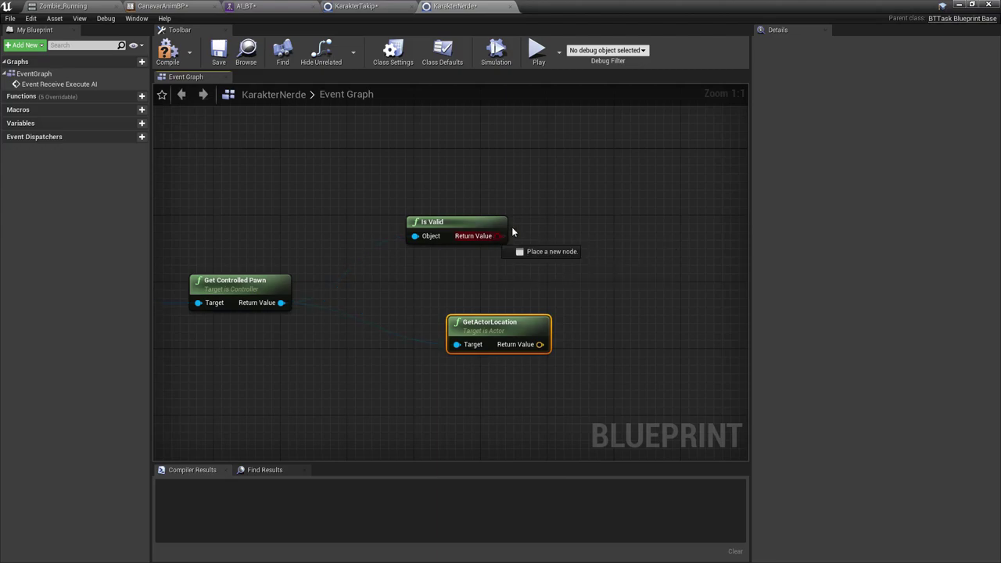
Add a Branch driven by the Is Valid result and tidy the node layout.
left_click_drag(494, 235, 602, 149)
type("branch")
key("Return")
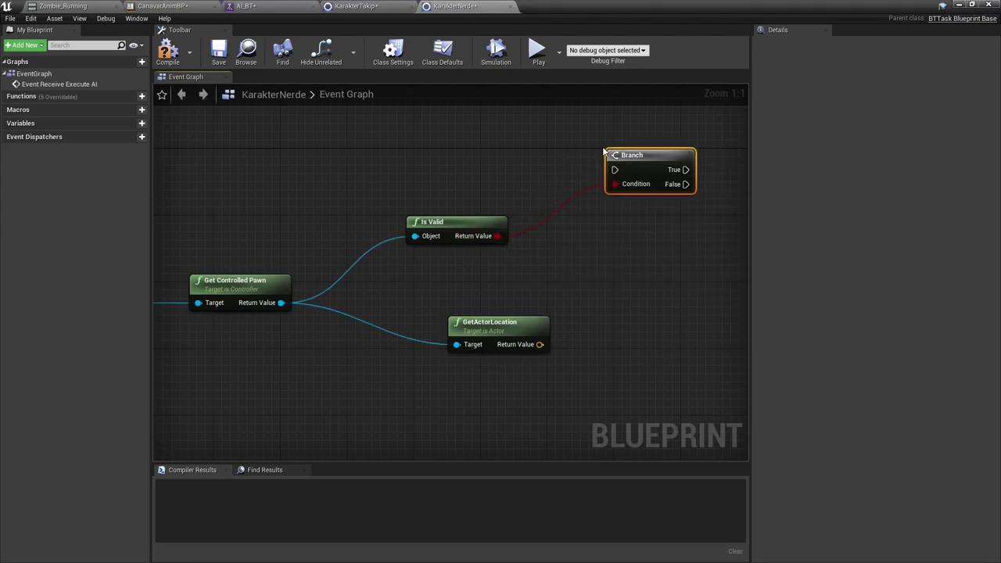
right_click_drag(637, 196, 604, 248)
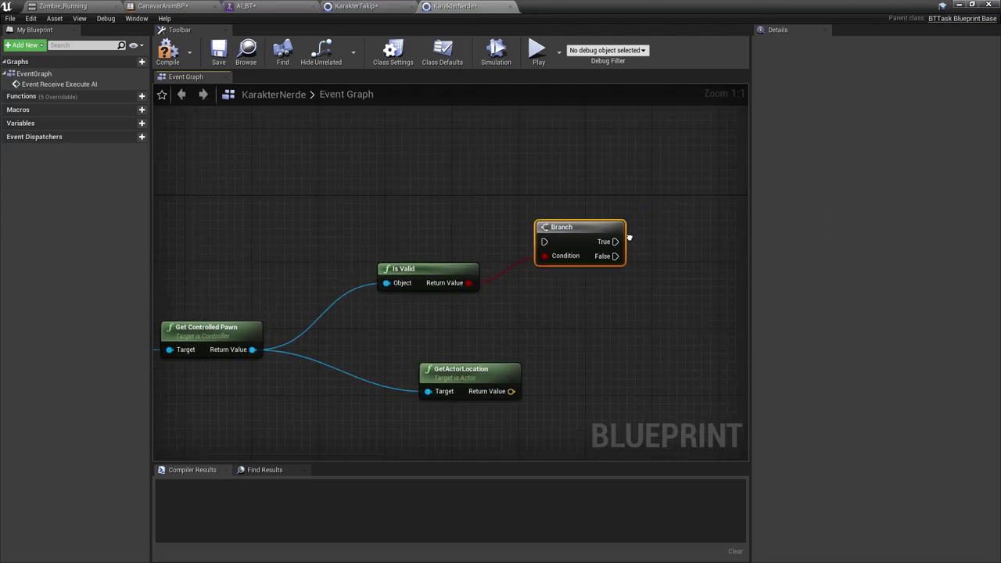
left_click_drag(624, 226, 584, 267)
left_click_drag(425, 282, 400, 281)
left_click_drag(462, 375, 385, 342)
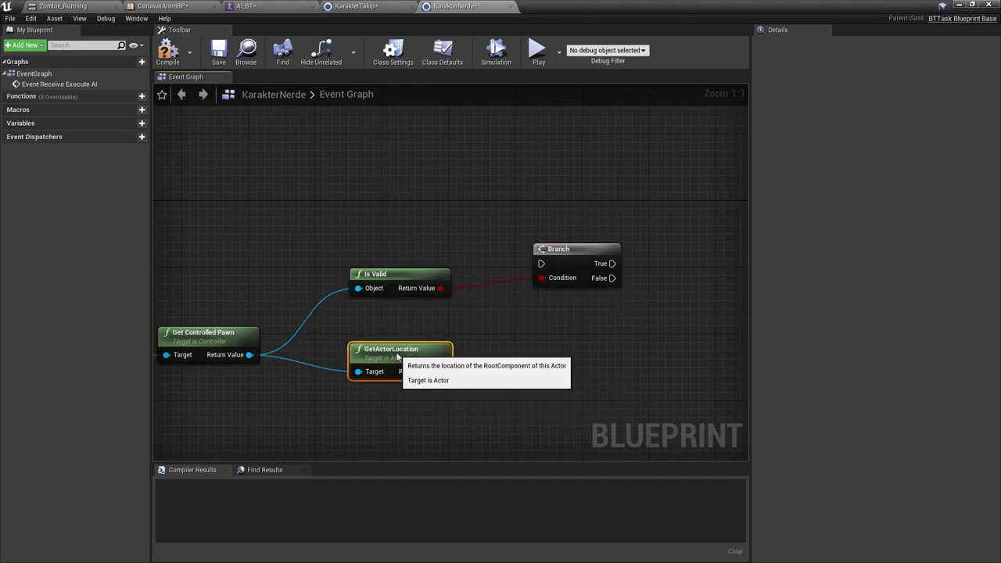
Wire Event Receive Execute AI's execution output into the Branch.
right_click_drag(368, 332, 520, 296)
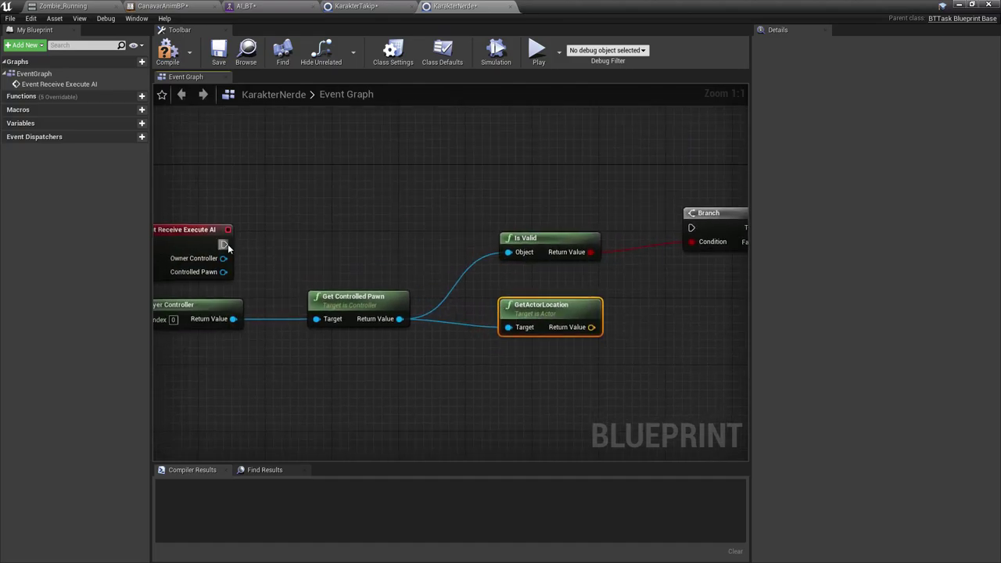
left_click_drag(226, 244, 683, 229)
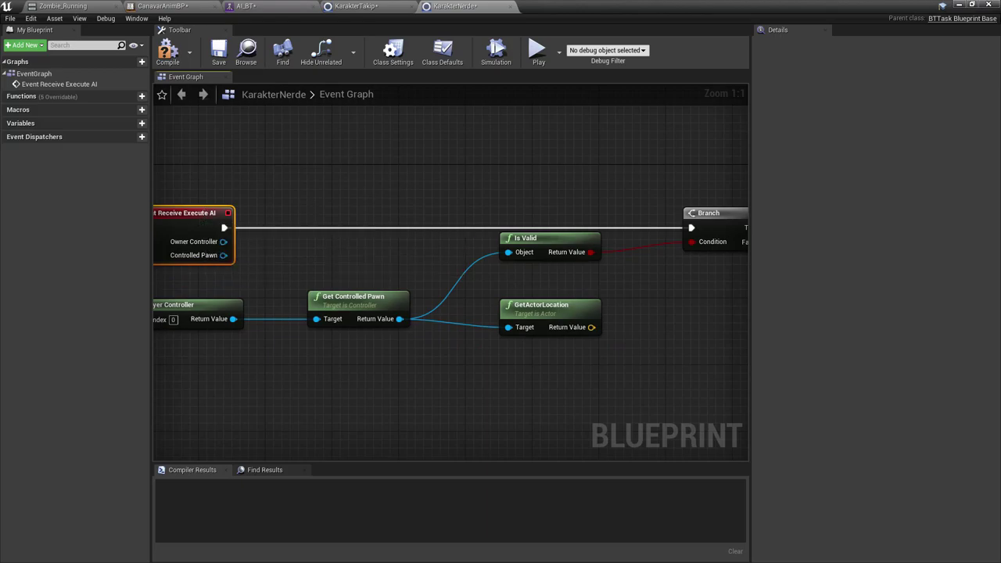
right_click_drag(683, 229, 543, 240)
left_click_drag(491, 239, 593, 208)
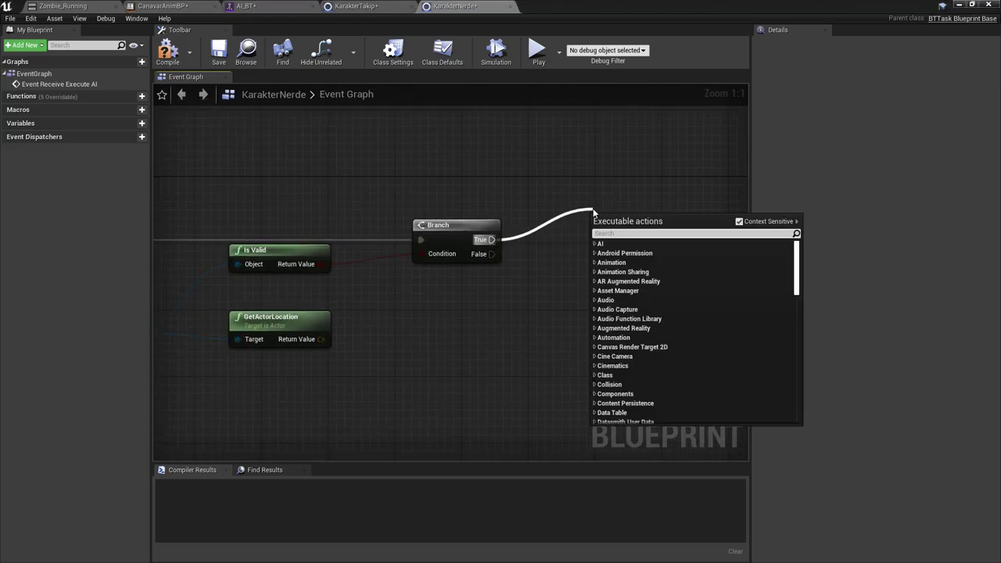
Add Set Blackboard Value as Vector on the Branch's True output.
type("set bal")
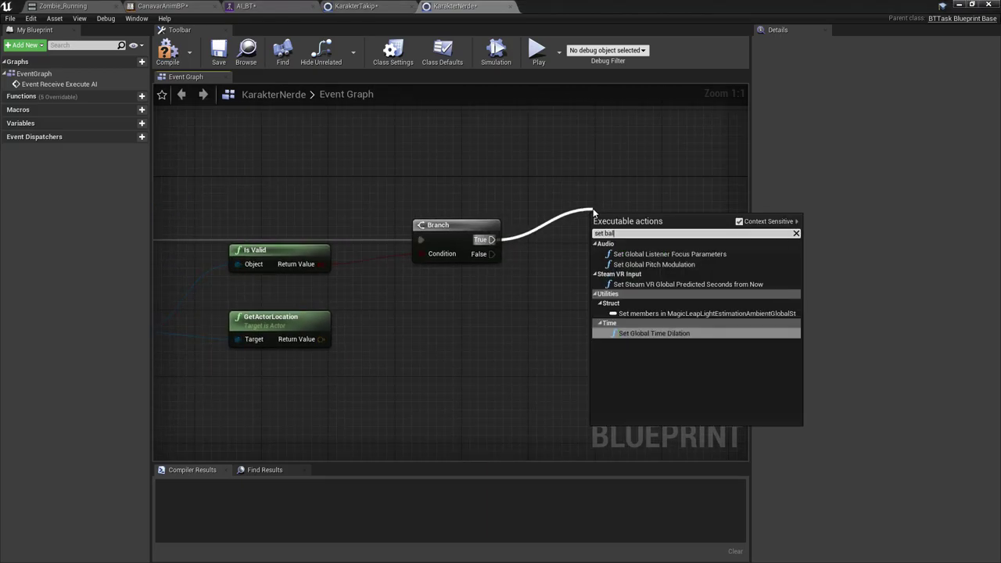
key("Up")
key("Up")
key("Up")
key("BackSpace")
key("BackSpace")
key("BackSpace")
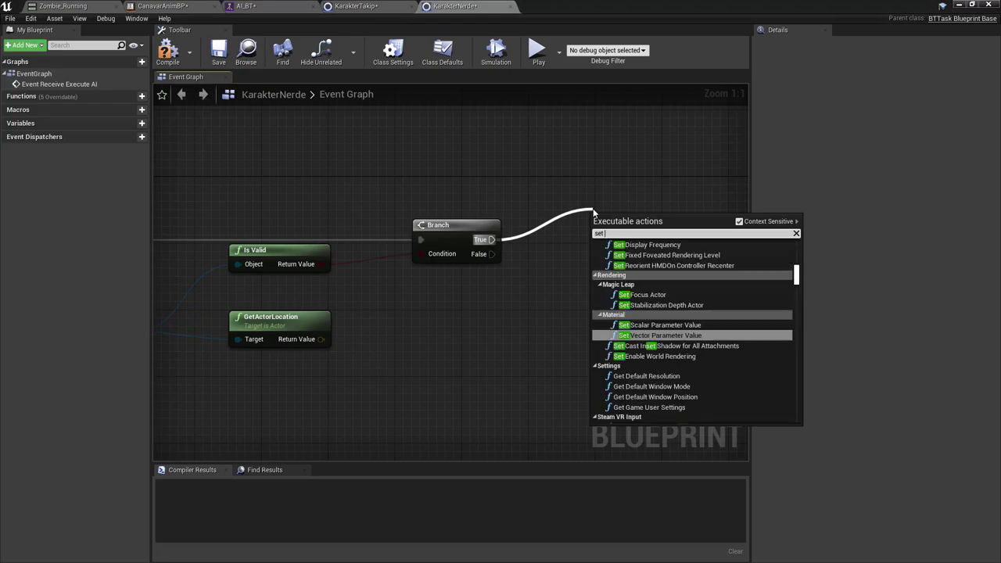
key("BackSpace")
key("BackSpace")
key("BackSpace")
key("BackSpace")
type("bl")
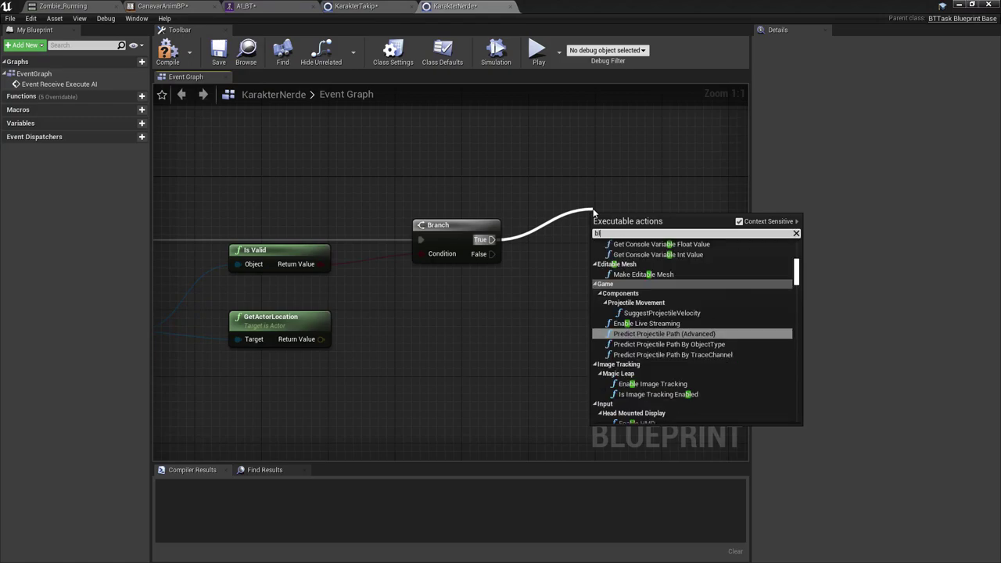
type("ack bo")
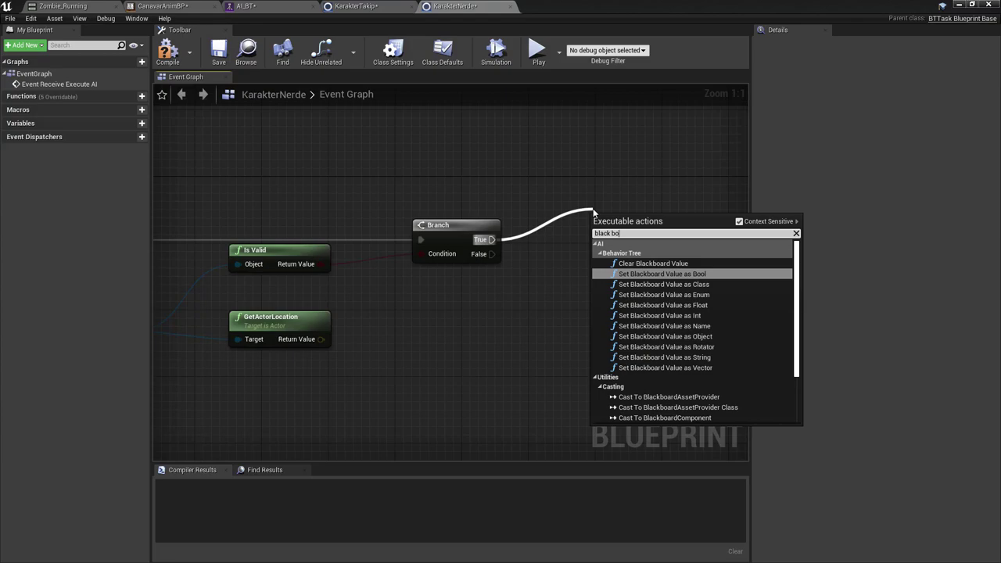
key("Down")
key("Down")
key("Down")
key("Down")
key("Down")
key("Down")
key("Down")
key("Down")
key("Return")
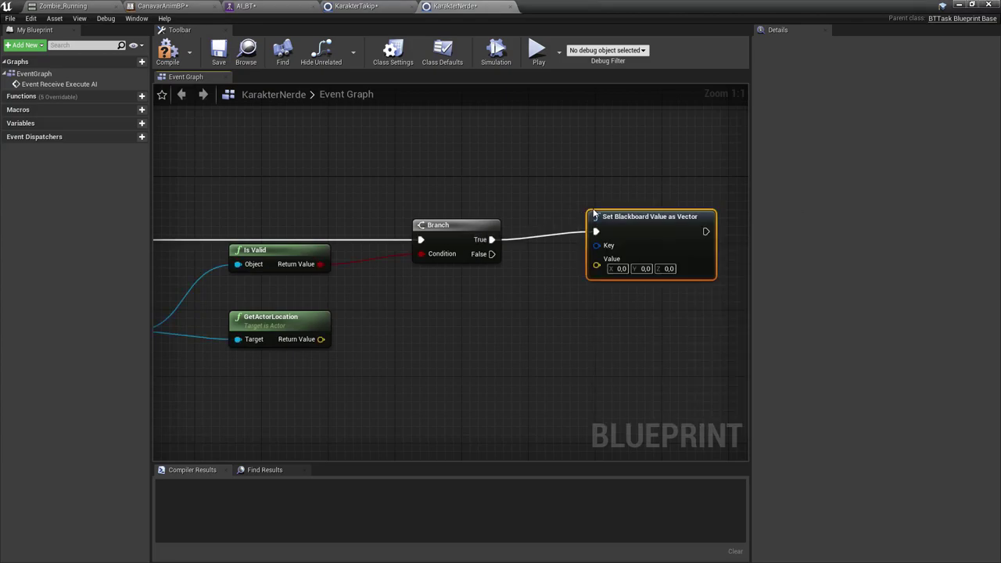
right_click_drag(610, 195, 492, 269)
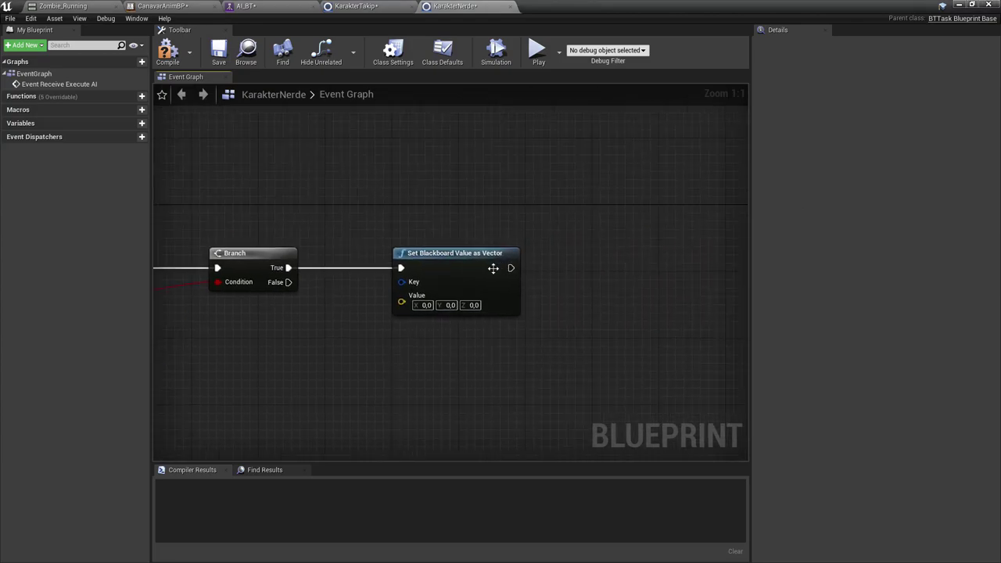
Follow the blackboard setter with Finish Execute, with Success ticked.
left_click_drag(511, 267, 636, 207)
type("finish")
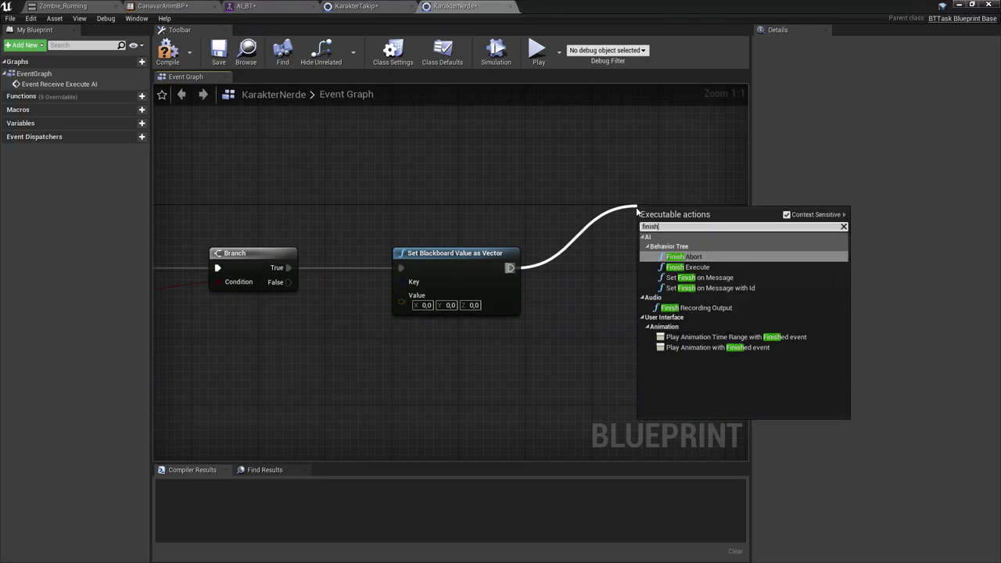
key("Down")
key("Return")
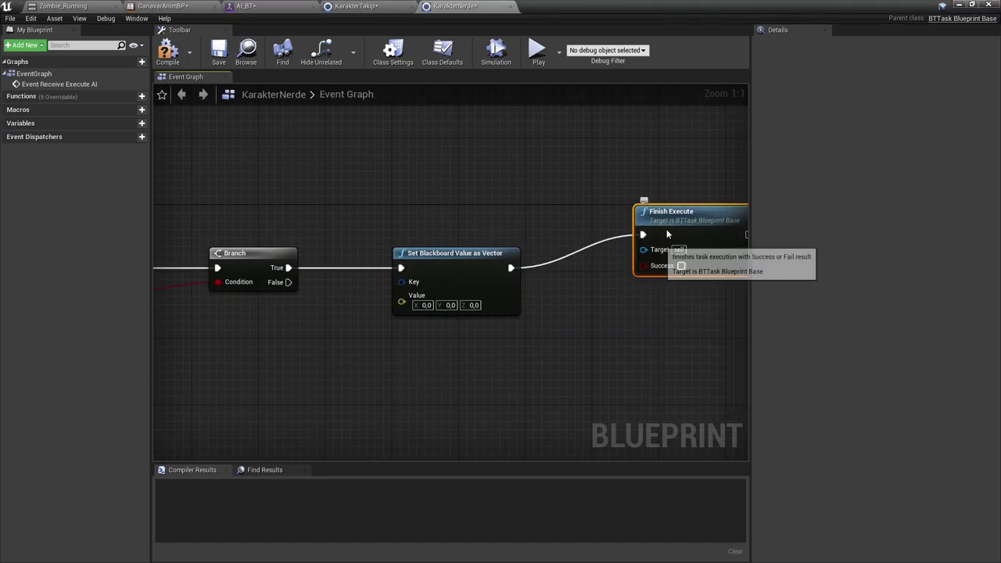
left_click_drag(668, 234, 668, 267)
right_click_drag(667, 267, 565, 219)
left_click(580, 254)
right_click_drag(580, 254, 574, 159)
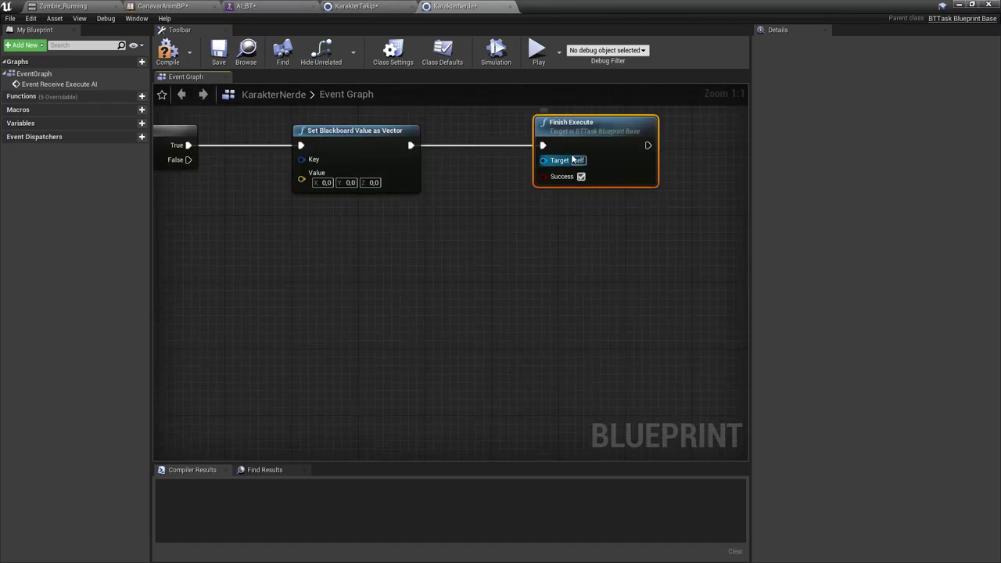
Copy Finish Execute and connect the copy to the Branch's False output.
left_click_drag(573, 159, 572, 157)
right_click_drag(412, 324, 376, 320)
key("ctrl+c")
key("ctrl+v")
mouse_move(523, 297)
left_mouse_down()
mouse_move(567, 258)
mouse_move(349, 141)
left_mouse_up()
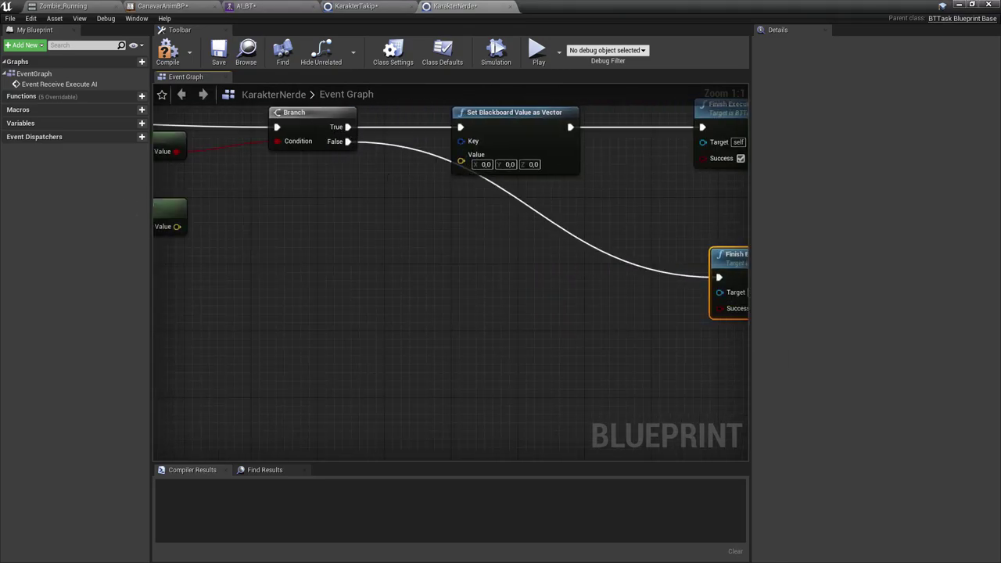
right_click_drag(348, 141, 170, 140)
mouse_move(363, 266)
right_mouse_down()
mouse_move(410, 272)
mouse_move(536, 328)
right_mouse_up()
Wire GetActorLocation into the setter's Value and compile, which fails on Key.
mouse_move(357, 320)
right_mouse_down()
mouse_move(514, 313)
mouse_move(483, 258)
right_mouse_up()
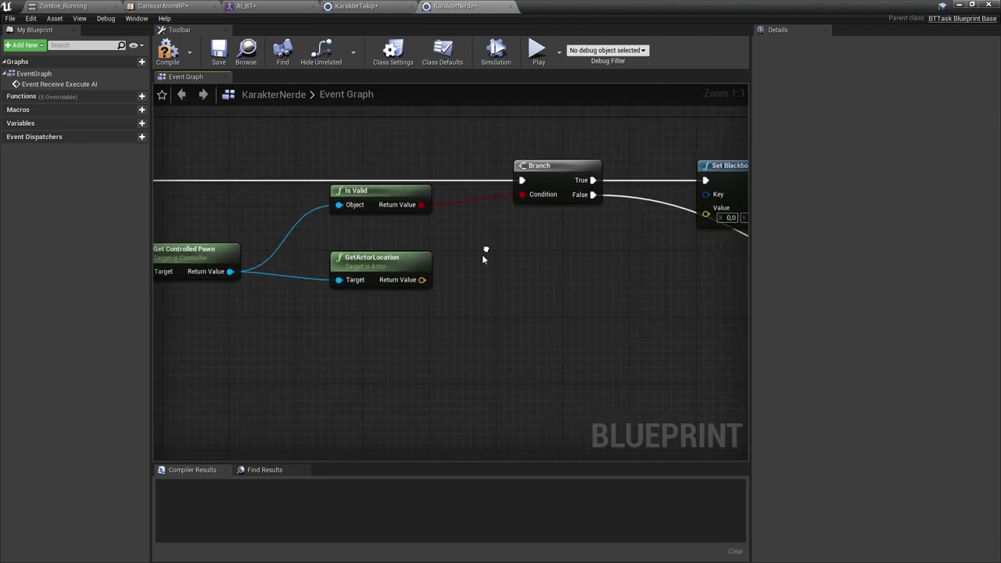
left_click_drag(421, 279, 707, 214)
right_click_drag(473, 254, 607, 260)
left_click_drag(516, 270, 598, 269)
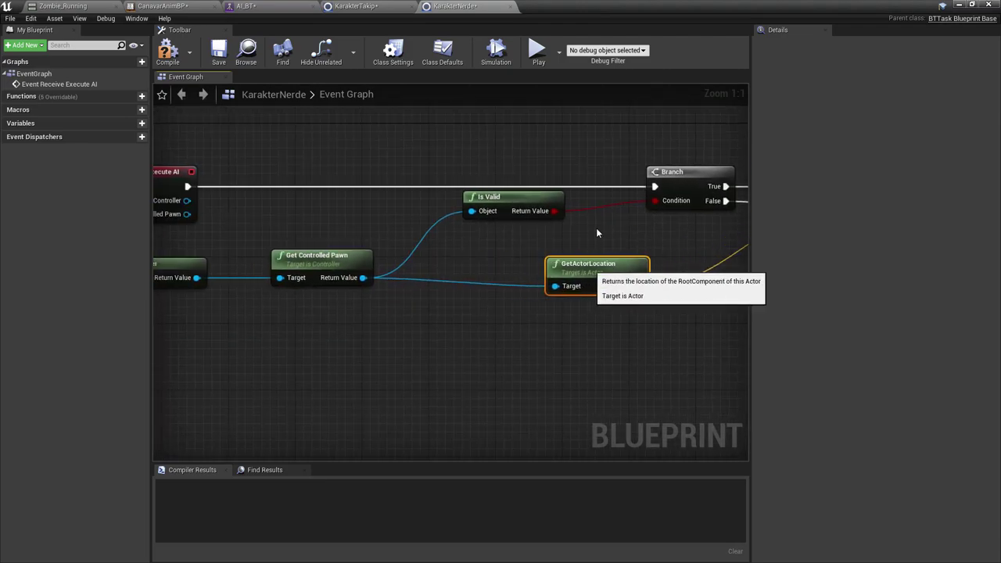
mouse_move(596, 232)
right_mouse_down()
mouse_move(635, 235)
mouse_move(396, 223)
right_mouse_up()
left_click(167, 51)
scroll(512, 219, "down", 3)
Promote the setter's Key pin to a new variable named BB_PlayerLocation.
scroll(559, 213, "up", 2)
right_click(559, 213)
left_click(417, 182)
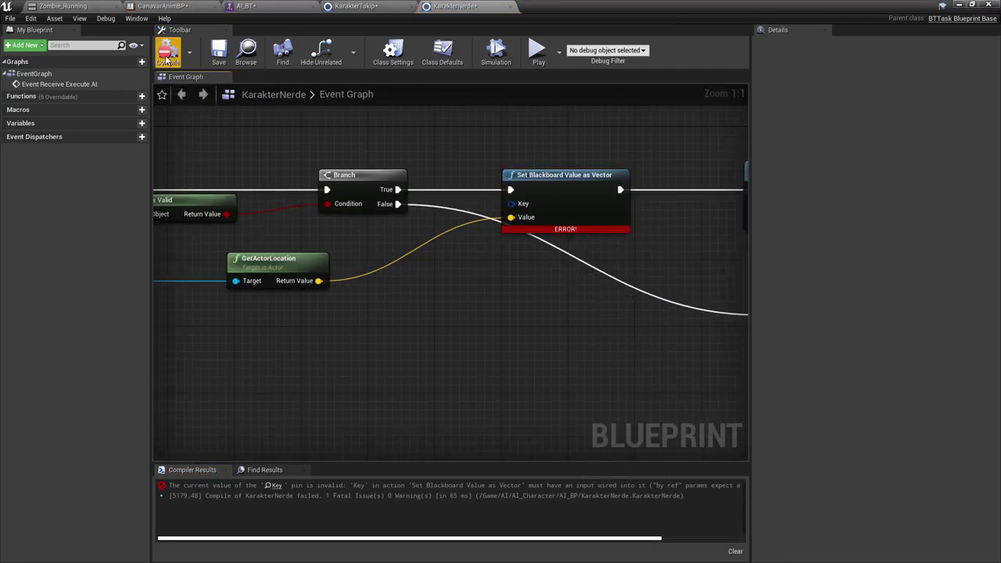
right_click_drag(417, 181, 549, 239)
left_click_drag(643, 261, 512, 370)
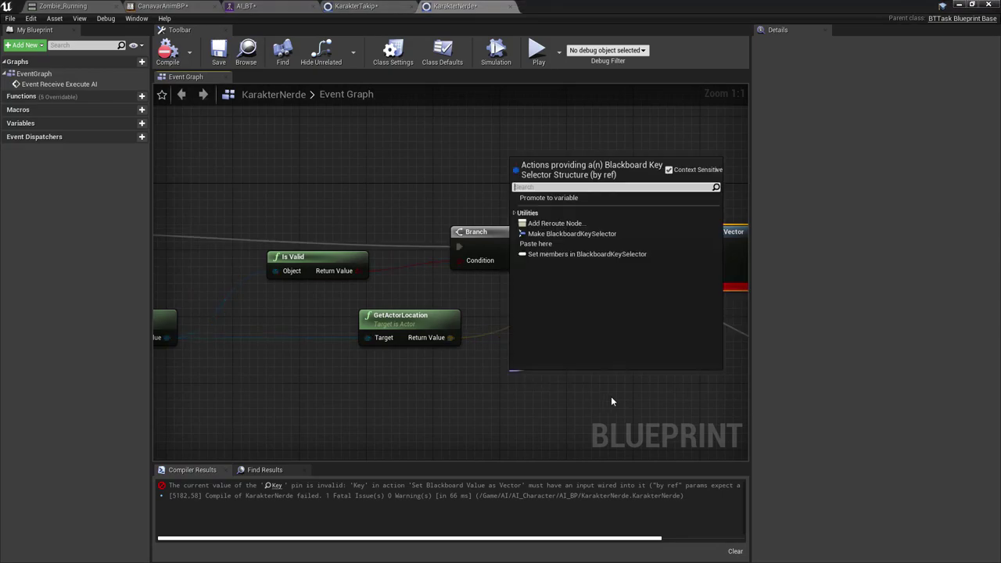
left_click(513, 211)
left_click(567, 200)
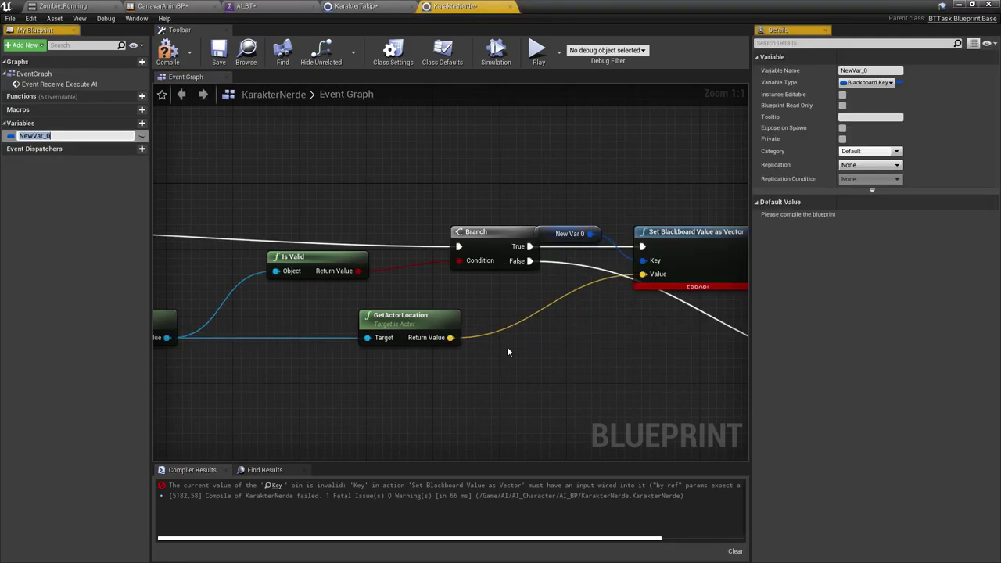
type("BB_")
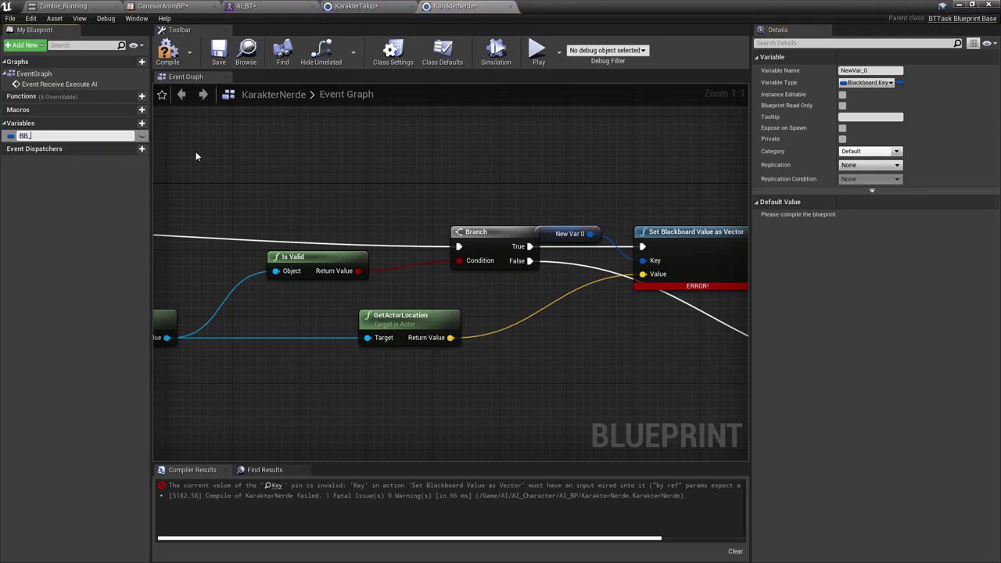
type("PlayerLoca")
type("tion")
key("Return")
Recompile KarakterNerde and move the BB Player Location node near the Branch.
right_click_drag(196, 138, 99, 123)
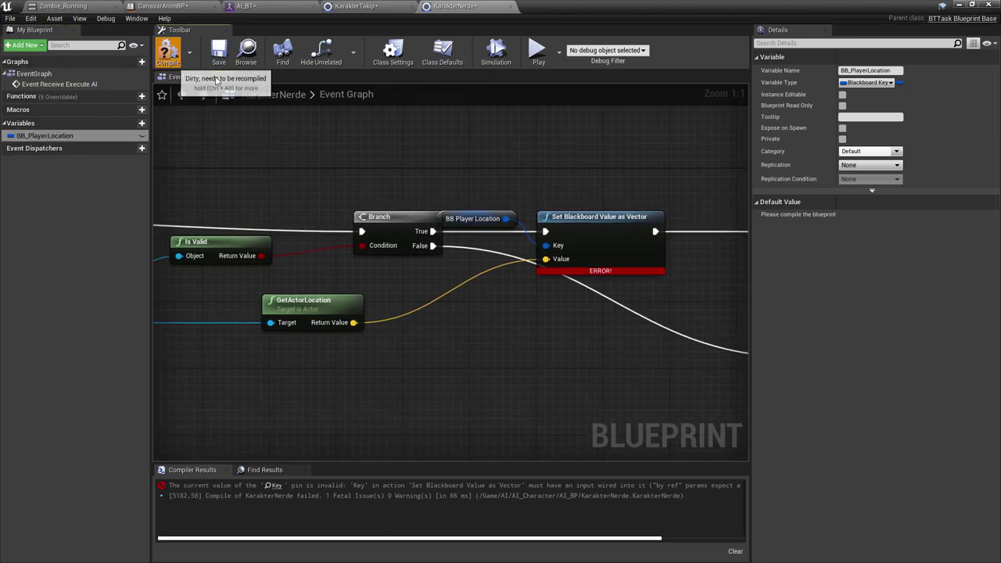
left_click(167, 55)
left_click_drag(458, 220, 477, 285)
right_click_drag(227, 170, 536, 171)
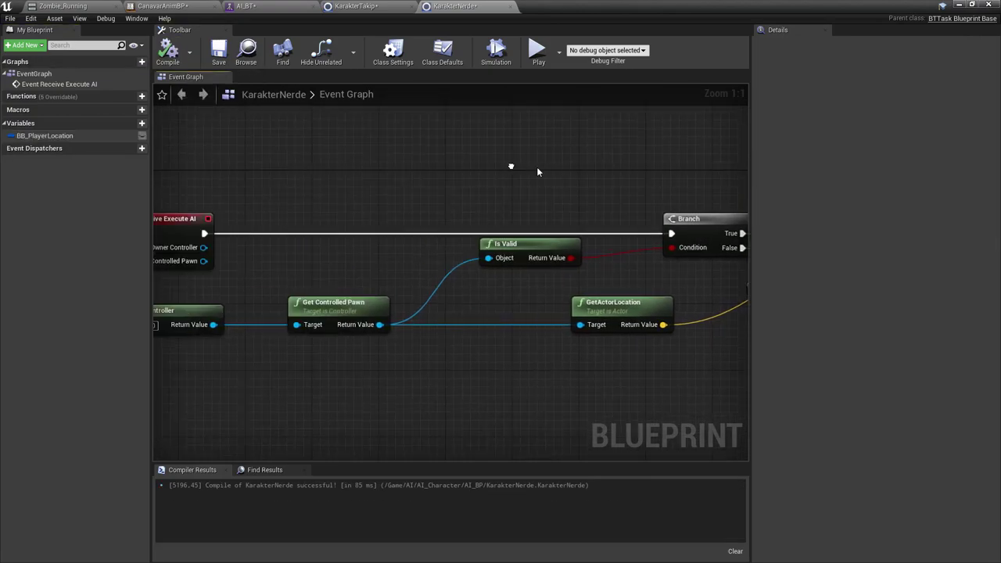
left_click(586, 230)
right_click_drag(453, 179, 550, 183)
left_click_drag(216, 161, 304, 244)
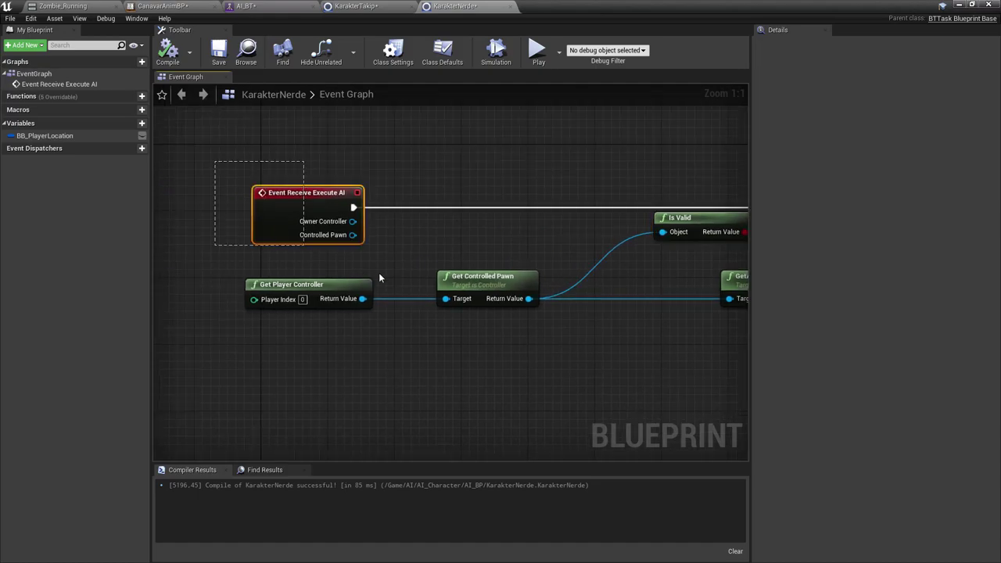
right_click_drag(242, 172, 235, 169)
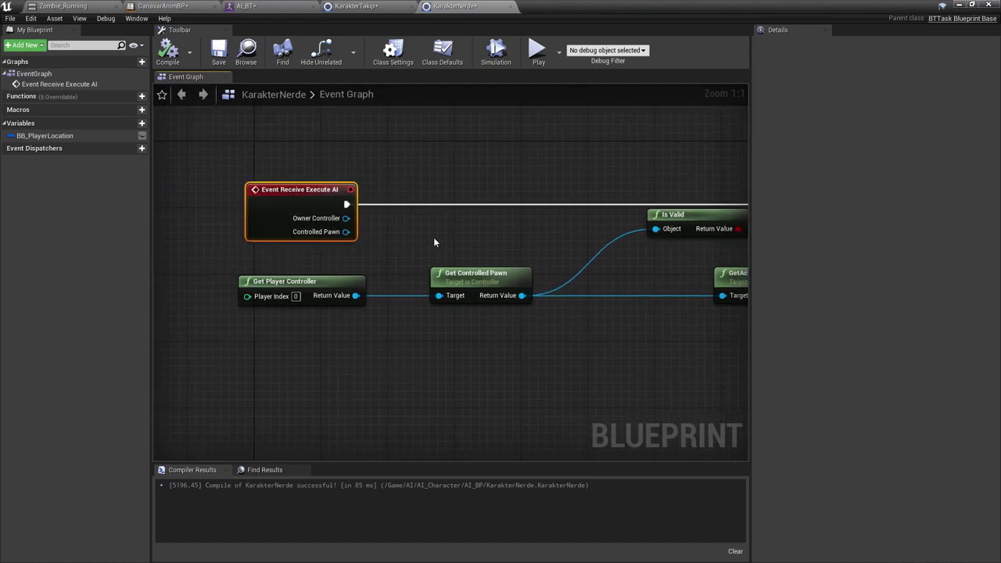
right_click_drag(435, 242, 355, 212)
left_click(355, 211)
mouse_move(386, 159)
right_mouse_down()
mouse_move(296, 201)
mouse_move(157, 205)
right_mouse_up()
right_click_drag(156, 266, 217, 233)
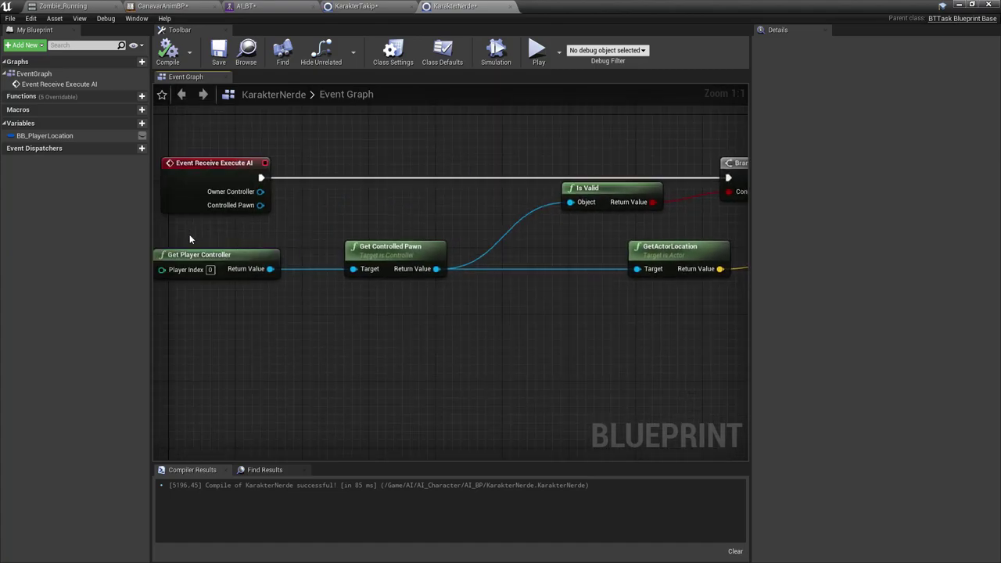
left_click_drag(189, 240, 259, 301)
right_click_drag(273, 319, 353, 321)
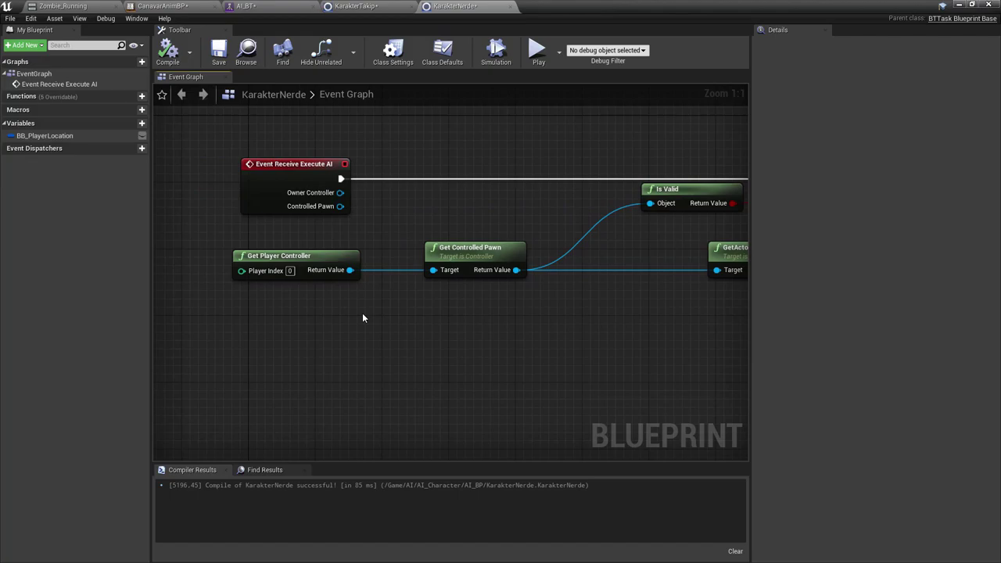
right_click_drag(362, 318, 283, 301)
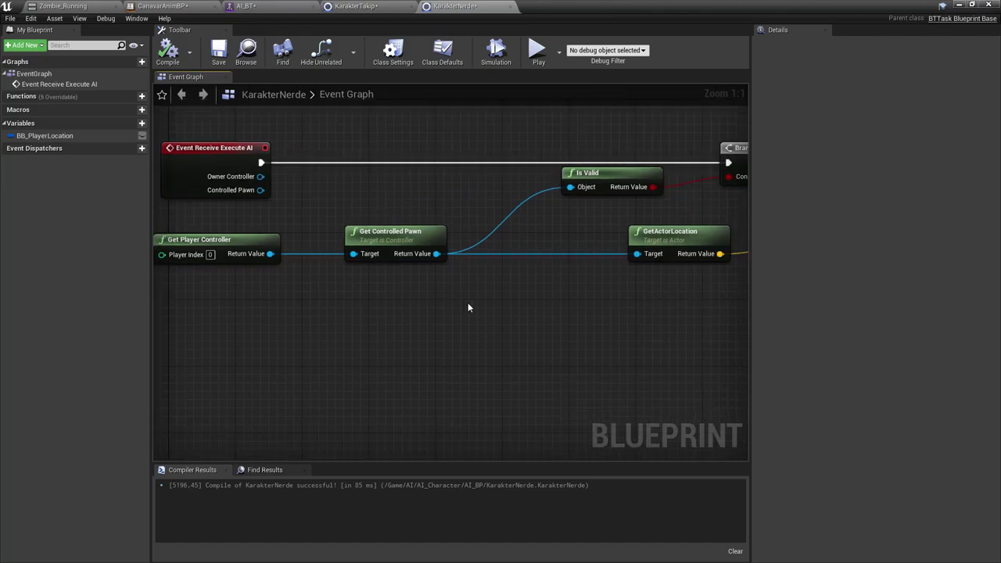
left_click(395, 247)
right_click_drag(499, 276, 395, 328)
left_click(524, 241)
right_click_drag(531, 253, 473, 280)
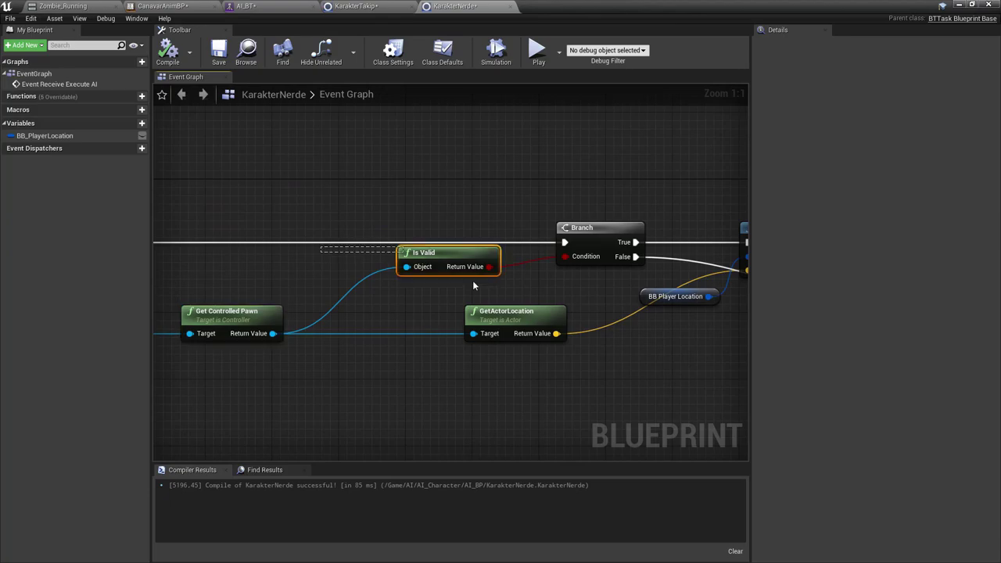
left_click(480, 288)
right_click_drag(460, 205, 281, 186)
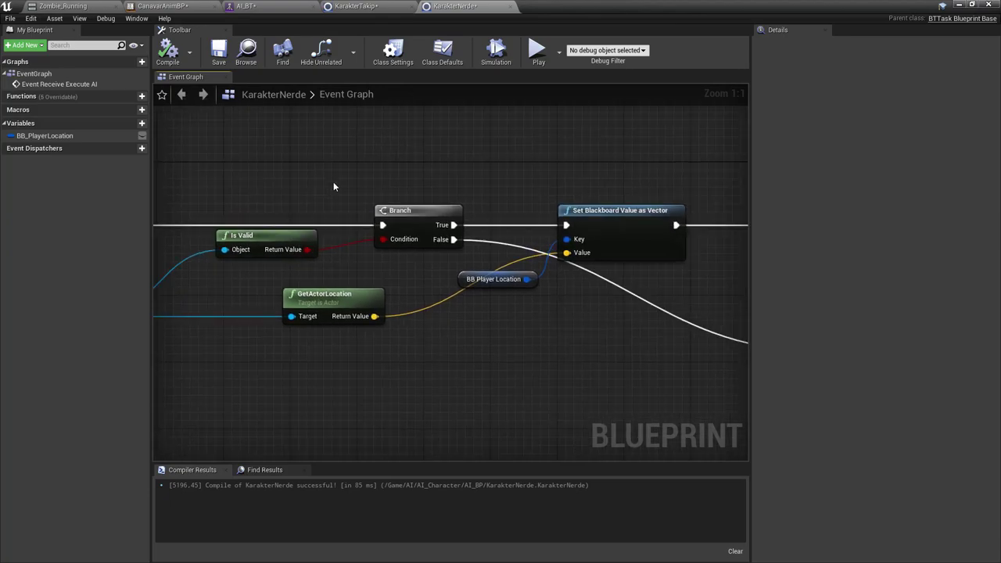
left_click_drag(366, 195, 631, 257)
mouse_move(433, 312)
right_mouse_down()
mouse_move(300, 309)
mouse_move(164, 333)
right_mouse_up()
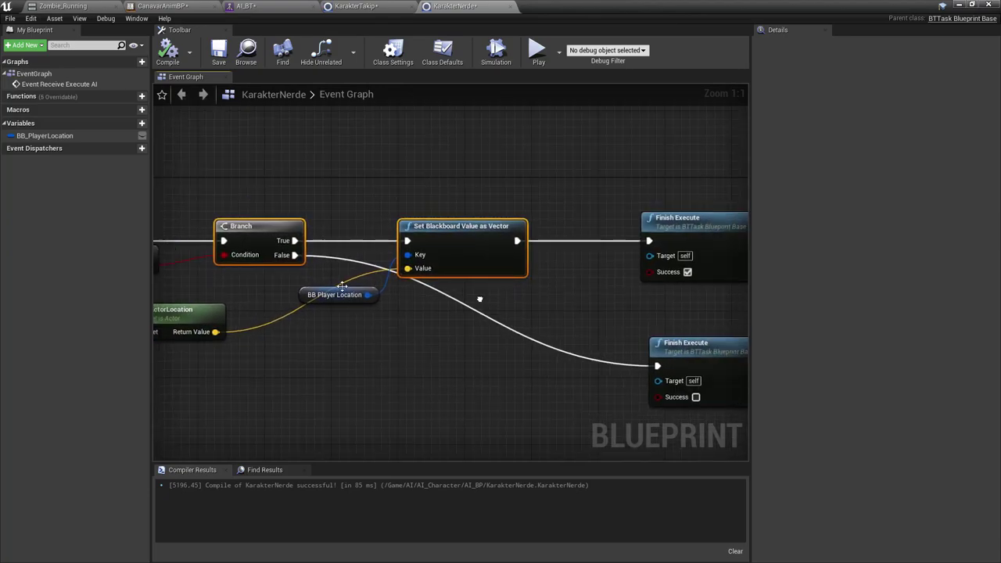
left_click_drag(214, 174, 564, 258)
right_click_drag(384, 196, 595, 201)
left_click(594, 201)
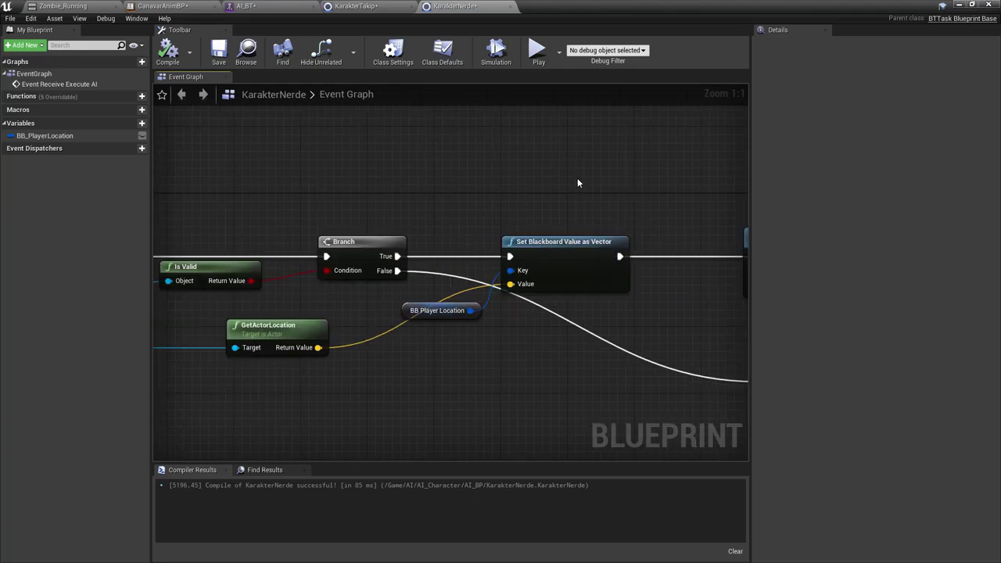
right_click_drag(530, 185, 506, 161)
right_click_drag(410, 308, 461, 272)
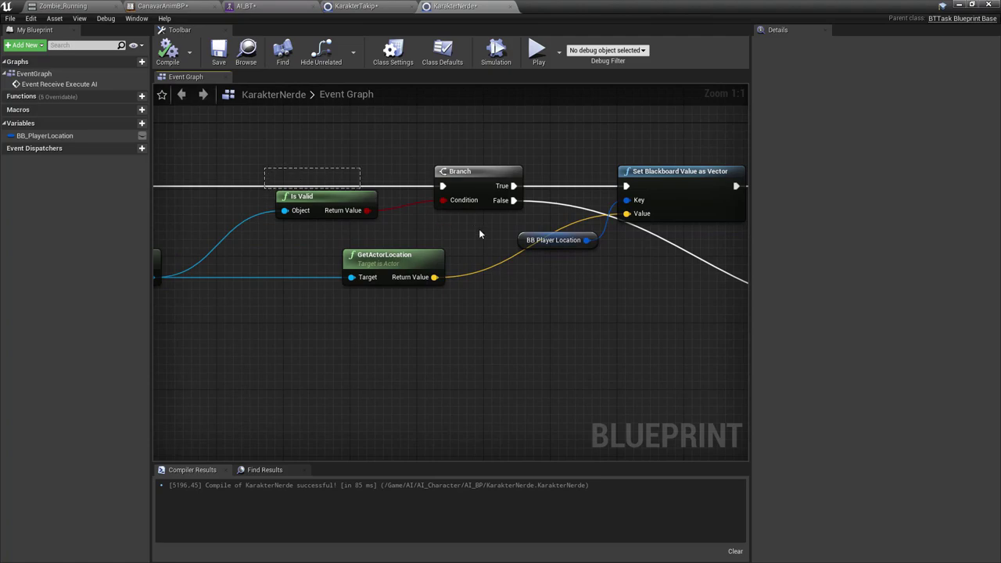
left_click_drag(480, 234, 389, 235)
left_click(384, 146)
right_click_drag(413, 120, 345, 138)
left_click_drag(345, 138, 403, 221)
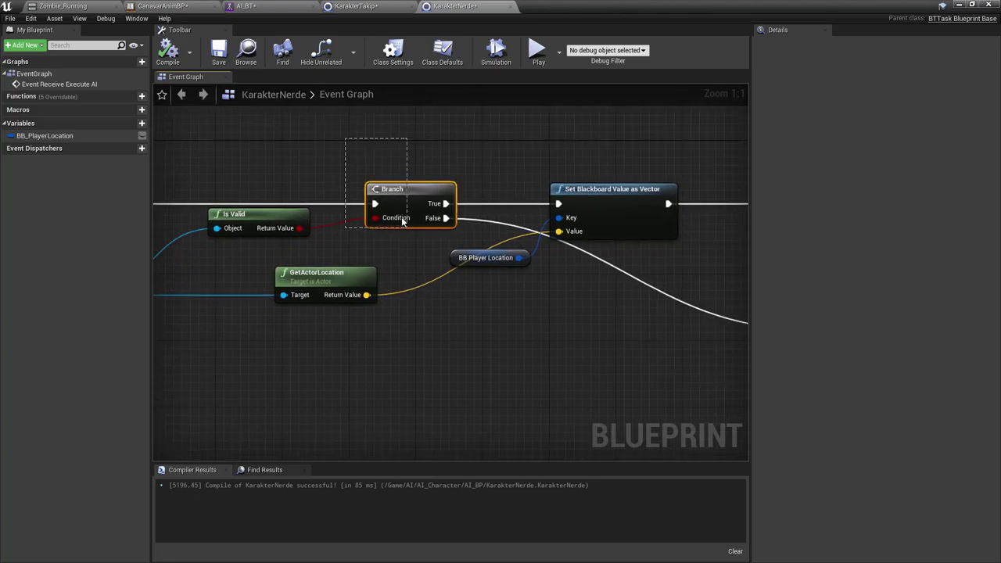
left_click_drag(213, 167, 406, 243)
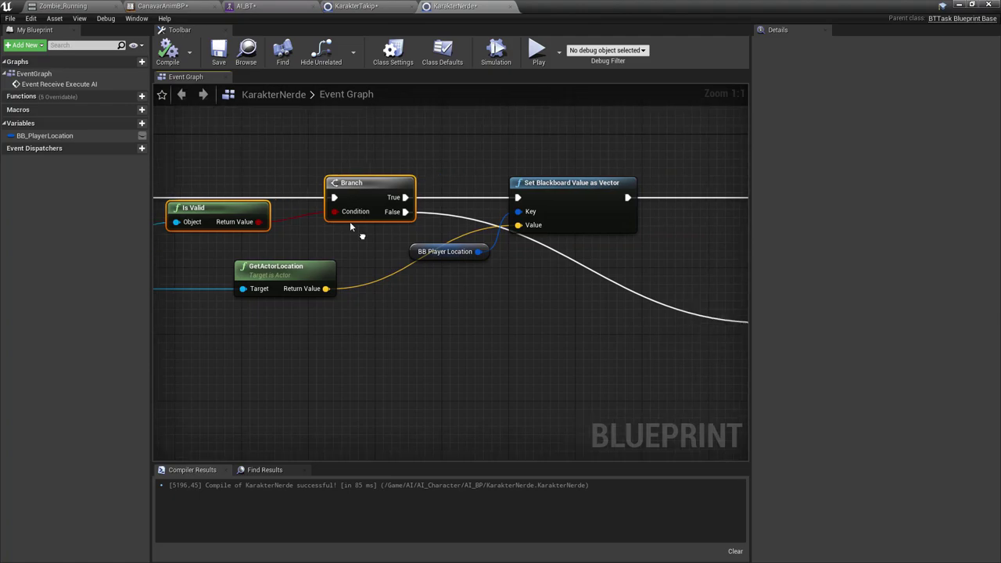
right_click_drag(406, 243, 329, 231)
right_click_drag(754, 347, 485, 304)
left_click_drag(380, 223, 613, 336)
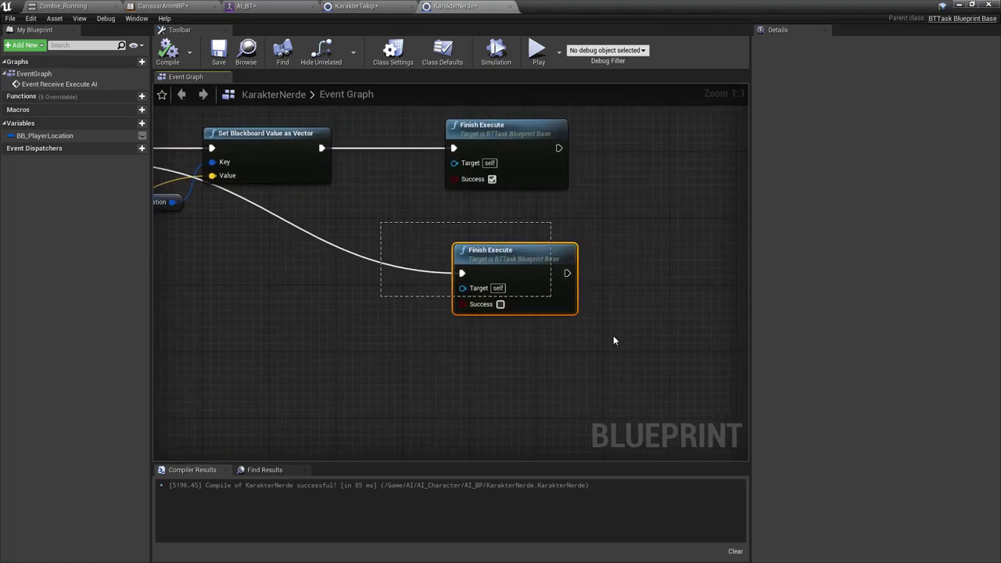
left_click(615, 338)
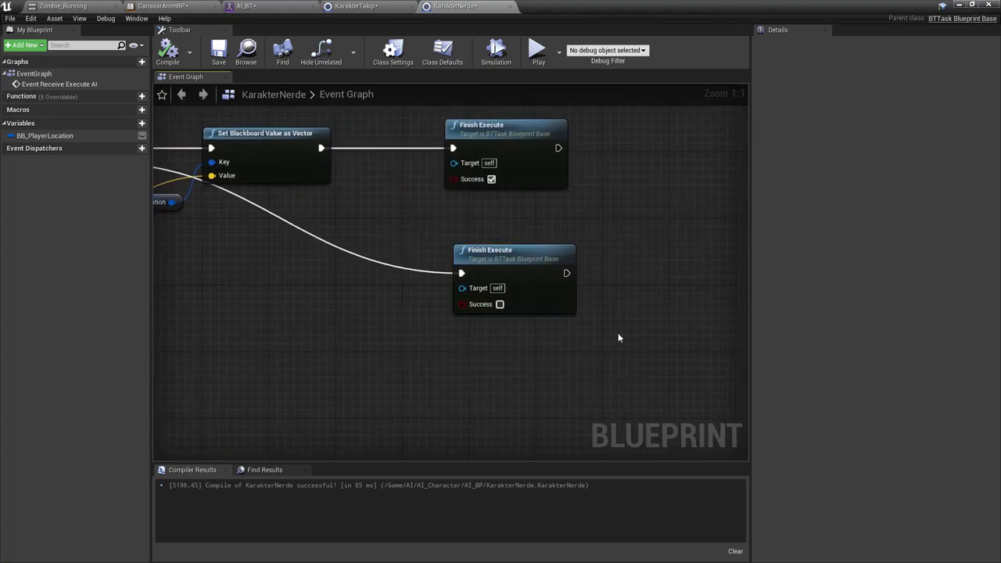
Check the BB_PlayerLocation variable's settings and recompile KarakterNerde.
right_click_drag(460, 299, 540, 298)
left_click(145, 137)
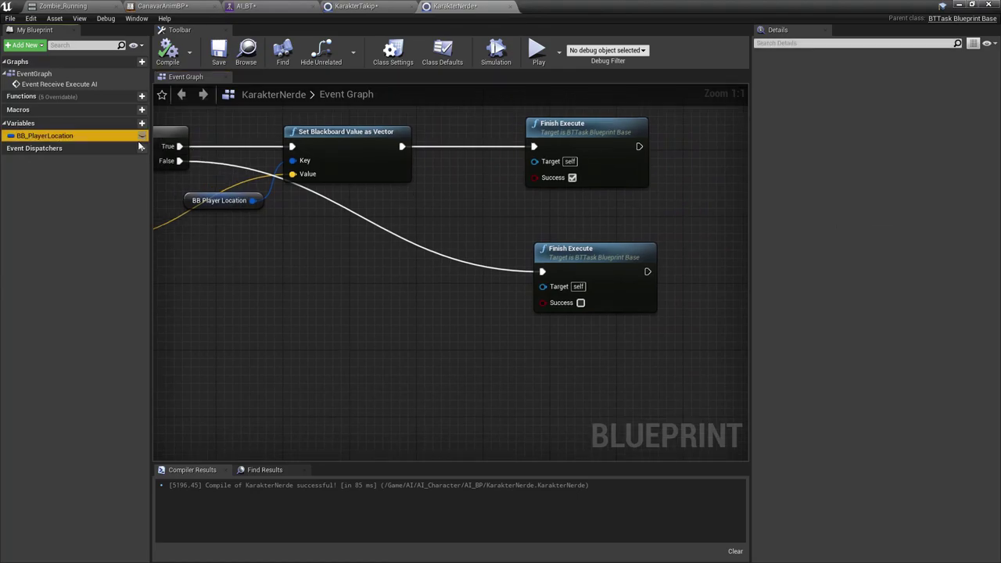
right_click_drag(354, 268, 452, 307)
left_click(167, 57)
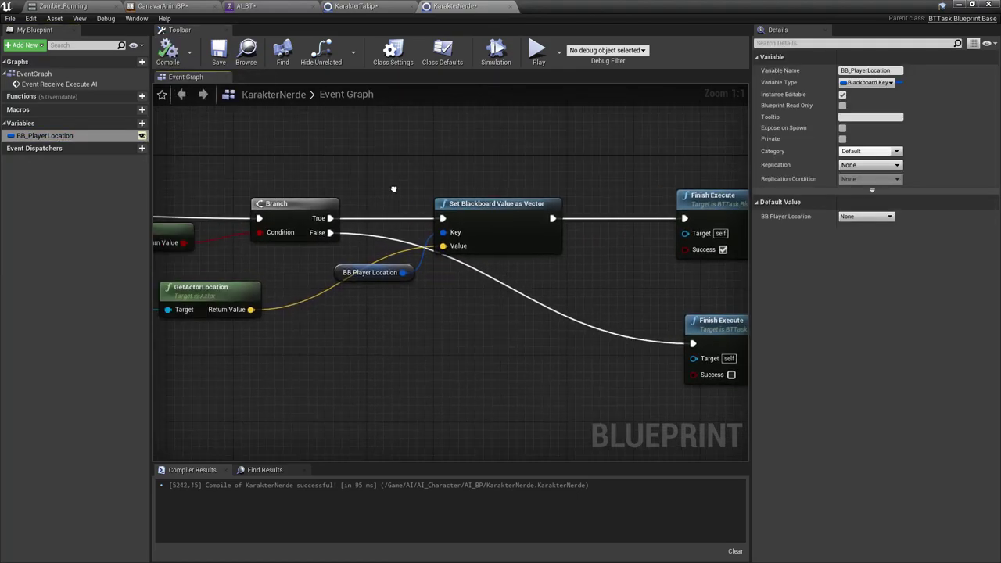
Place the BB Player Location getter node below GetActorLocation.
right_click_drag(328, 329, 362, 362)
left_click_drag(361, 275, 453, 333)
right_click_drag(239, 315, 356, 307)
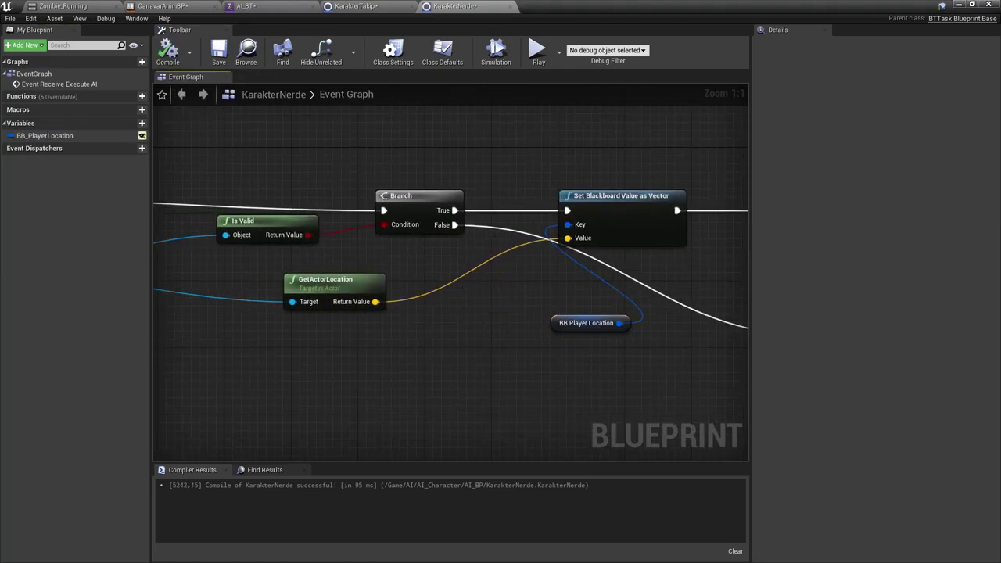
right_click_drag(513, 278, 532, 217)
left_click(381, 241)
right_click_drag(396, 229, 342, 267)
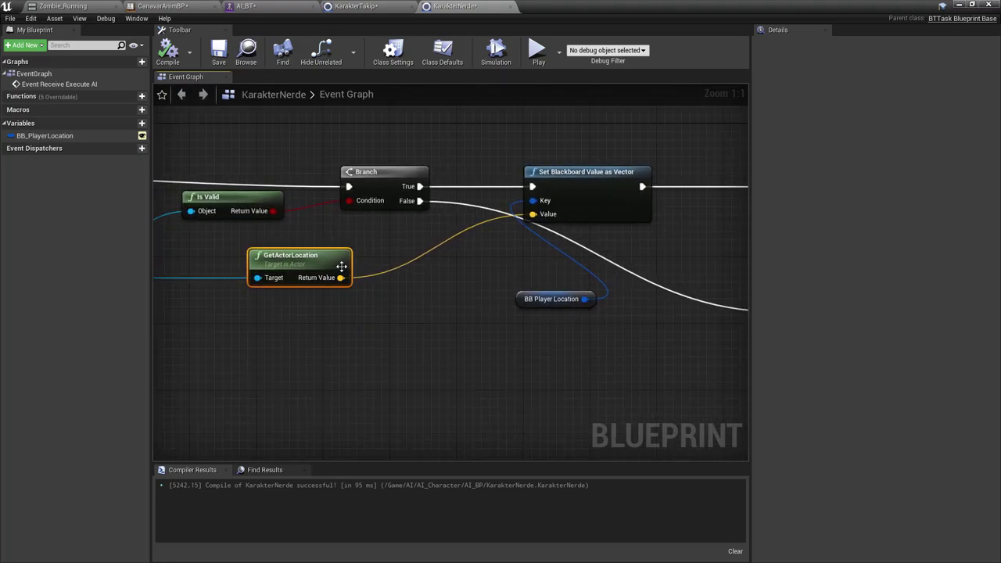
left_click_drag(536, 300, 285, 315)
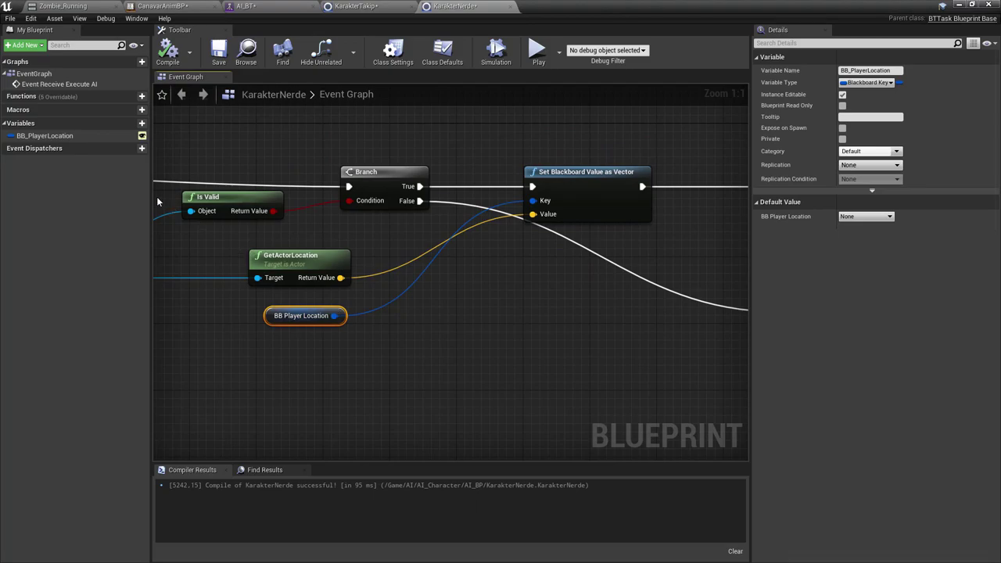
In AI_BT, add a KarakterNerde task under the Sequence node.
left_click(249, 7)
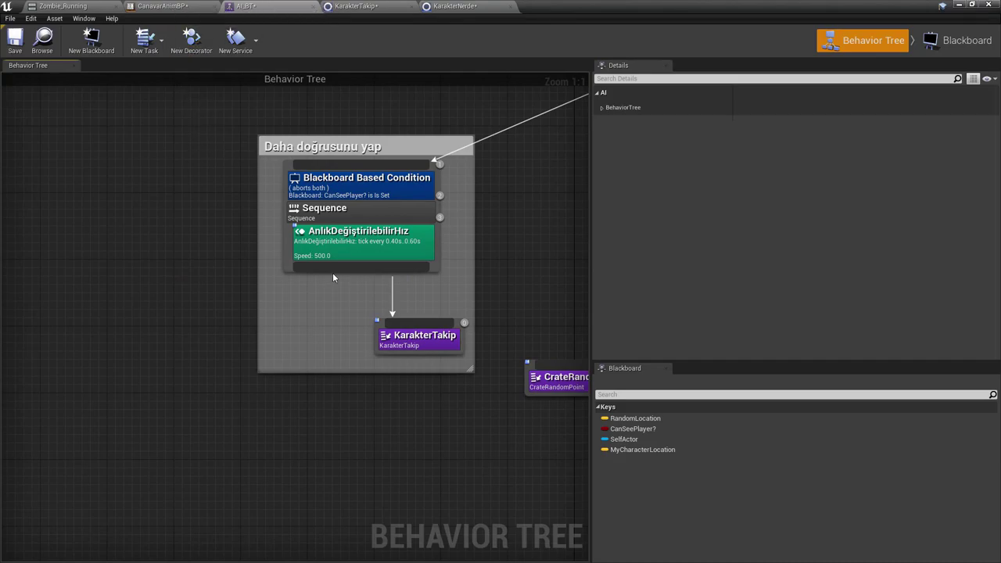
left_click_drag(333, 270, 279, 344, "ctrl")
type("karakt")
key("Return")
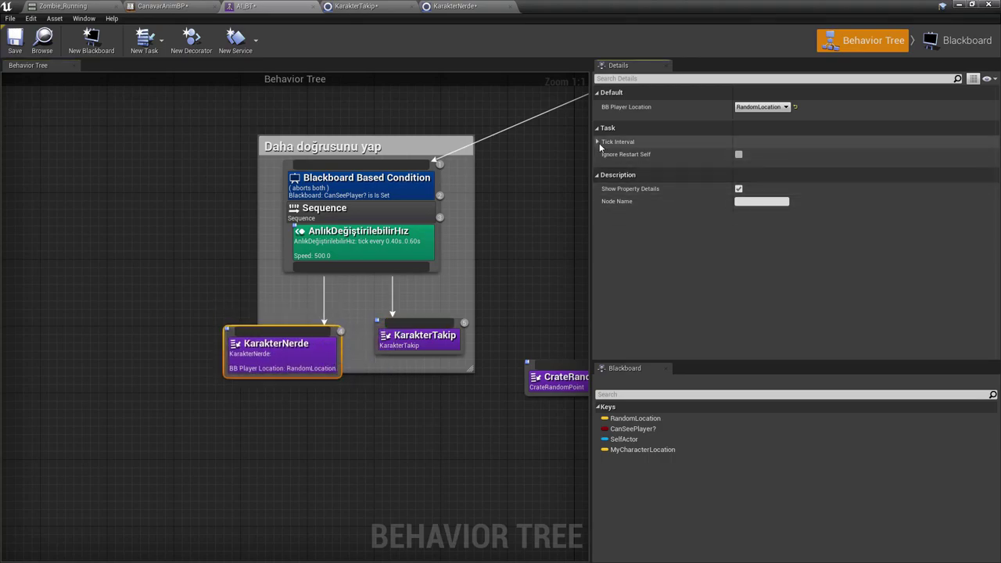
Set KarakterNerde's BB Player Location key to MyCharacterLocation and move it left.
left_click(769, 110)
left_click(770, 108)
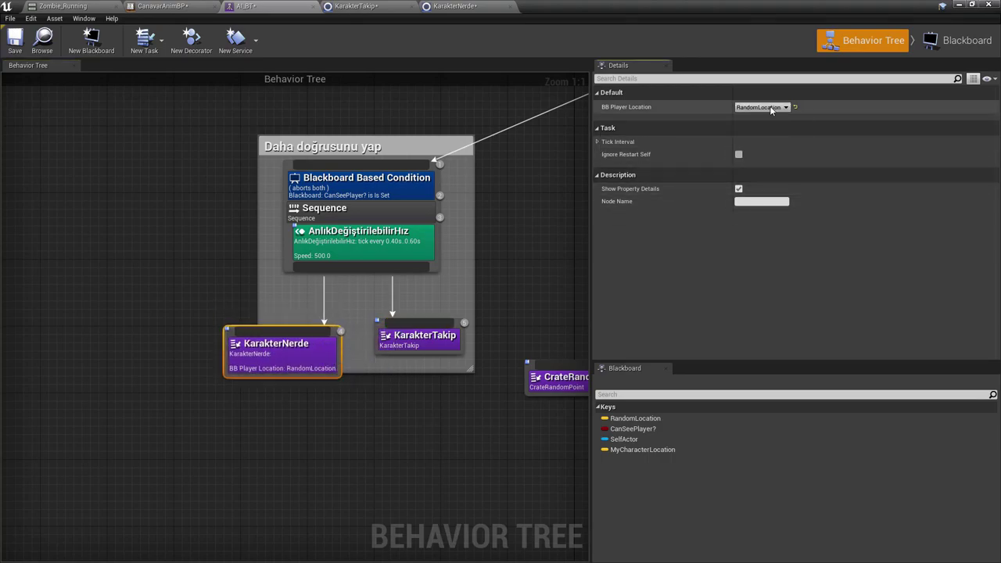
left_click(762, 108)
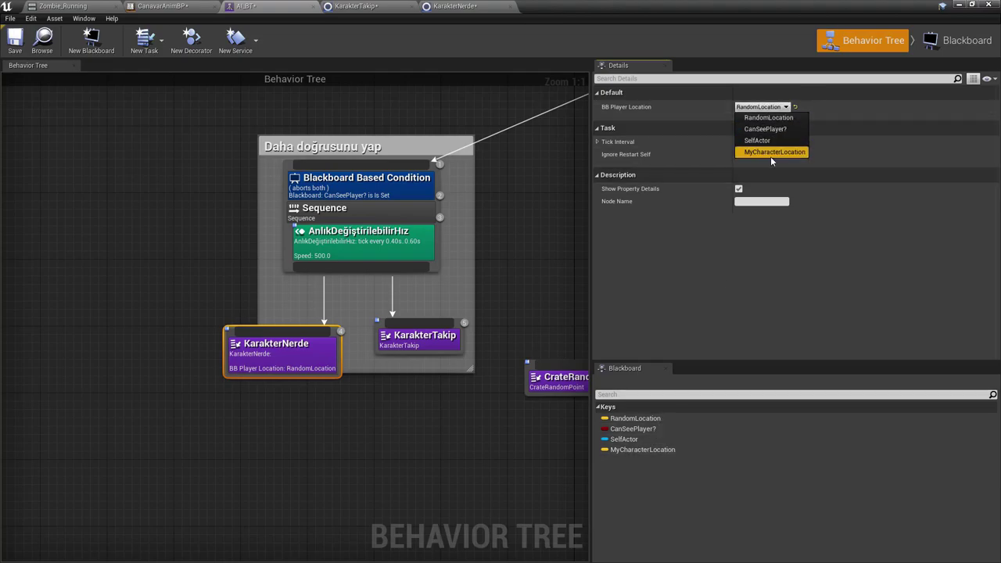
left_click(770, 156)
left_click_drag(400, 330, 382, 322)
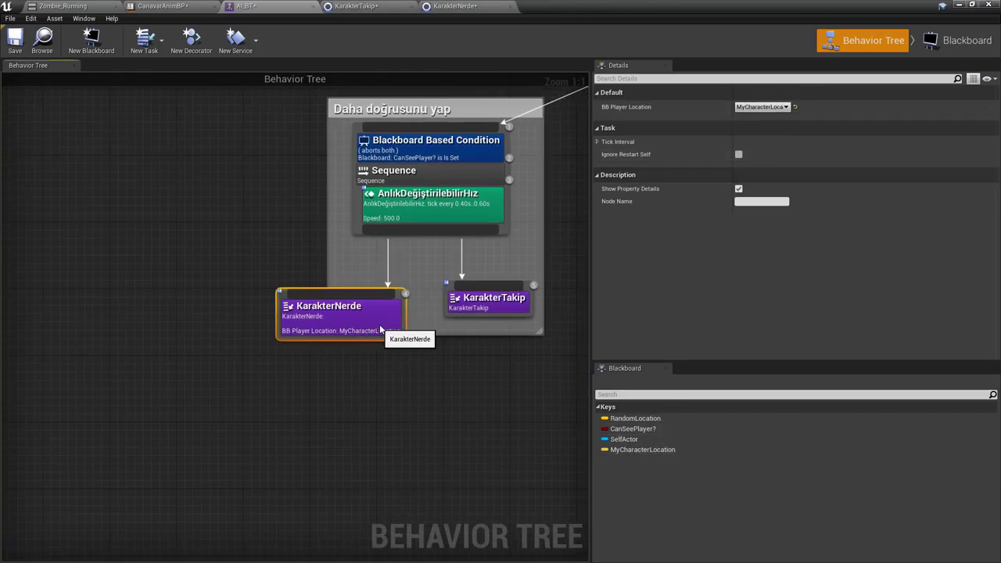
Open the KarakterNerde task blueprint and compile it again.
double_click(351, 317)
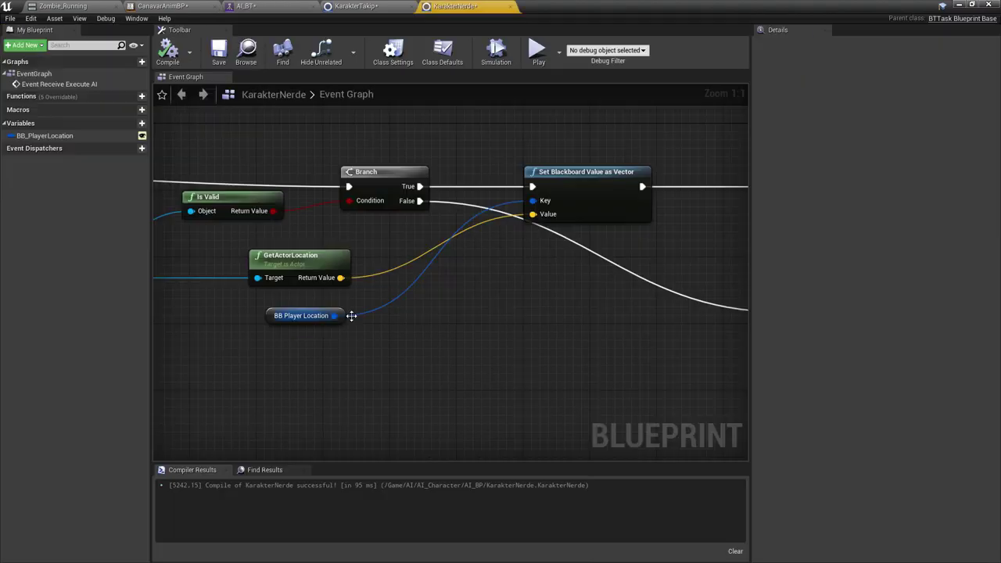
right_click_drag(207, 265, 312, 235)
right_click_drag(462, 284, 404, 258)
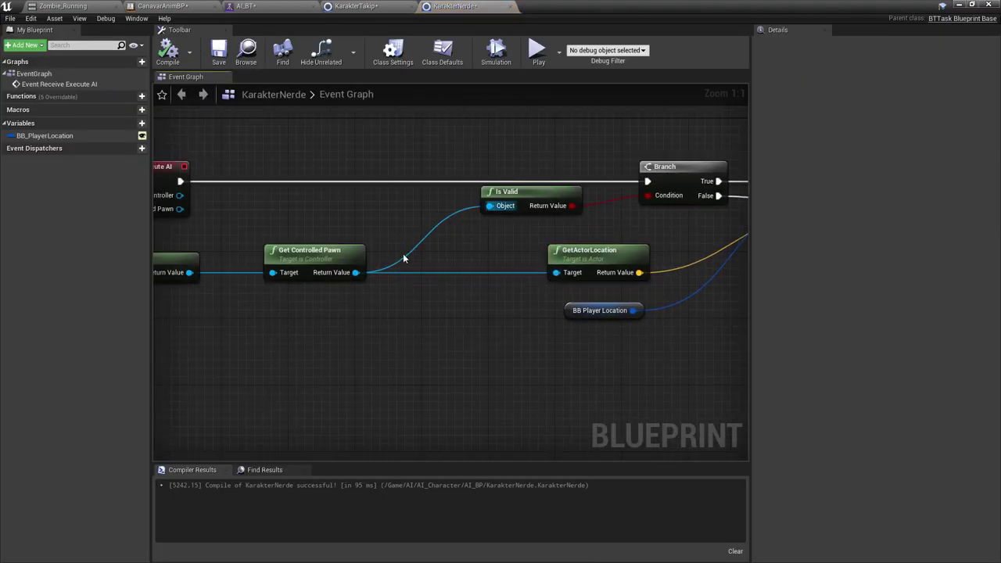
left_click_drag(233, 228, 340, 322)
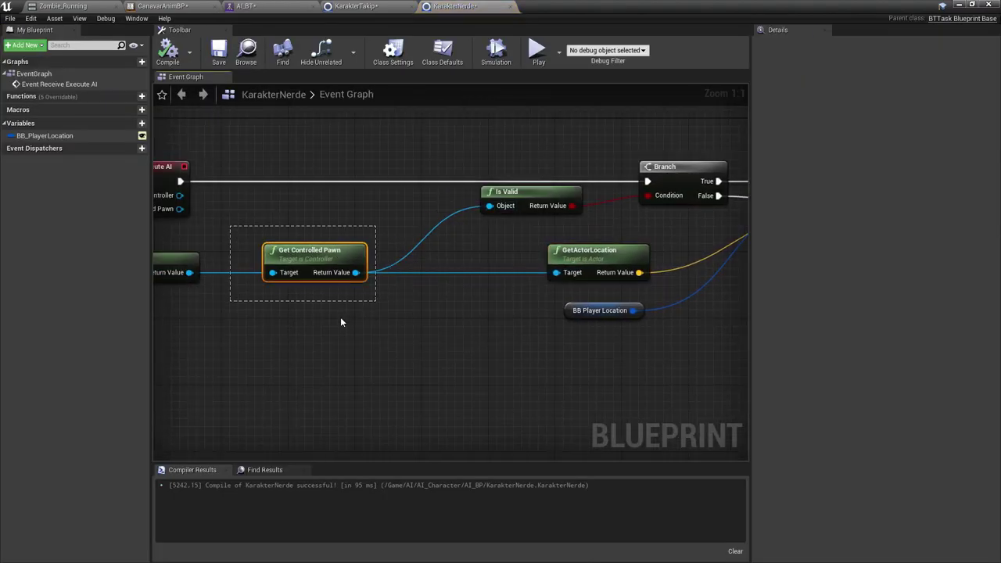
left_click(411, 311)
right_click_drag(466, 307, 368, 341)
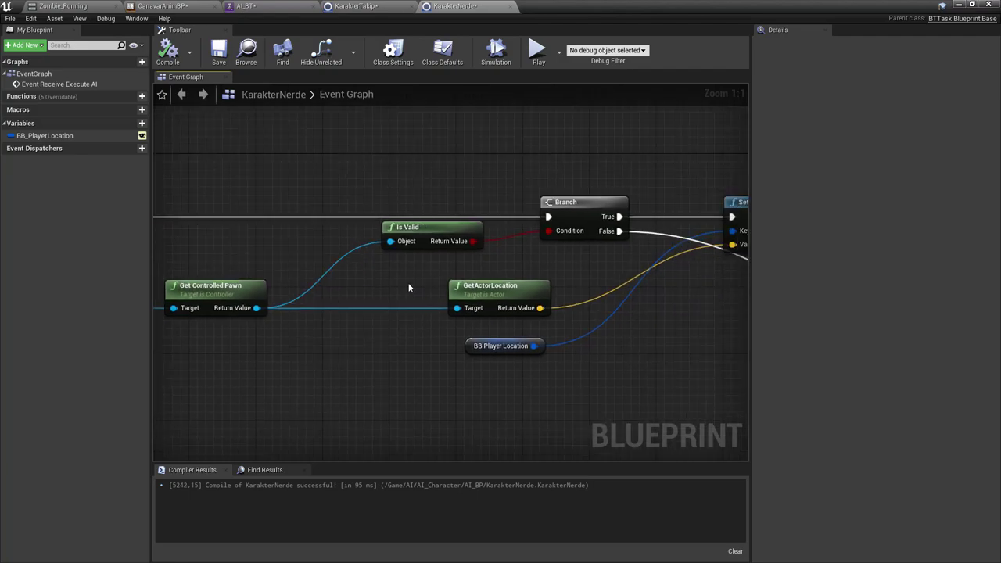
left_click_drag(413, 280, 587, 331)
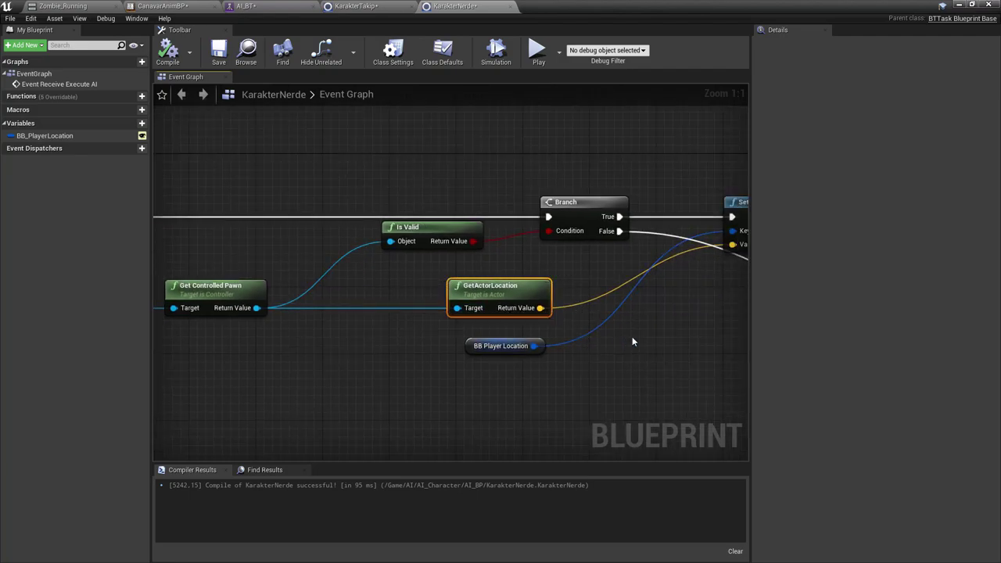
left_click(167, 52)
Cycle through Zombie_Running and CanavarAnimBP back to the AI_BT behavior tree.
left_click(78, 5)
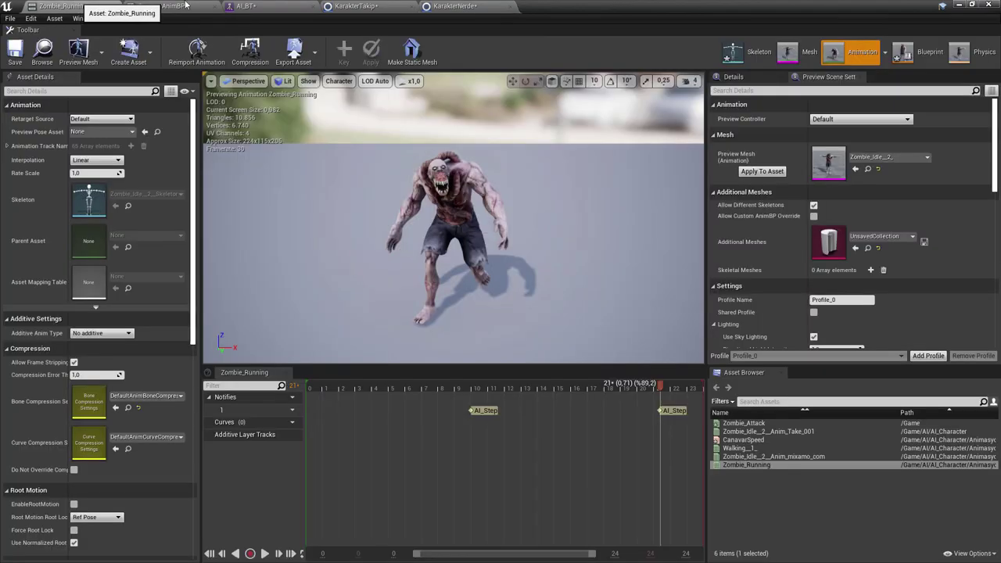
left_click(161, 6)
left_click(248, 6)
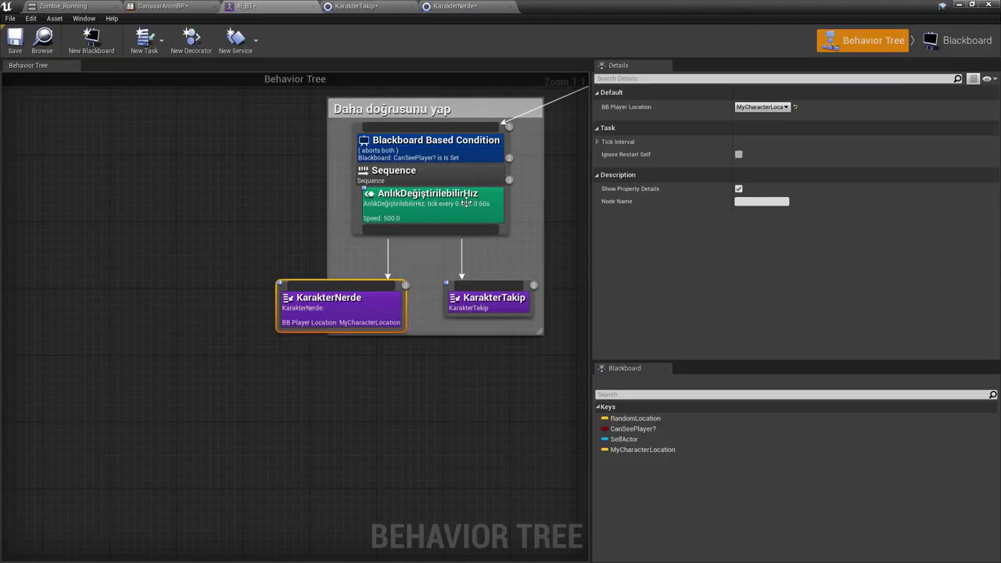
Save the AI_BT behavior tree.
right_click_drag(501, 310, 452, 292)
left_click(452, 291)
left_click(377, 264)
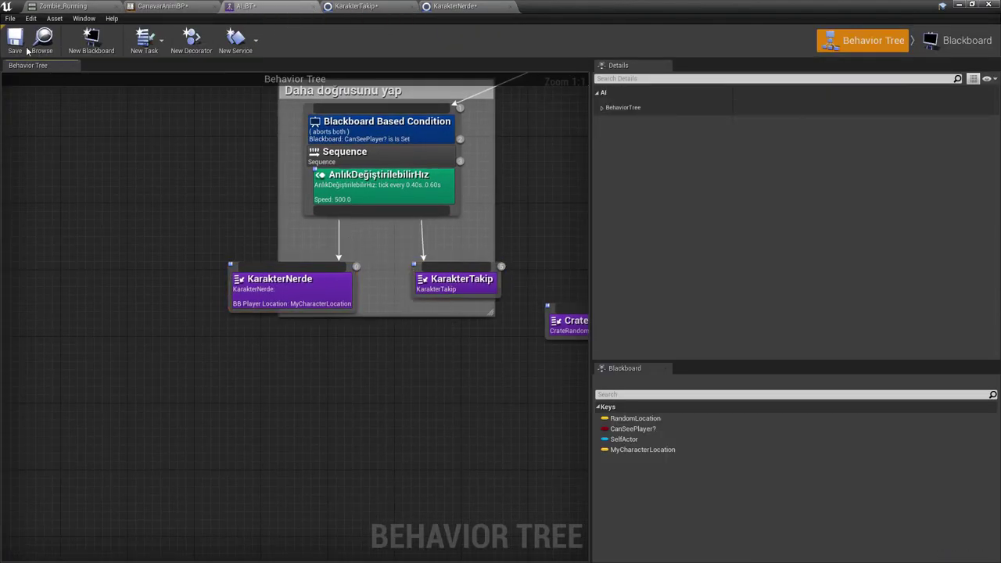
left_click(15, 39)
Inspect the KarakterNerde node and the MyCharacterLocation blackboard key.
right_click_drag(380, 332, 338, 310)
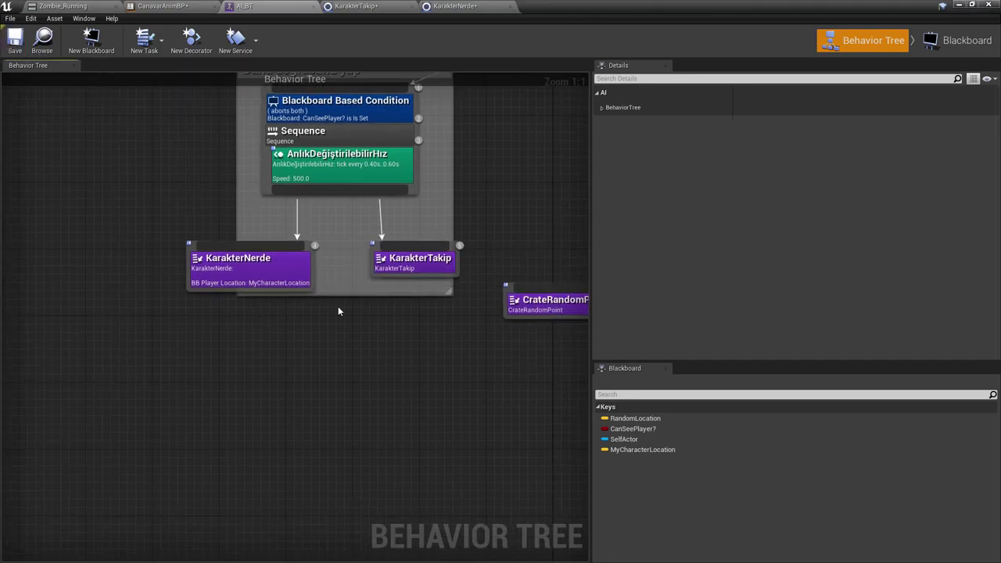
left_click(258, 264)
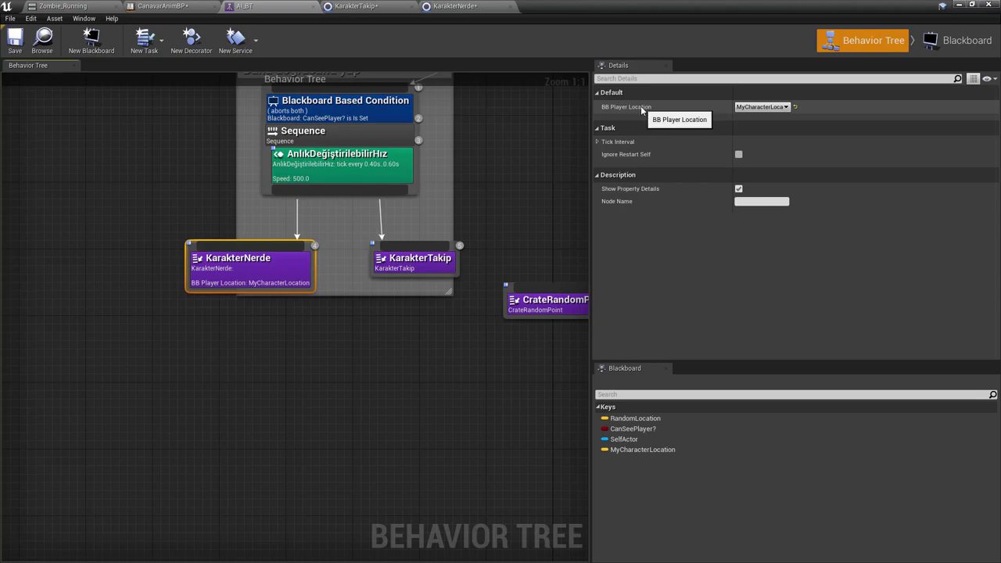
left_click(646, 449)
left_click(440, 344)
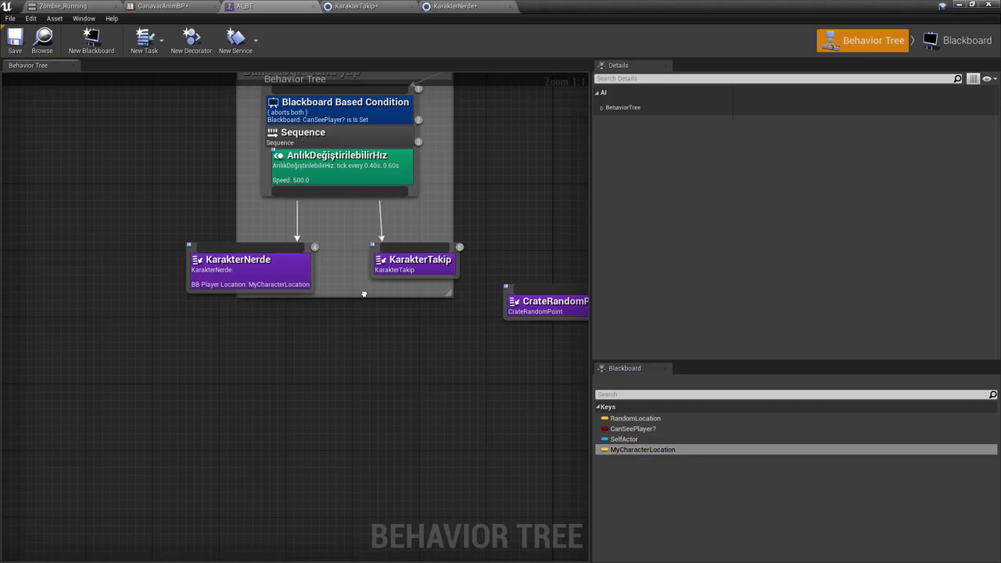
Open the KarakterTakip task's blueprint Event Graph.
right_click_drag(297, 236, 288, 272)
left_click(228, 326)
left_click(346, 391)
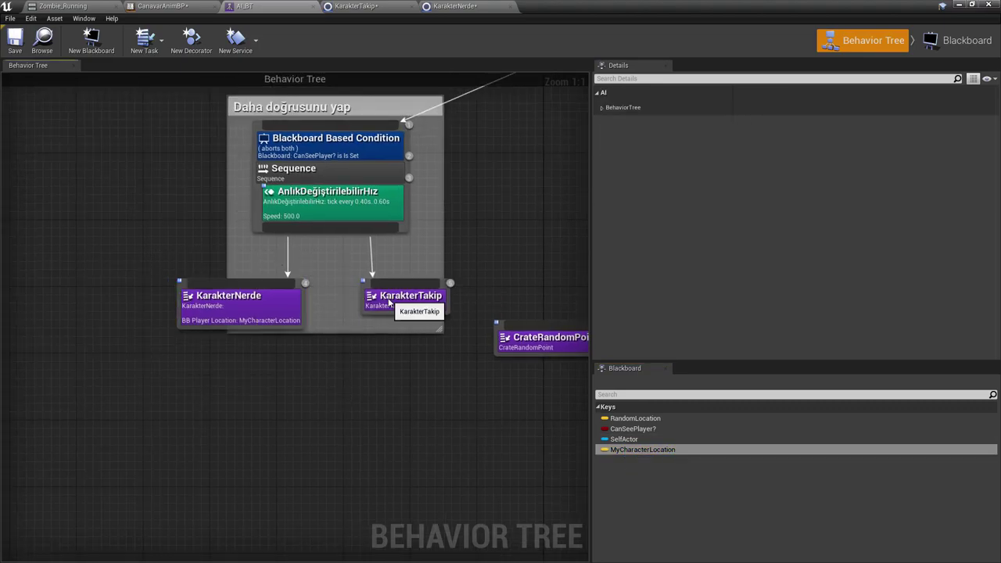
left_click(407, 301)
double_click(394, 303)
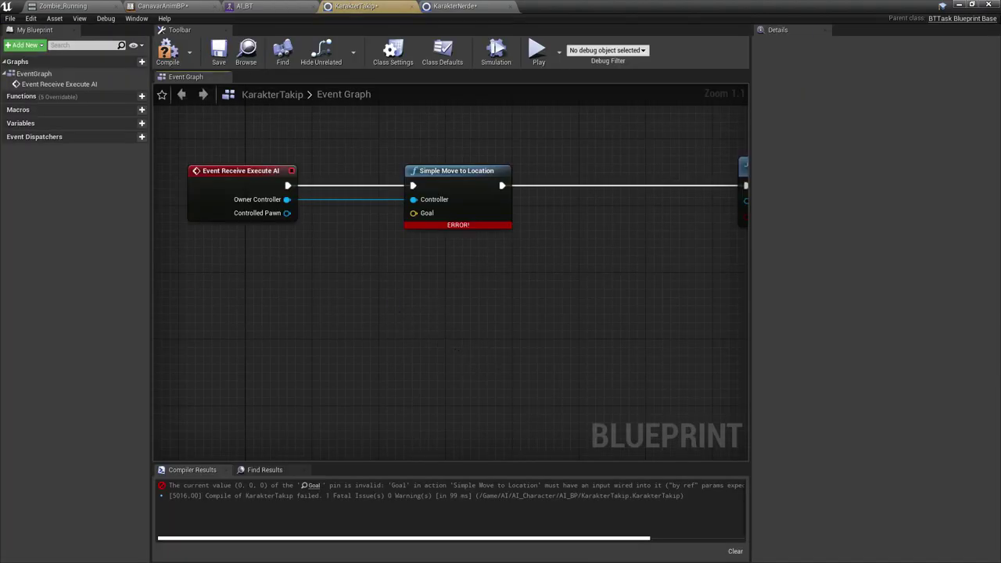
Add Get Blackboard Value as Vector and wire its Return Value into Simple Move to Location's Goal.
left_click(469, 200)
right_click_drag(173, 296, 300, 279)
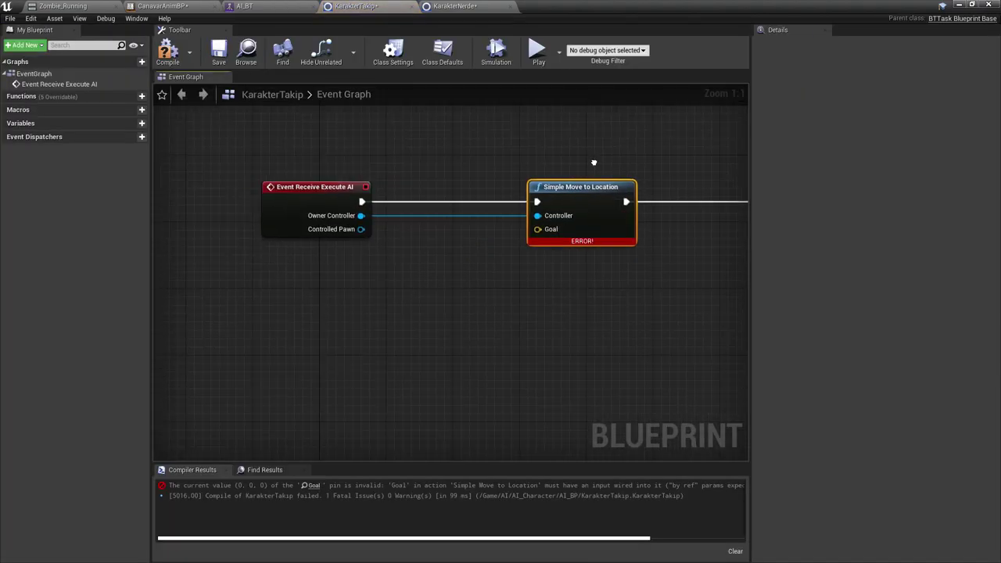
right_click(300, 280)
type("get blac")
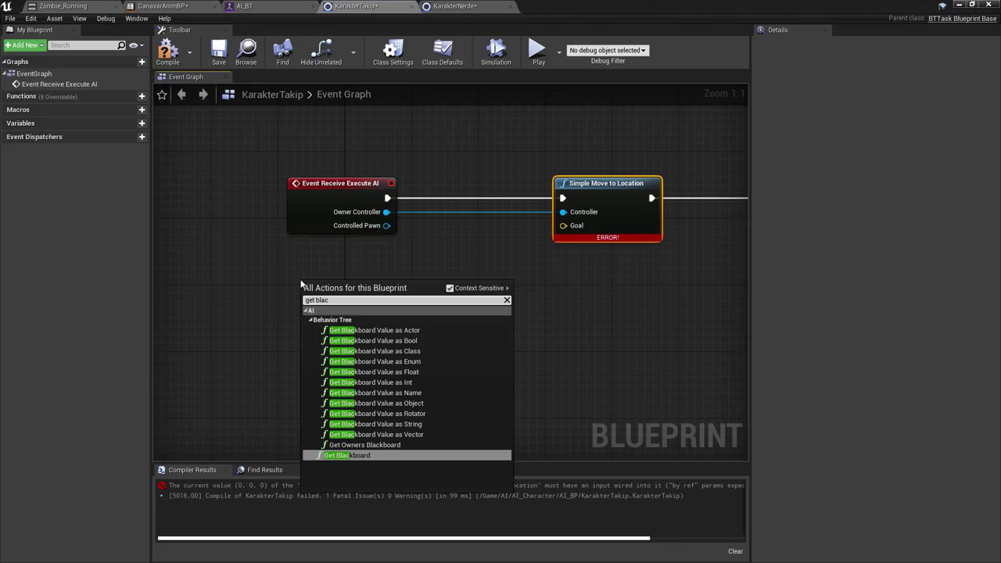
key("Up")
key("Up")
key("Up")
key("Up")
key("Up")
key("Up")
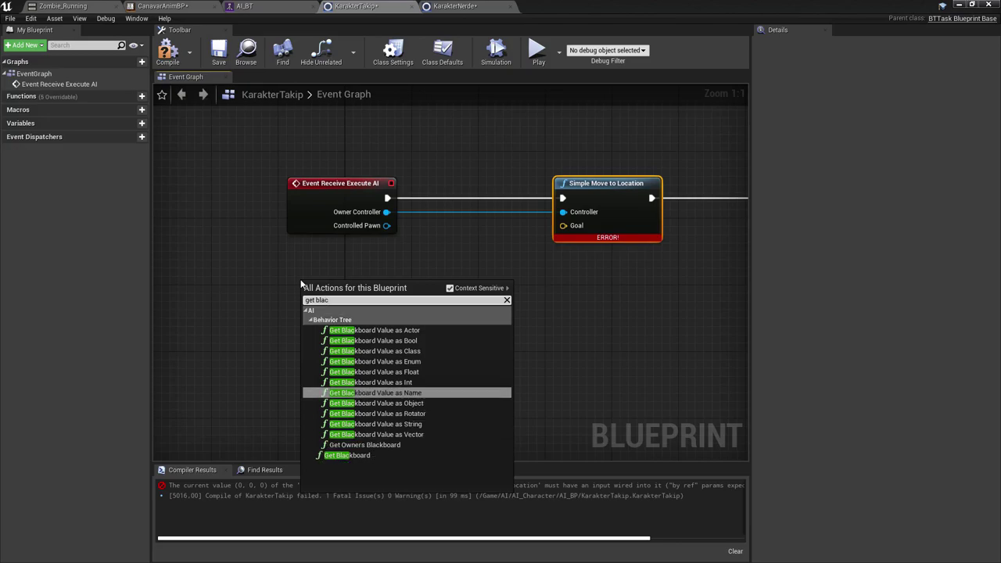
key("Up")
key("Down")
key("Down")
key("Down")
key("Down")
key("Down")
key("Return")
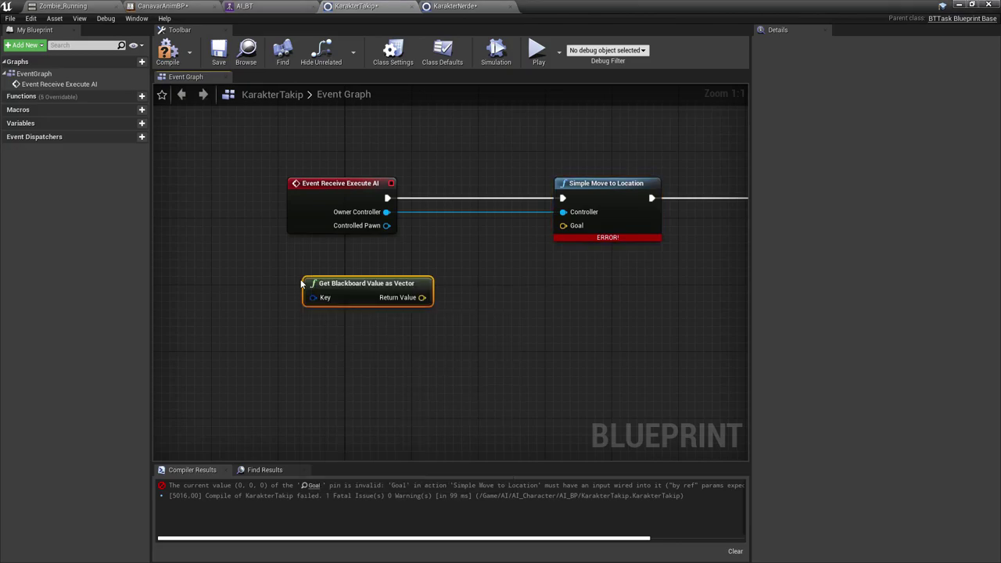
mouse_move(436, 300)
left_mouse_down()
mouse_move(566, 225)
mouse_move(419, 305)
left_mouse_up()
Promote the blackboard getter's Key input to a new variable, NewVar_0.
right_click_drag(349, 312, 443, 316)
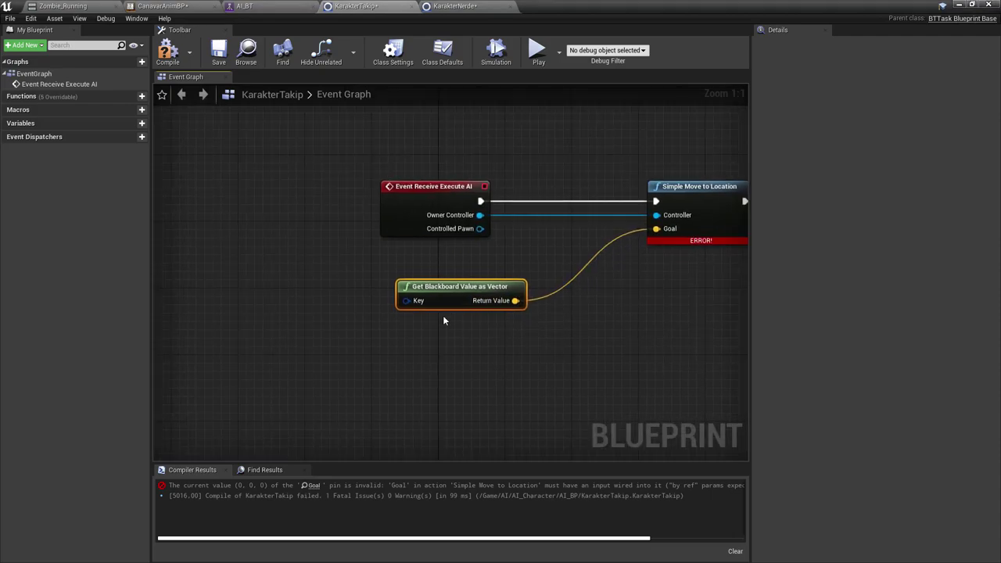
left_click_drag(406, 300, 300, 294)
left_click(336, 334)
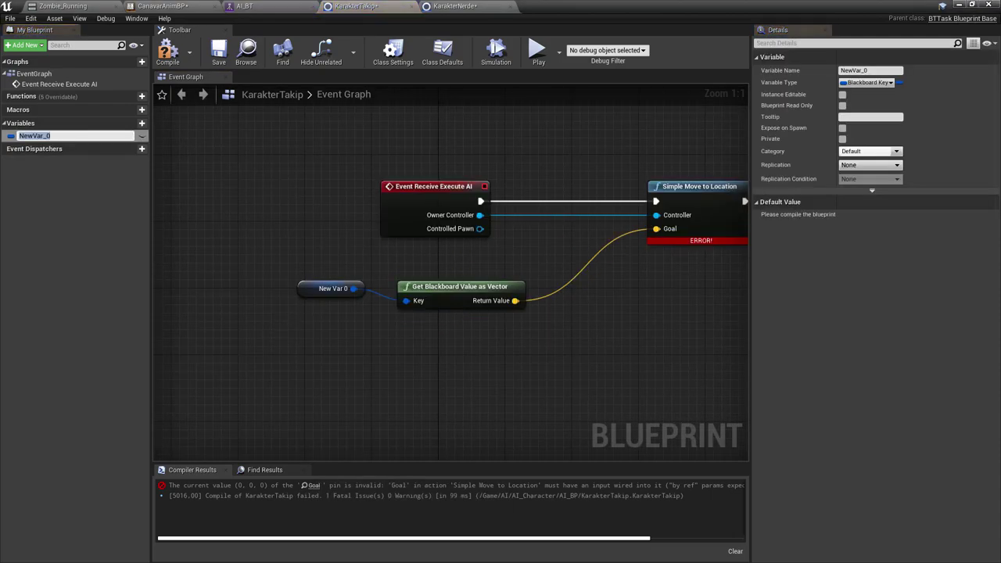
right_click_drag(238, 284, 358, 315)
left_click(358, 315)
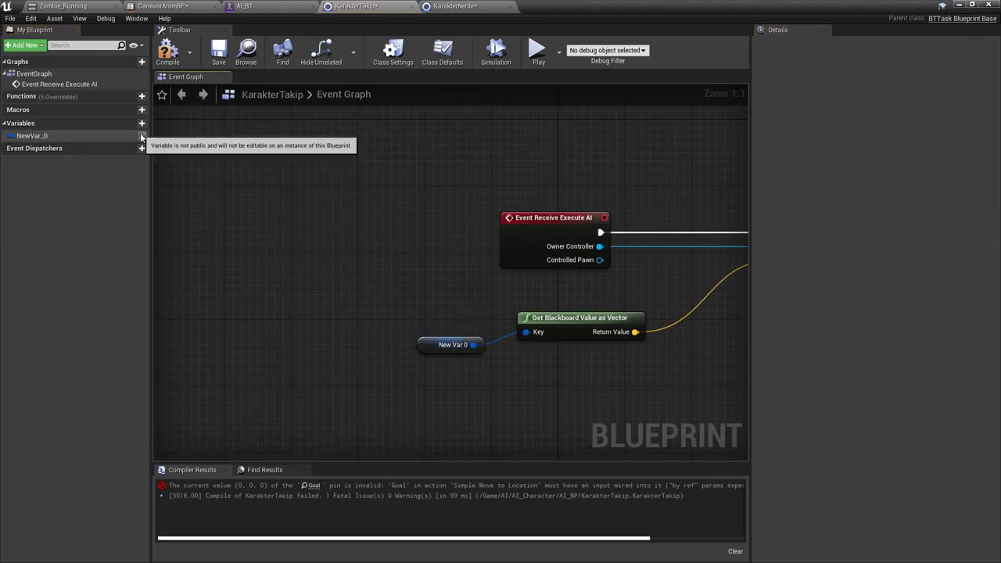
Make NewVar_0 instance editable and give it a new name.
left_click(142, 136)
right_click(74, 132)
left_click(215, 133)
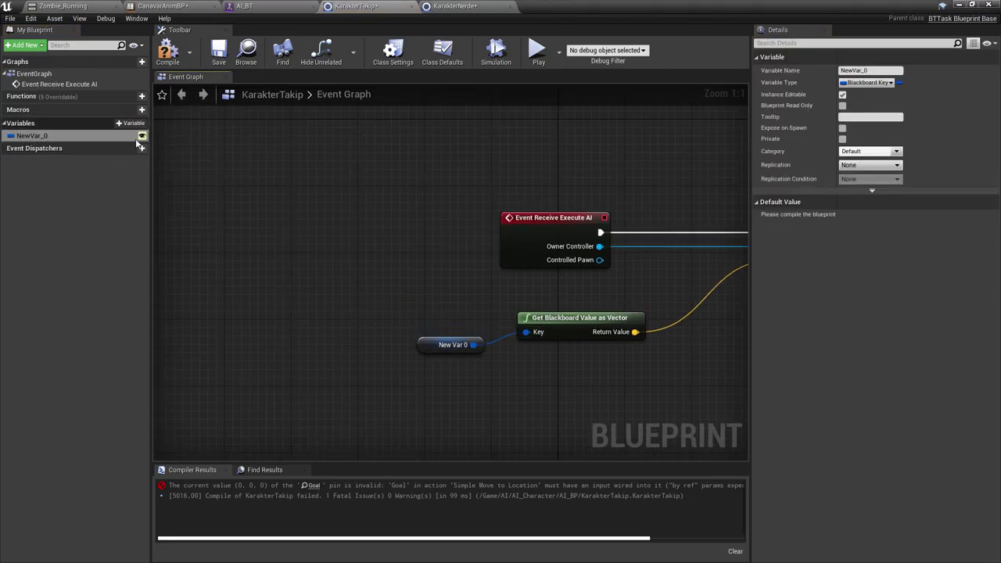
right_click_drag(210, 143, 264, 143)
right_click(79, 135)
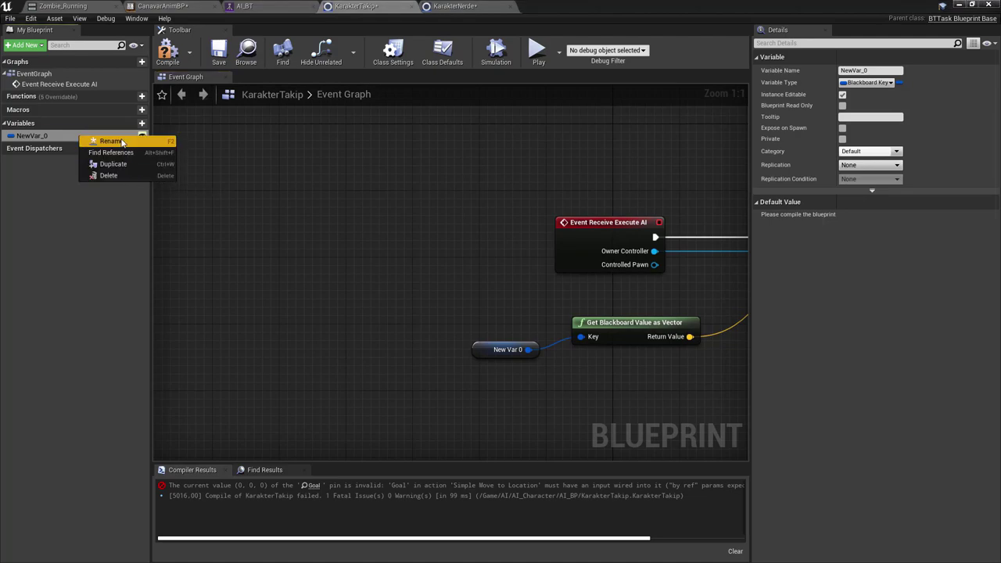
left_click(94, 140)
type("BB_CharacterLocati")
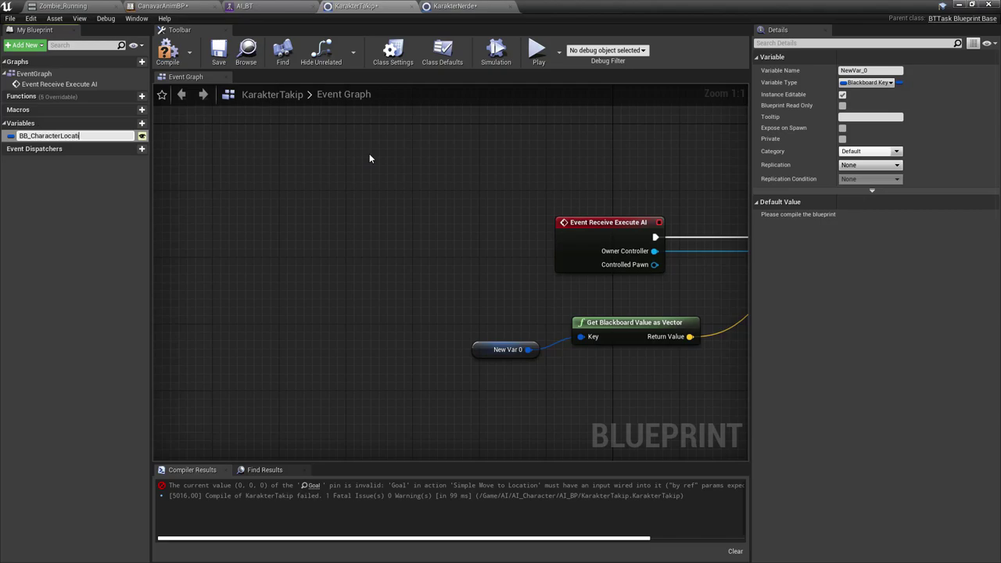
type("o")
key("Return")
Finish renaming the variable to BB_CharacterLocation and compile KarakterTakip.
right_click(84, 136)
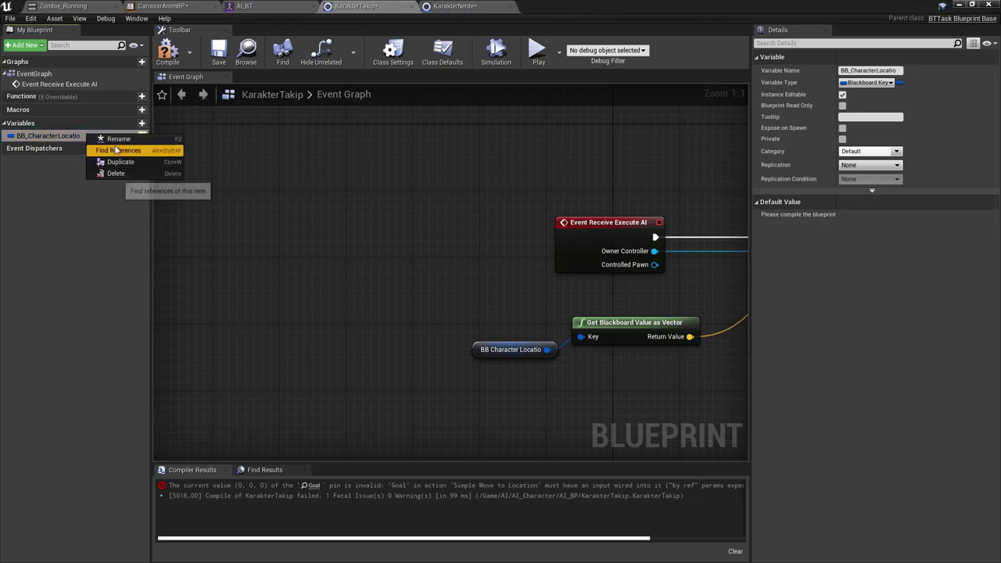
left_click(117, 149)
left_click(116, 138)
type("n")
key("Return")
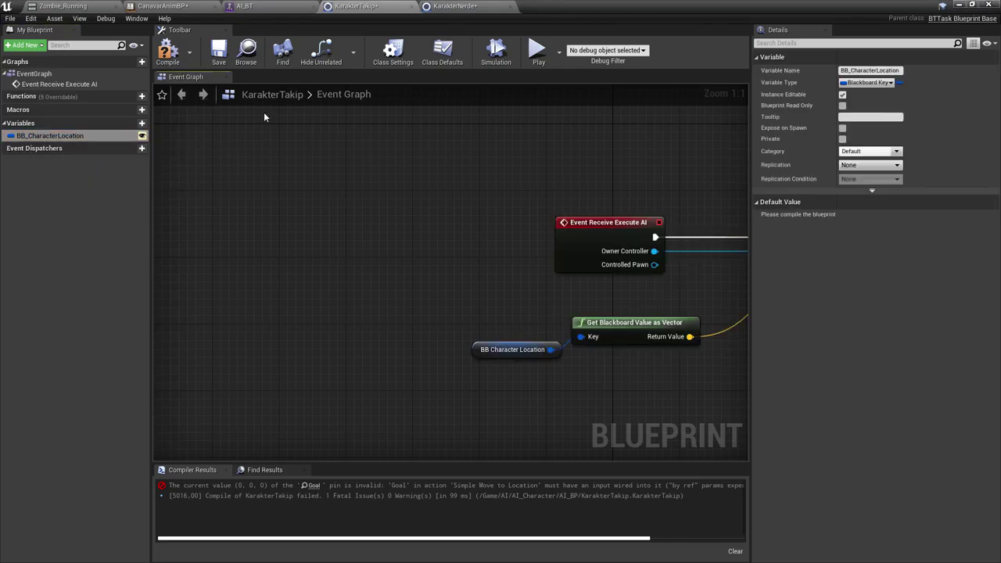
left_click(168, 51)
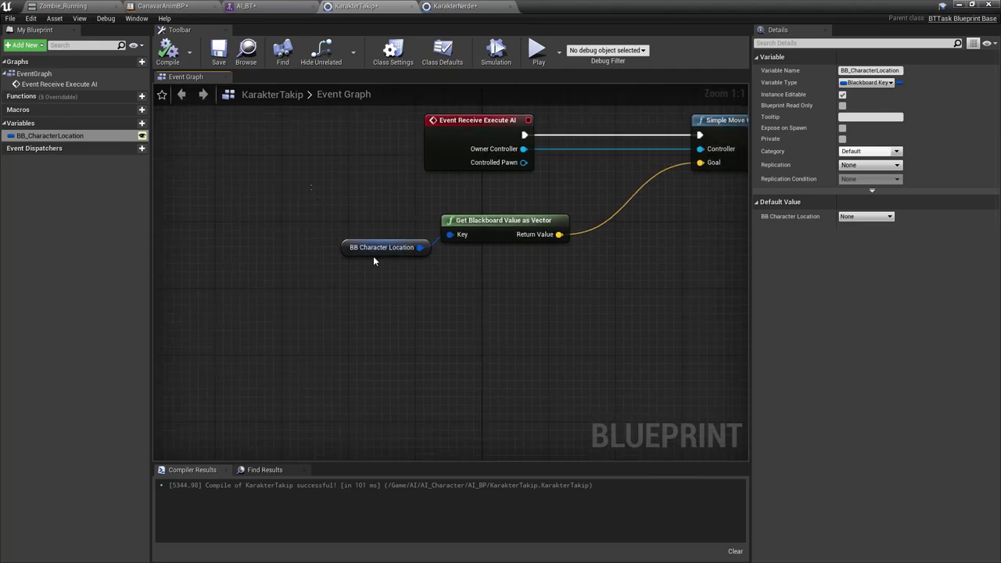
left_click(367, 248)
Cycle through the CanavarAnimBP, Zombie_Running and KarakterTakip tabs, ending on AI_BT.
left_click(326, 198)
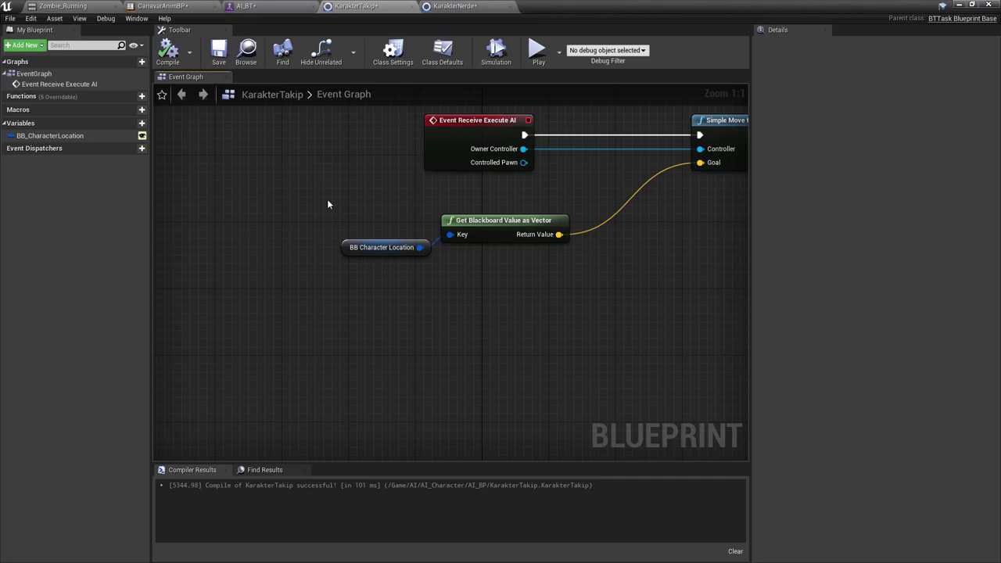
left_click(235, 5)
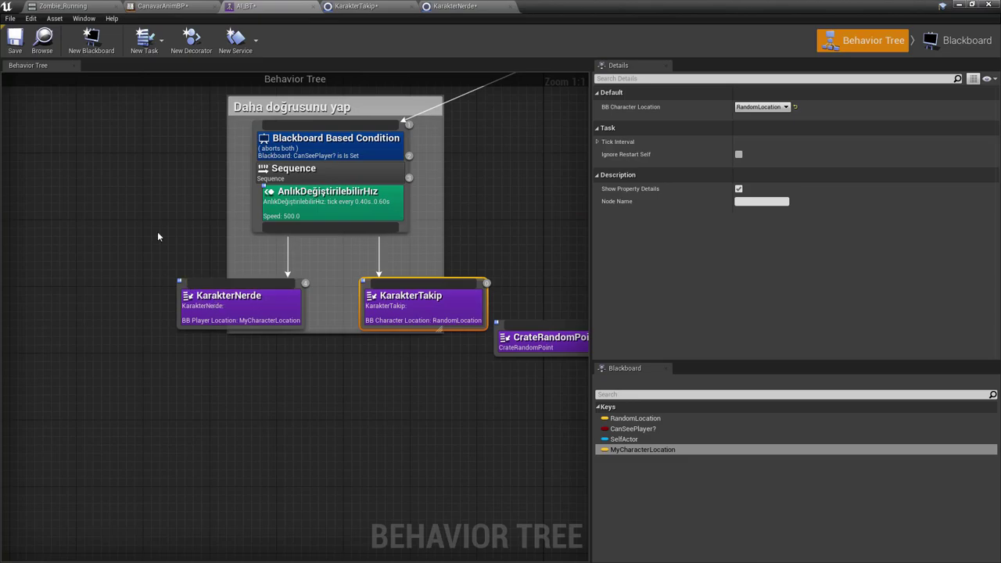
left_click(160, 5)
left_click(243, 5)
left_click(62, 5)
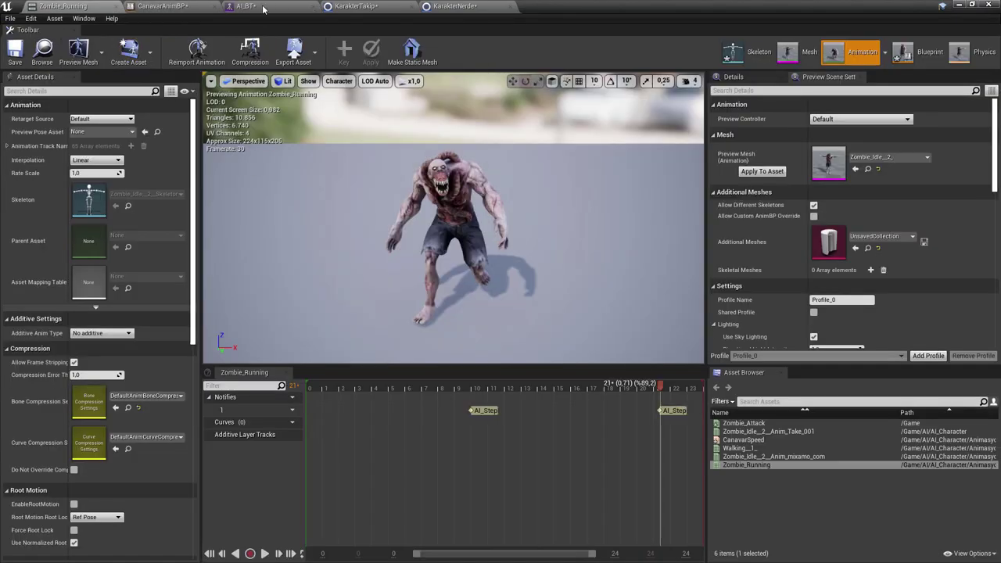
left_click(356, 6)
left_click(266, 6)
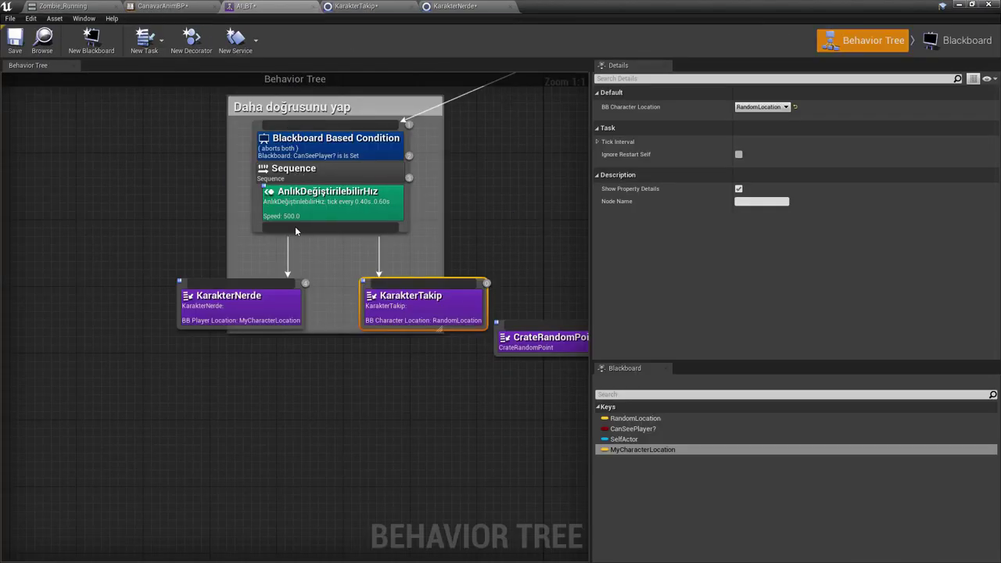
Inspect the BB Character Location node in the KarakterTakip task blueprint, then reselect the task in AI_BT.
double_click(399, 313)
left_click(368, 265)
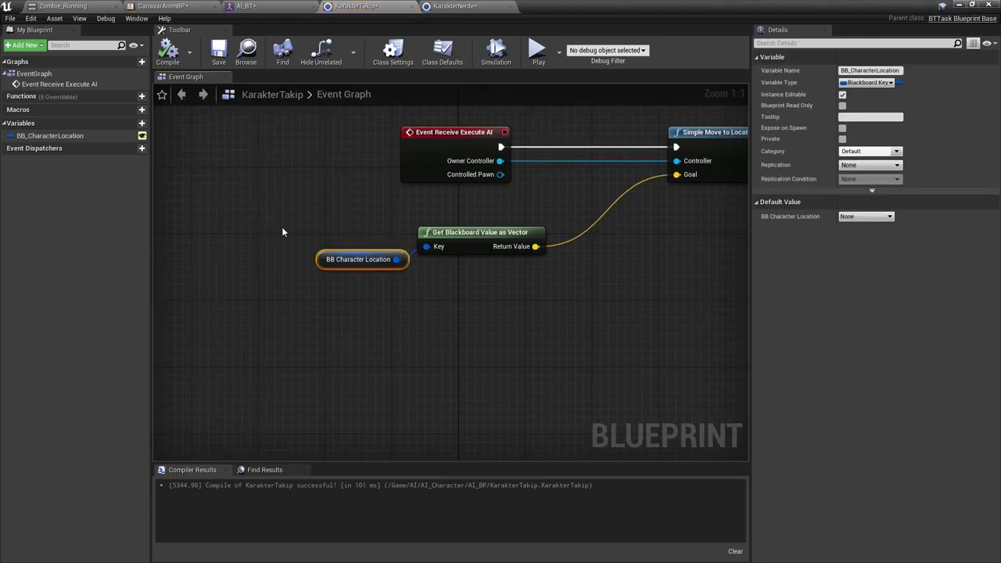
left_click(281, 226)
left_click(358, 261)
left_click(246, 6)
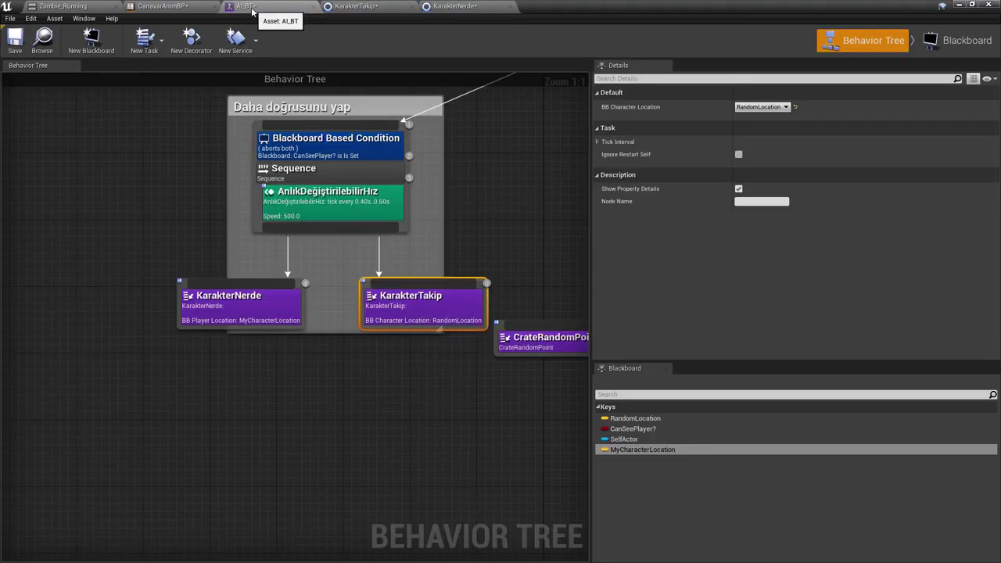
right_click_drag(182, 114, 210, 127)
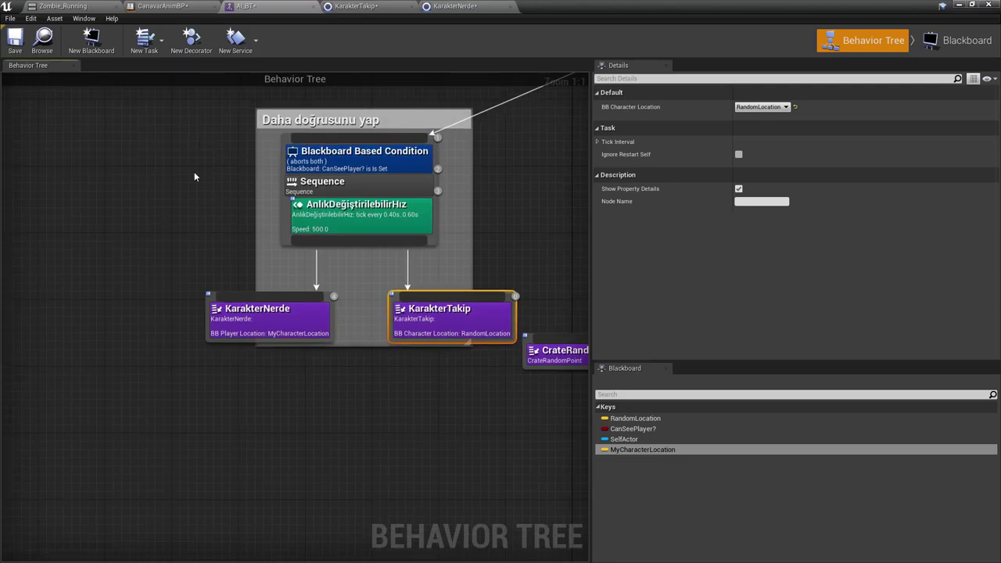
left_click(405, 286)
left_click(424, 306)
Check the KarakterTakip node's BB Character Location choices, leaving it on RandomLocation.
left_click(162, 5)
left_click(355, 5)
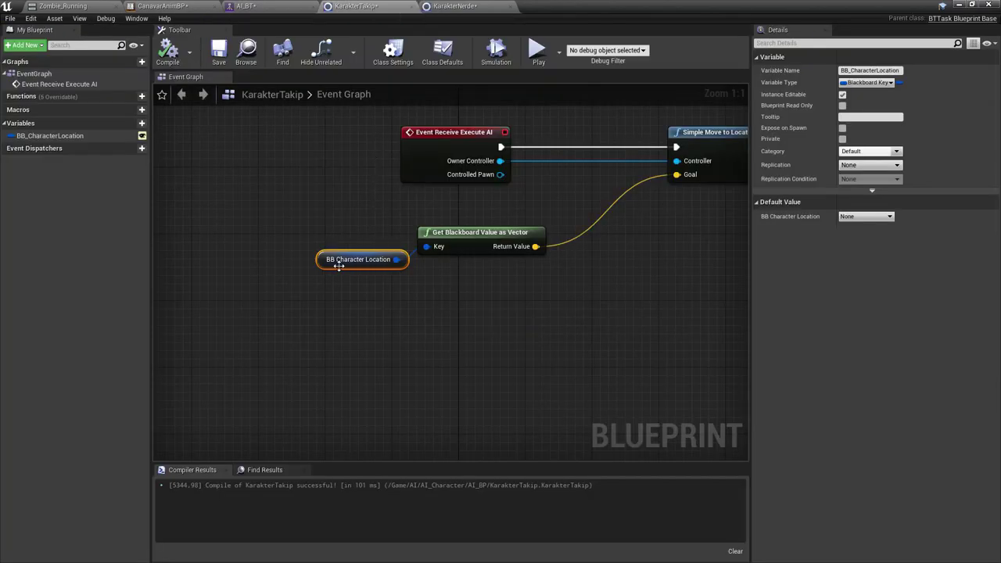
left_click(245, 5)
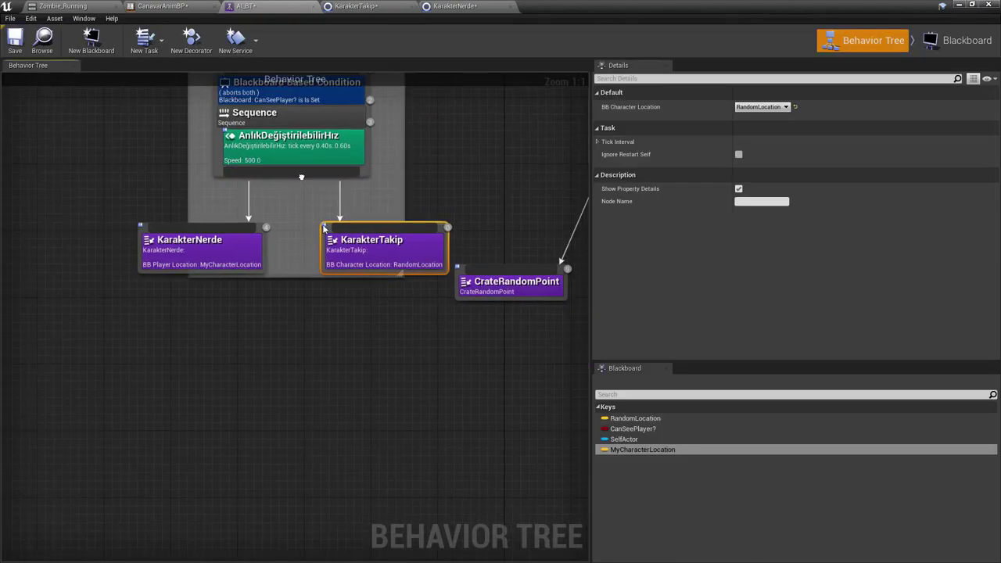
left_click(357, 262)
left_click(599, 97)
left_click(599, 97)
left_click(599, 97)
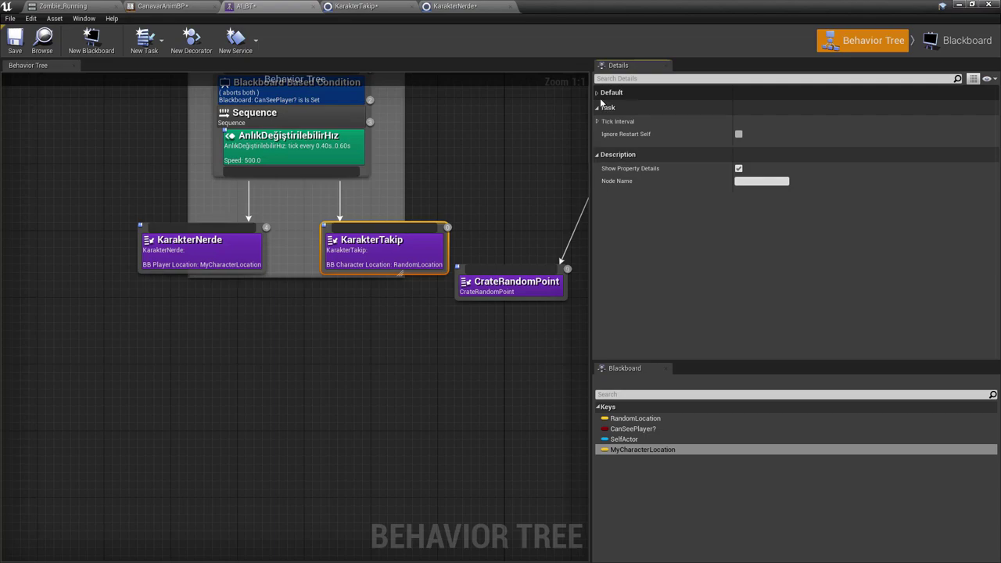
left_click(599, 97)
left_click(763, 106)
left_click(796, 109)
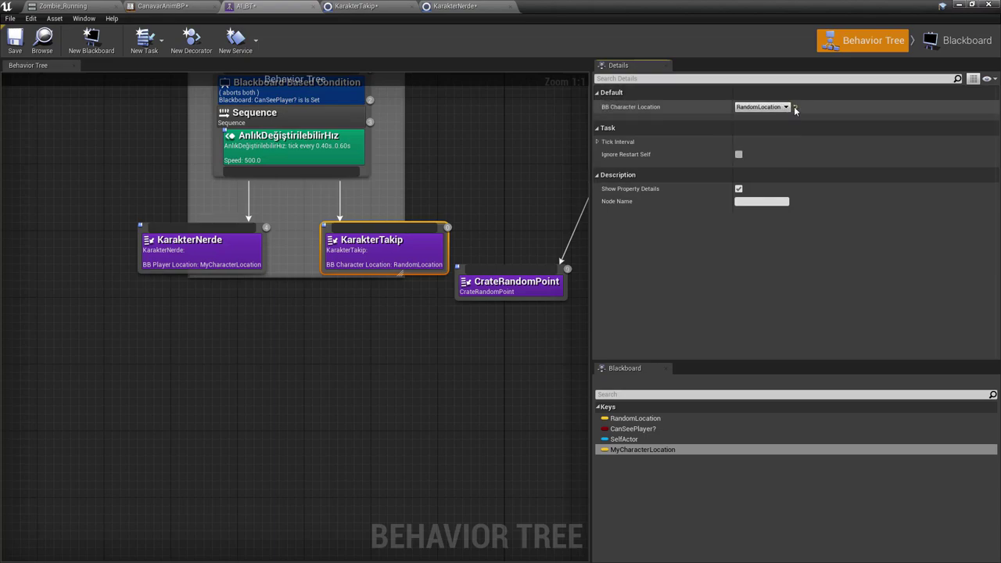
left_click(468, 149)
left_click(387, 244)
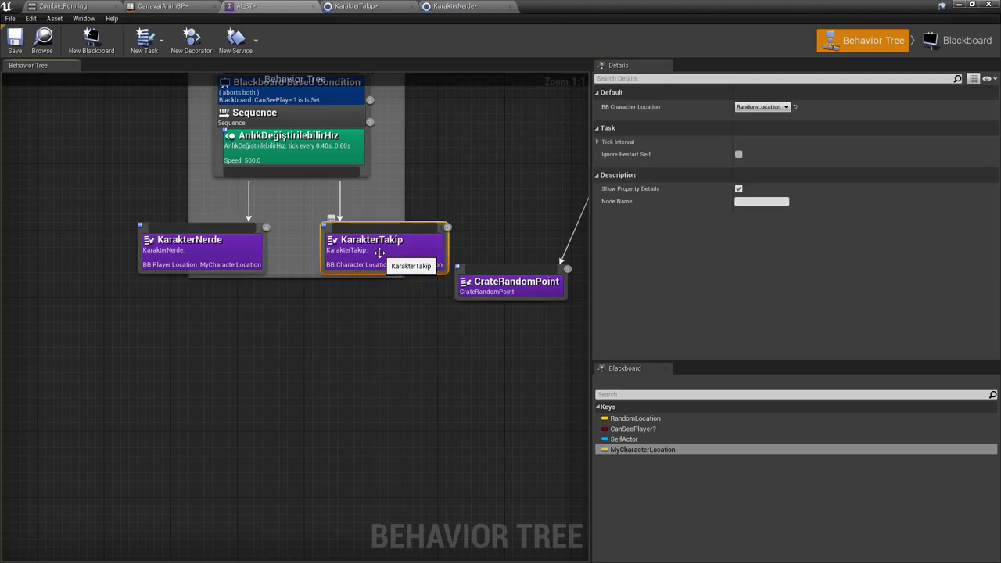
Recompile the KarakterTakip blueprint and compare KarakterNerde's blackboard key in AI_BT.
double_click(379, 253)
left_click(362, 271)
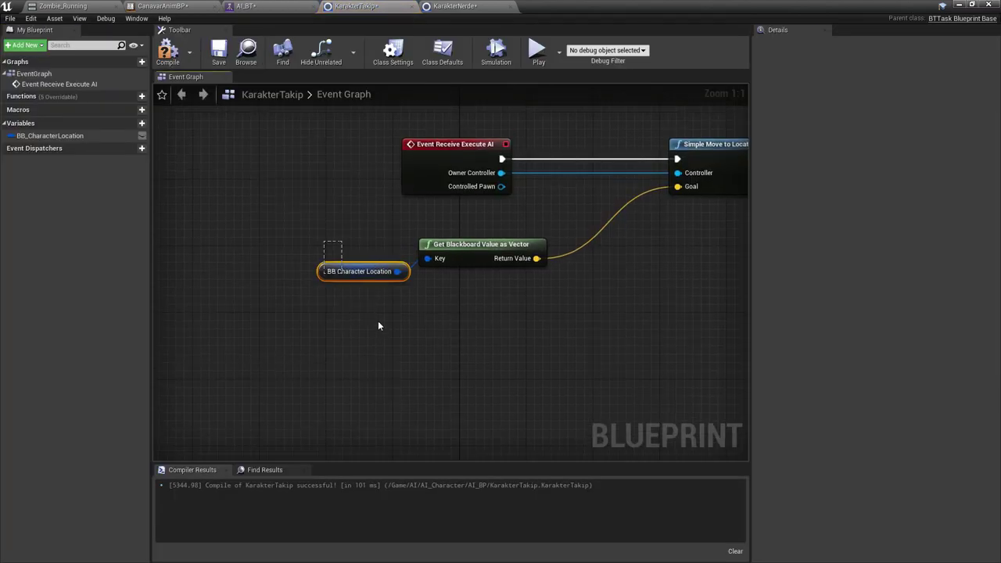
left_click(166, 51)
left_click(258, 5)
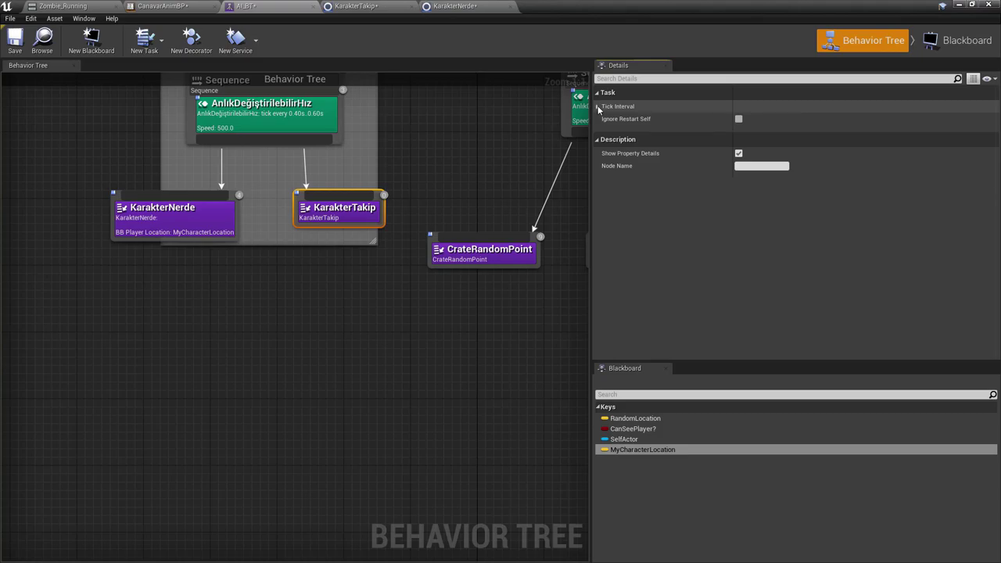
left_click(413, 170)
left_click(186, 218)
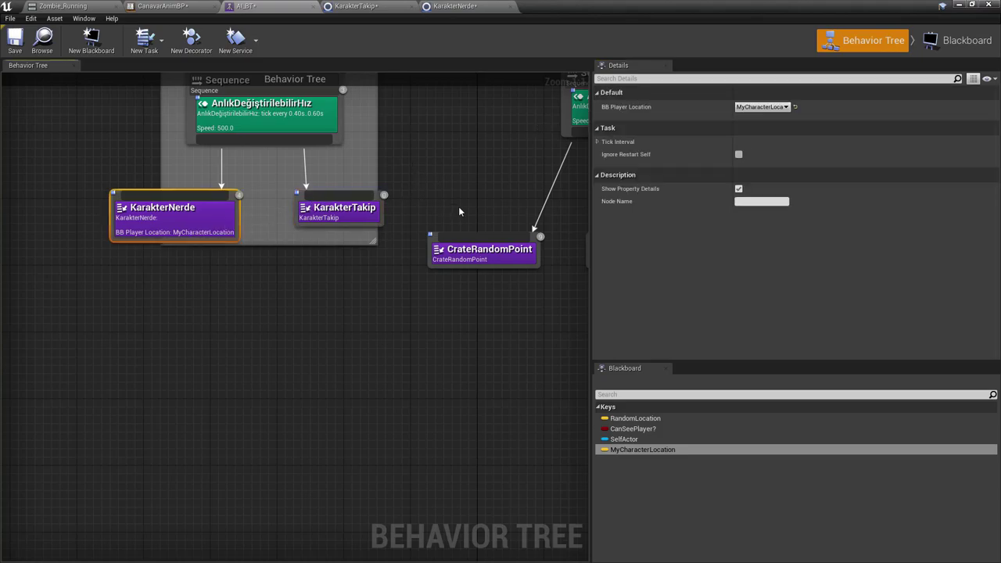
double_click(334, 216)
Inspect BB_CharacterLocation, view the KarakterNerde blueprint, and return to the Blackboard Based Condition in AI_BT.
left_click(117, 136)
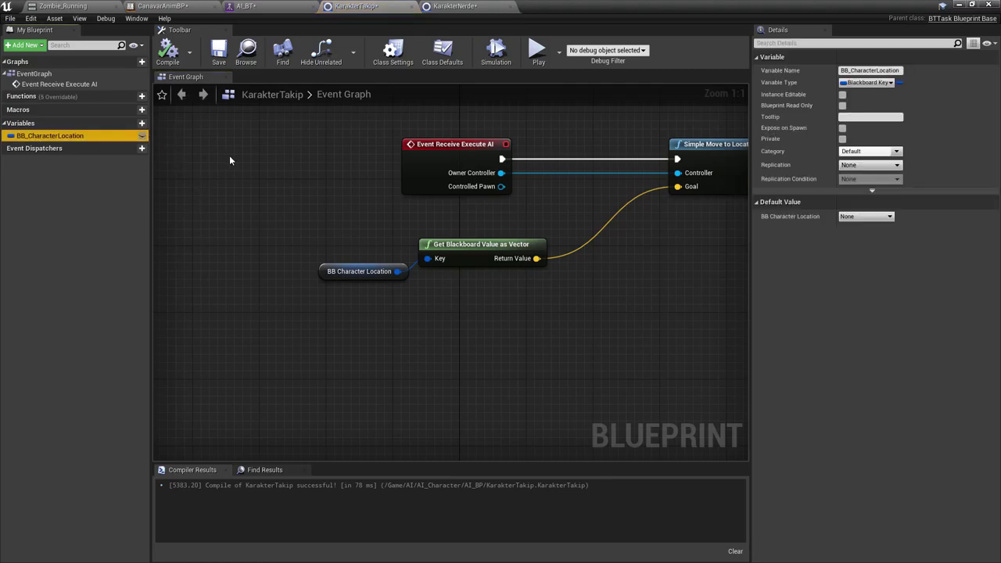
left_click(266, 6)
right_click_drag(287, 154, 258, 142)
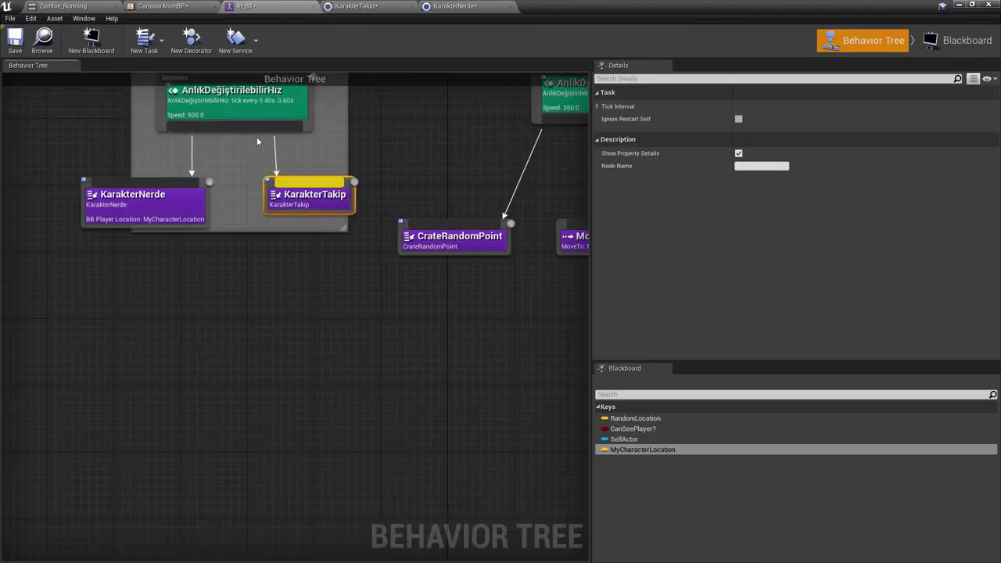
left_click(182, 5)
left_click(356, 6)
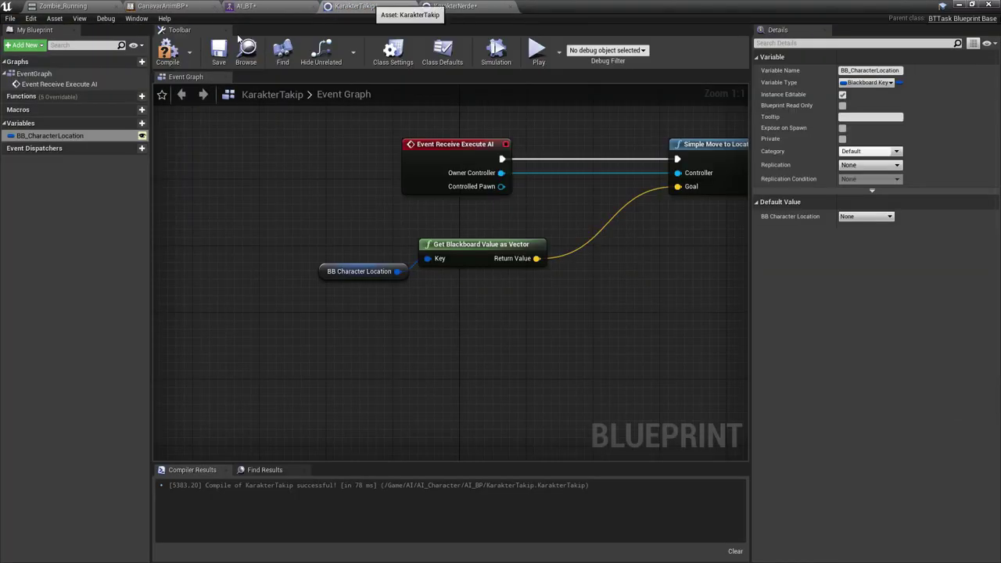
left_click(455, 5)
left_click(246, 5)
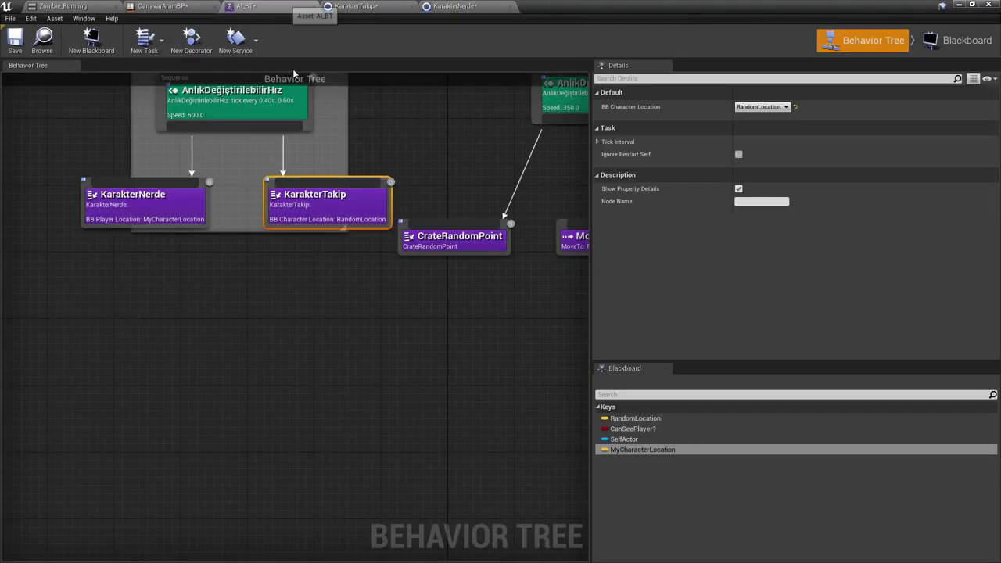
right_click_drag(410, 195, 418, 212)
right_click_drag(354, 228, 401, 261)
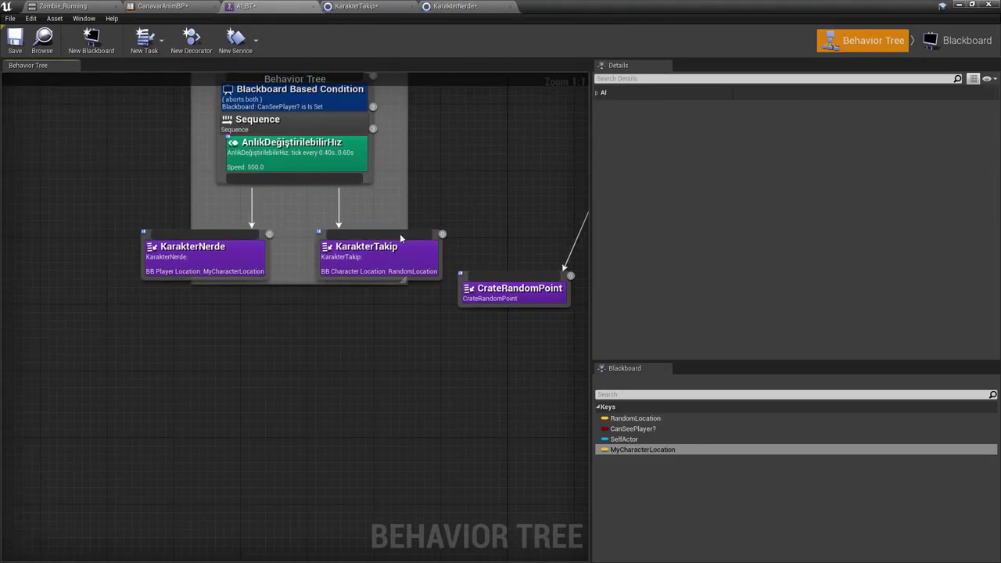
Set KarakterTakip's BB Character Location to MyCharacterLocation, matching KarakterNerde.
left_click(768, 110)
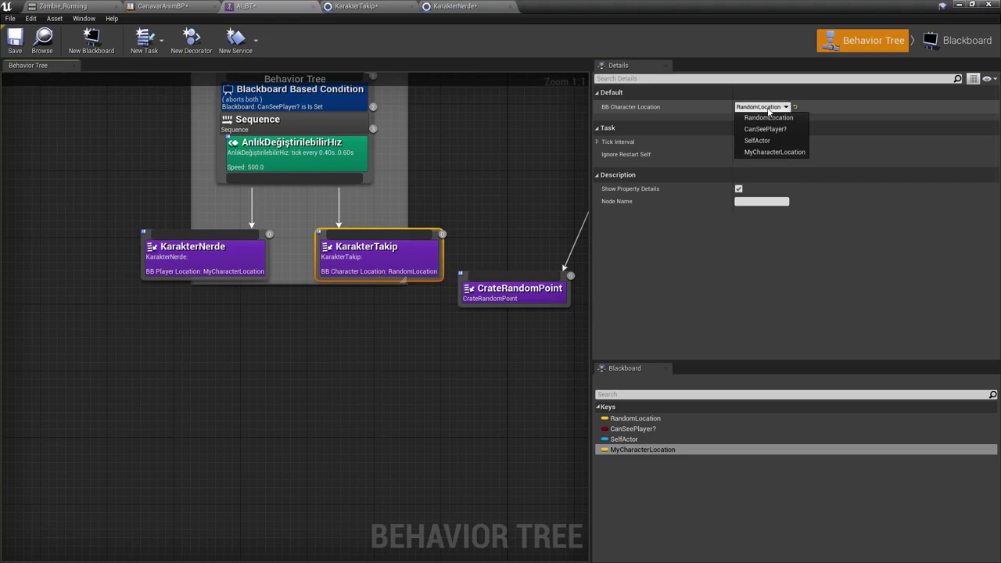
left_click(769, 117)
right_click_drag(205, 251, 263, 226)
left_click(263, 226)
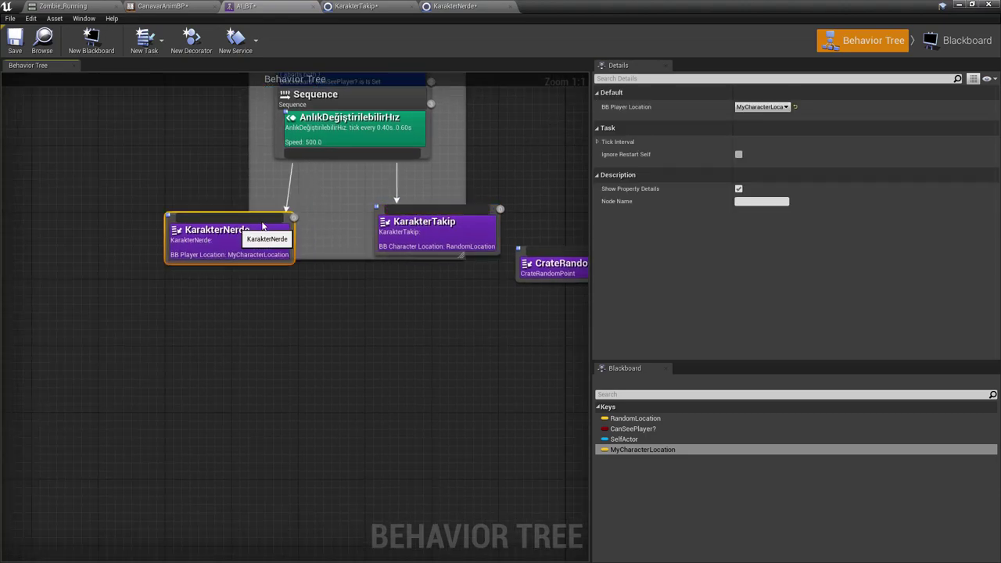
mouse_move(407, 226)
left_mouse_down()
mouse_move(391, 243)
mouse_move(414, 249)
left_mouse_up()
left_click(273, 240)
left_click(763, 106)
left_click(762, 153)
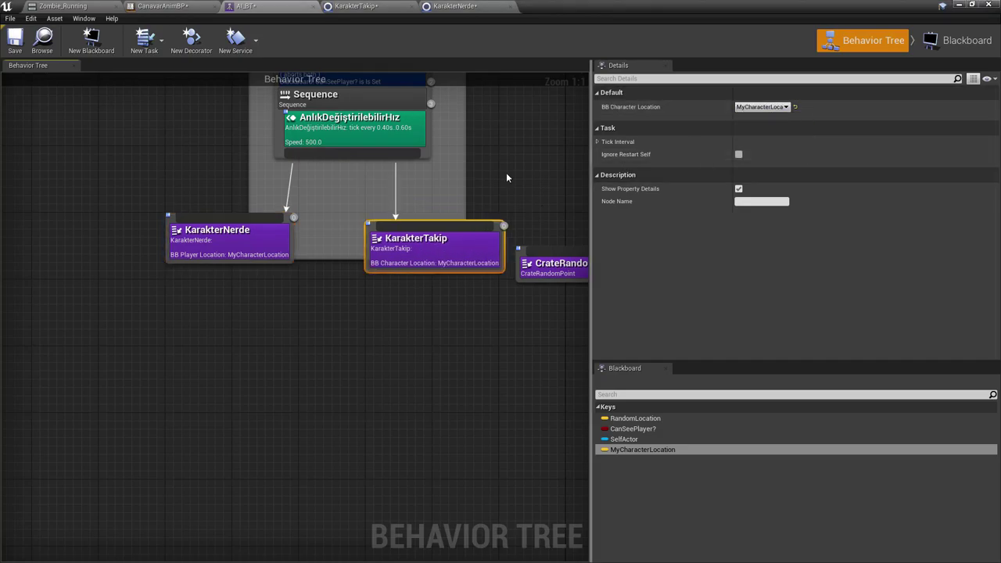
Save the behavior tree and select the Daha doğrusunu yap comment box.
right_click_drag(507, 177, 505, 235)
left_click(526, 202)
left_click(15, 39)
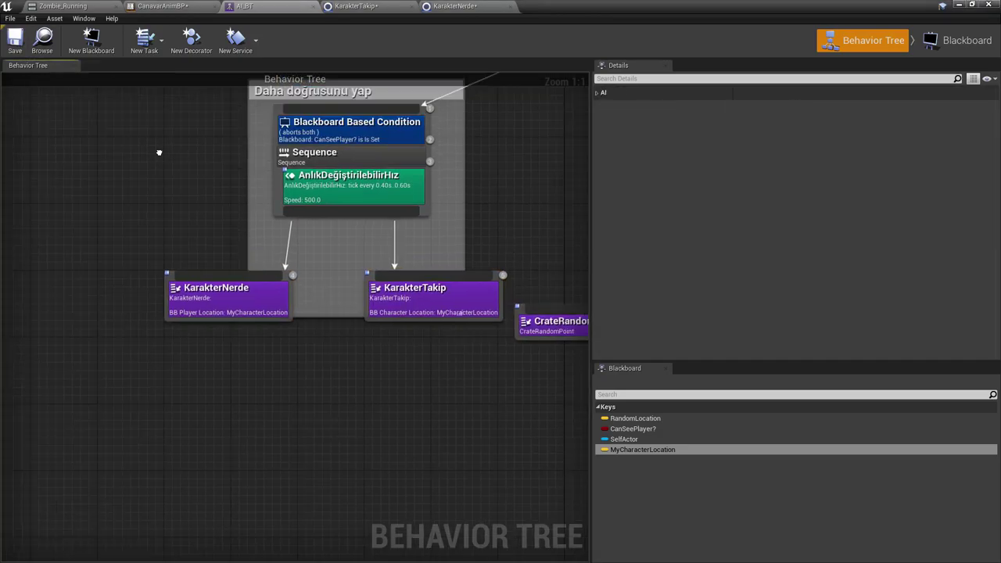
right_click_drag(159, 152, 124, 201)
left_click_drag(121, 143, 407, 413)
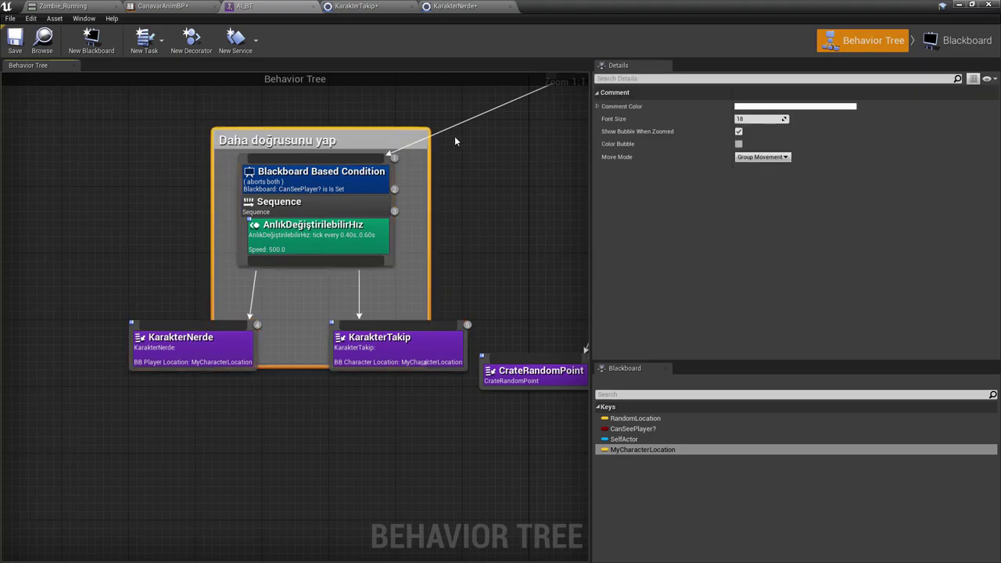
Delete the Daha doğrusunu yap comment box and move the left branch lower.
key("Delete")
right_click_drag(451, 142, 408, 87)
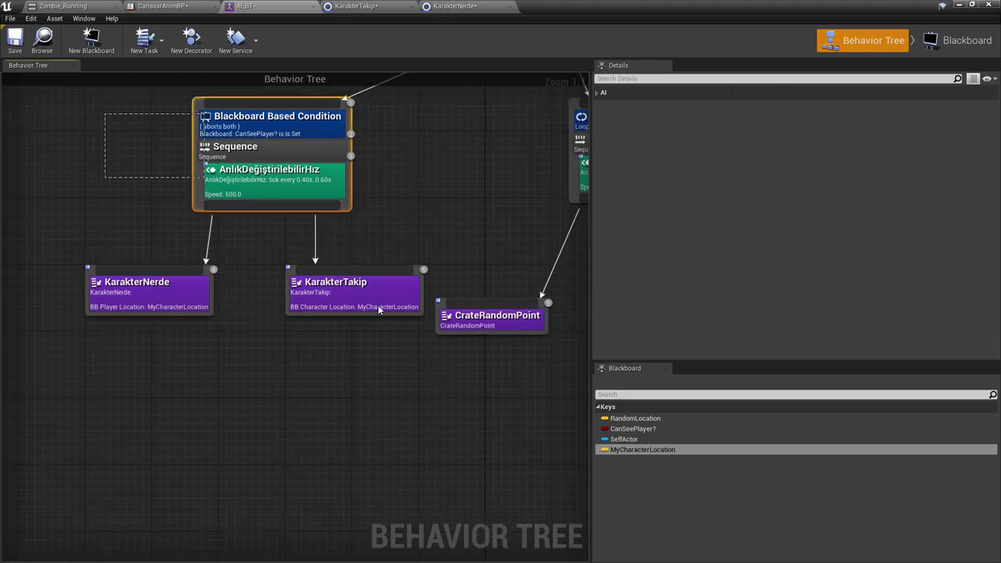
right_click_drag(379, 310, 316, 233)
scroll(364, 286, "down", 2)
scroll(299, 269, "down", 1)
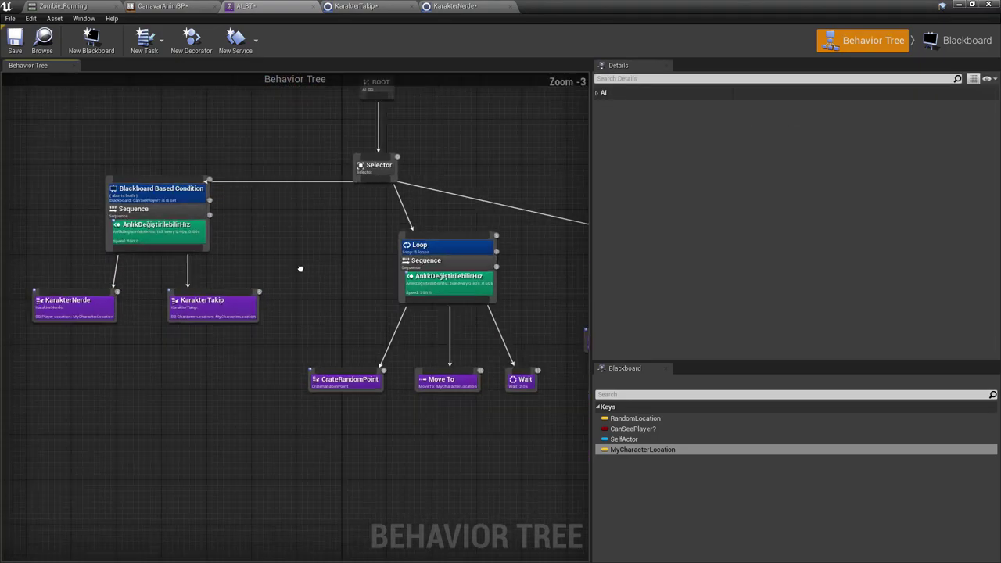
right_click_drag(300, 269, 232, 272)
left_click_drag(164, 178, 152, 225)
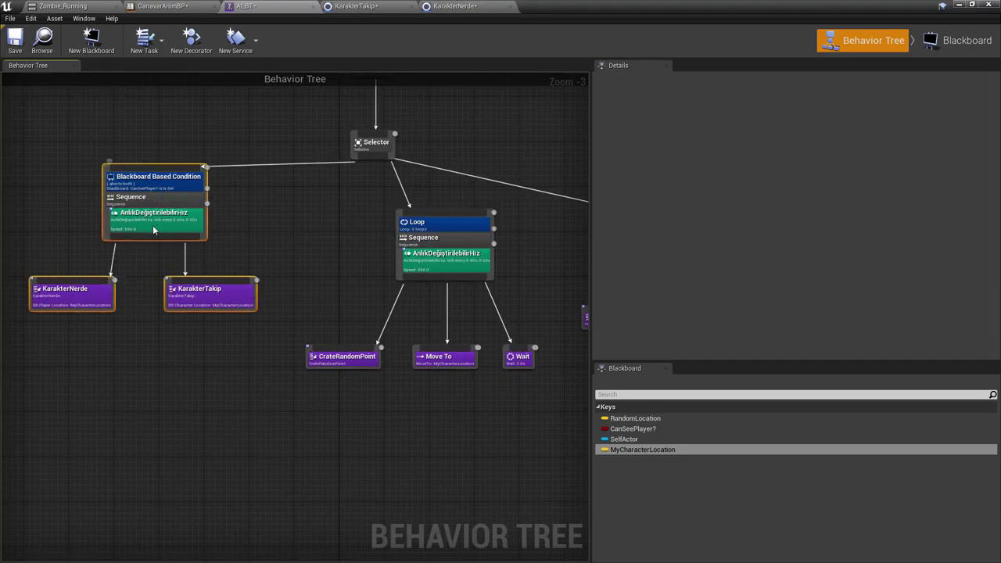
Tidy the right KarakterTakip branch around the ROOT node and save the behavior tree.
right_click_drag(196, 243, 16, 197)
left_click_drag(312, 165, 471, 314)
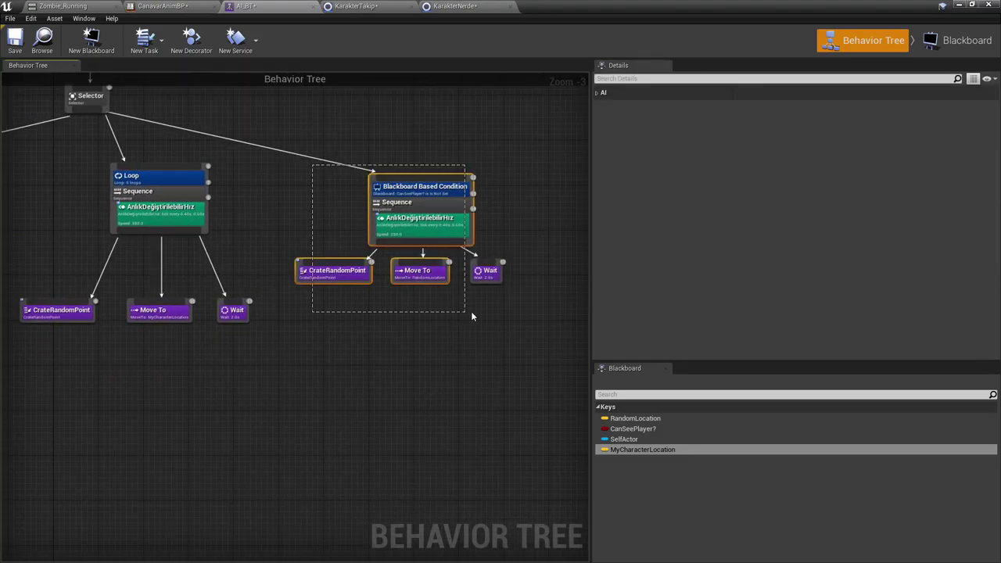
left_click(475, 317)
right_click_drag(475, 318, 564, 334)
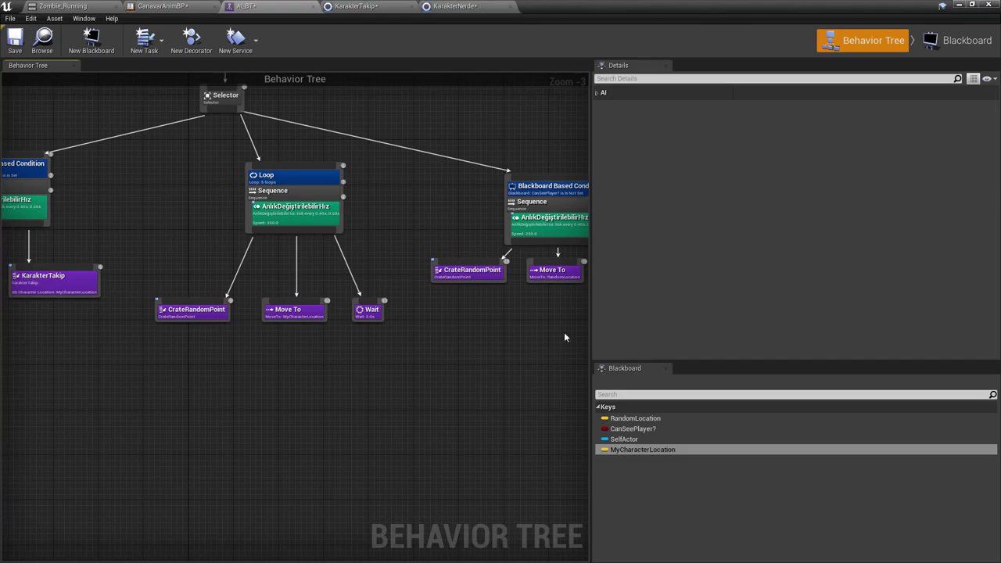
right_click_drag(556, 313, 470, 328)
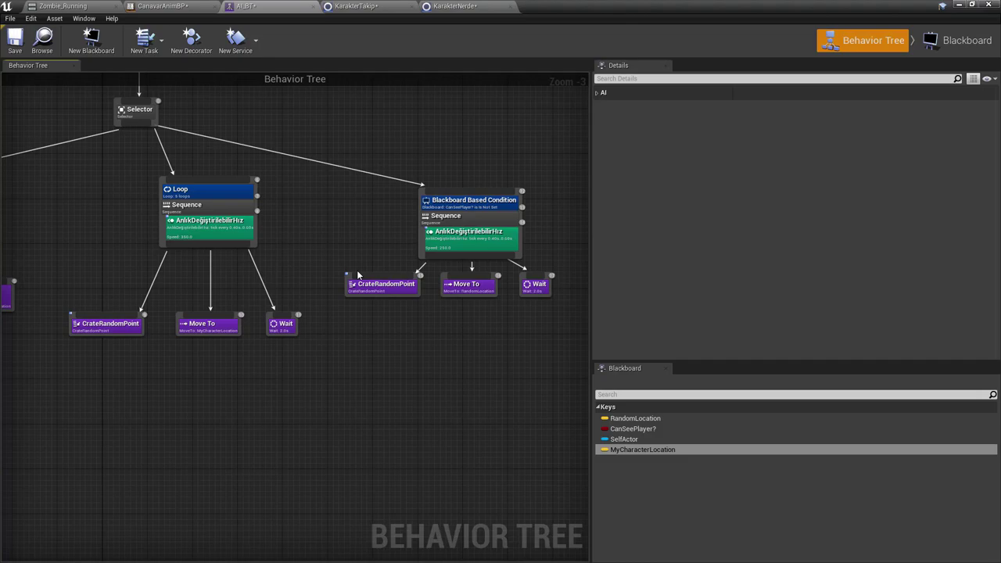
right_click_drag(349, 201, 693, 296)
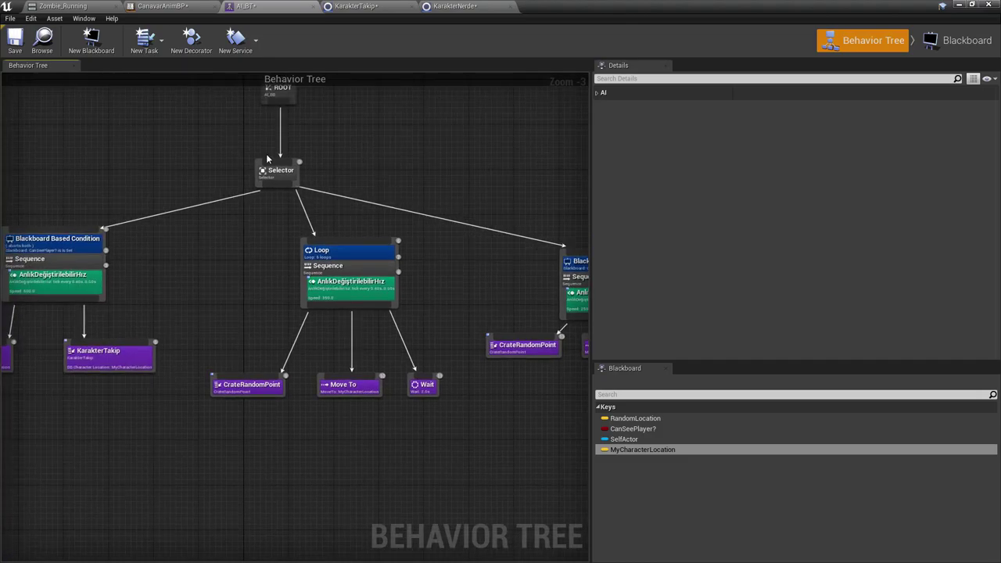
left_click(15, 39)
Minimize the behavior tree editor and play ThirdPersonExampleMap in the editor.
mouse_move(349, 186)
right_mouse_down()
mouse_move(194, 185)
mouse_move(22, 142)
right_mouse_up()
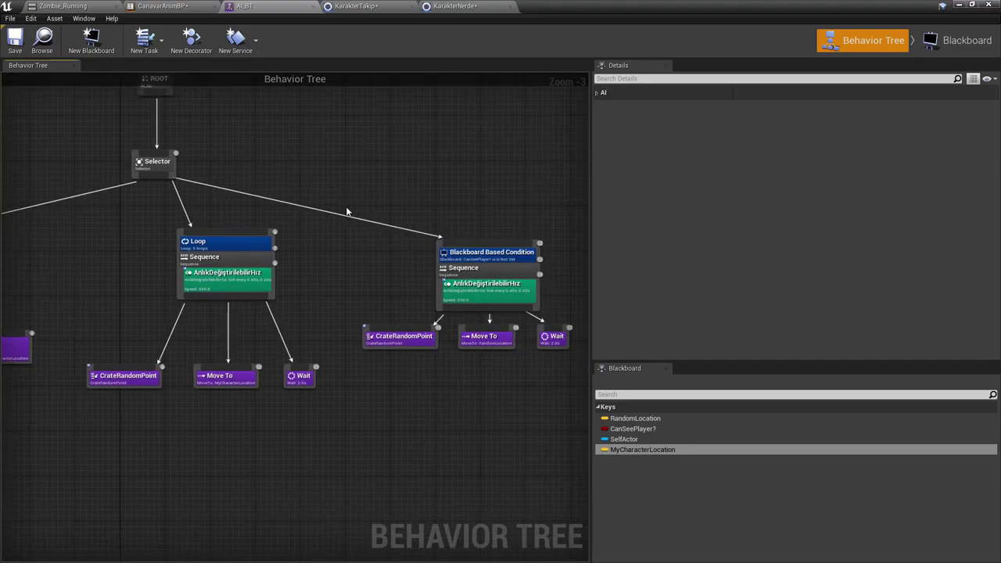
scroll(351, 211, "down", 1)
right_click_drag(352, 211, 440, 178)
left_click(958, 5)
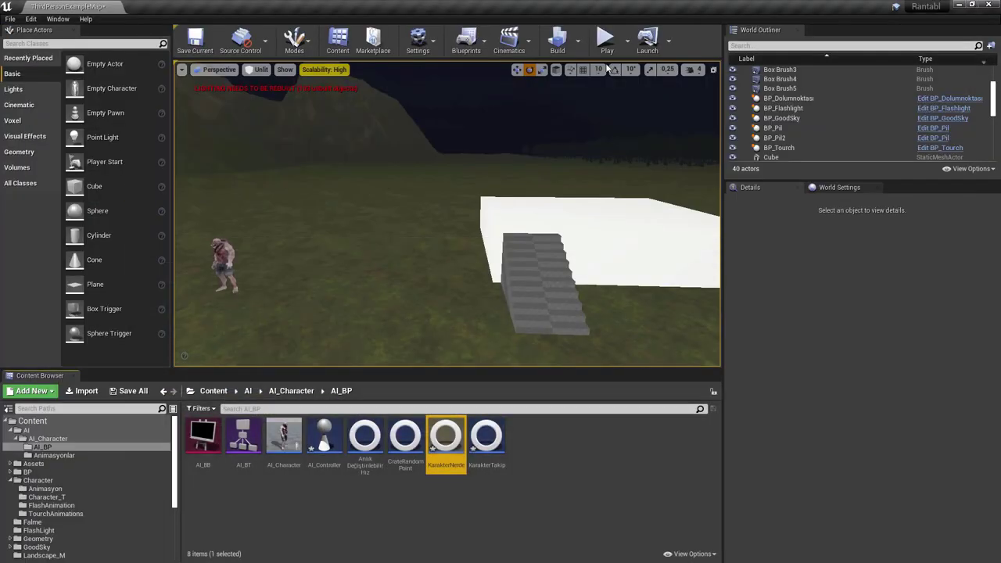
left_click(607, 38)
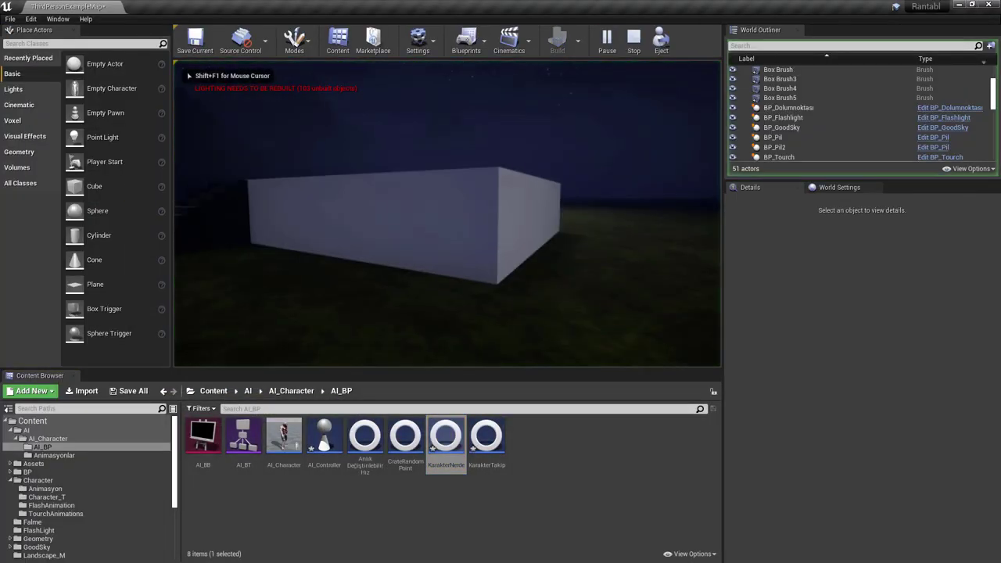
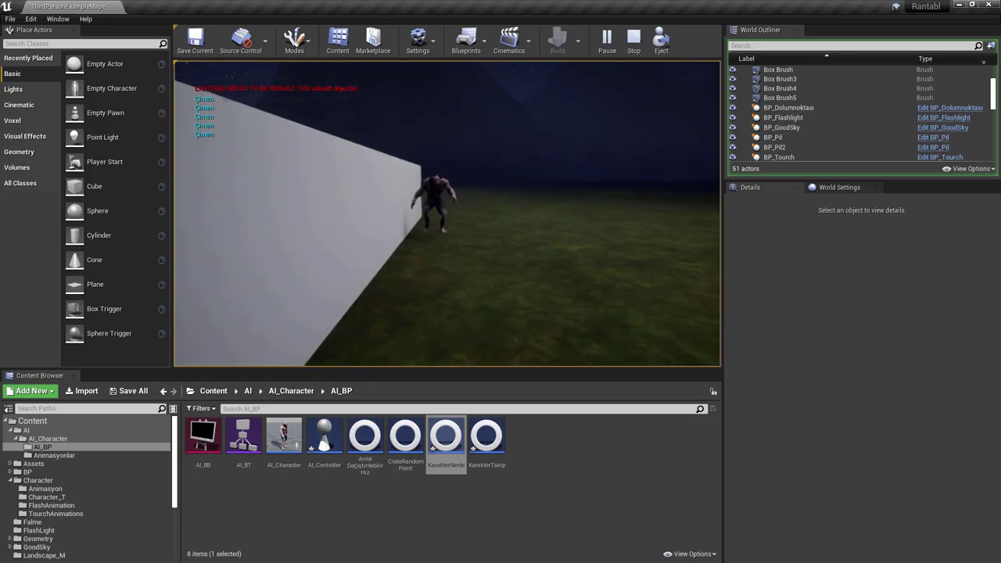
Stop the play test and fly the viewport camera up close to the zombie character.
key("Escape")
right_click_drag(502, 230, 502, 281)
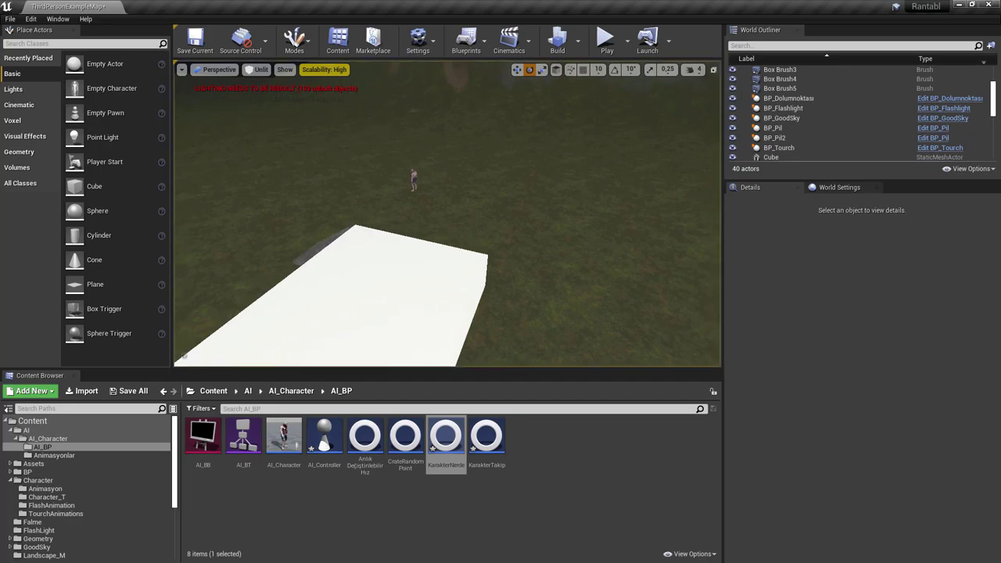
right_click_drag(502, 234, 503, 203)
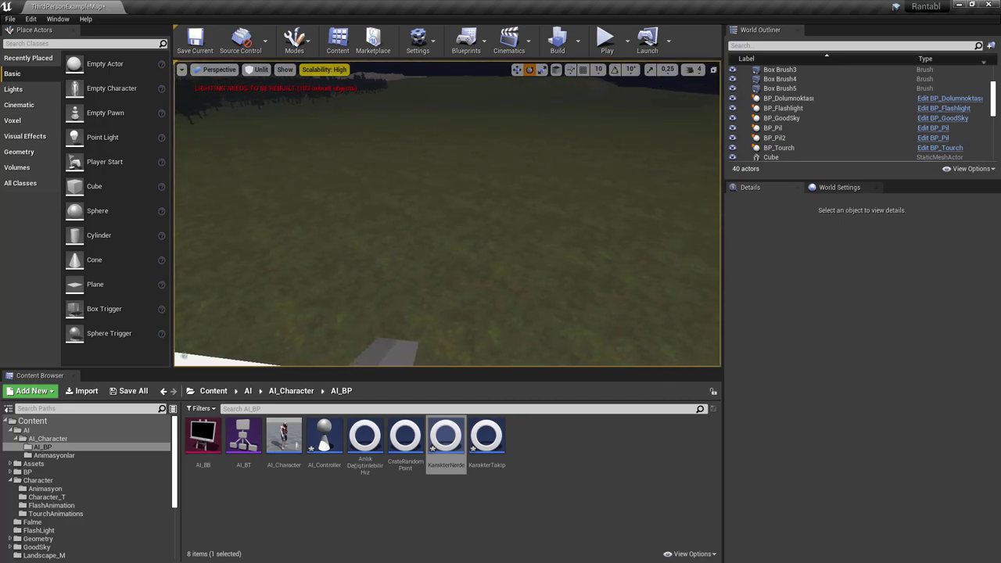
right_click_drag(579, 238, 578, 219)
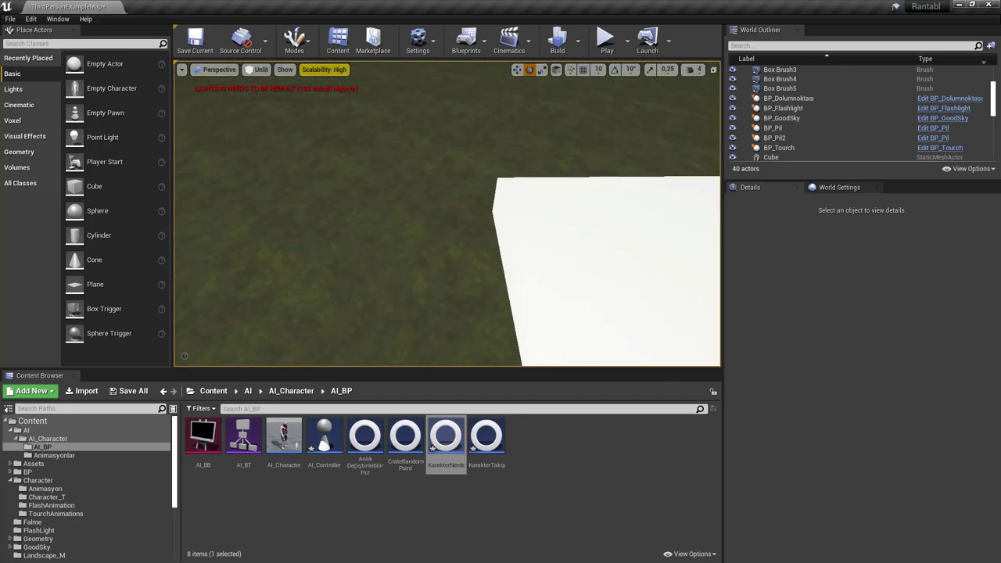
right_click_drag(500, 235, 438, 211)
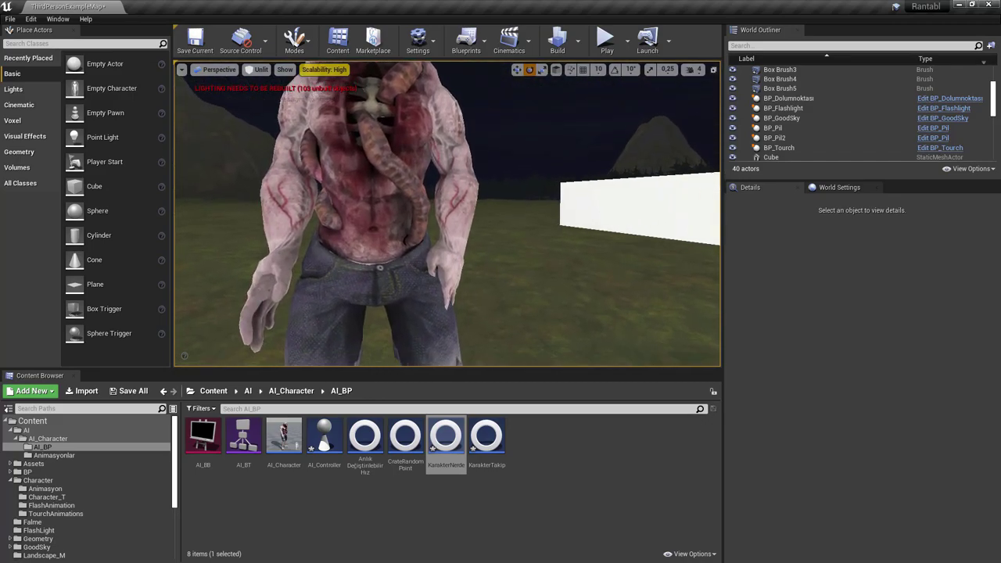
right_click_drag(445, 219, 445, 219)
Reframe the view on the white cube and stairs, then select the AI_BT asset.
mouse_move(446, 226)
right_mouse_down()
mouse_move(452, 240)
mouse_move(462, 235)
right_mouse_up()
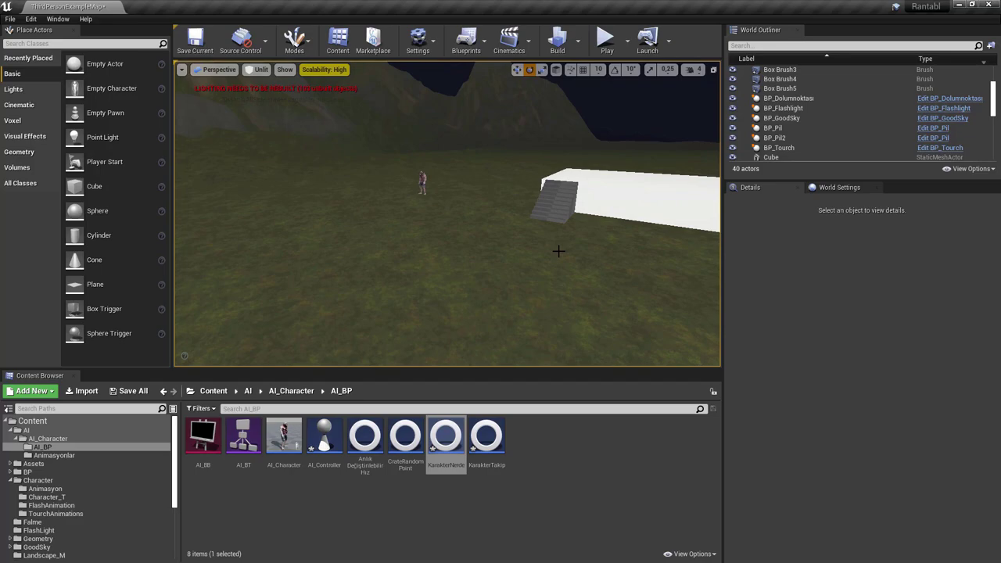
right_click_drag(558, 251, 535, 239)
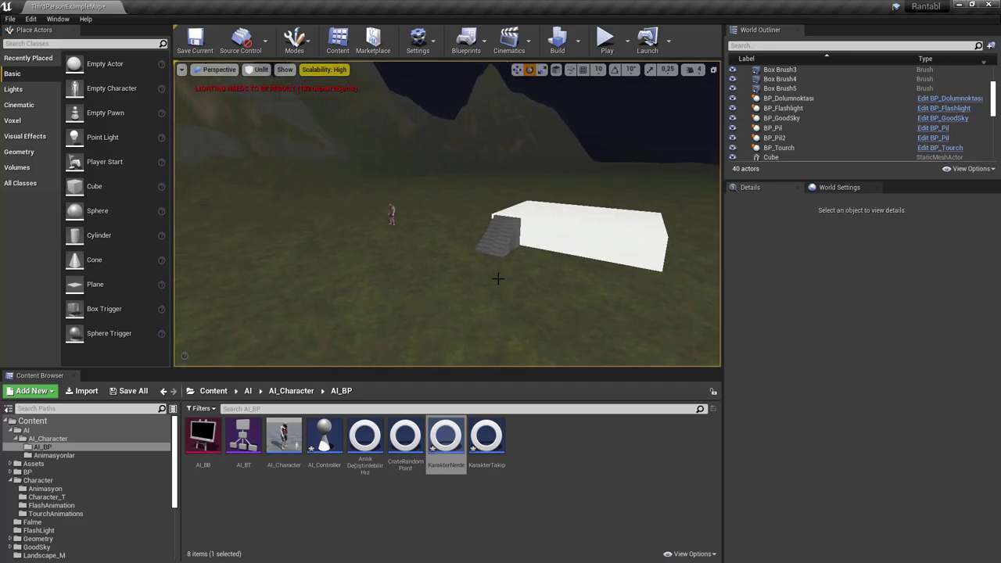
right_click_drag(536, 239, 516, 235)
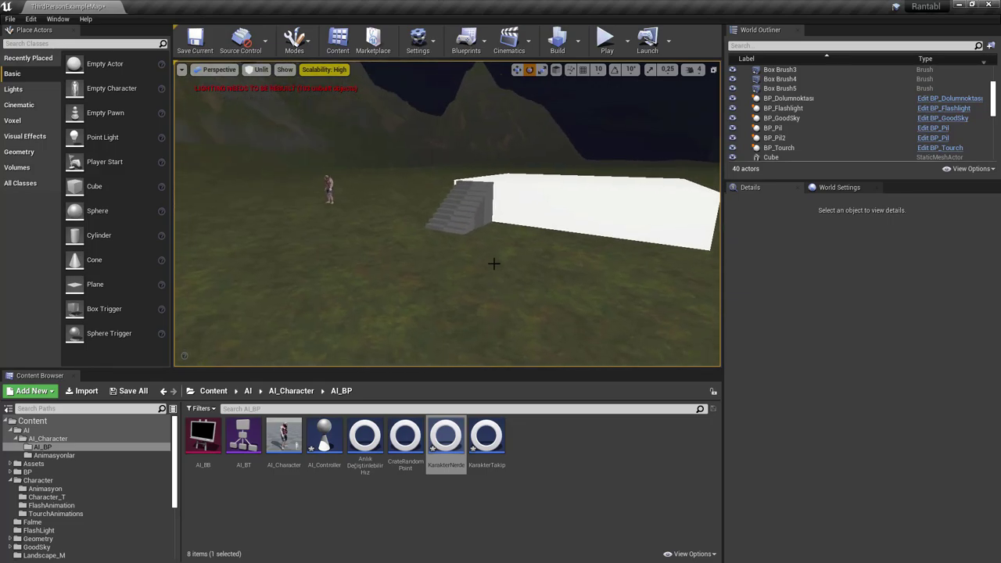
right_click_drag(492, 254, 500, 252)
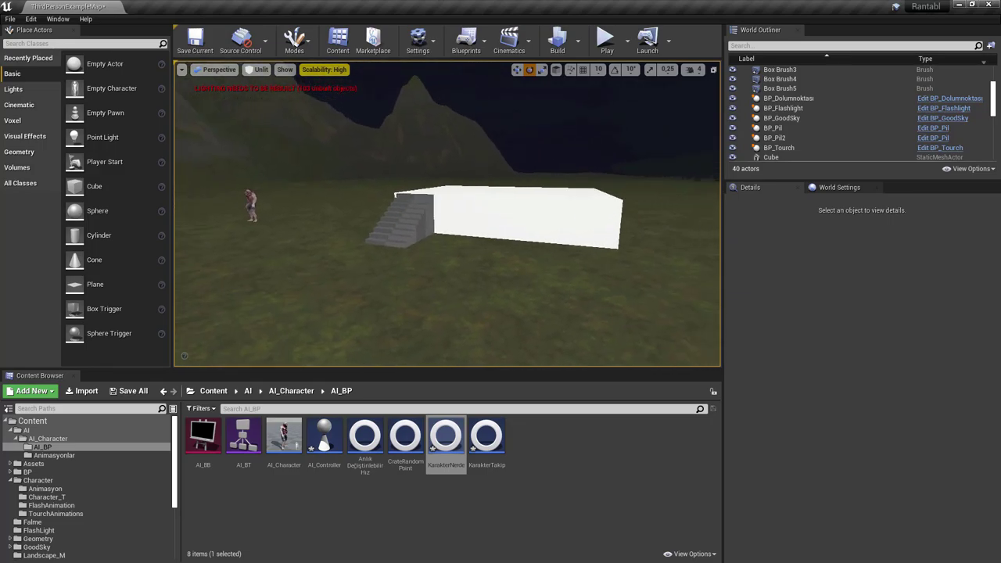
left_click(239, 452)
Open the AI_BT behaviour tree and fit all its nodes in view.
double_click(240, 452)
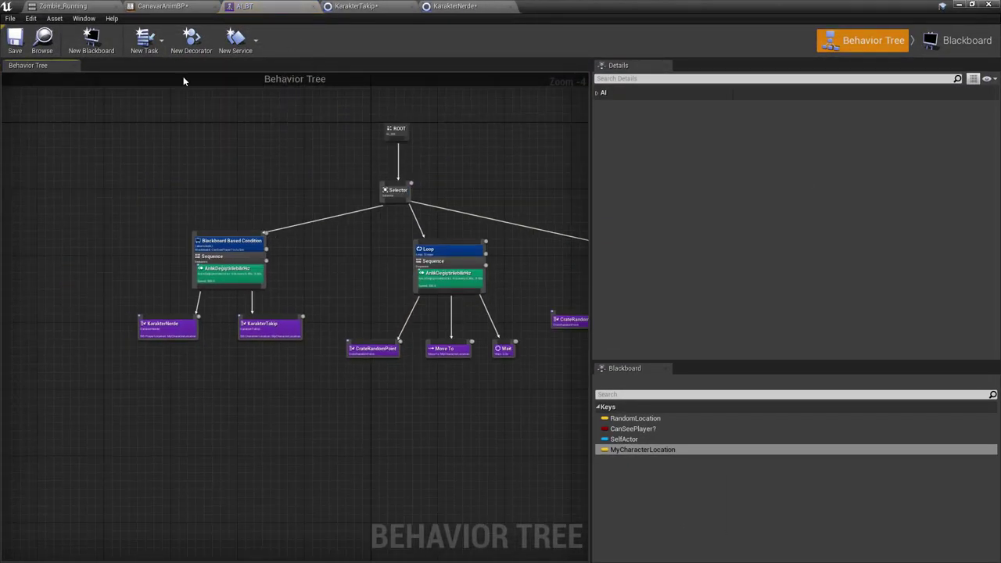
mouse_move(130, 127)
left_mouse_down()
mouse_move(533, 392)
mouse_move(86, 148)
left_mouse_up()
left_click(533, 392)
left_click(189, 150)
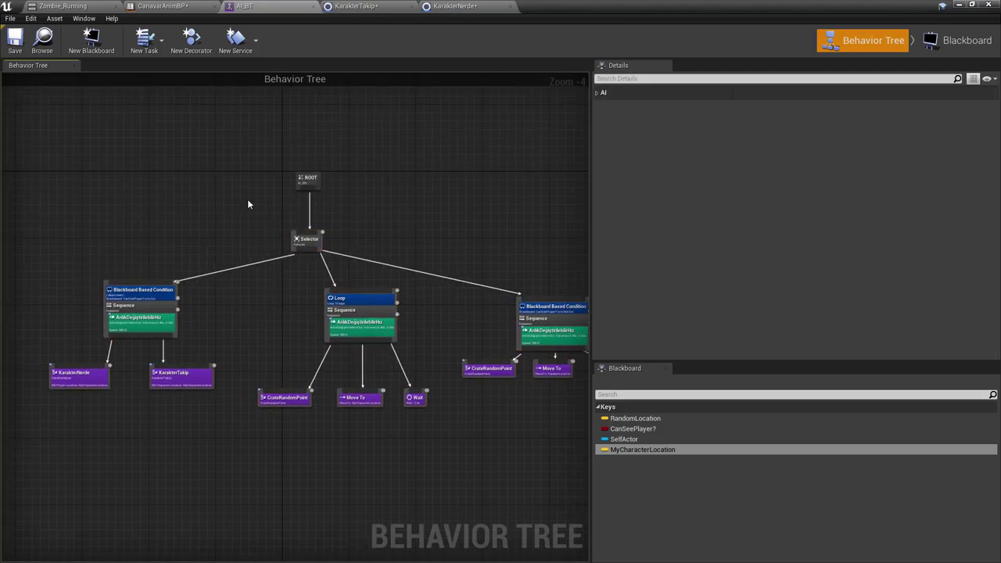
key("Home")
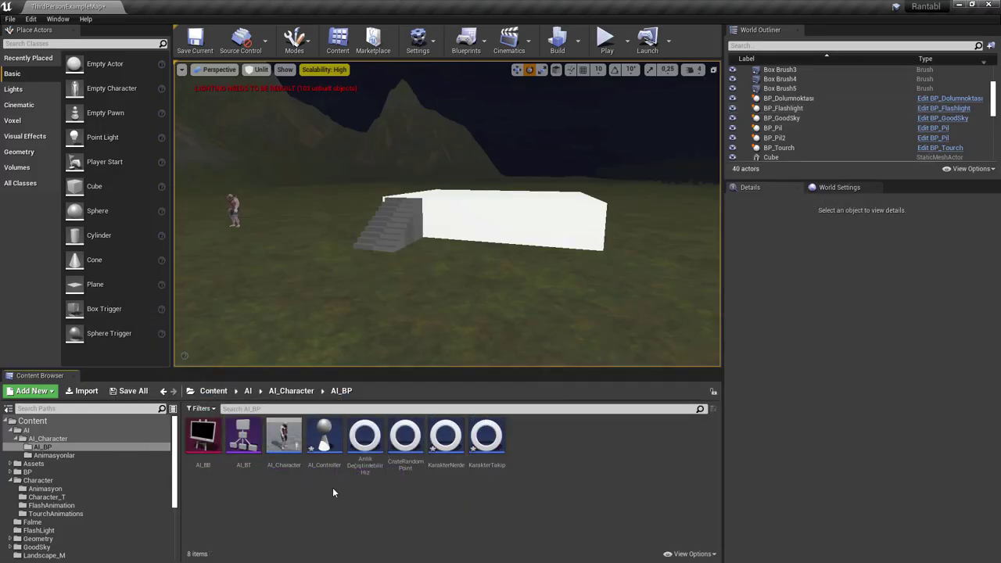
Open the AI_Controller blueprint's Event Graph and move the Event Tick node down.
double_click(325, 436)
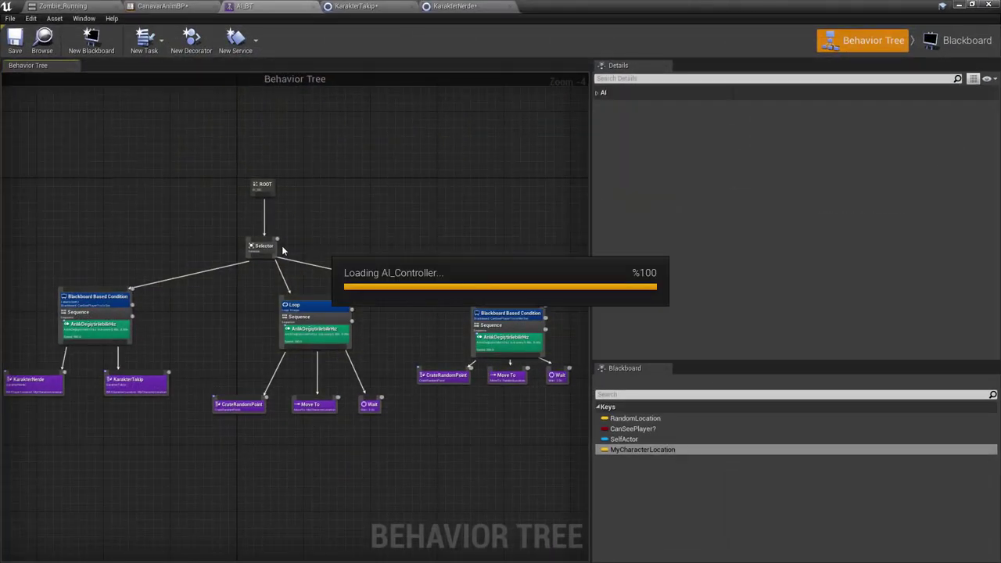
scroll(239, 224, "down", 3)
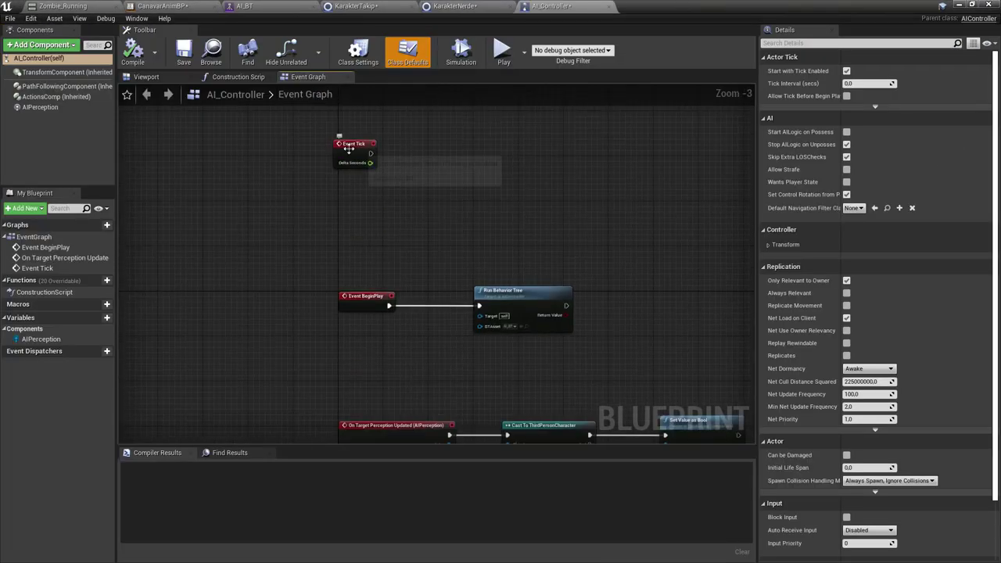
left_click_drag(386, 161, 392, 208)
Promote the perception's Stimulus Successfully Sensed output to a new Boolean variable, CanSeePlayer.
left_click(392, 213)
right_click_drag(393, 213, 390, 257)
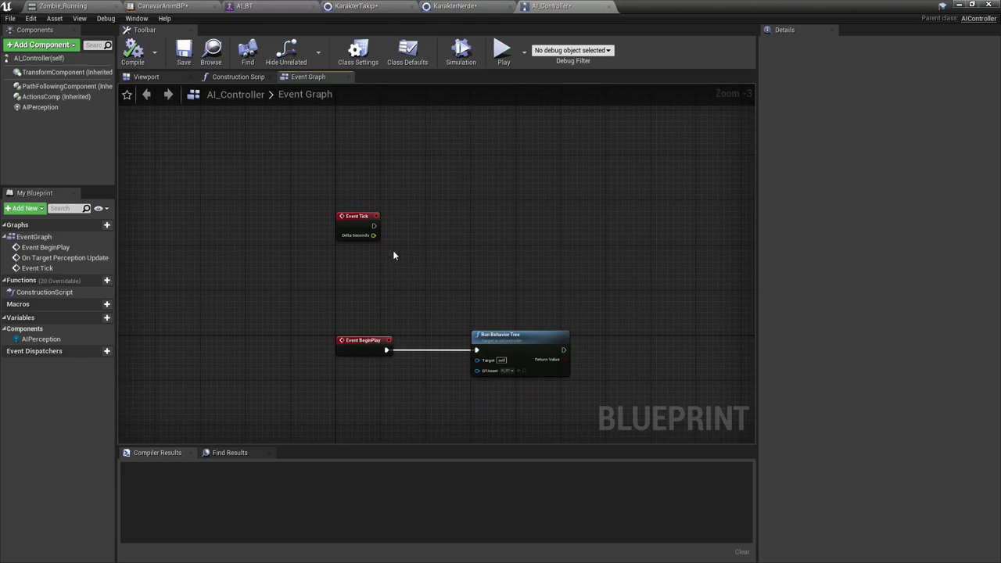
right_click_drag(393, 256, 342, 212)
scroll(342, 212, "down", 1)
scroll(438, 356, "up", 4)
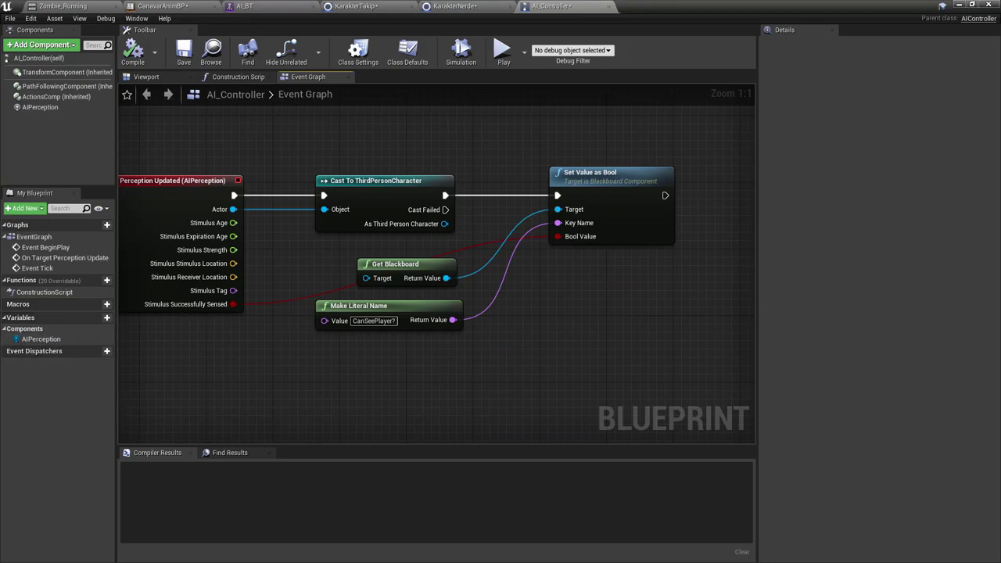
right_click_drag(220, 310, 264, 305)
left_click_drag(277, 299, 600, 200)
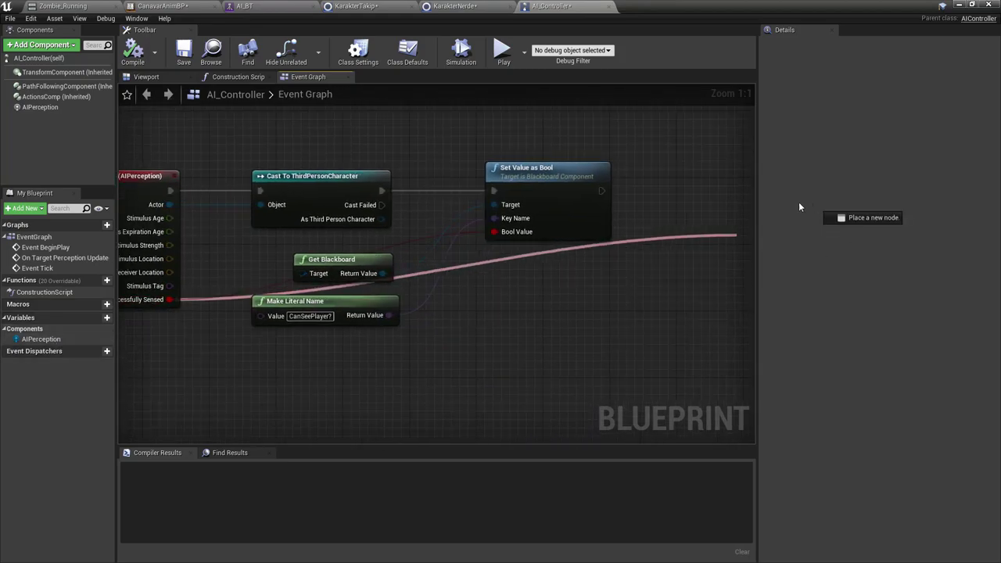
left_click(616, 244)
type("CanSeePlay")
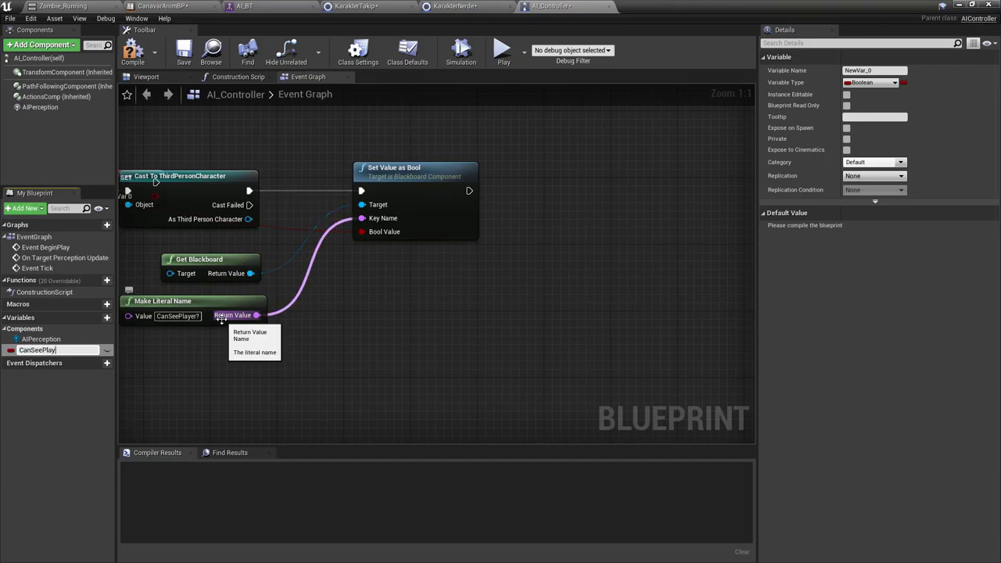
type("er")
key("Return")
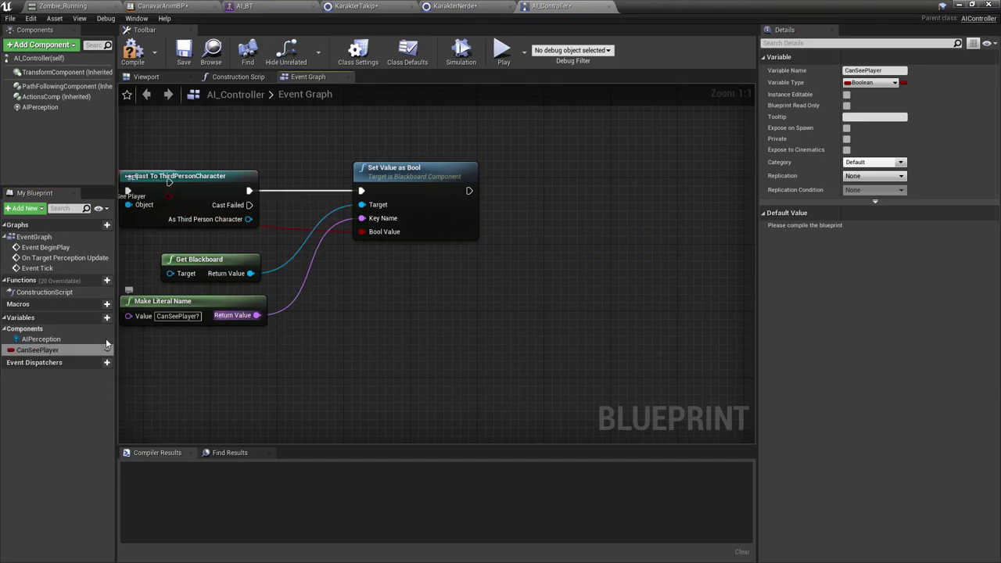
Wire Set Value as Bool's execution into the SET CanSeePlayer node and compile.
right_click_drag(168, 181, 369, 203)
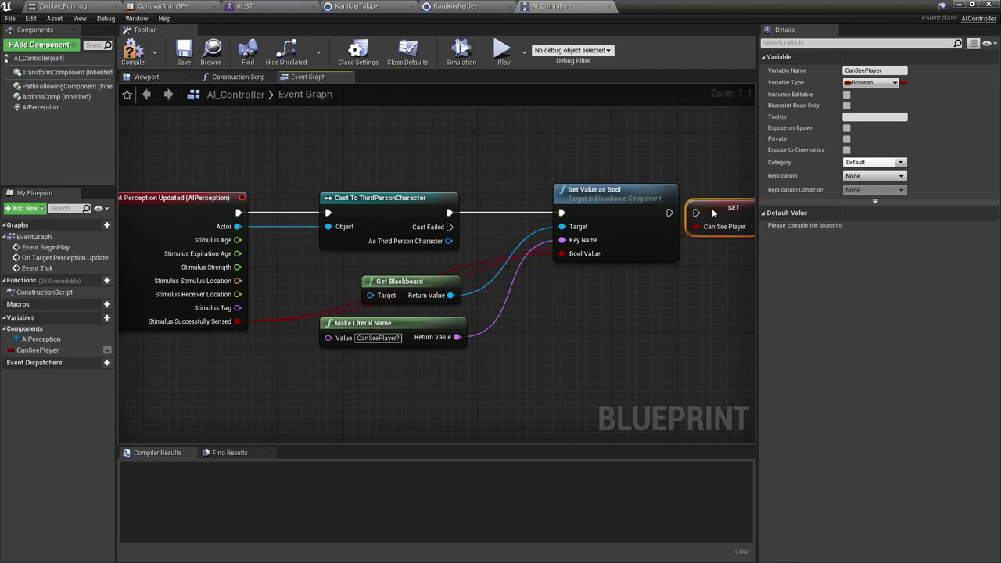
left_click_drag(695, 212, 670, 213)
mouse_move(669, 213)
right_mouse_down()
mouse_move(683, 186)
mouse_move(735, 307)
right_mouse_up()
left_click(133, 54)
Add a Branch after Event Tick, use CanSeePlayer as its condition, and compile.
right_click_drag(298, 125, 357, 216)
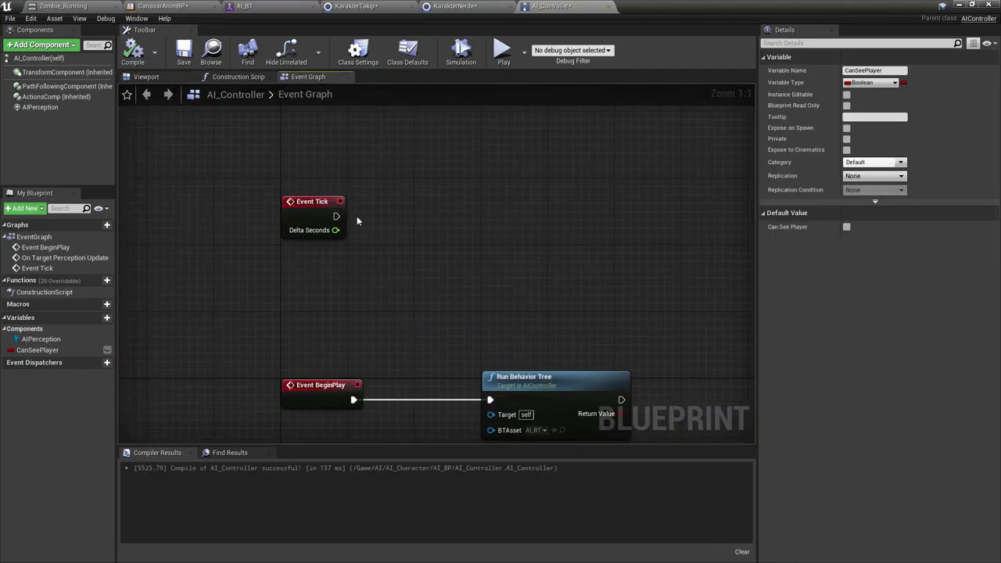
left_click(390, 204)
left_click_drag(398, 224, 330, 221)
key("Escape")
left_click_drag(398, 224, 398, 225)
left_click_drag(416, 218, 416, 209)
left_click(283, 139)
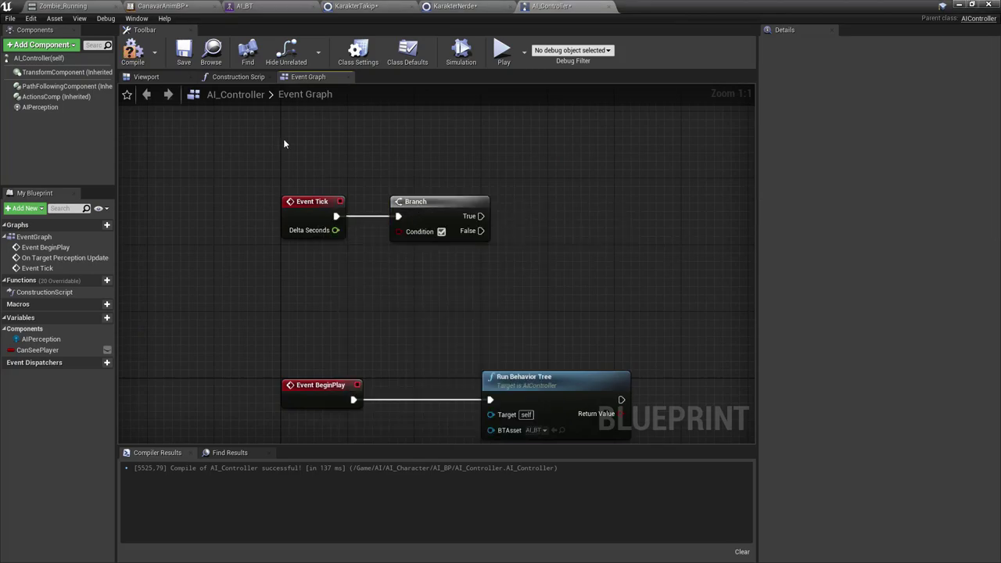
left_click(130, 54)
mouse_move(269, 280)
left_mouse_down()
mouse_move(266, 270)
mouse_move(398, 230)
left_mouse_up()
left_click(301, 269)
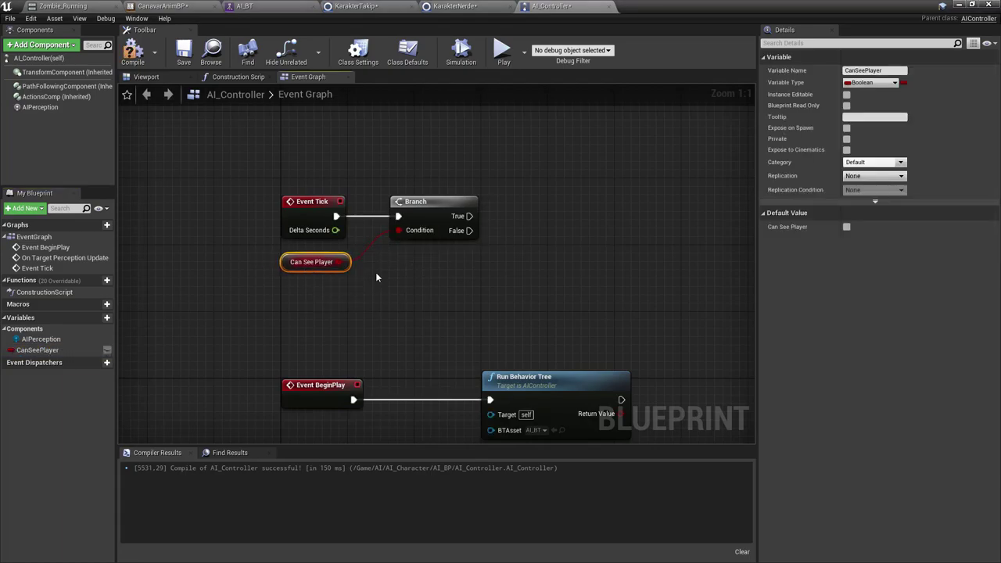
left_click(376, 275)
Add Get Actor Of Class on the Branch's True path with Actor Class set to AI_Character.
right_click_drag(413, 224, 240, 231)
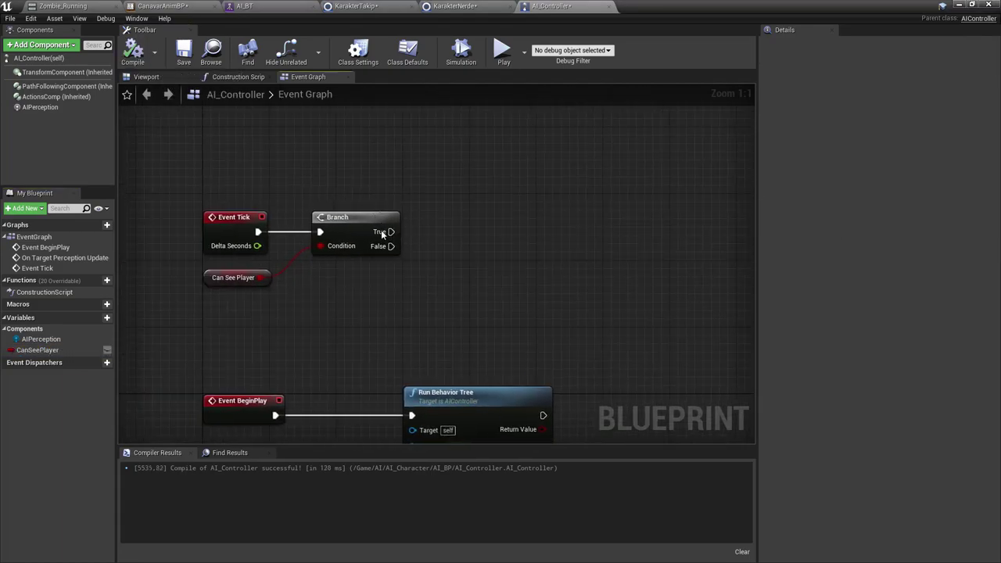
left_click_drag(391, 232, 493, 209)
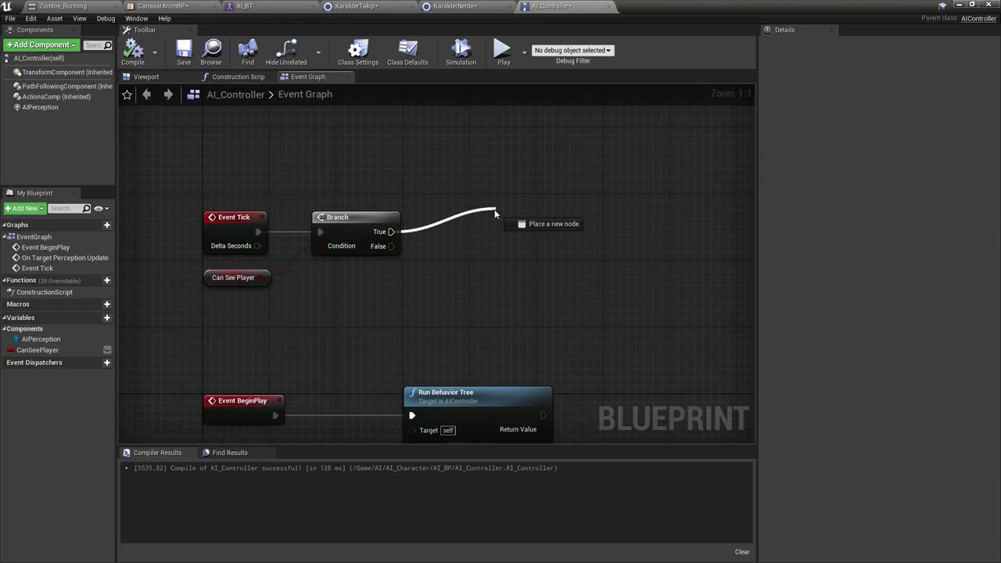
type("get a")
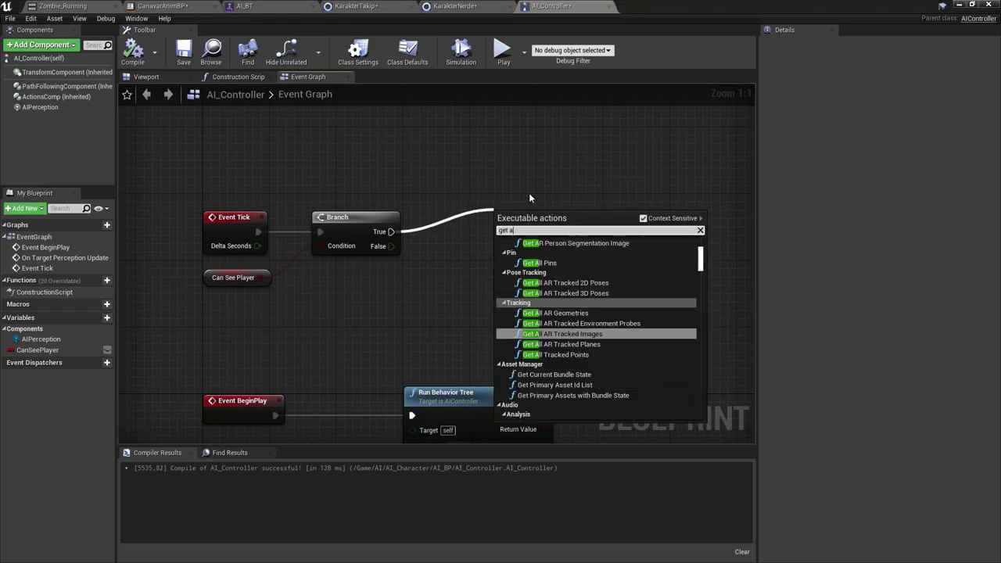
type("ctor o")
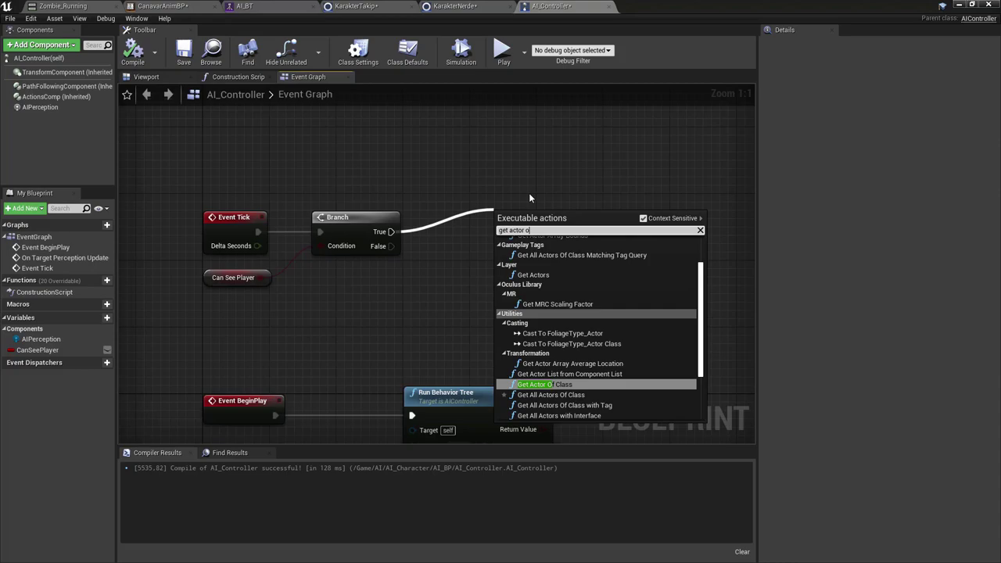
type("f")
key("Return")
left_click_drag(531, 218, 467, 151)
left_click(497, 239)
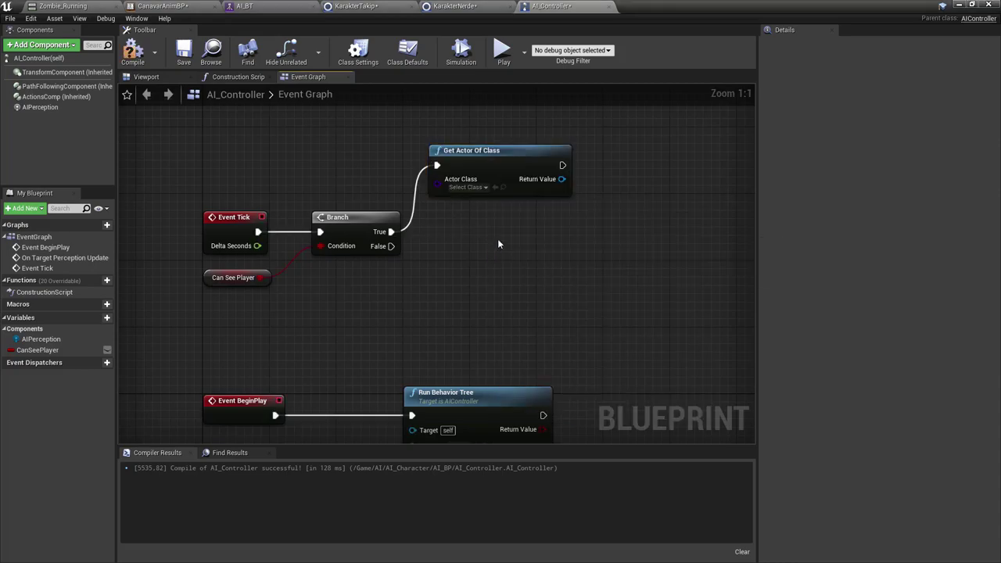
right_click_drag(389, 247, 292, 234)
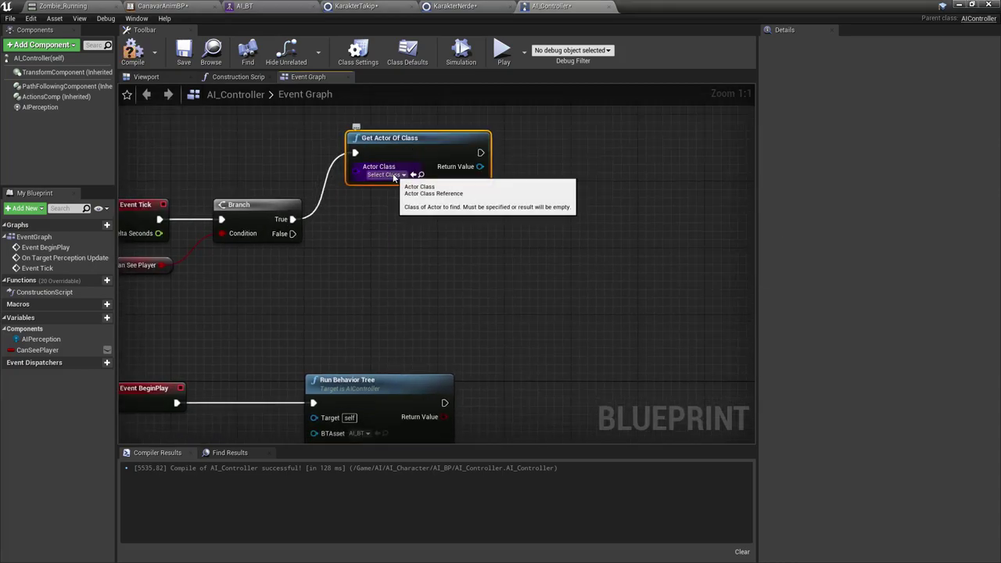
left_click(384, 174)
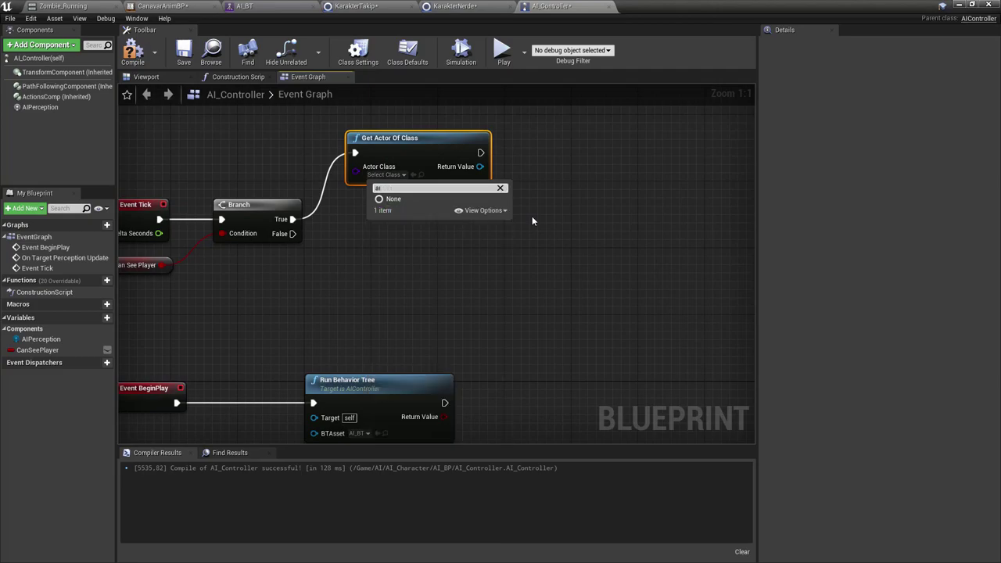
type("AI")
left_click(404, 209)
Add a GetActorLocation node fed by Get Actor Of Class's Return Value.
right_click_drag(404, 210, 292, 295)
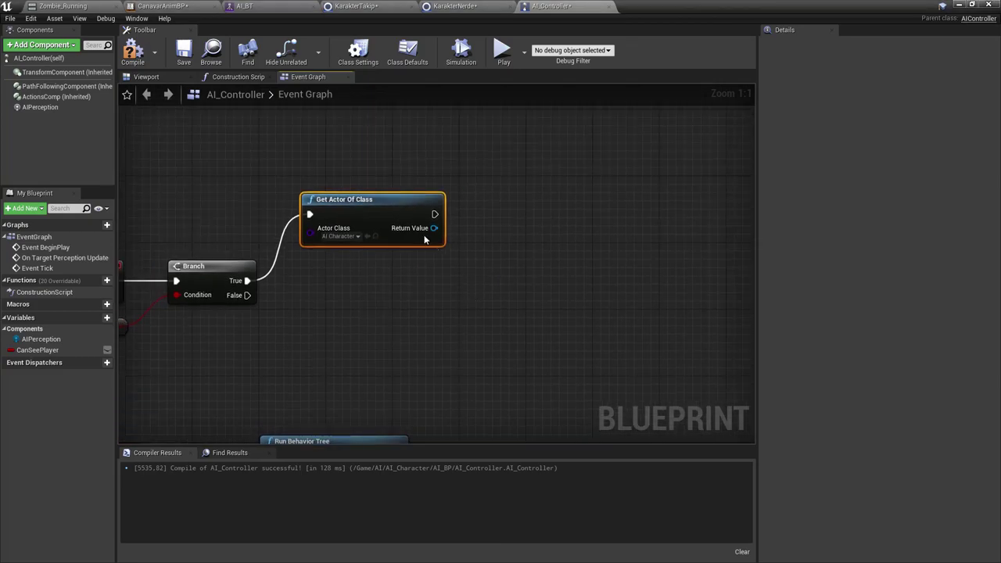
left_click_drag(389, 252, 531, 253)
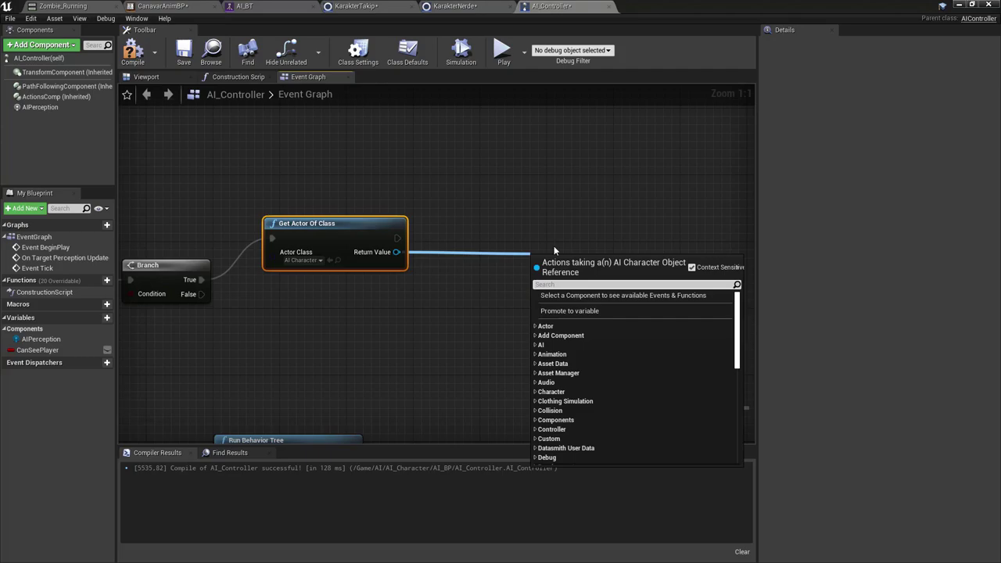
type("PAWN")
scroll(655, 368, "down", 3)
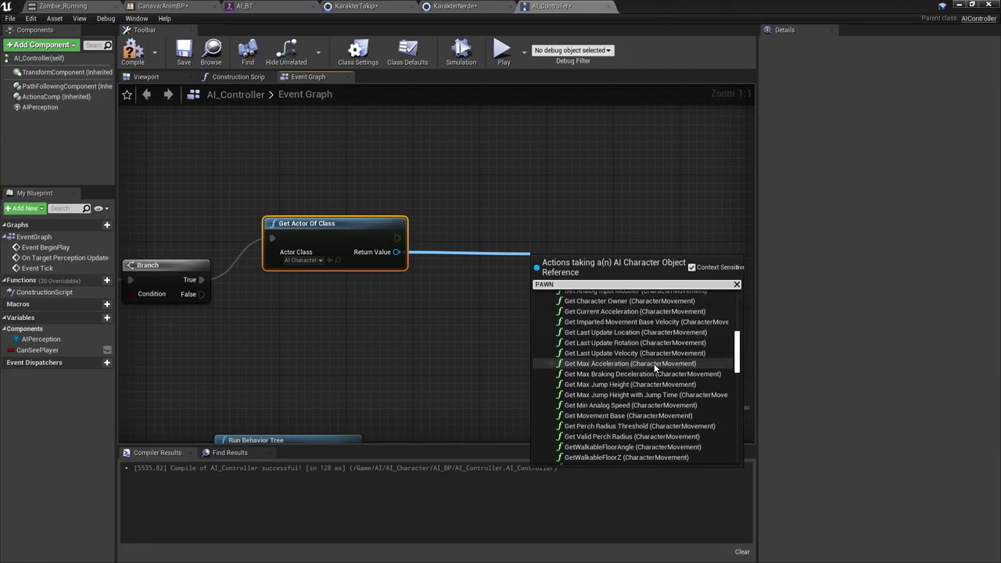
key("Escape")
left_click_drag(381, 252, 512, 258)
type("GET ACTOR")
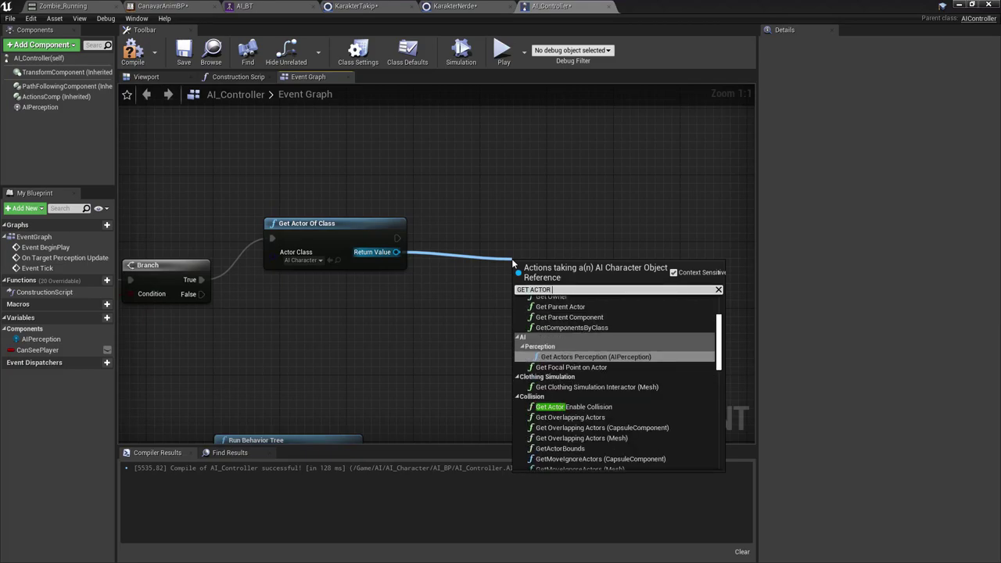
type(" LO")
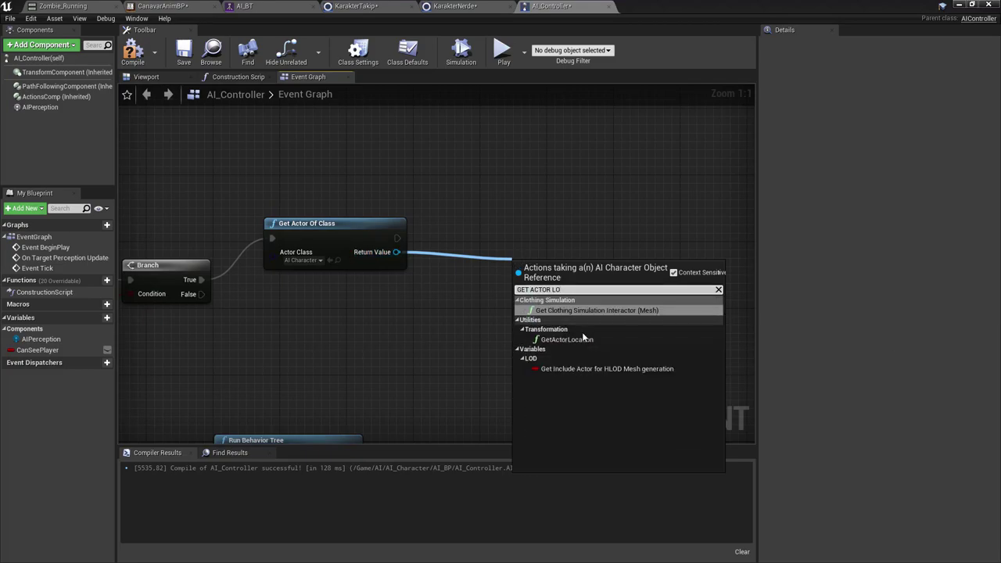
left_click(583, 339)
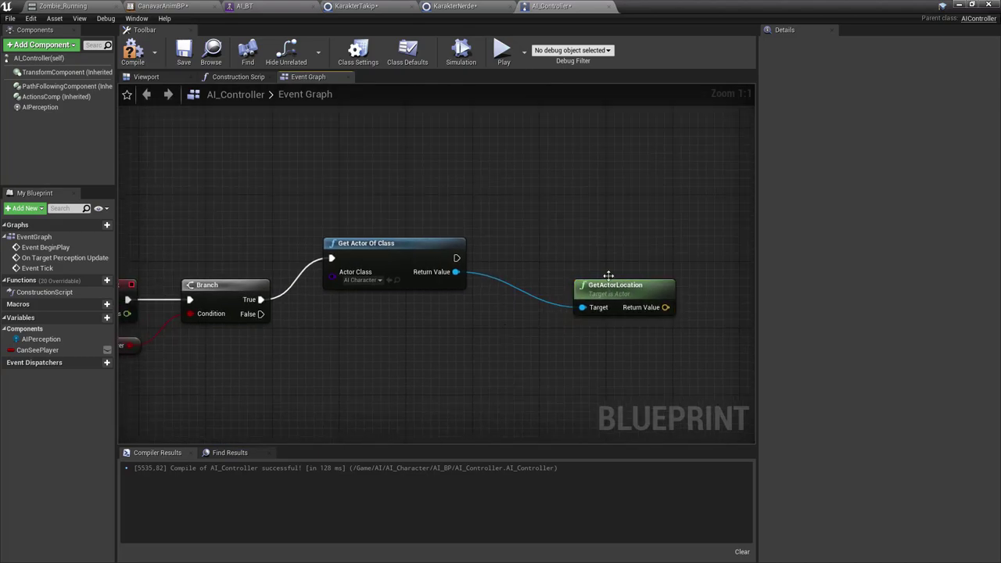
mouse_move(467, 335)
right_mouse_down()
mouse_move(359, 241)
mouse_move(340, 202)
right_mouse_up()
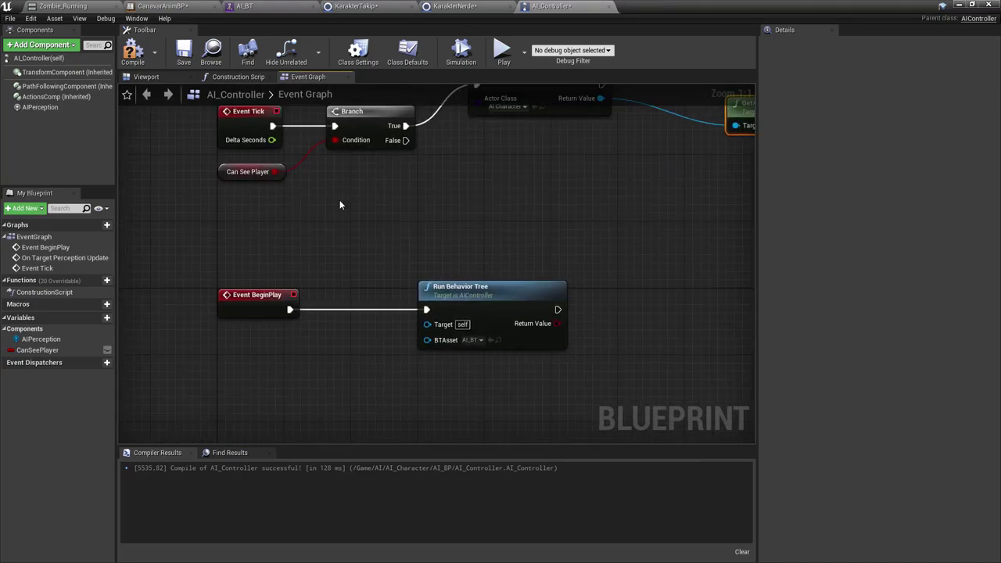
Place a Get Player Controller node on the graph.
right_click(340, 204)
type("player")
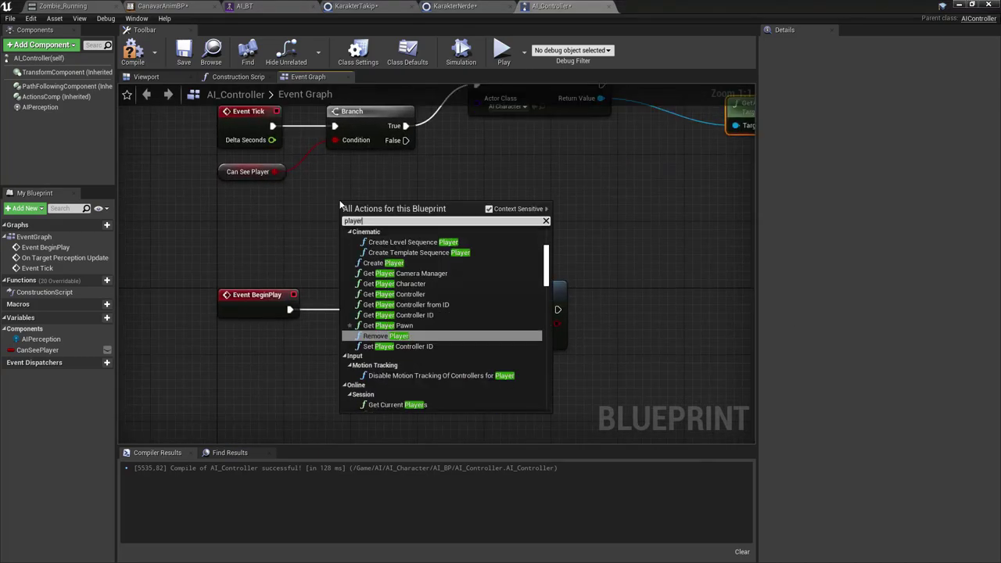
type(" contr")
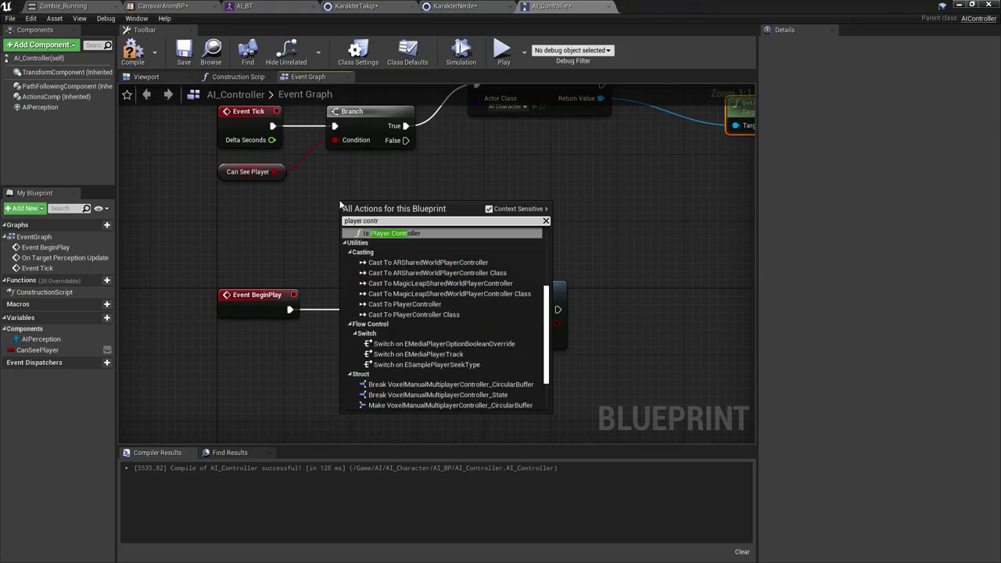
scroll(486, 251, "up", 5)
left_click(393, 247)
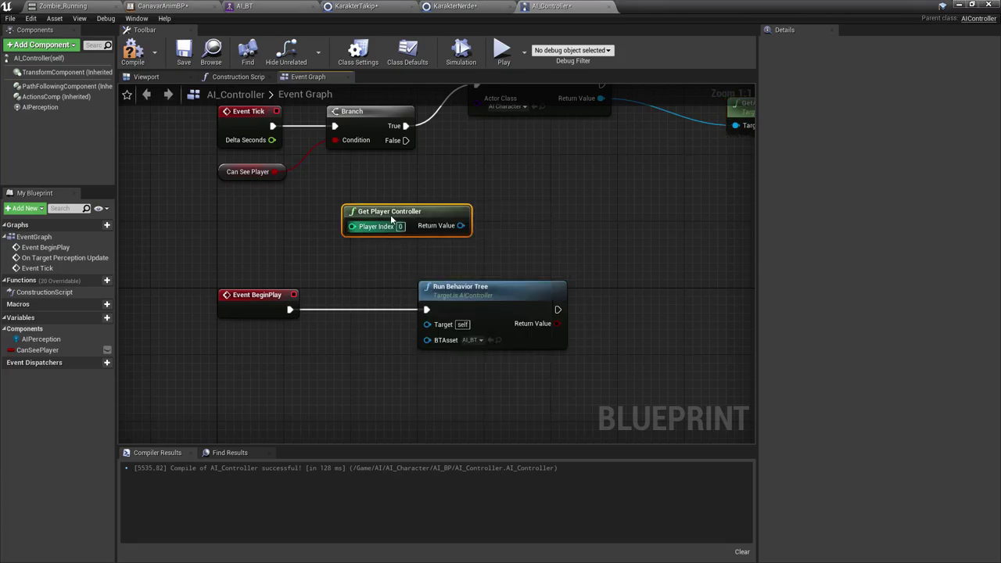
left_click_drag(392, 220, 292, 211)
Add a Get Controlled Pawn node fed by the player controller's Return Value.
left_click_drag(355, 229, 458, 215)
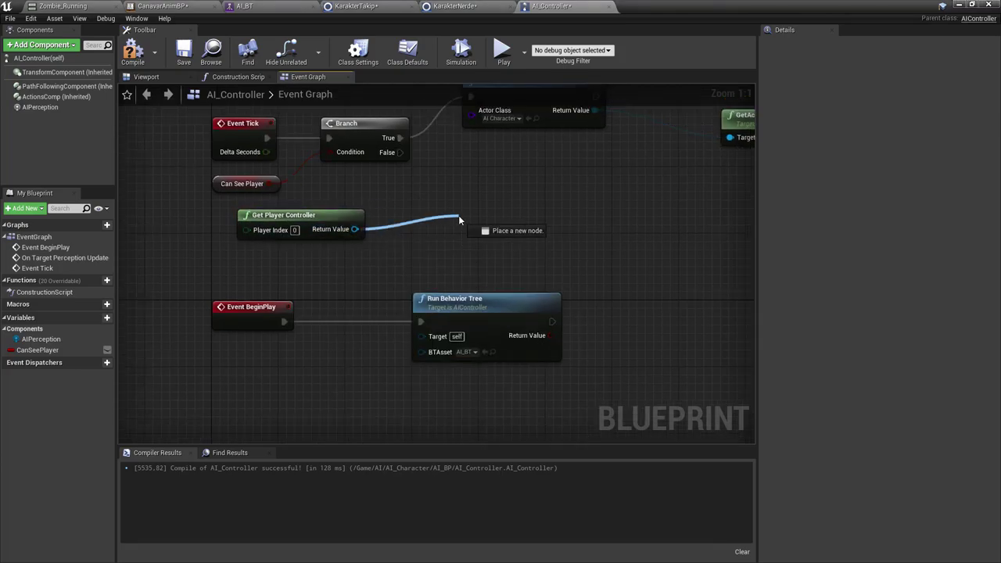
left_click(309, 212)
left_click_drag(354, 229, 447, 200)
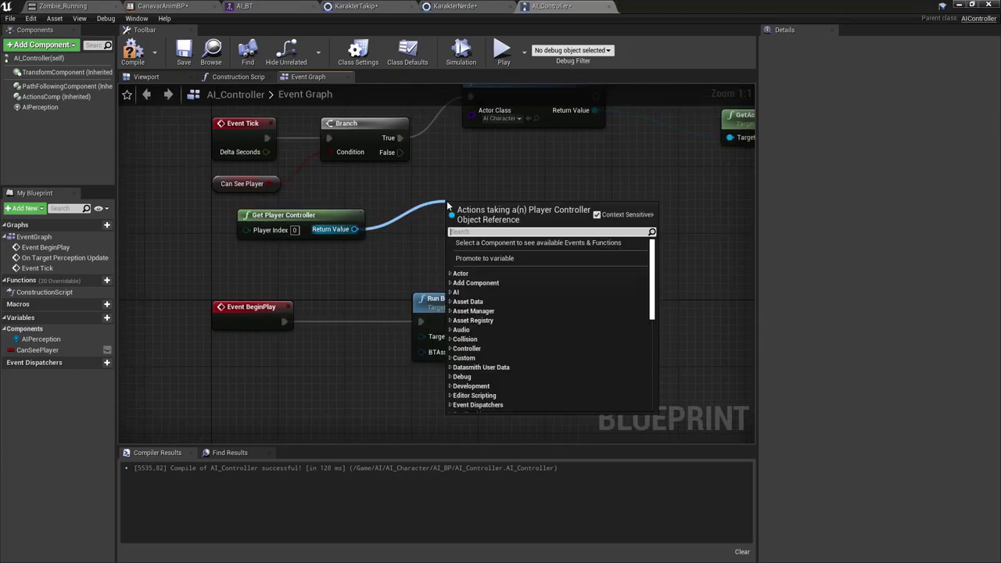
type("control")
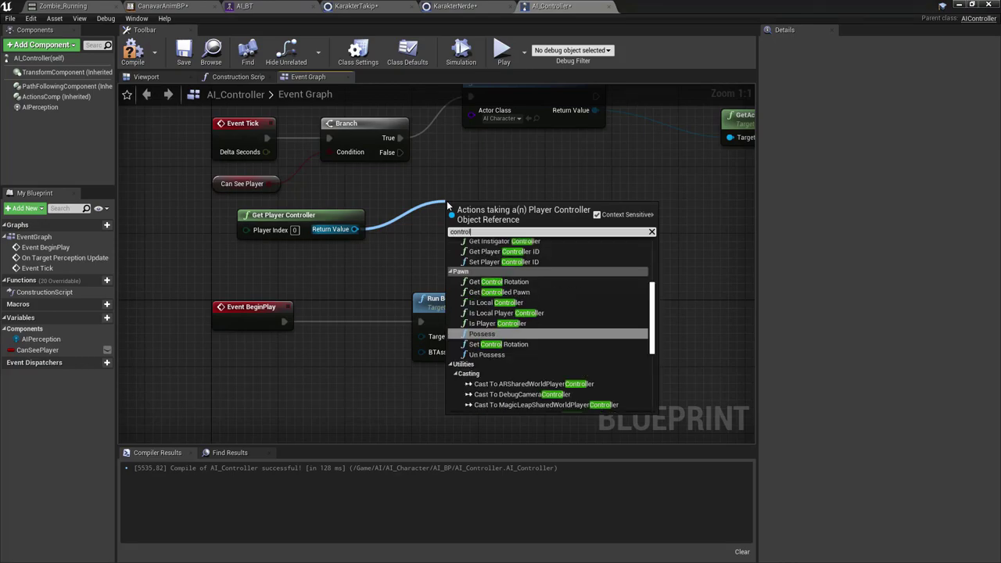
type("led")
key("Return")
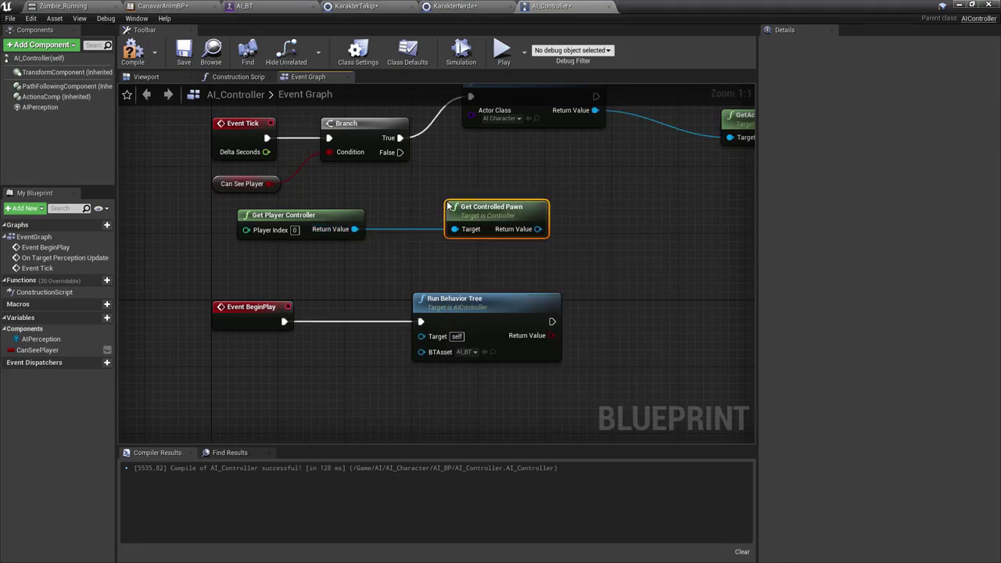
right_click_drag(515, 228, 336, 310)
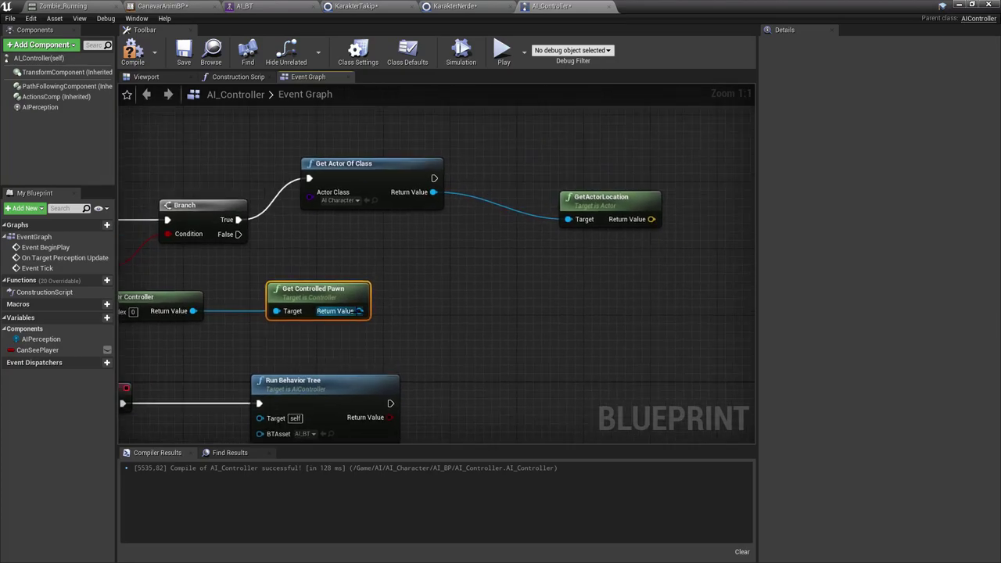
left_click_drag(359, 310, 471, 290)
Add a second GetActorLocation node targeting the controlled pawn.
type("actr")
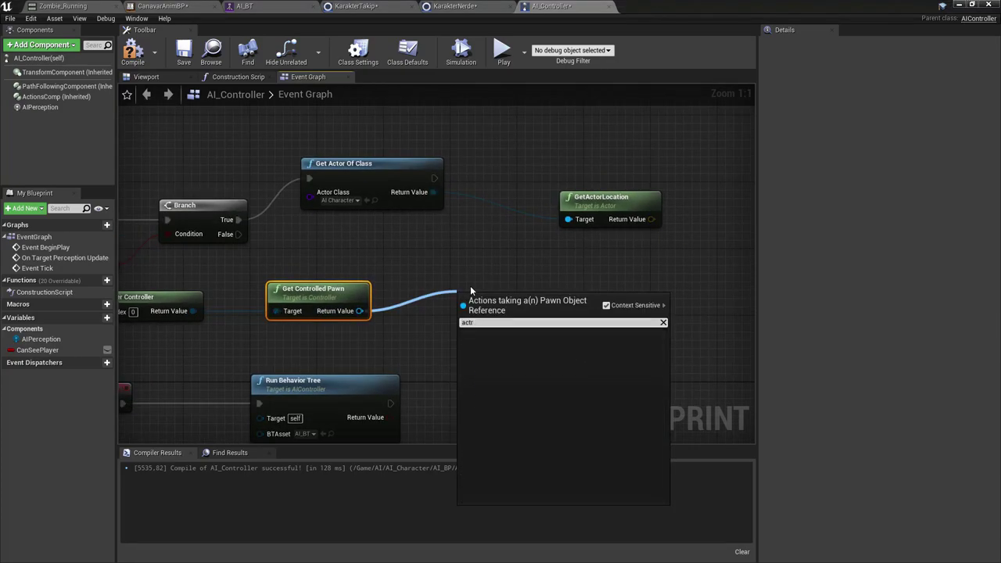
key("BackSpace")
type("or lo")
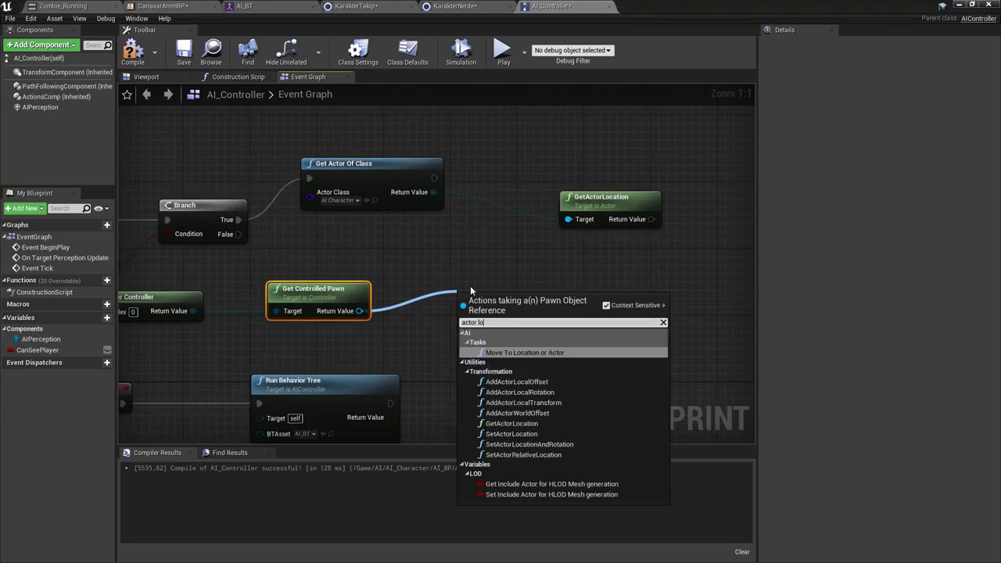
left_click(536, 424)
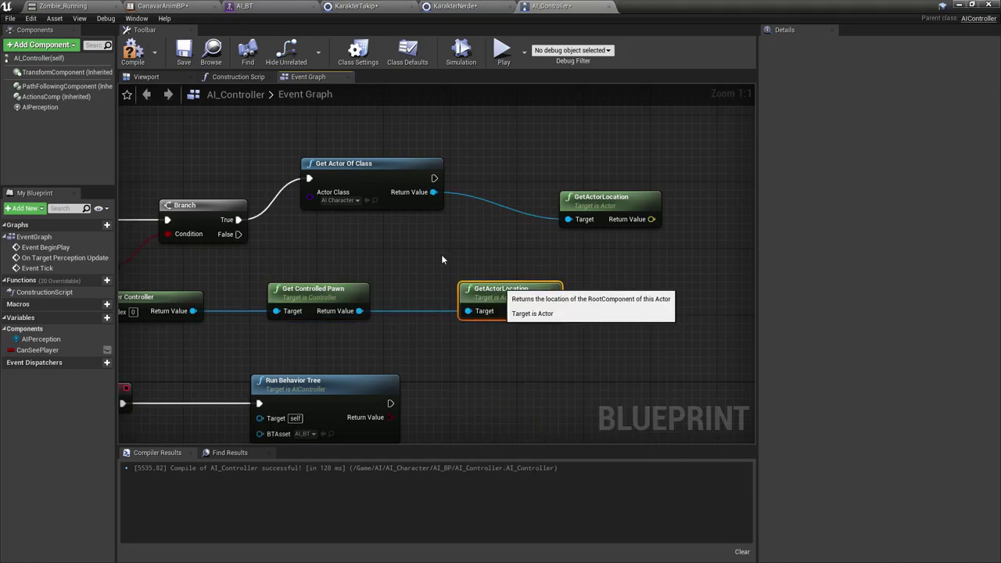
Move the upper GetActorLocation node up and left to make room beside the location nodes.
right_click_drag(441, 258, 358, 280)
left_click(480, 213)
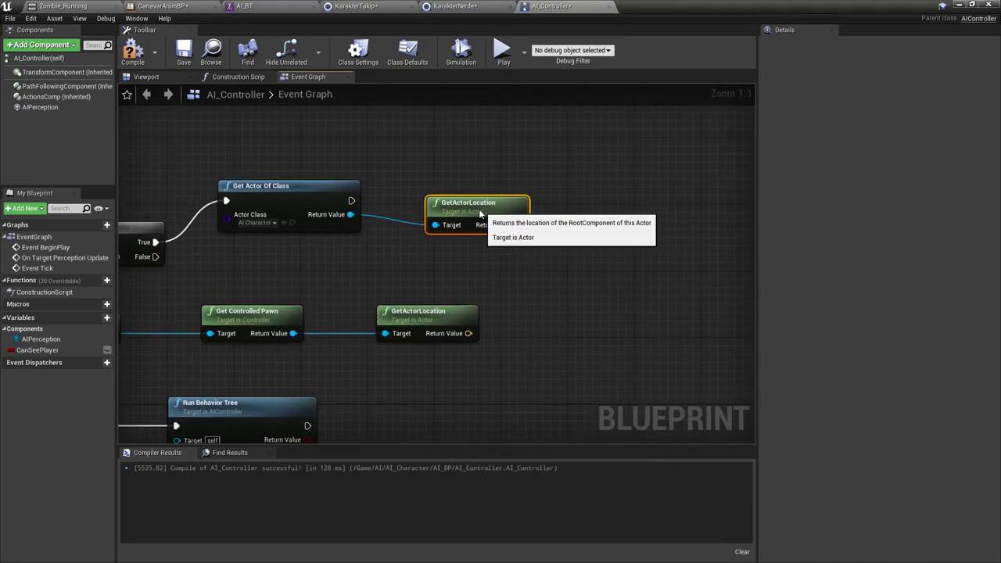
left_click_drag(481, 214, 458, 205)
left_click(463, 171)
mouse_move(369, 173)
right_mouse_down()
mouse_move(328, 194)
mouse_move(337, 188)
right_mouse_up()
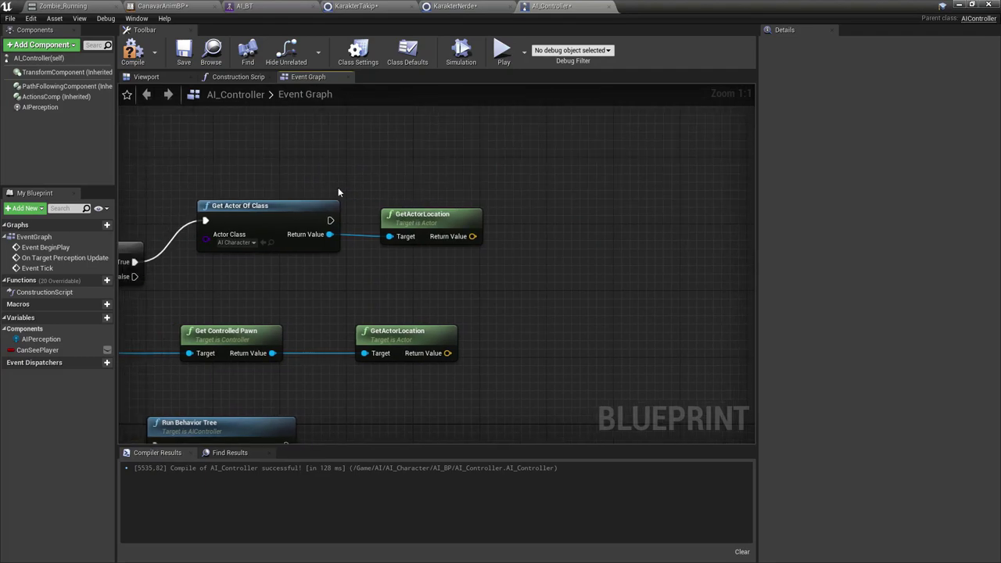
right_click_drag(472, 236, 406, 244)
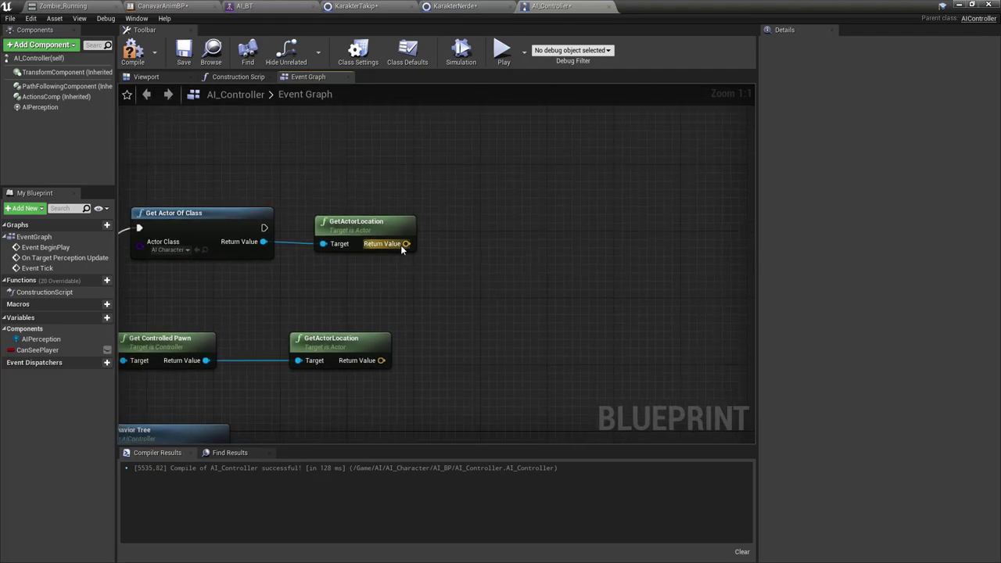
left_click_drag(406, 243, 496, 274)
Add a Distance (Vector) node measuring between the two actor locations.
type("dis")
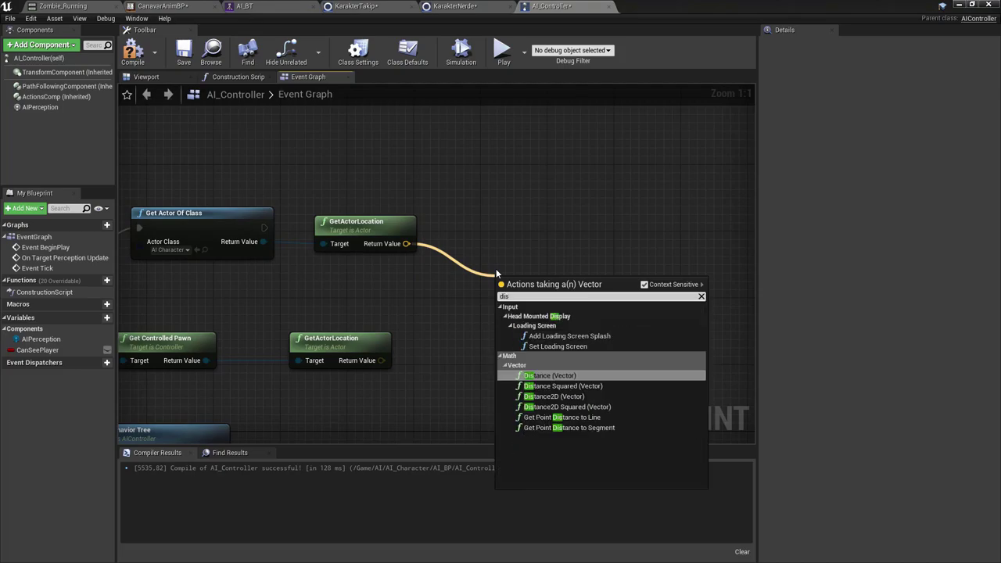
left_click(567, 375)
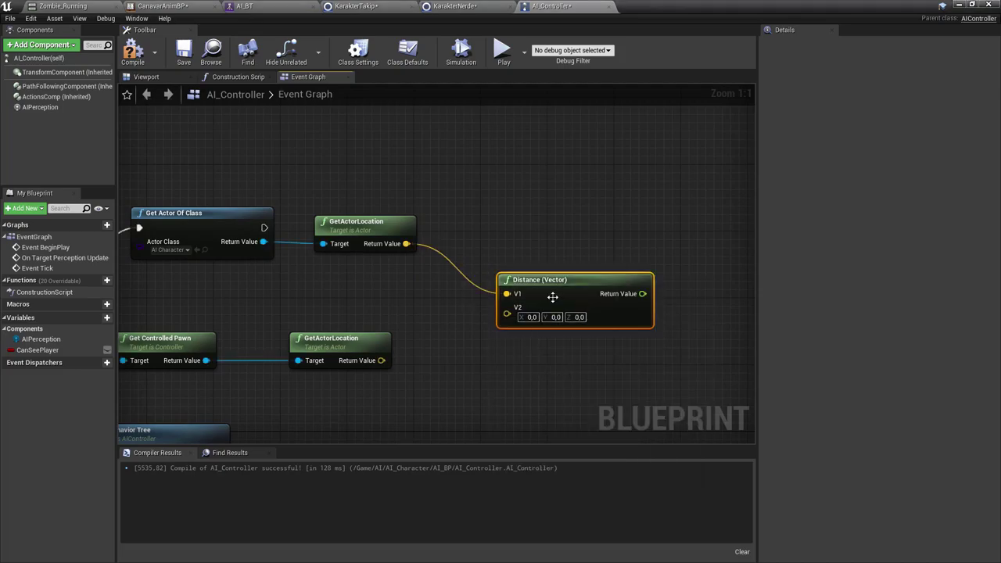
mouse_move(552, 297)
left_mouse_down()
mouse_move(552, 280)
mouse_move(381, 359)
left_mouse_up()
right_click_drag(647, 252, 525, 277)
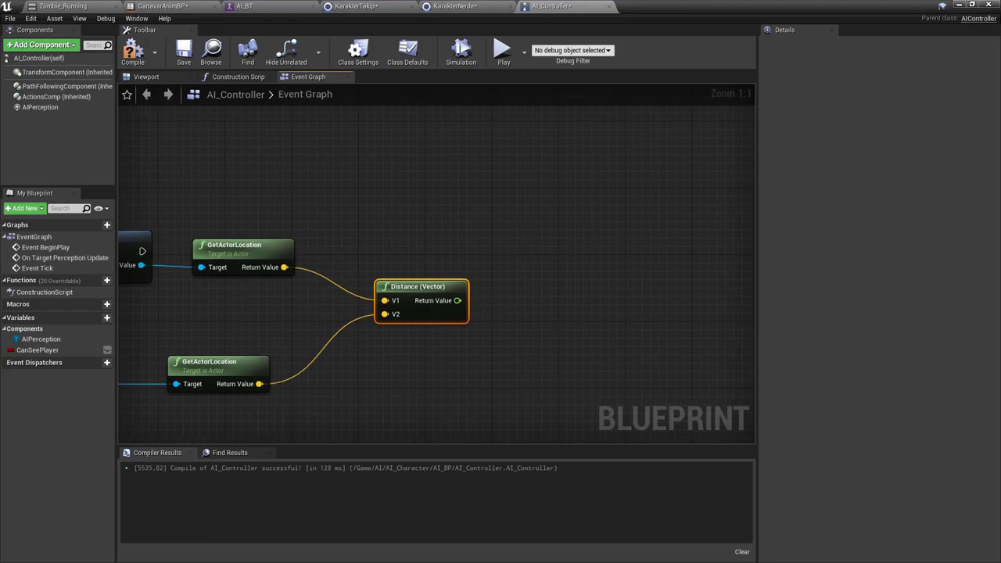
Add a Print String showing the distance and chain it into the execution flow.
right_click(541, 263)
type("print string")
key("Return")
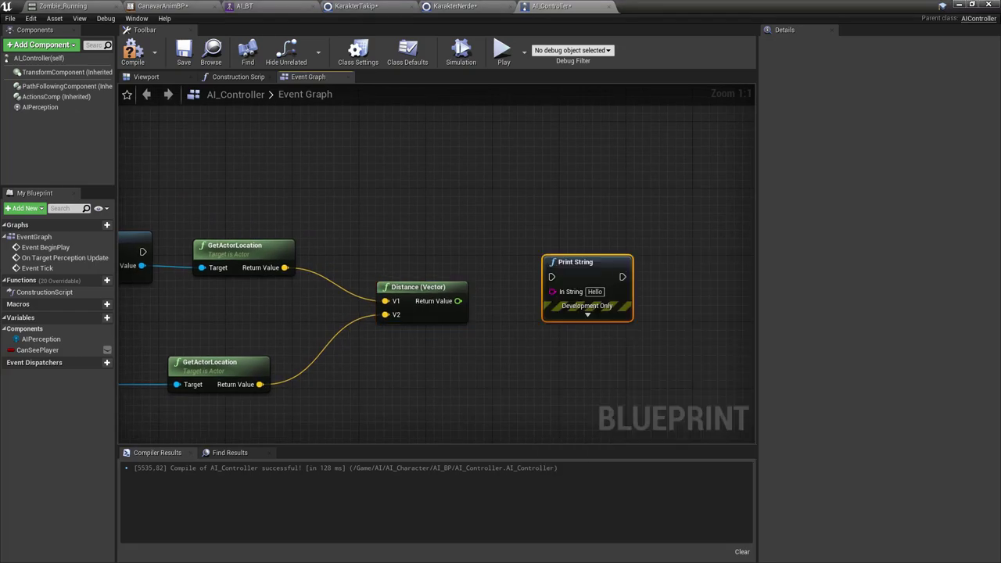
left_click_drag(552, 291, 457, 301)
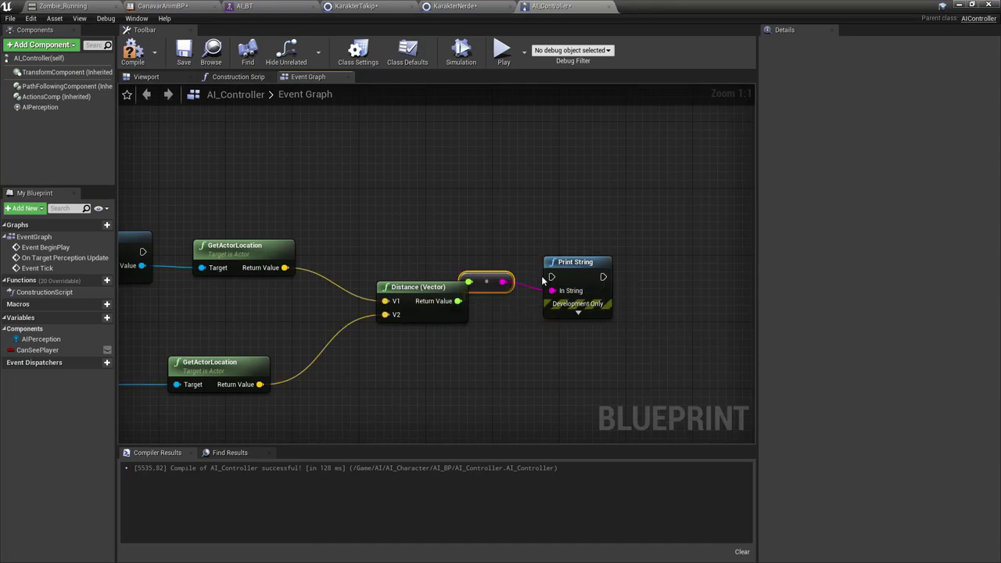
mouse_move(552, 276)
left_mouse_down()
mouse_move(448, 280)
mouse_move(143, 252)
left_mouse_up()
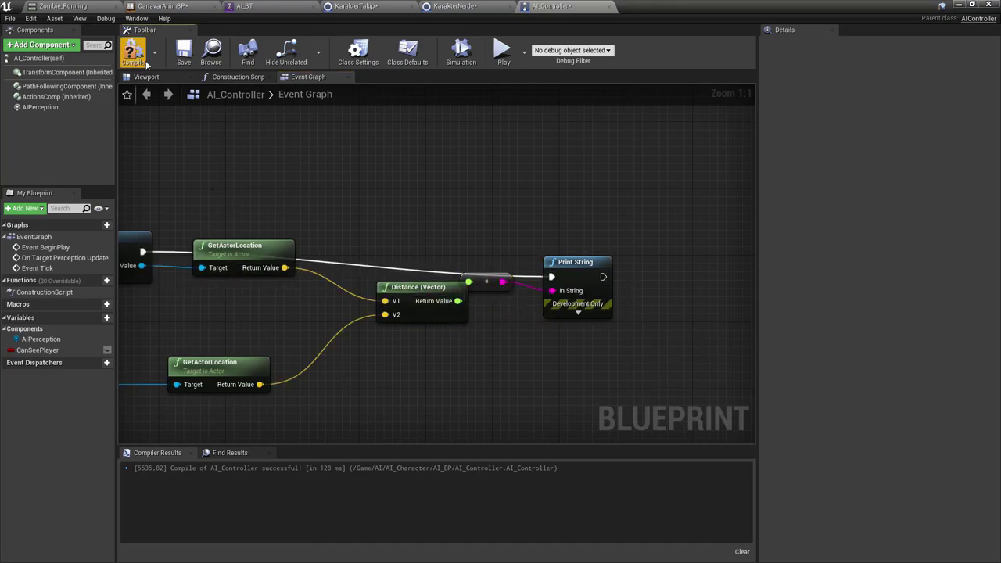
Compile the AI_Controller blueprint with F7 and check the Print String nodes.
right_click_drag(234, 196, 443, 180)
left_click_drag(168, 194, 354, 290)
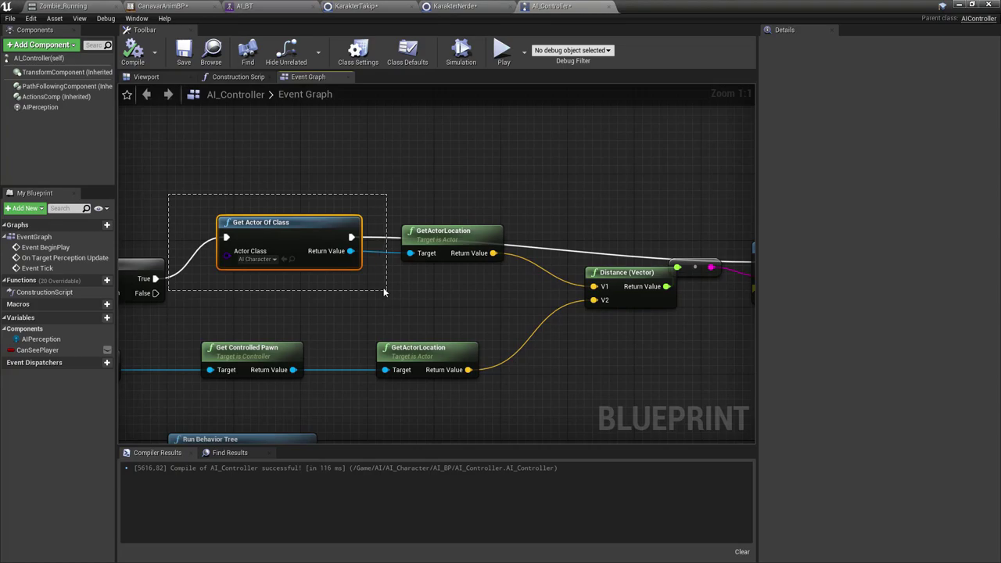
right_click_drag(360, 289, 416, 285)
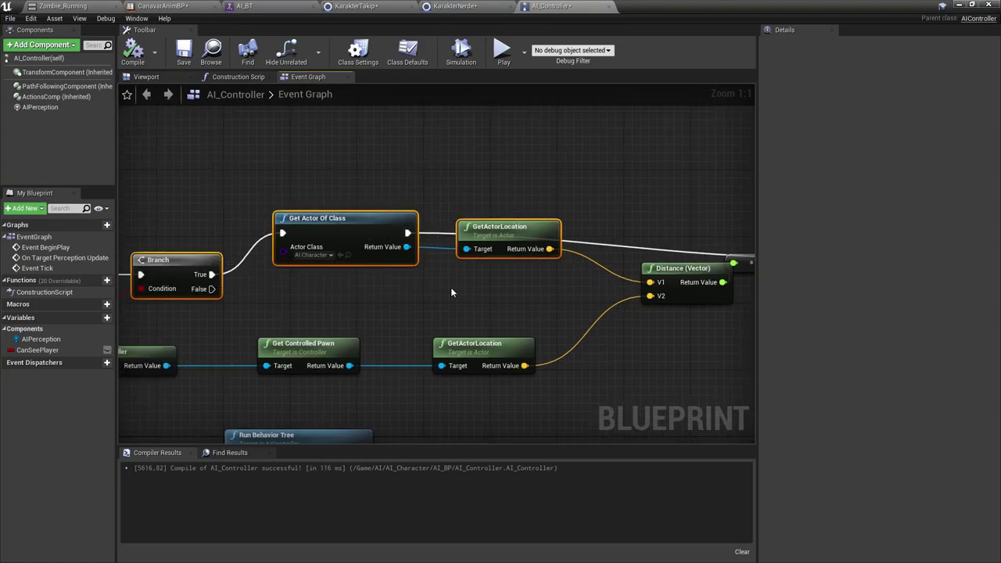
left_click(453, 288)
key("F7")
right_click_drag(474, 178, 154, 174)
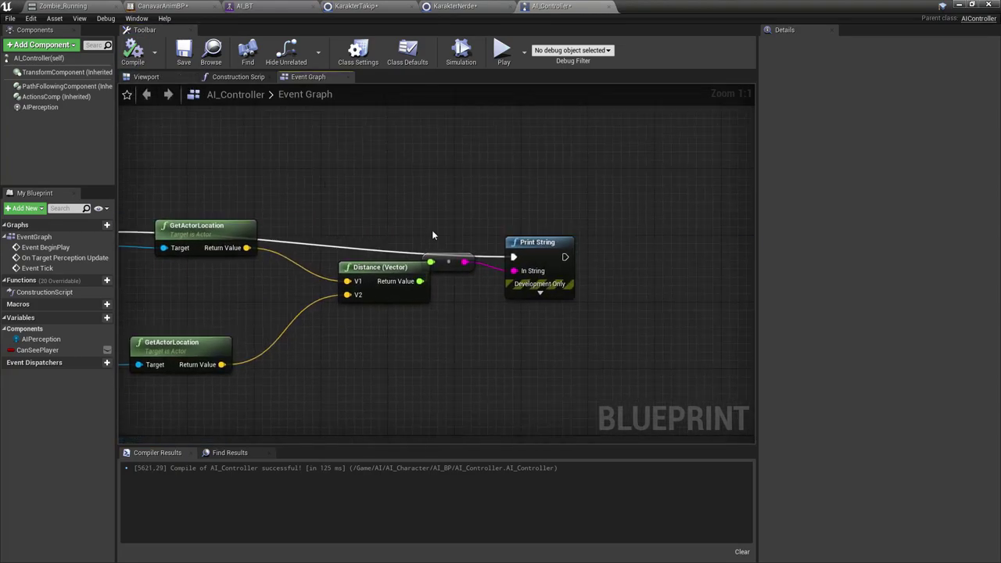
left_click(520, 239)
left_click(513, 204)
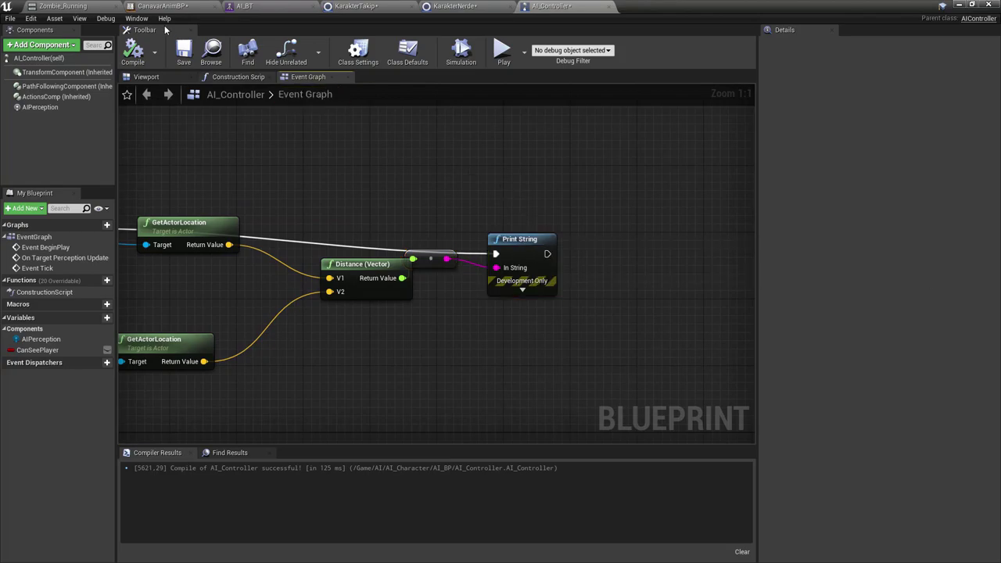
Play the level, watch the printed distance fall to 86.220016, then stop.
left_click(956, 4)
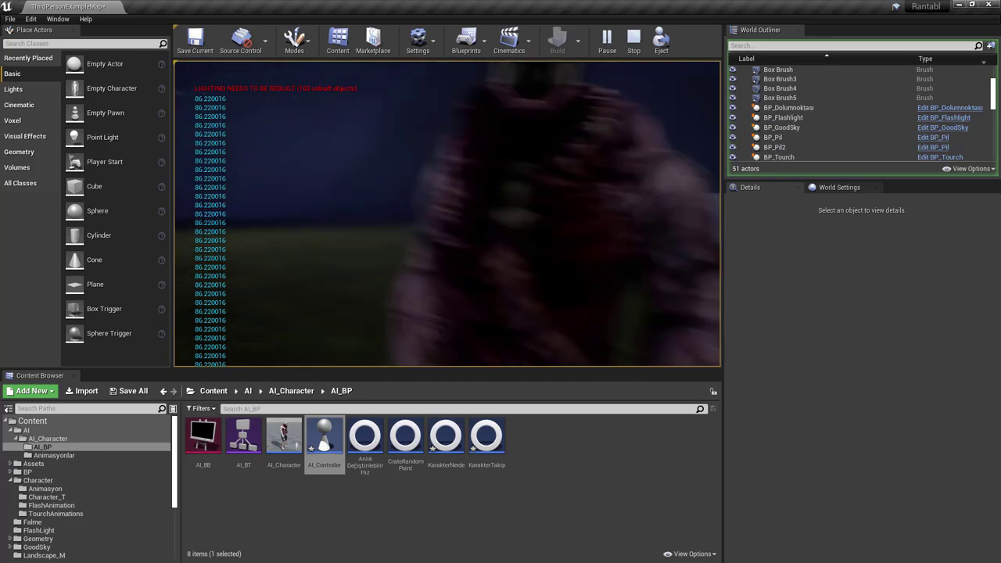
key("Escape")
Reopen AI_Controller and delete the Print String and its conversion node.
double_click(337, 436)
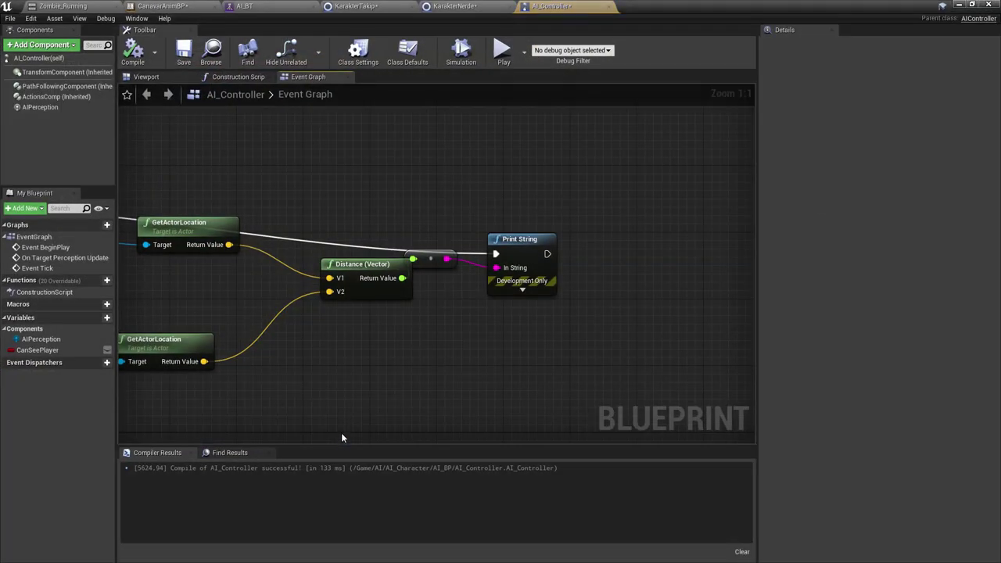
left_click_drag(422, 176, 536, 274)
key("Delete")
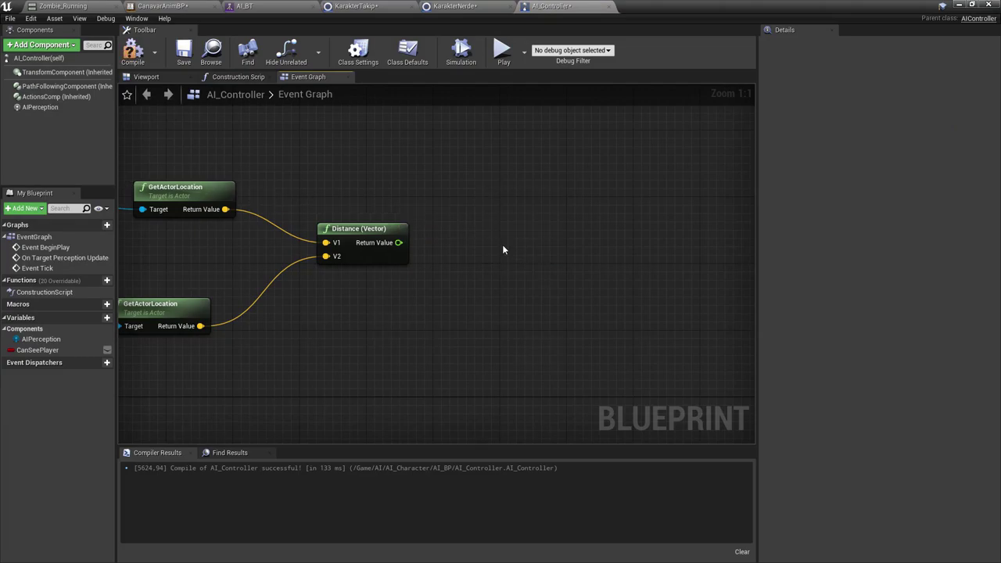
right_click_drag(502, 244, 504, 279)
Add a Branch conditioned on InRange (float) of the Distance, with Min 80.0 and Max 91.0.
right_click(533, 262)
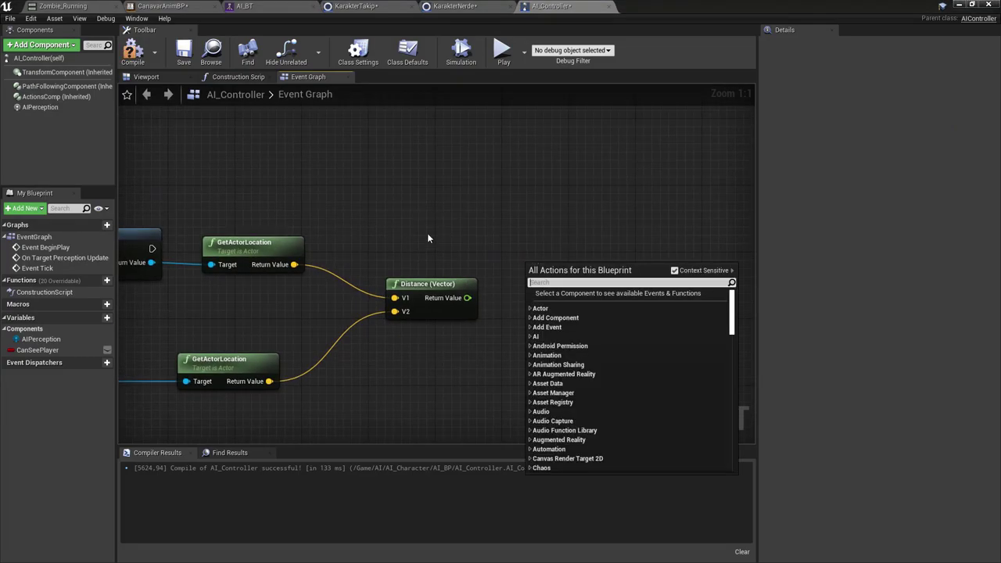
type("branch")
key("Return")
mouse_move(526, 278)
left_mouse_down()
mouse_move(548, 233)
mouse_move(482, 329)
mouse_move(530, 266)
mouse_move(563, 348)
left_mouse_up()
type("range")
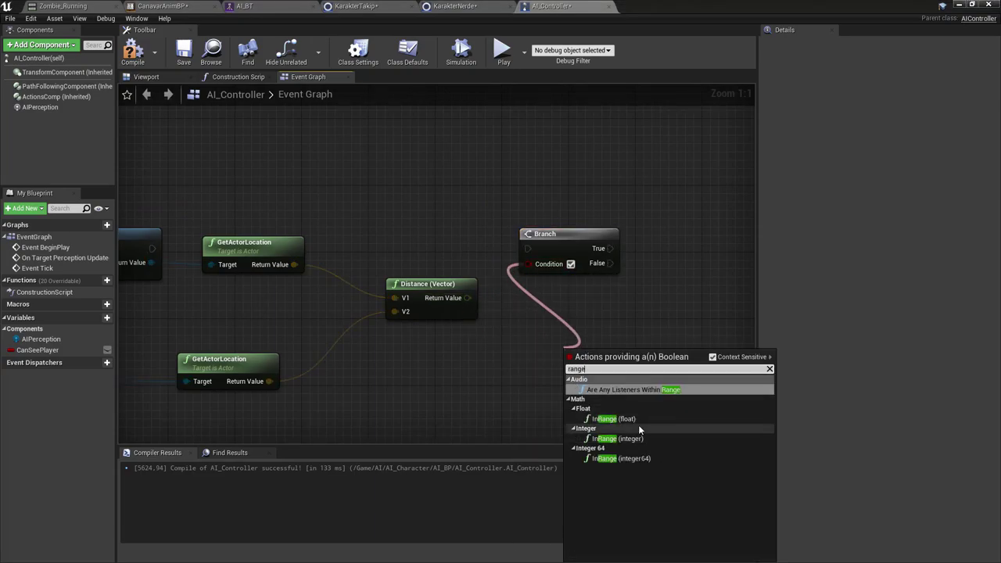
left_click(636, 418)
mouse_move(467, 298)
left_mouse_down()
mouse_move(571, 373)
mouse_move(573, 355)
left_mouse_up()
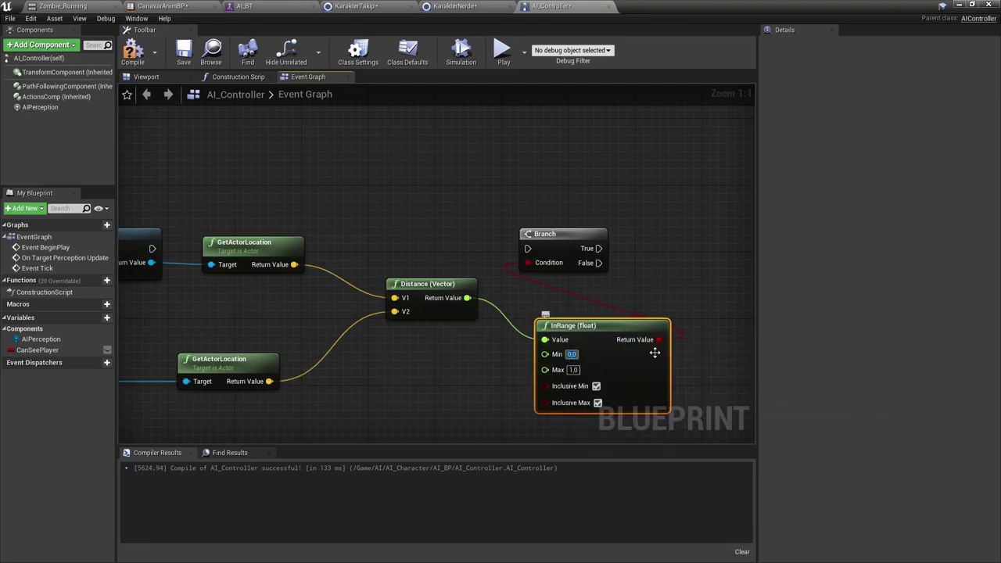
key("Tab")
type("92")
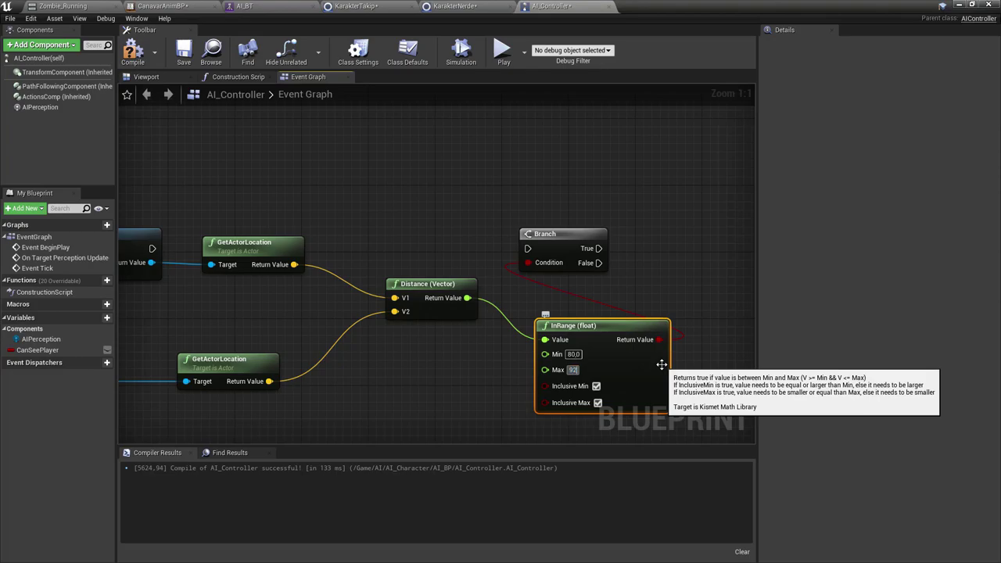
left_click_drag(662, 365, 653, 348)
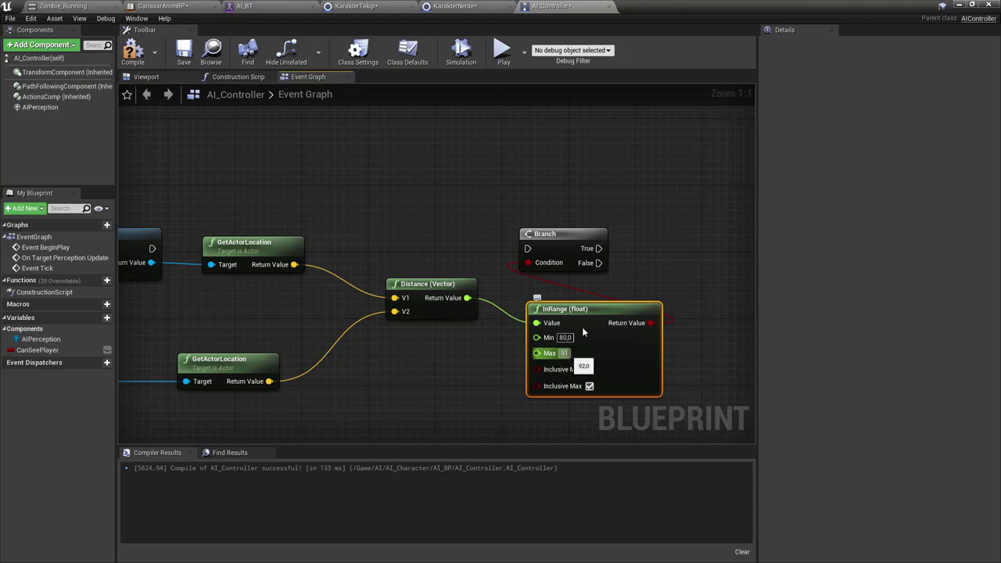
left_click_drag(582, 332, 566, 326)
Wire the new Branch into the execution flow after Get Actor Of Class.
right_click_drag(526, 252, 535, 303)
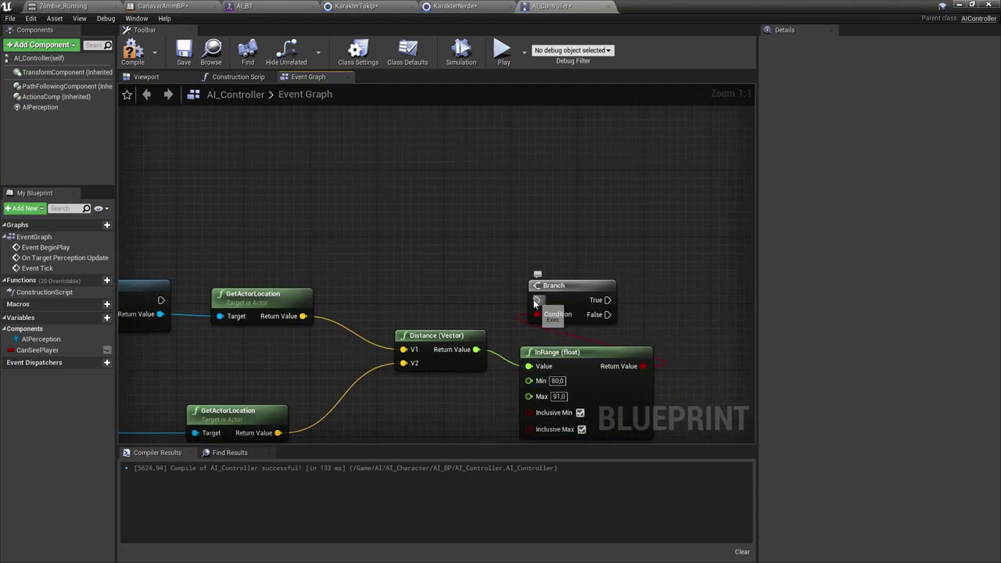
left_click_drag(535, 304, 161, 301)
mouse_move(294, 295)
right_mouse_down()
mouse_move(371, 229)
mouse_move(389, 270)
right_mouse_up()
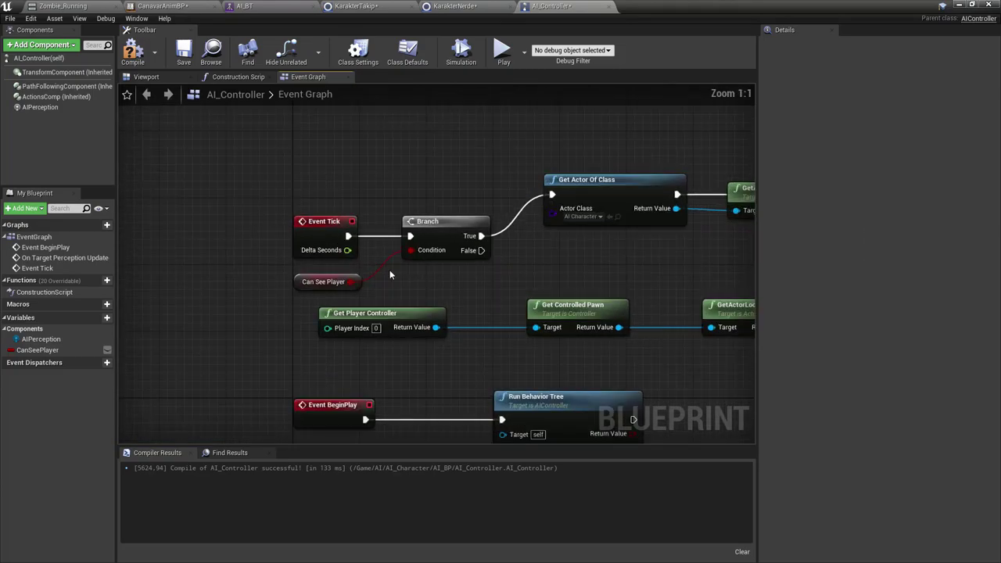
scroll(482, 276, "down", 2)
right_click(484, 275)
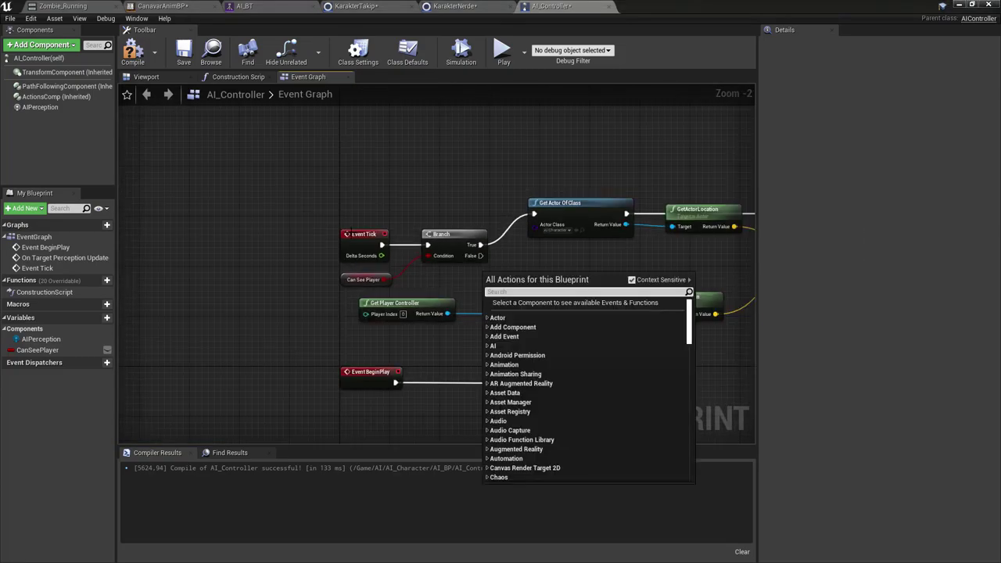
left_click(403, 182)
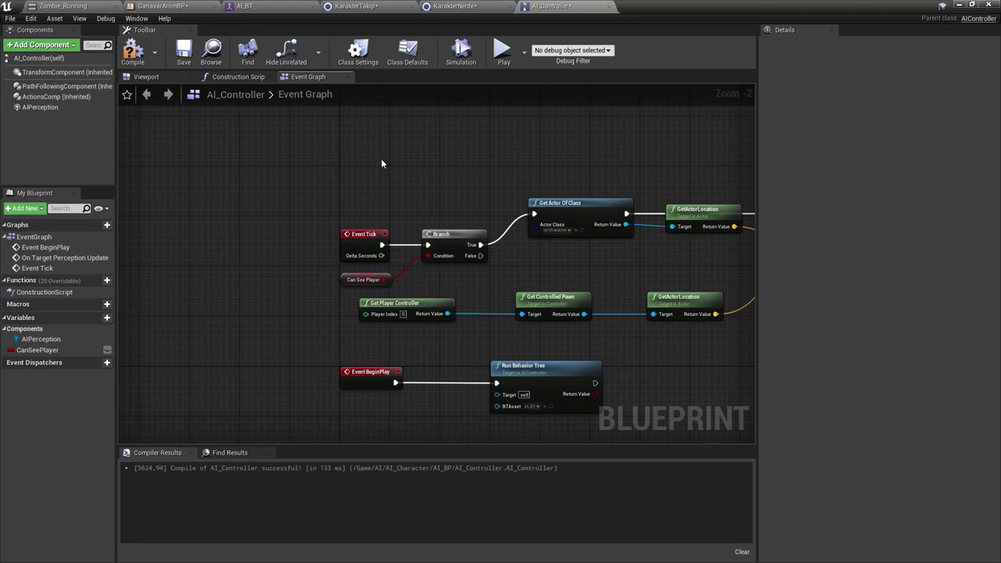
mouse_move(395, 185)
right_mouse_down()
mouse_move(364, 173)
mouse_move(306, 173)
right_mouse_up()
left_click_drag(244, 169, 311, 227)
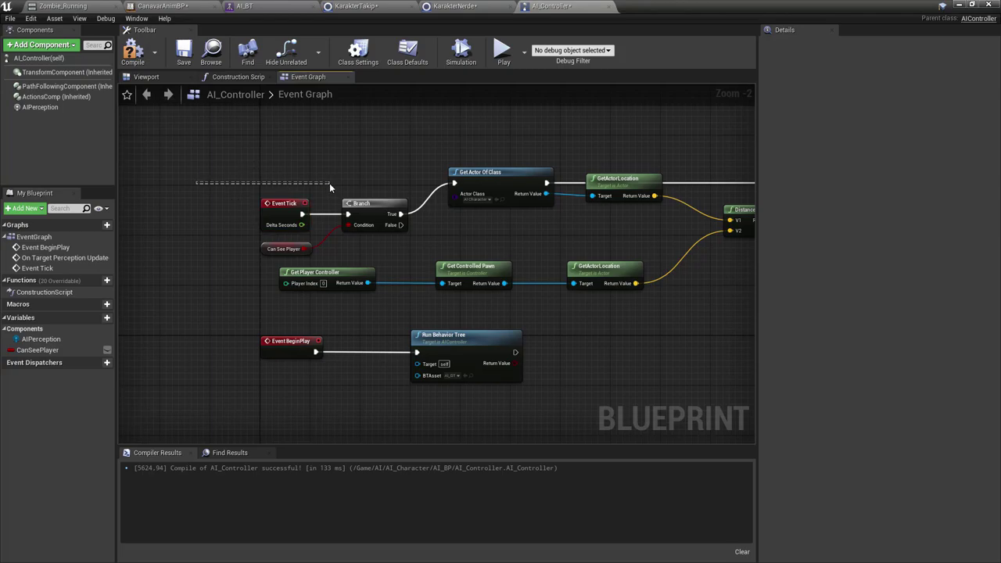
right_click_drag(409, 287, 391, 47)
left_click_drag(207, 205, 314, 265)
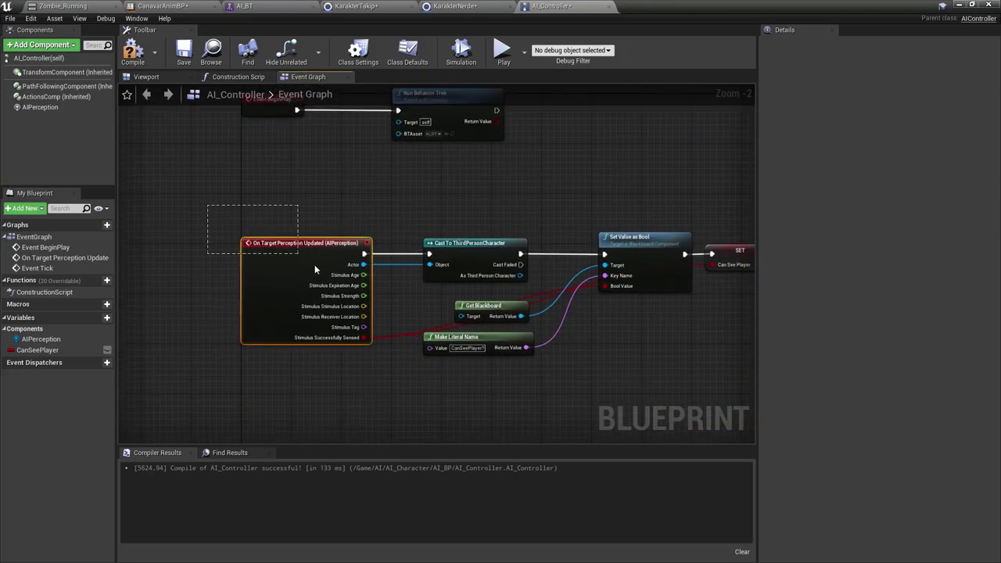
left_click(306, 208)
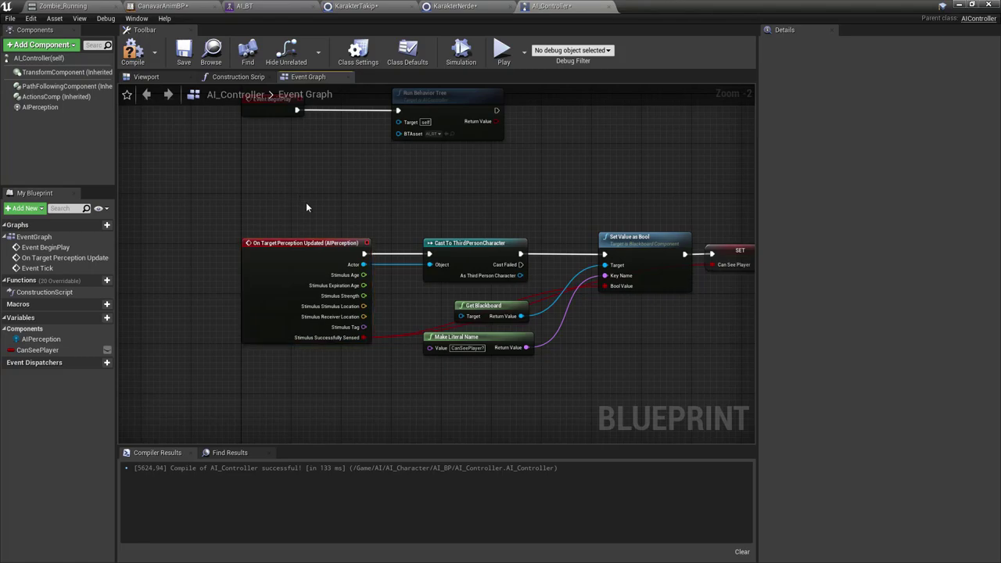
right_click_drag(389, 249, 342, 145)
left_click_drag(343, 263, 257, 230)
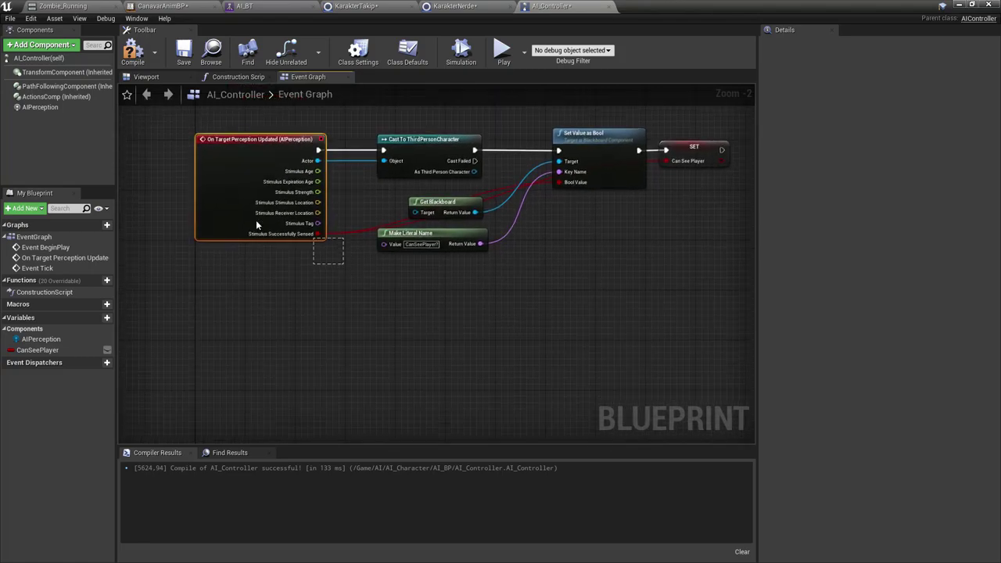
right_click_drag(514, 196, 329, 302)
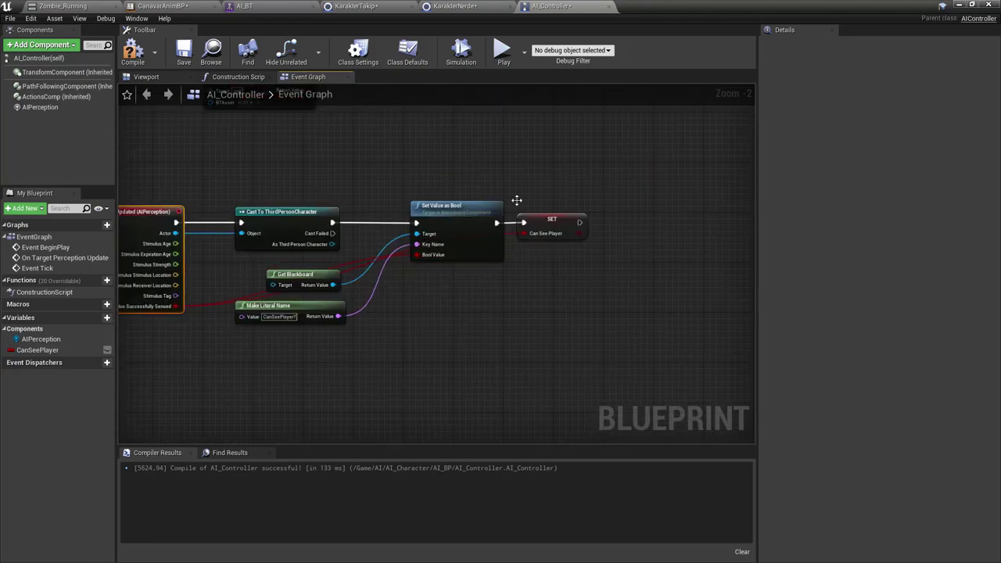
left_click_drag(285, 219, 438, 302)
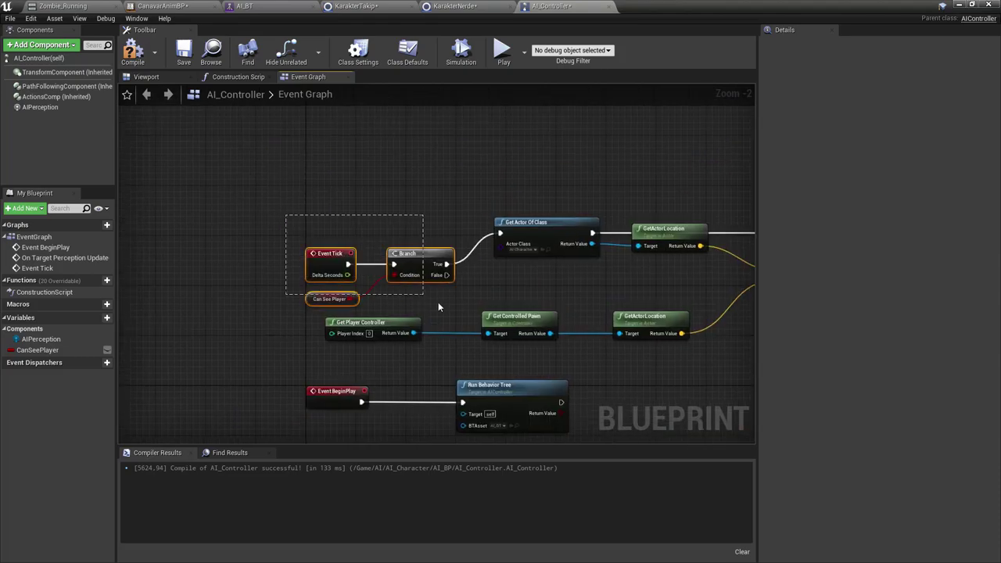
right_click_drag(438, 301, 336, 321)
left_click_drag(270, 225, 784, 323)
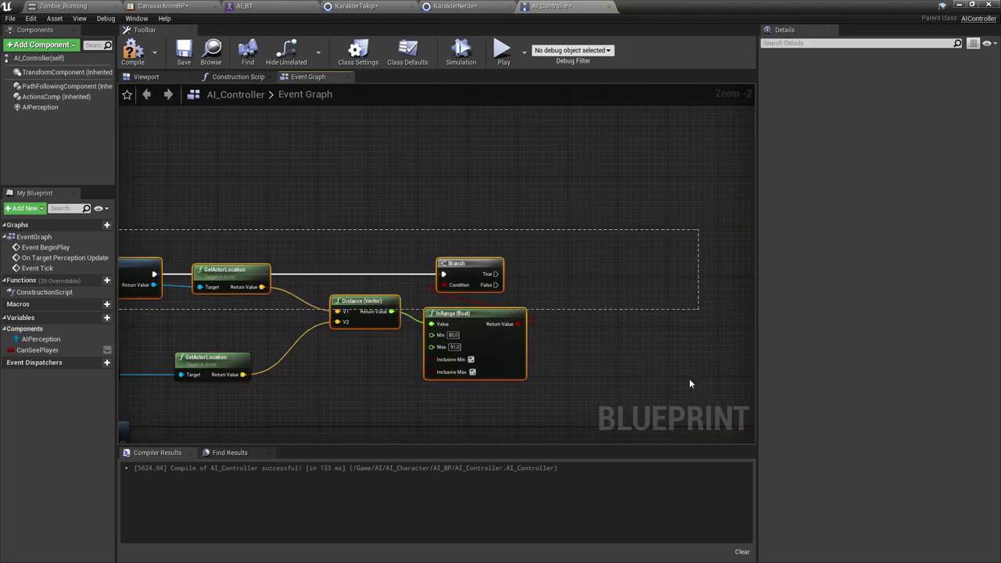
right_click_drag(689, 378, 628, 336)
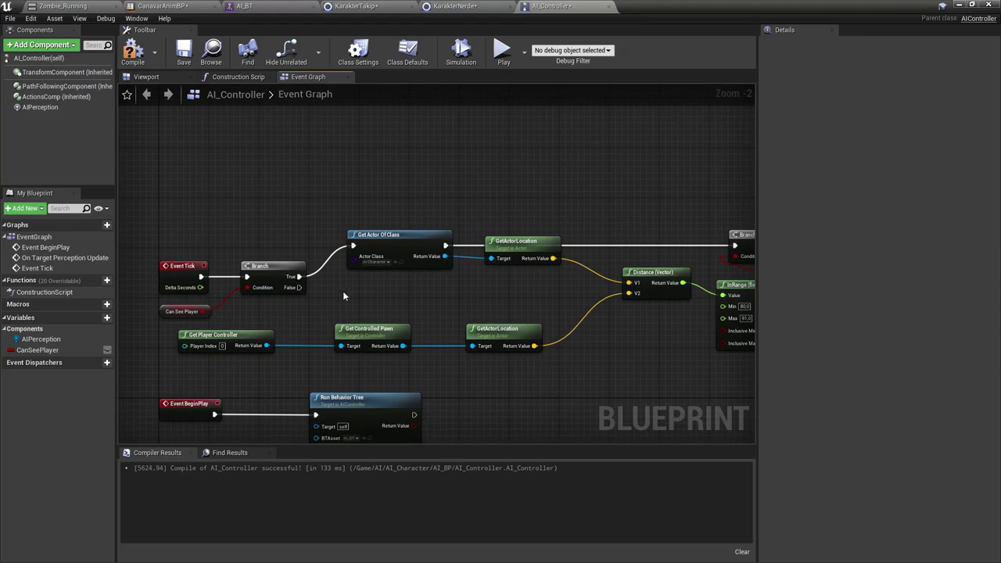
Review the Get Player Controller, pawn and location nodes, then compile AI_Controller.
scroll(343, 295, "up", 2)
left_click_drag(296, 291, 468, 357)
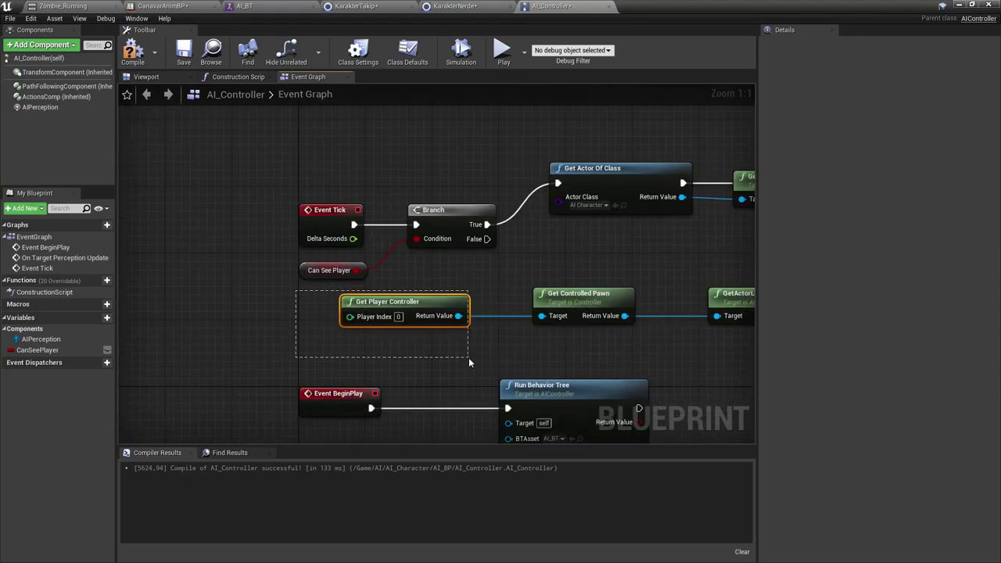
right_click_drag(521, 289, 337, 313)
left_click(473, 321)
mouse_move(485, 322)
right_mouse_down()
mouse_move(388, 344)
mouse_move(343, 266)
right_mouse_up()
left_click_drag(343, 268, 499, 375)
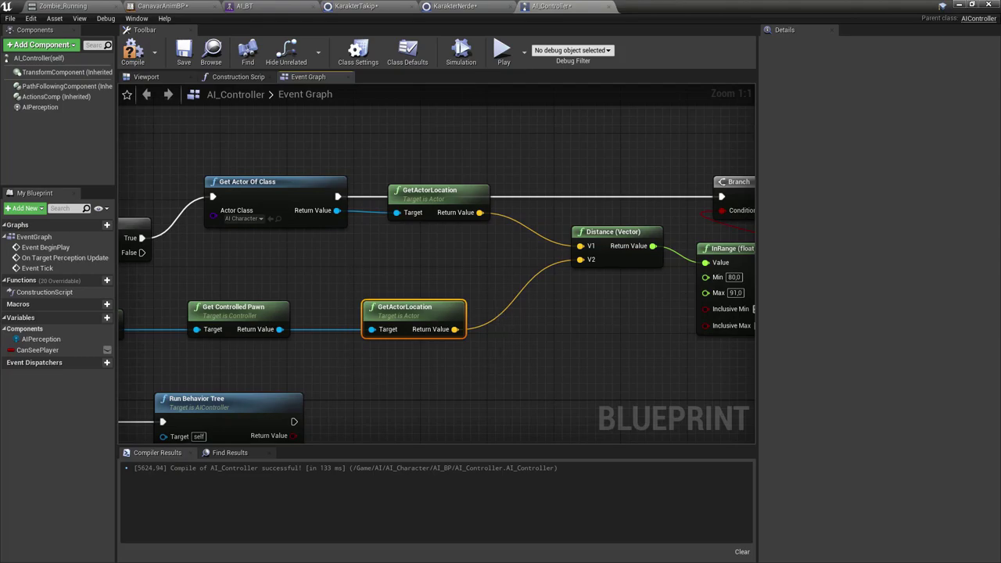
right_click_drag(474, 347, 384, 393)
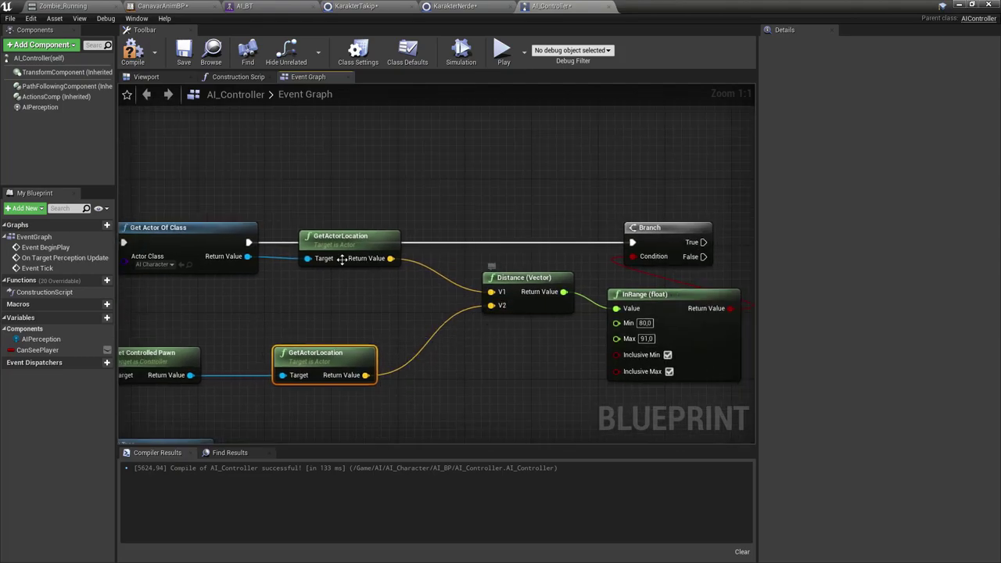
right_click_drag(342, 259, 587, 249)
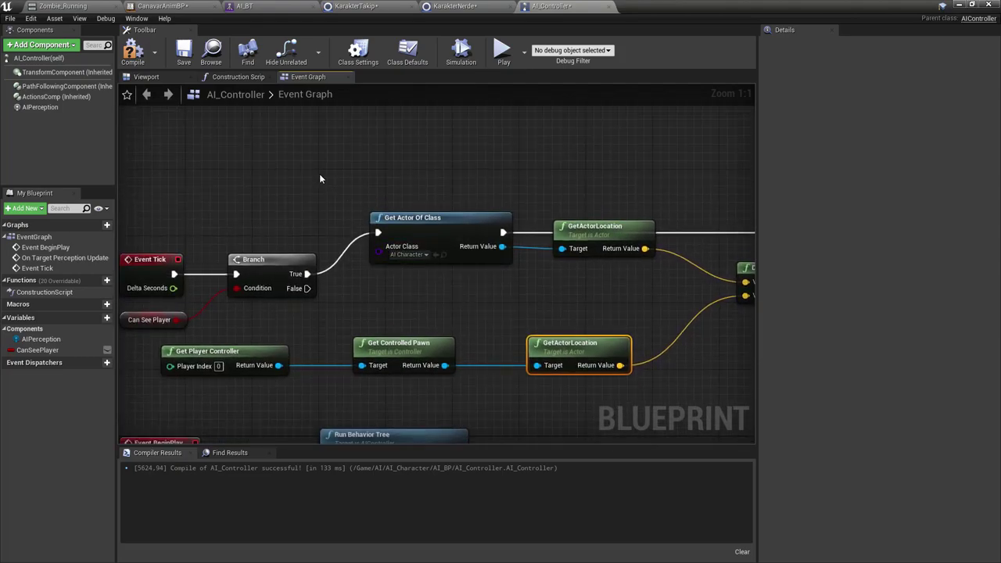
left_click_drag(339, 167, 474, 277)
left_click(353, 160)
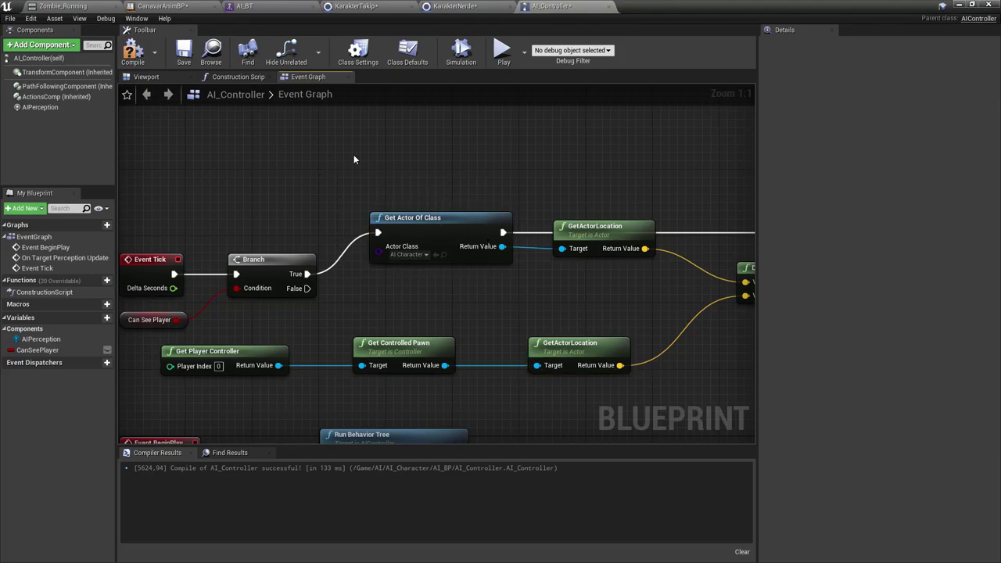
left_click(140, 62)
Re-check the Distance (Vector) and InRange 80,0–91,0 nodes gating the second Branch.
right_click_drag(431, 262, 237, 262)
left_click_drag(335, 164, 458, 246)
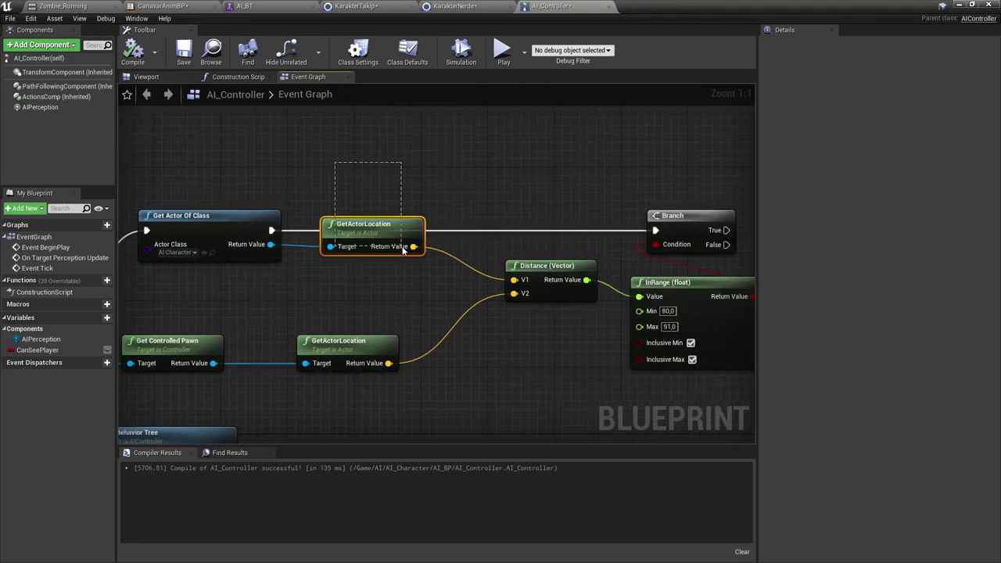
left_click(389, 156)
right_click_drag(390, 155, 417, 182)
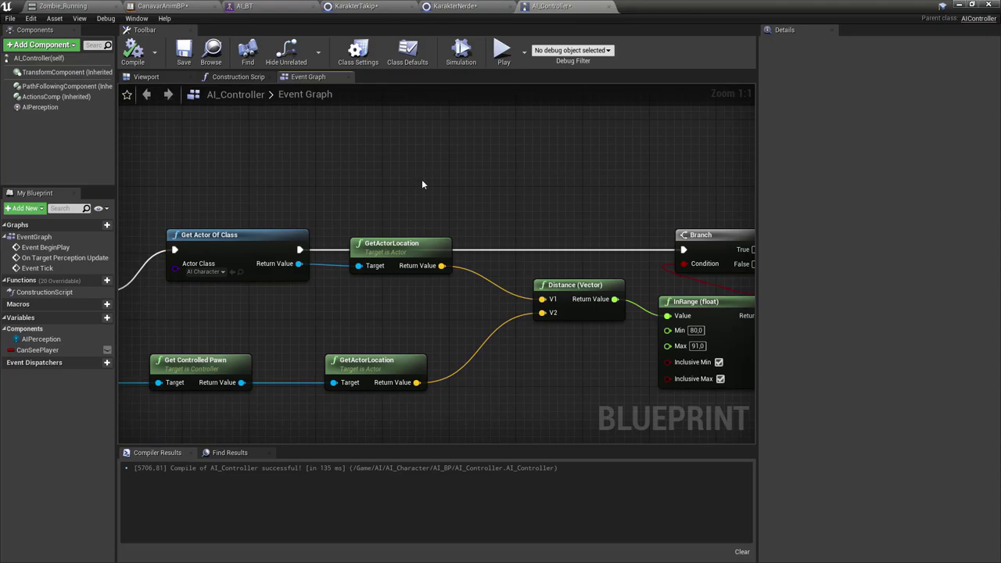
right_click_drag(422, 185, 345, 161)
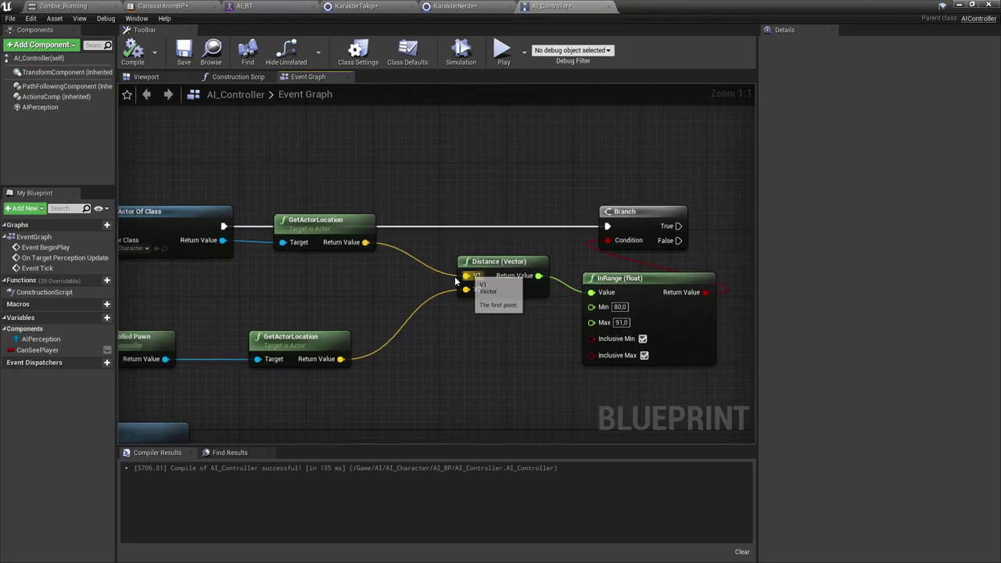
mouse_move(426, 297)
right_mouse_down()
mouse_move(427, 265)
mouse_move(457, 217)
mouse_move(466, 261)
right_mouse_up()
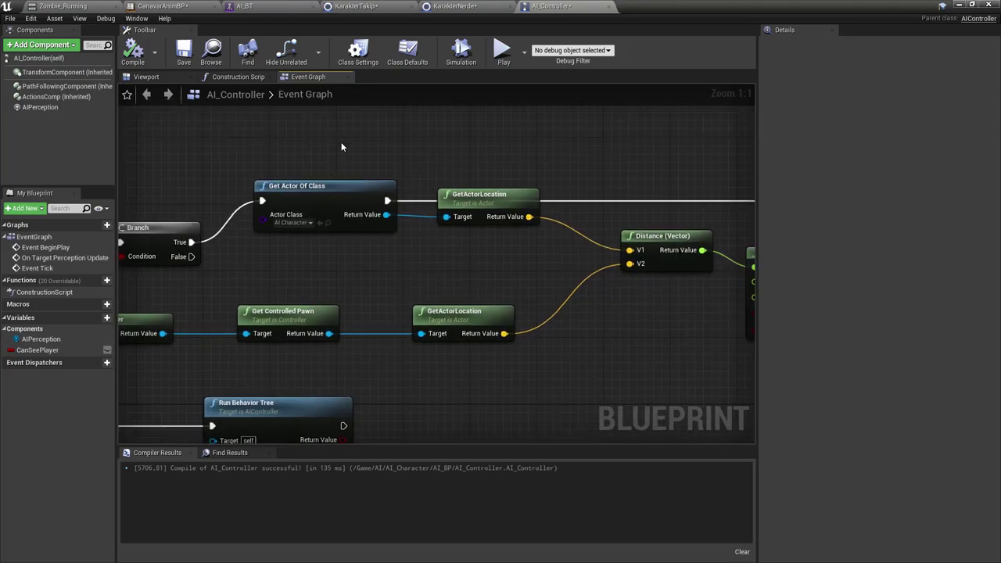
right_click_drag(470, 156, 414, 158)
right_click_drag(490, 173, 395, 163)
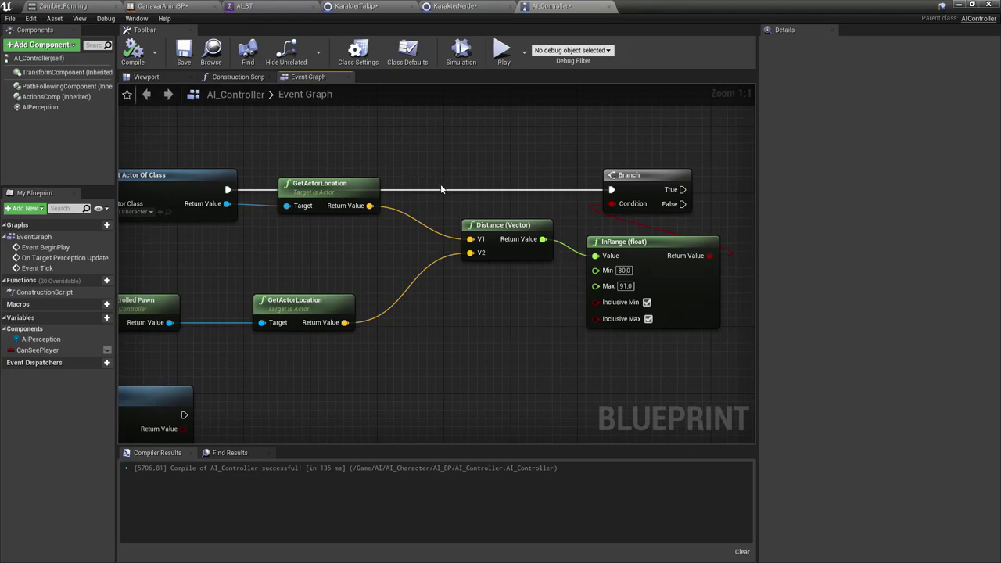
left_click_drag(429, 182, 536, 266)
left_click(550, 289)
right_click_drag(550, 289, 496, 274)
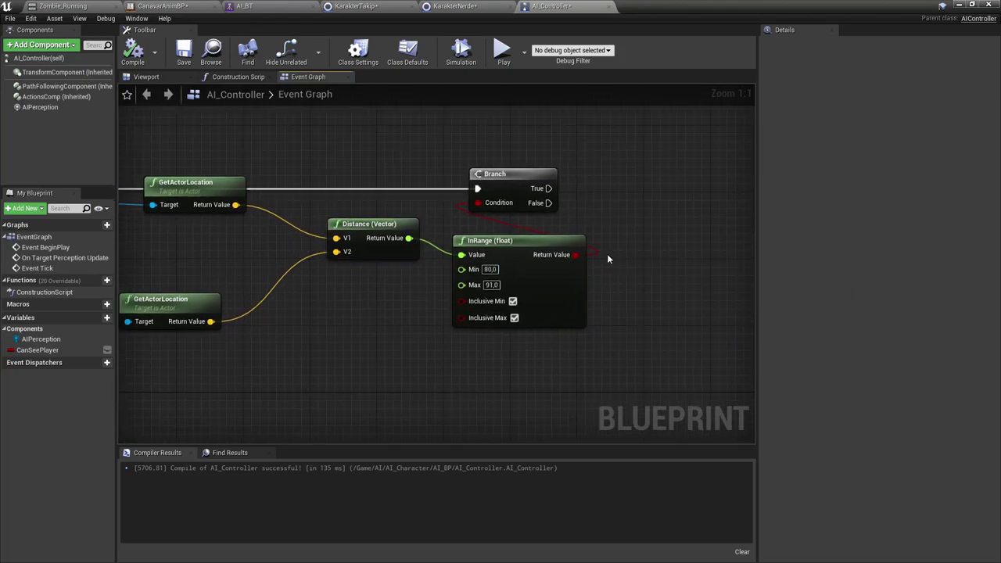
right_click_drag(608, 258, 596, 230)
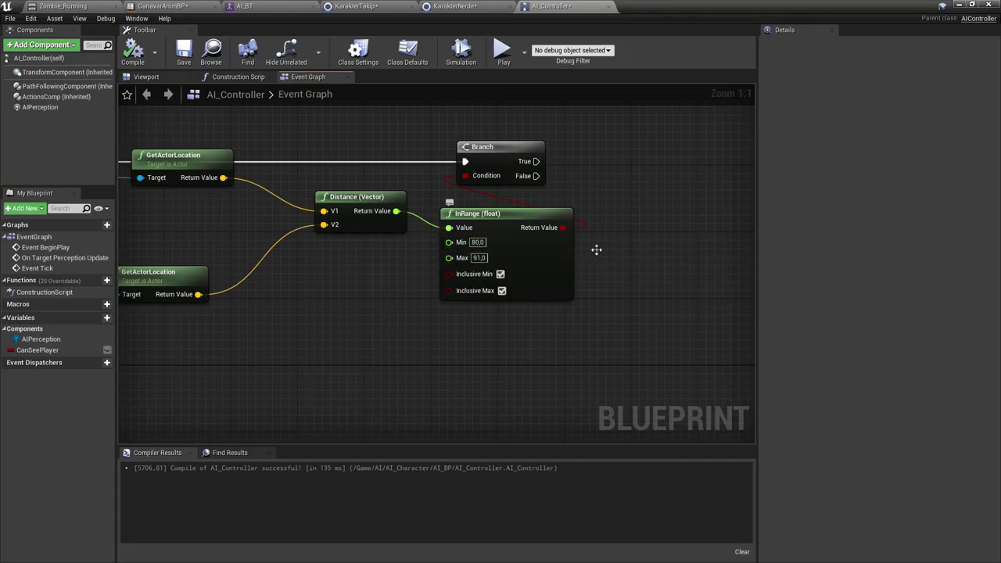
right_click_drag(596, 249, 580, 299)
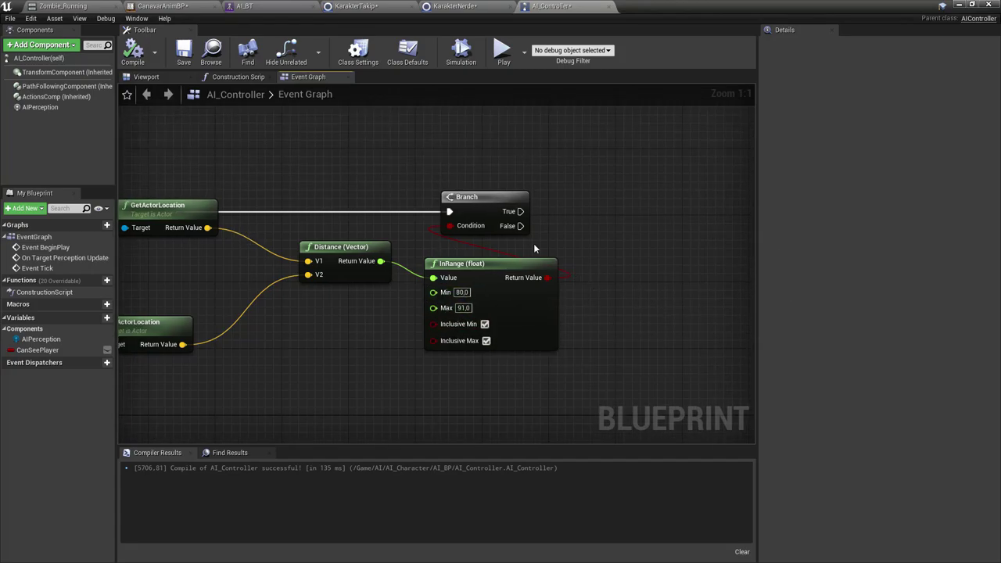
Add a new Boolean variable named Saldır to AI_Controller.
left_click(106, 317)
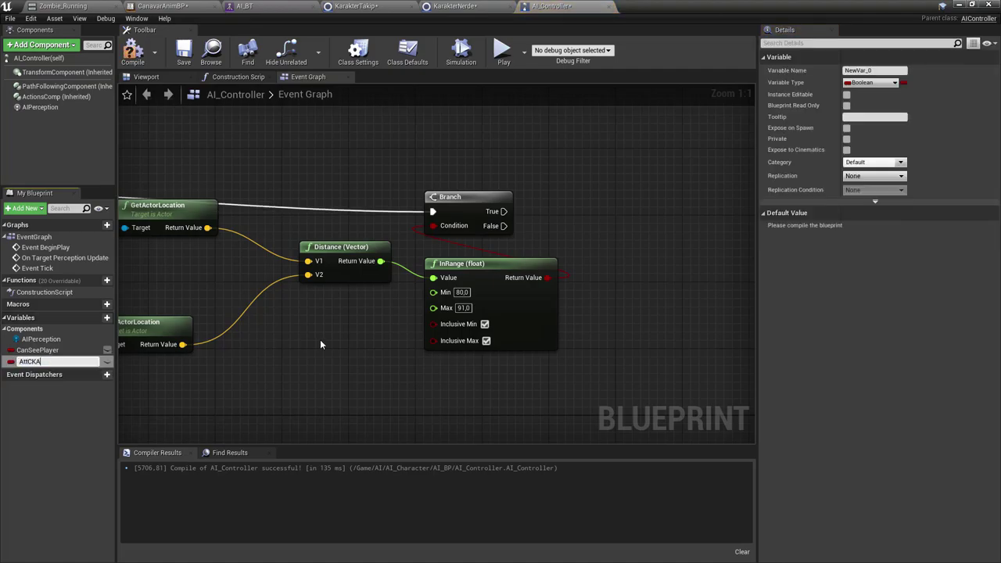
key("BackSpace")
key("BackSpace")
key("BackSpace")
type("r")
key("Return")
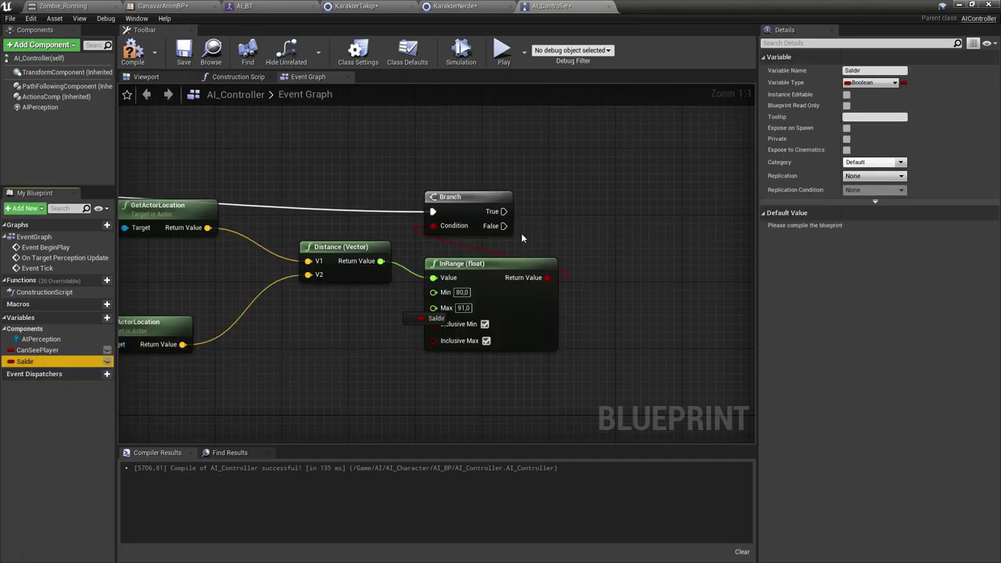
Place a SET Saldir node on the Branch True output and set it to true.
left_click_drag(45, 361, 553, 171)
left_click(579, 196)
left_click_drag(601, 207, 610, 233)
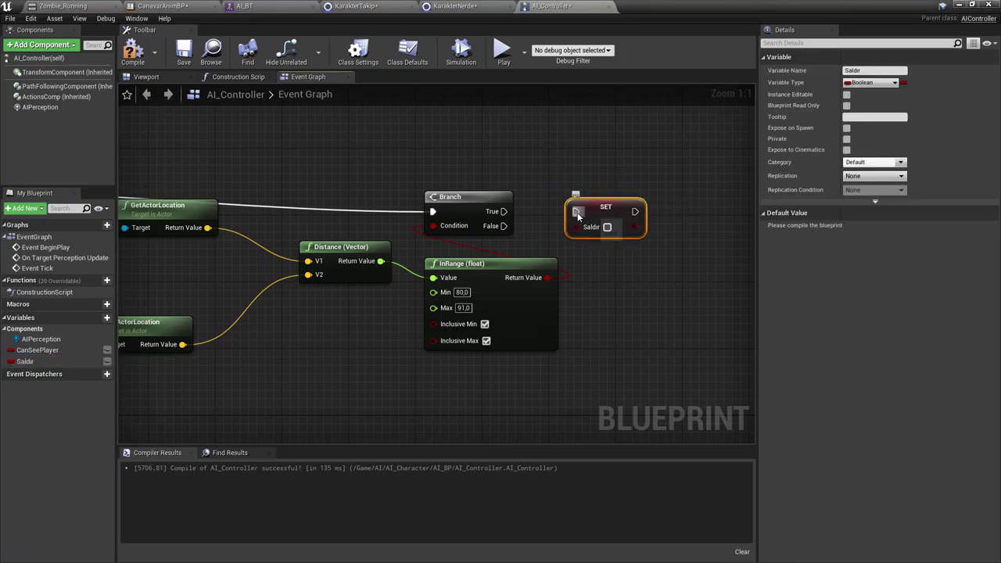
left_click_drag(504, 211, 575, 211)
left_click(607, 227)
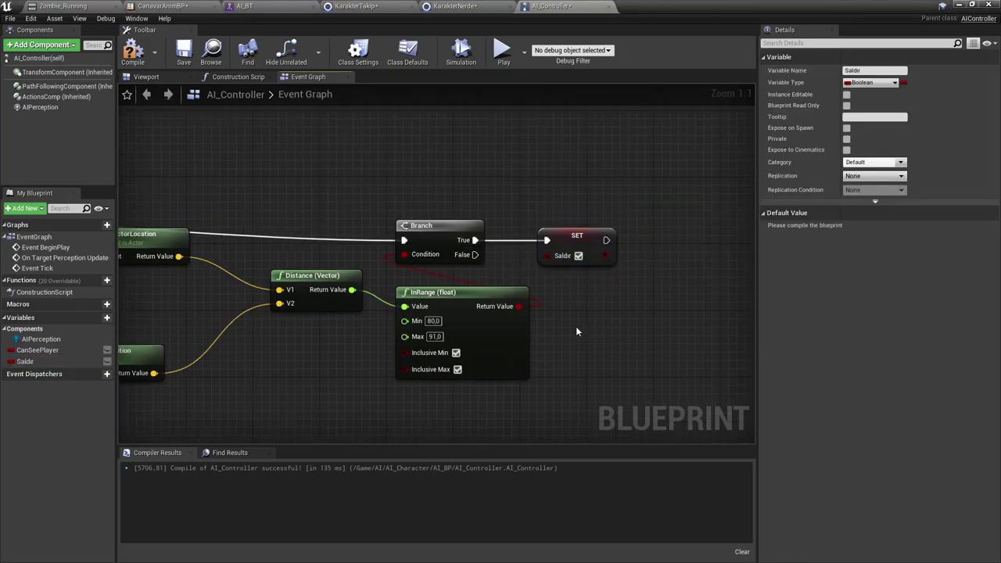
mouse_move(611, 299)
right_mouse_down()
mouse_move(575, 326)
mouse_move(515, 316)
right_mouse_up()
right_click_drag(182, 196, 204, 231)
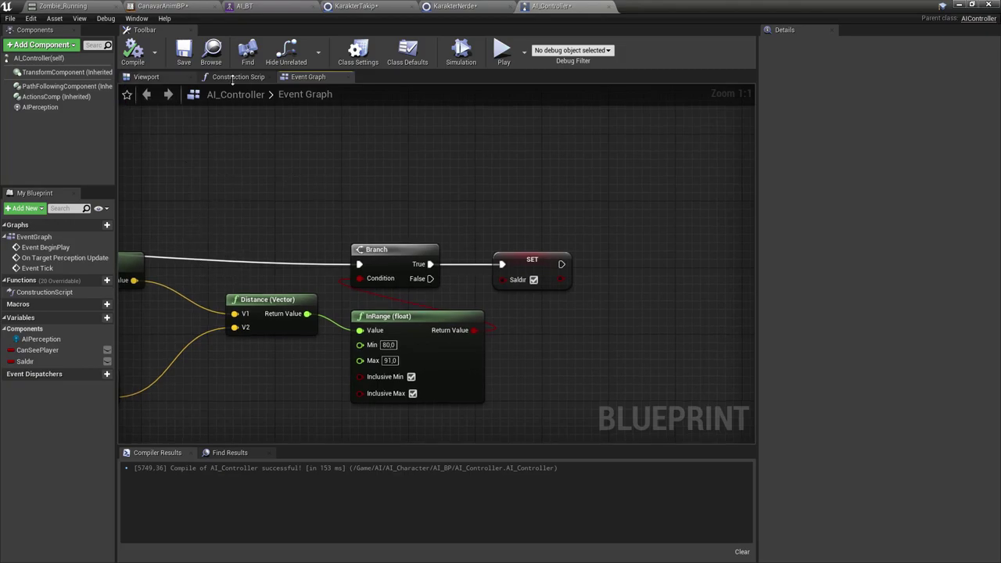
left_click_drag(492, 199, 589, 313)
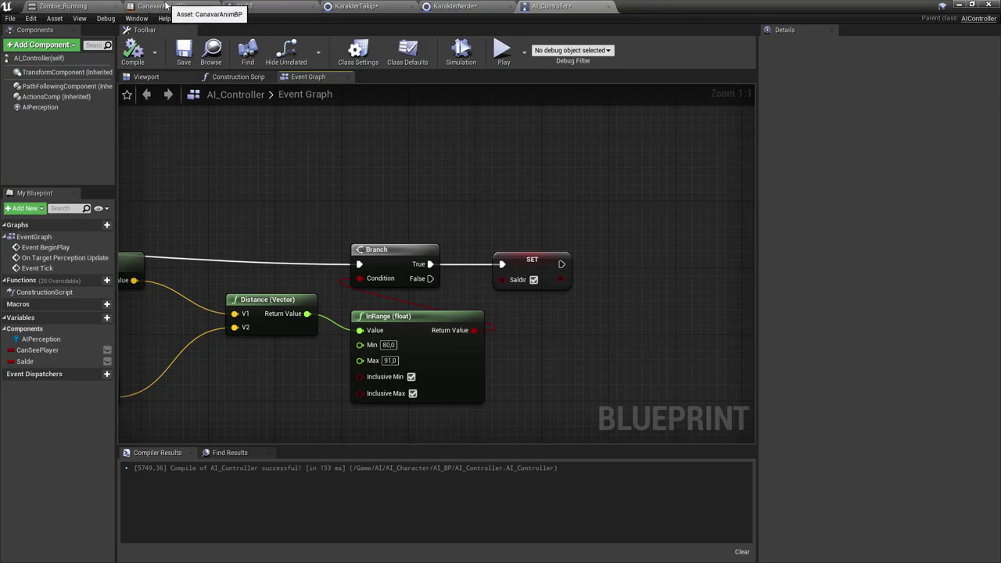
Open CanavarAnimBP's AnimGraph and zoom in on the New State Machine node.
left_click(165, 5)
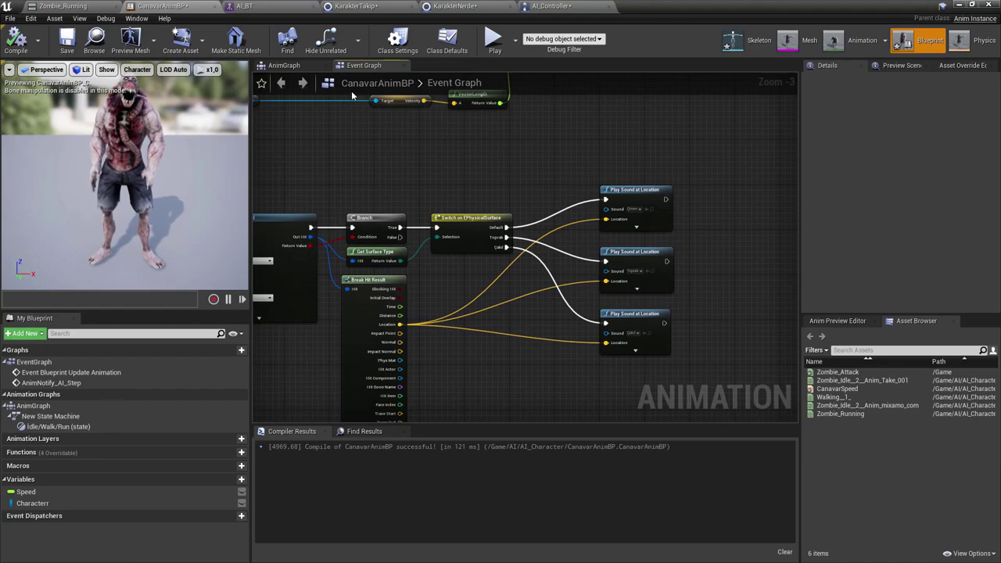
left_click(280, 67)
left_click(365, 216)
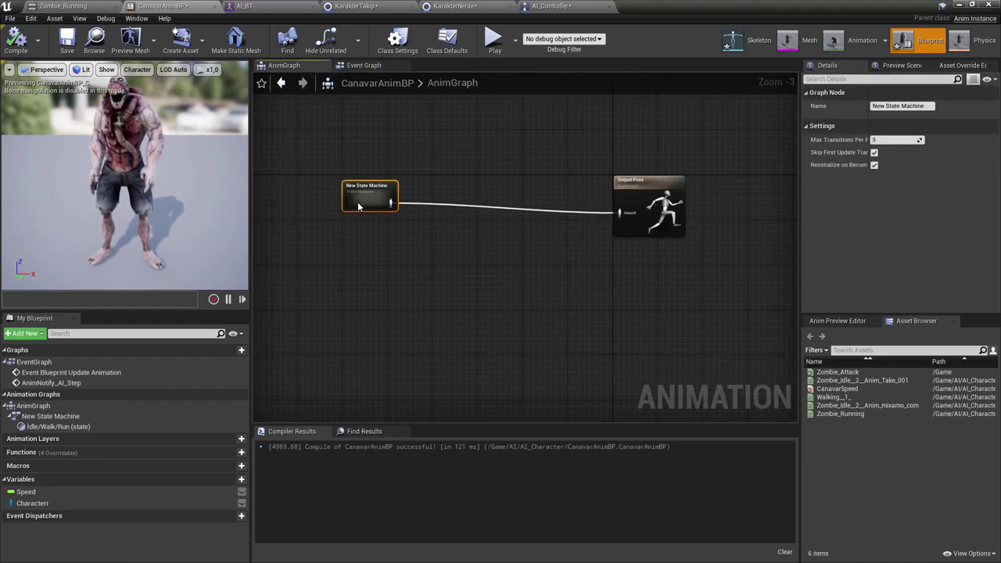
left_click_drag(319, 160, 482, 250)
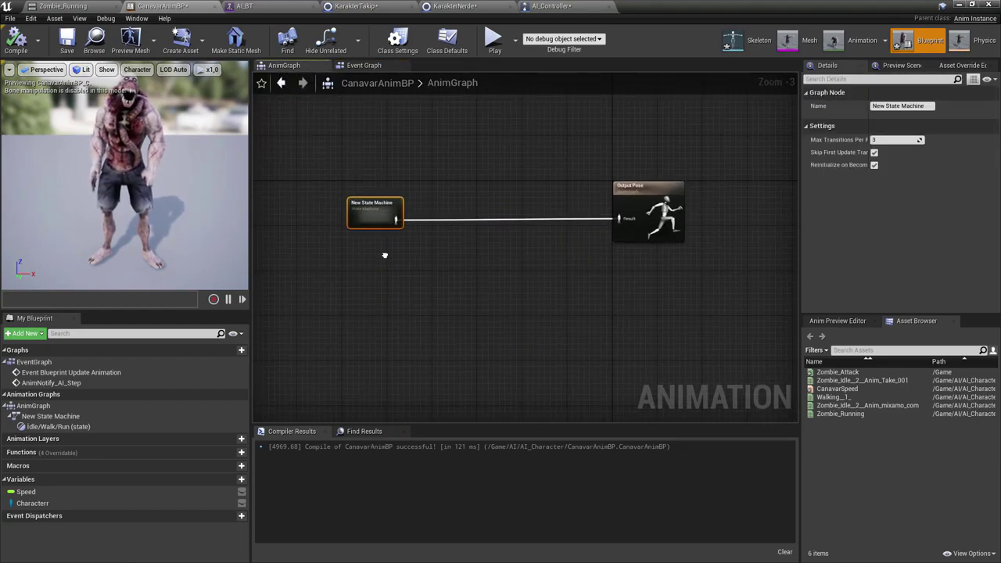
scroll(367, 212, "up", 3)
Add a Layered blend per bone node and feed New State Machine into its Base Pose.
mouse_move(362, 198)
left_mouse_down()
mouse_move(353, 190)
mouse_move(476, 270)
left_mouse_up()
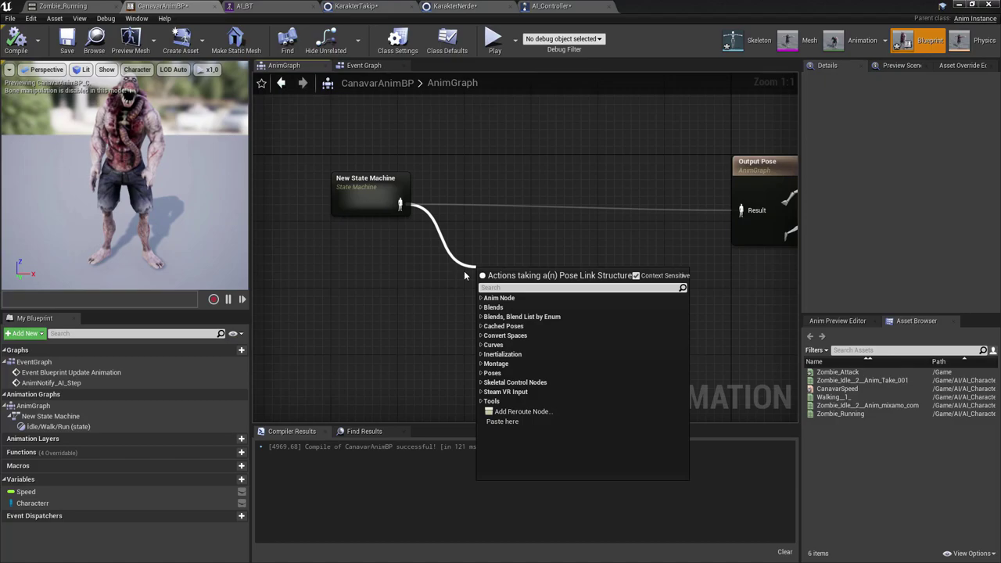
left_click(404, 332)
right_click(398, 265)
type("layer")
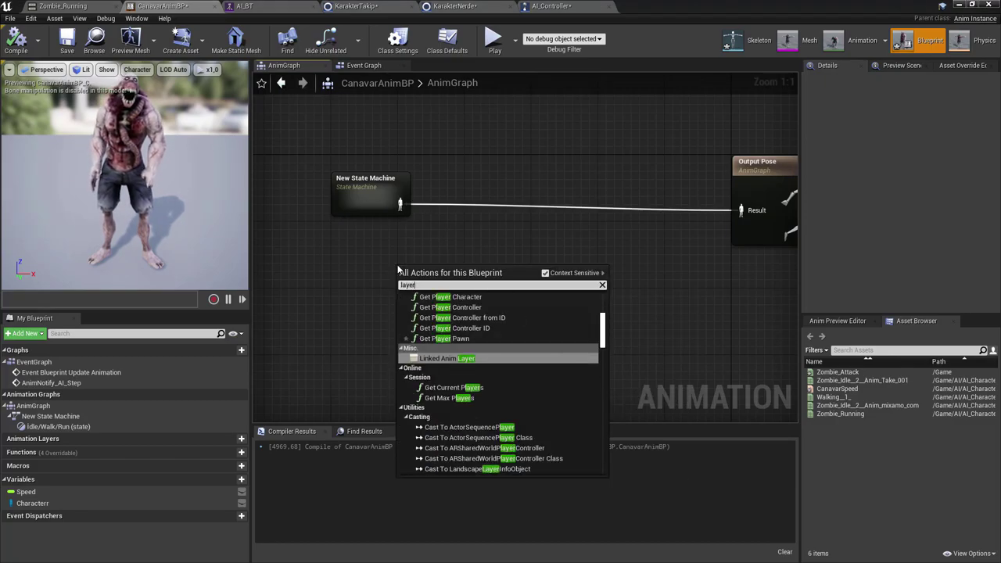
type("ed blend")
key("Return")
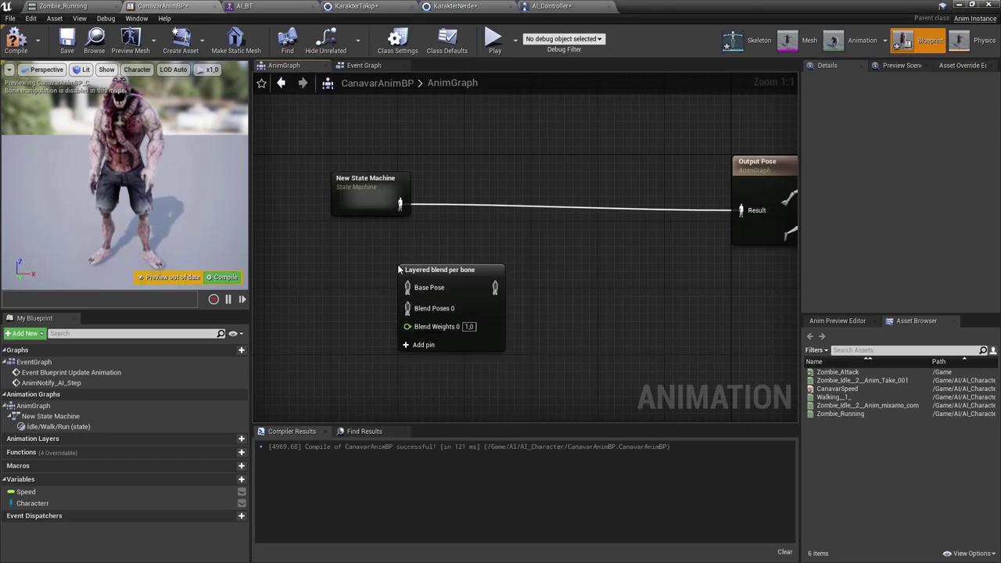
left_click_drag(398, 269, 497, 256)
left_click_drag(406, 189, 392, 206)
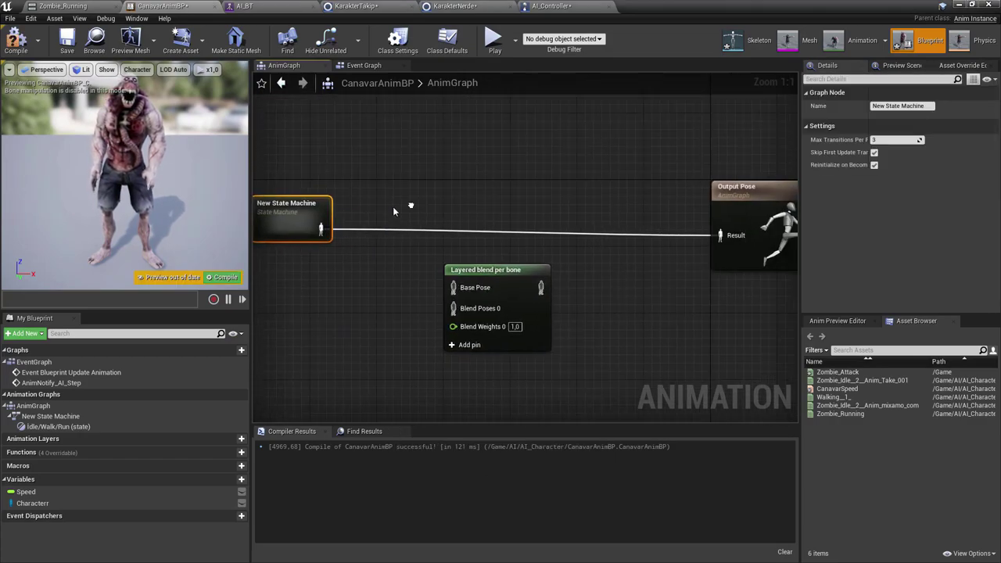
mouse_move(320, 230)
left_mouse_down("ctrl")
mouse_move(511, 277)
mouse_move(506, 244)
left_mouse_up("ctrl")
key("q")
Look inside New State Machine at its Entry and Idle/Walk/Run states.
right_click_drag(220, 176, 344, 174)
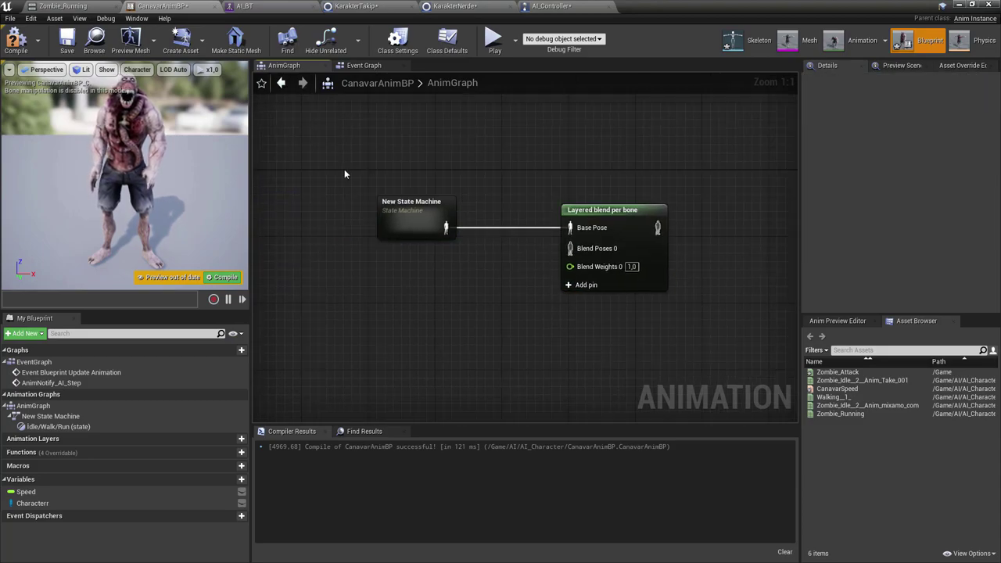
left_click_drag(344, 174, 474, 260)
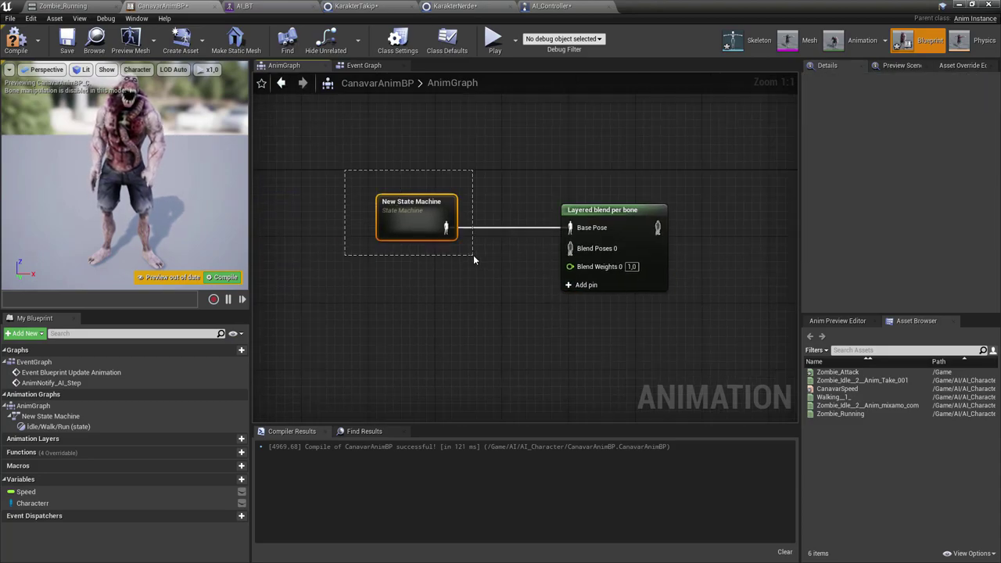
double_click(411, 227)
left_click_drag(339, 174, 599, 294)
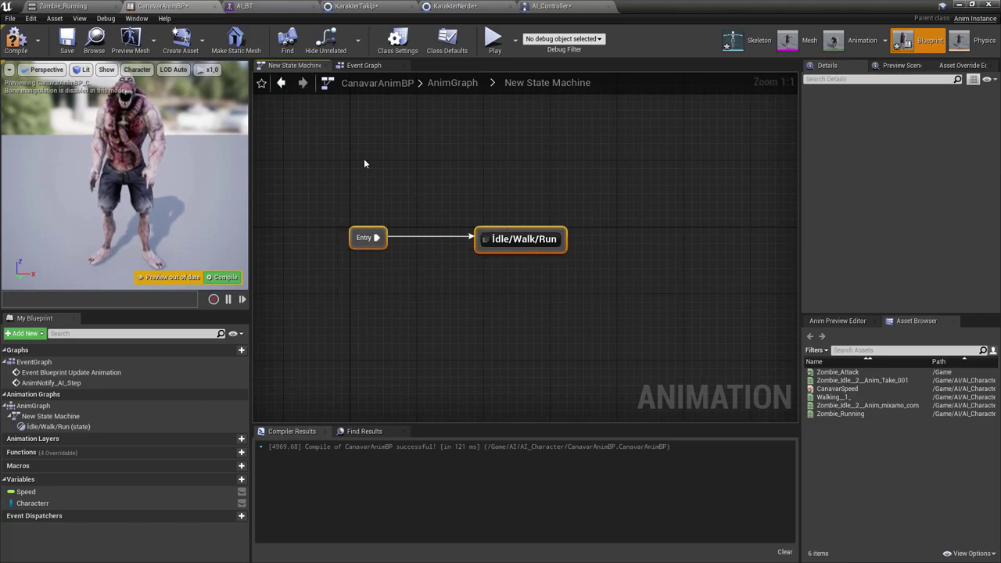
left_click(372, 106)
Back in the AnimGraph, connect the Layered blend per bone output to Output Pose.
left_click(281, 83)
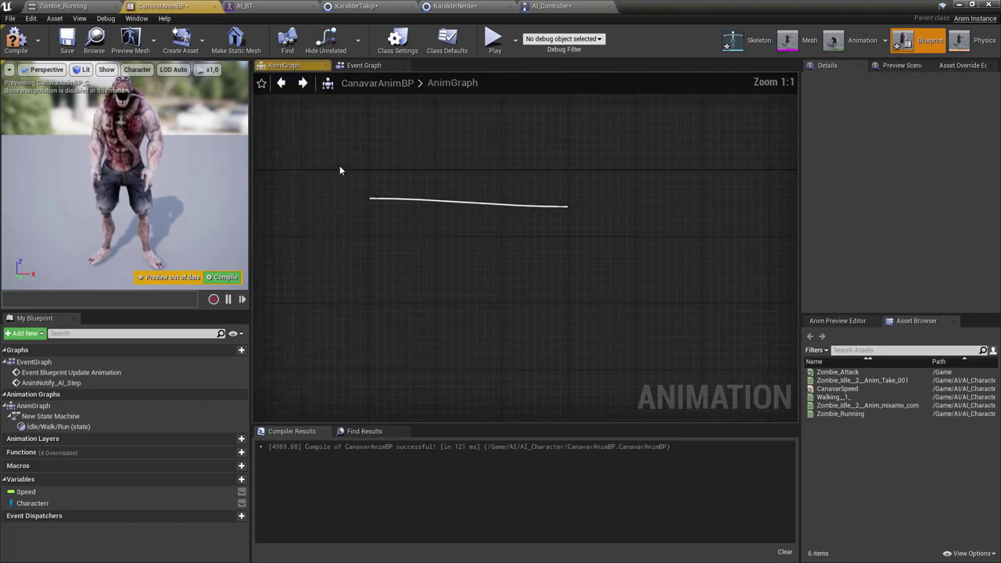
right_click_drag(590, 196, 490, 205)
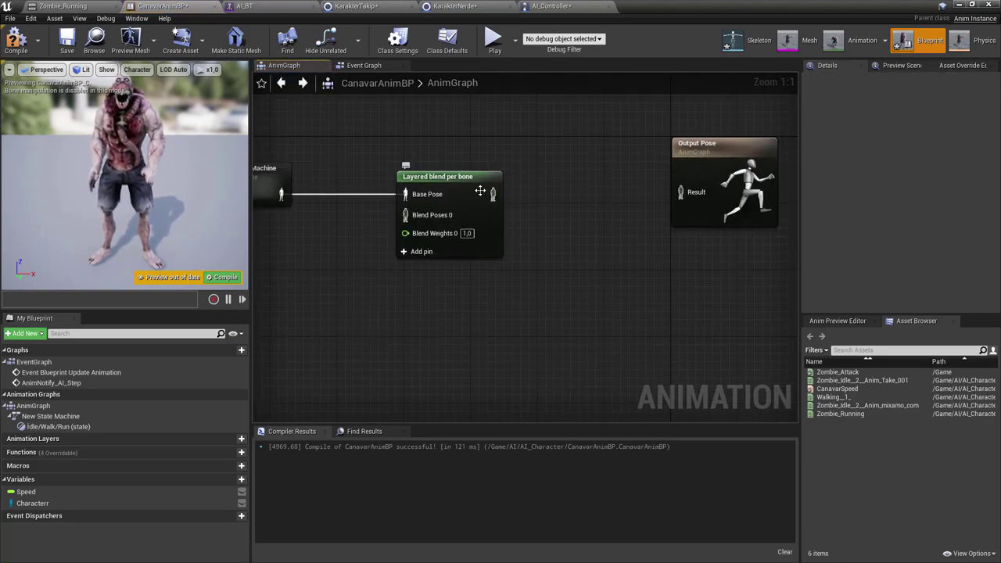
left_click_drag(499, 193, 686, 191)
right_click_drag(559, 209, 653, 196)
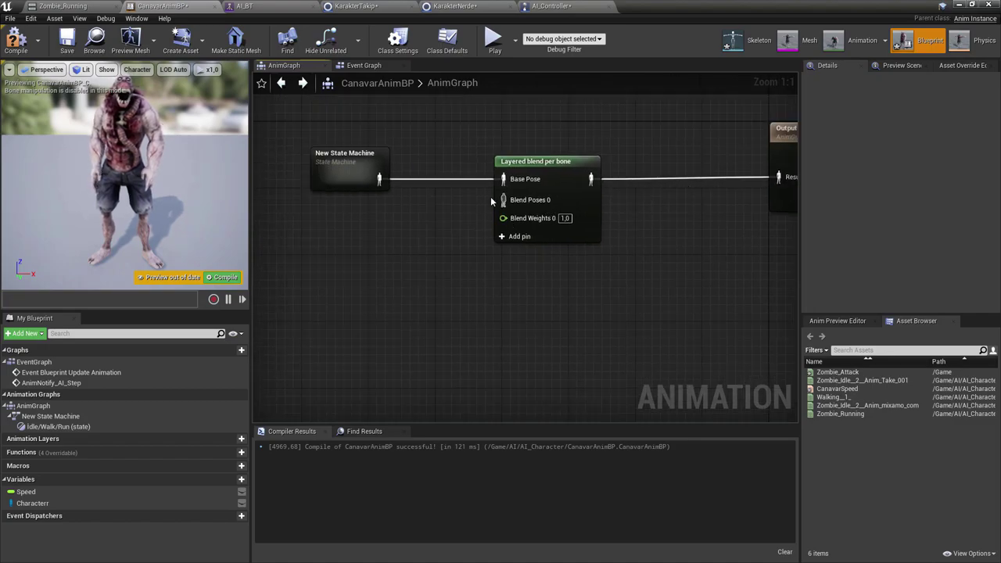
right_click_drag(490, 197, 514, 150)
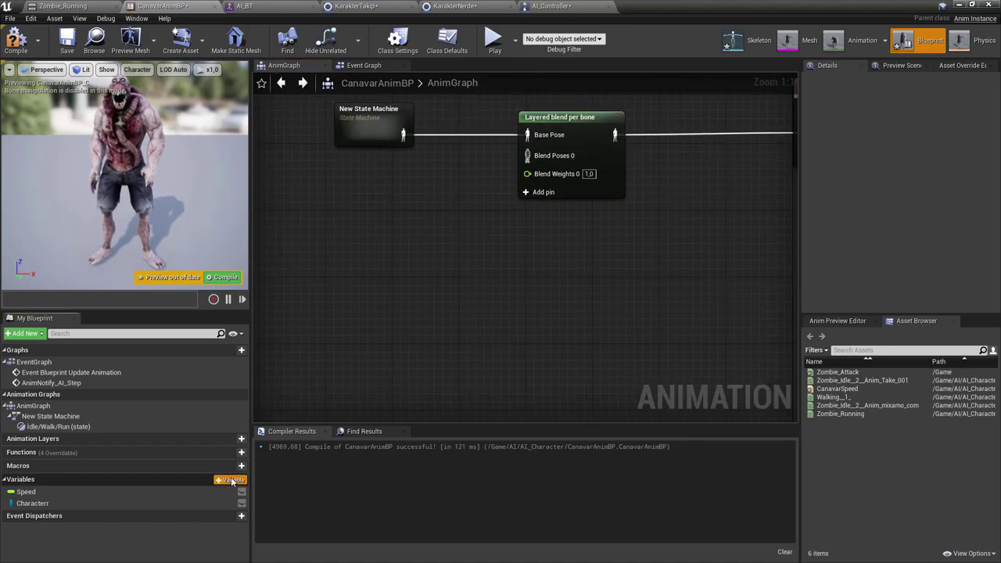
Add a Boolean variable Saldırı to CanavarAnimBP and compile.
left_click(230, 480)
type("Saldırı")
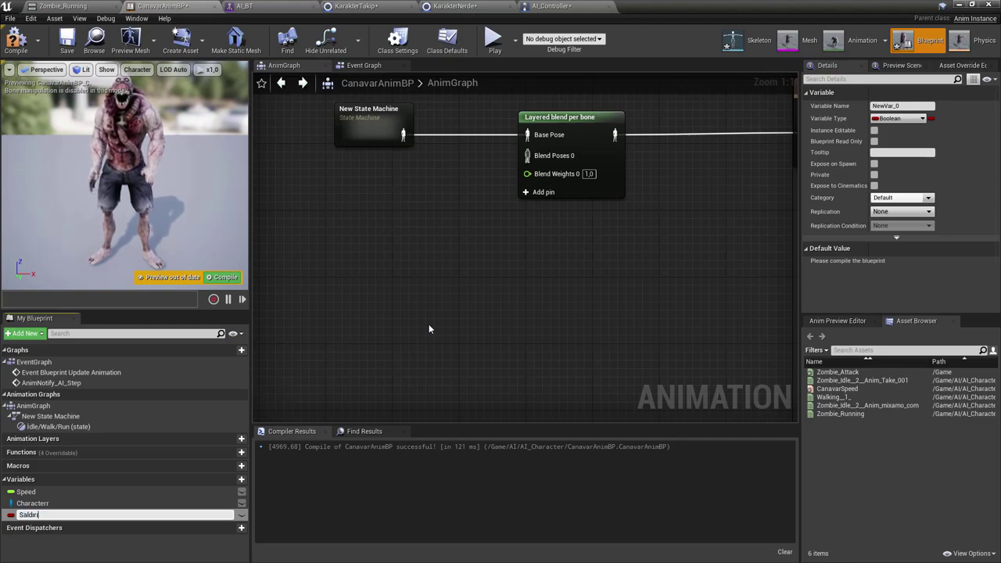
key("Return")
left_click(15, 43)
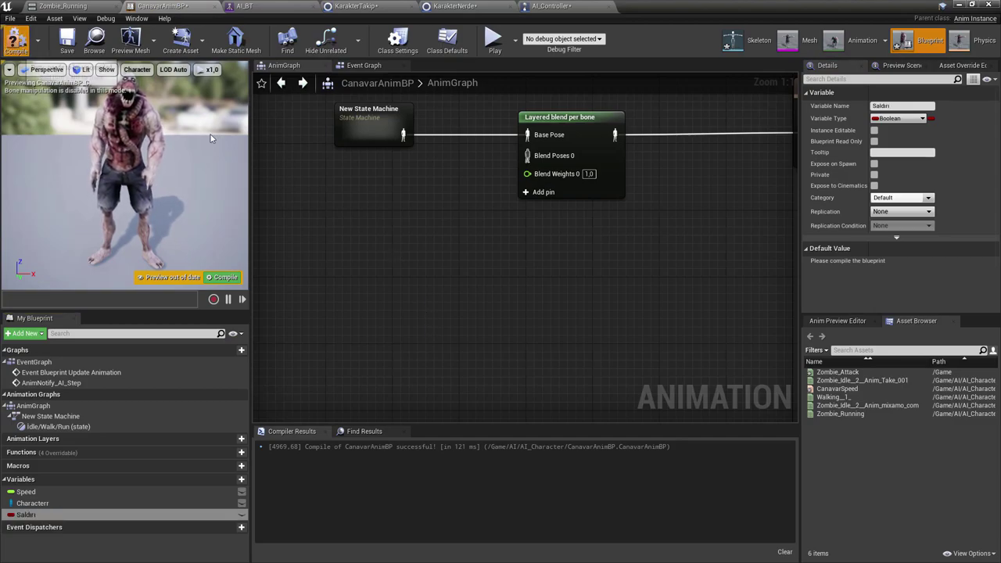
right_click_drag(342, 166, 363, 227)
Drive Blend Weights 0 from a Get Saldırı node through a conversion node.
mouse_move(25, 517)
left_mouse_down()
mouse_move(402, 311)
mouse_move(545, 266)
mouse_move(552, 237)
left_mouse_up()
left_click(412, 312)
left_click_drag(450, 322, 545, 236)
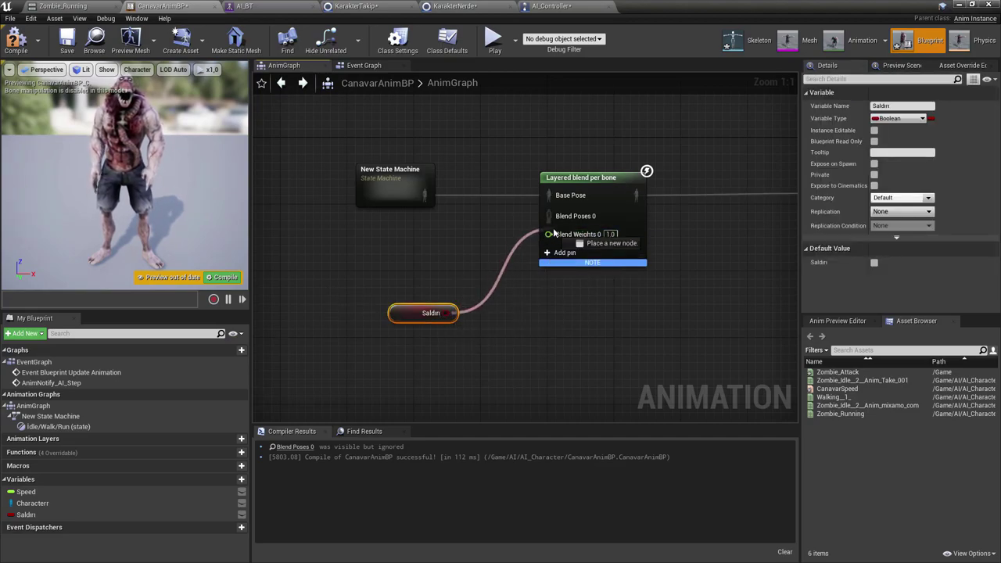
left_click_drag(545, 235, 549, 234)
left_click_drag(415, 317, 332, 308)
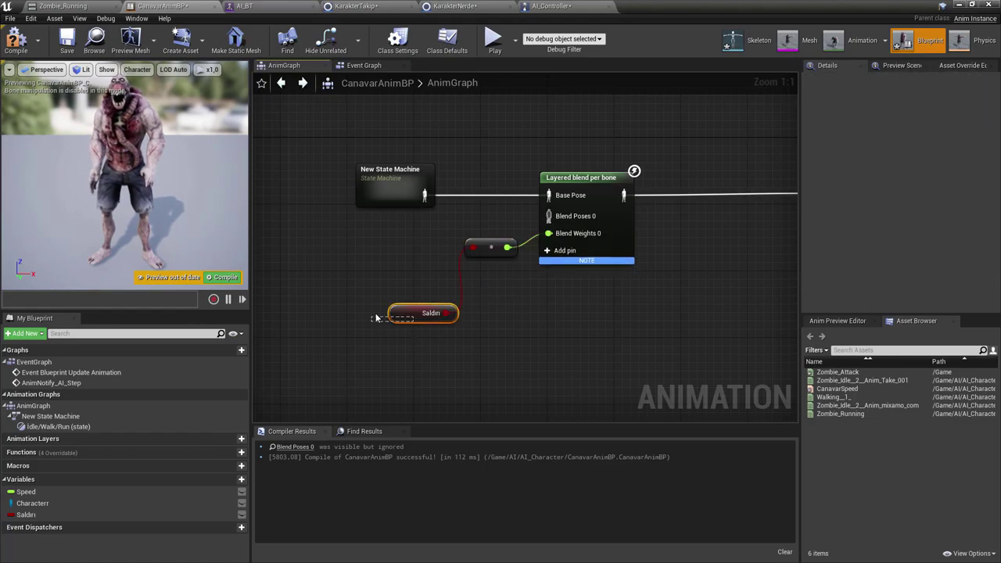
left_click_drag(487, 241, 445, 299)
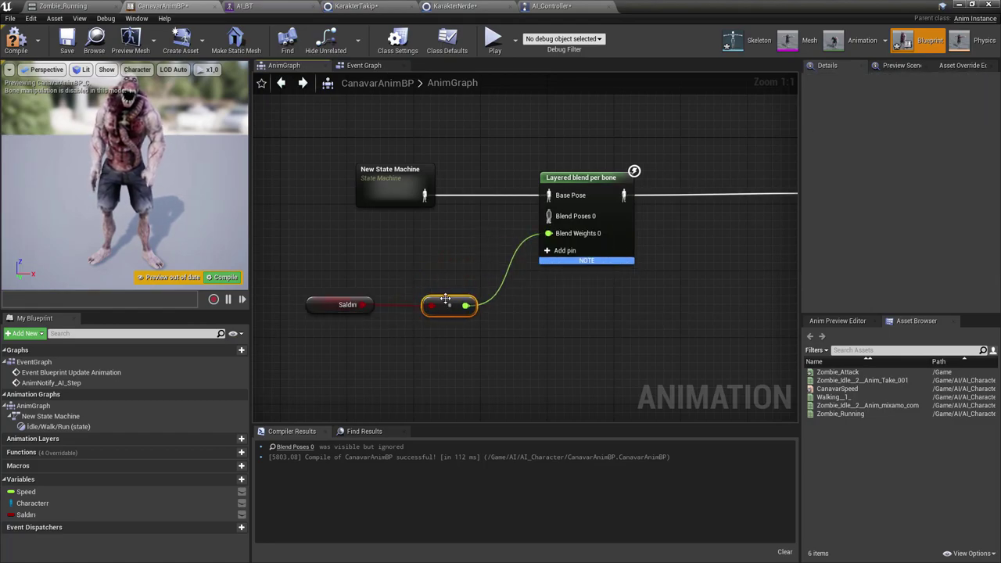
left_click(548, 233, "alt")
type("100")
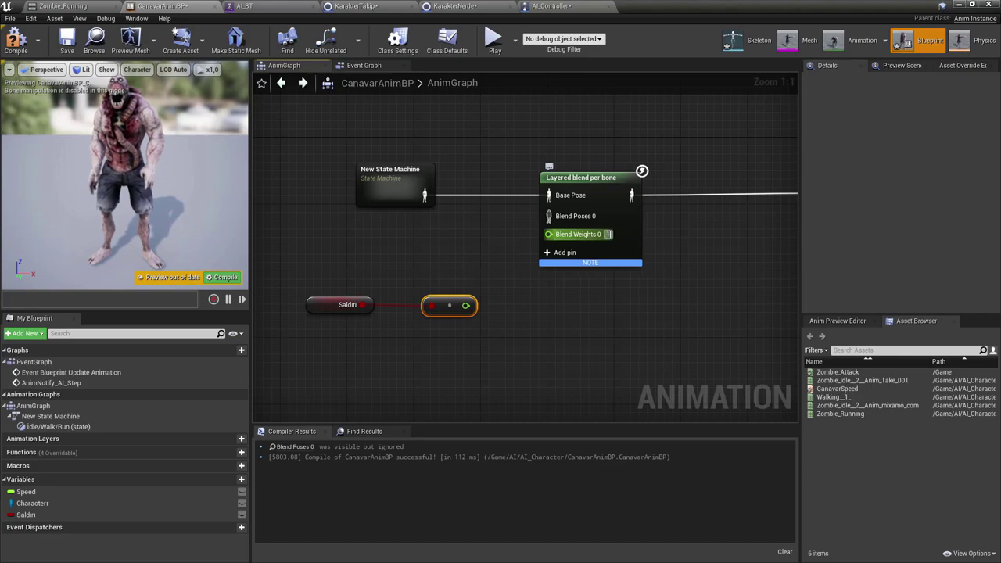
key("Return")
left_click_drag(473, 307, 548, 234)
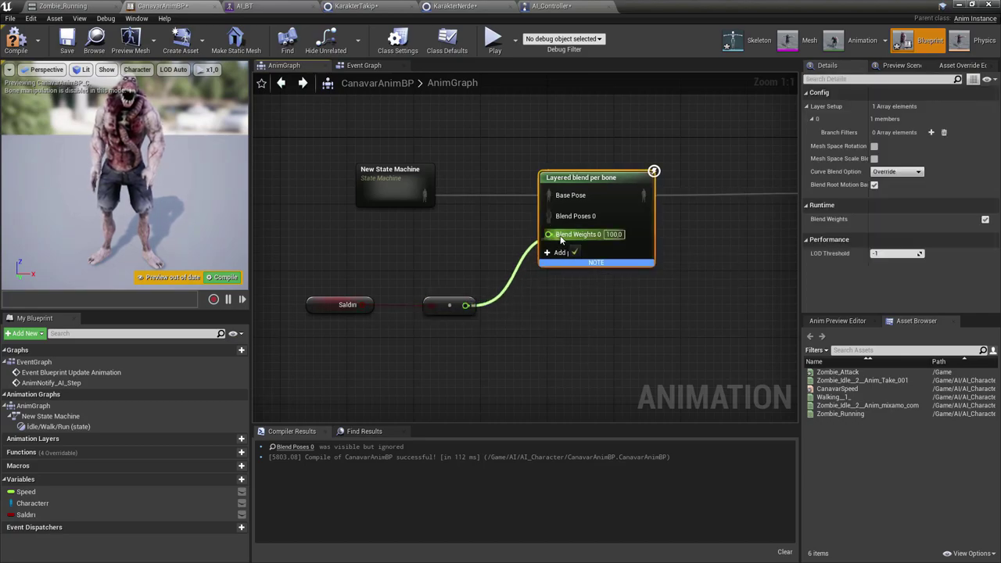
Inspect the Layered blend per bone node's settings in Details.
right_click_drag(397, 272, 403, 274)
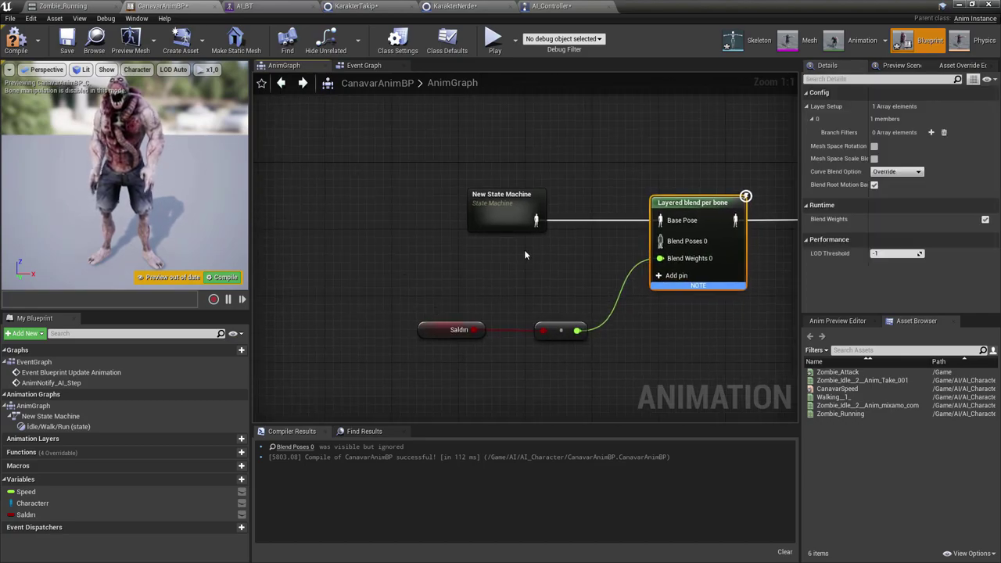
right_click_drag(524, 254, 439, 262)
left_click_drag(349, 146, 635, 327)
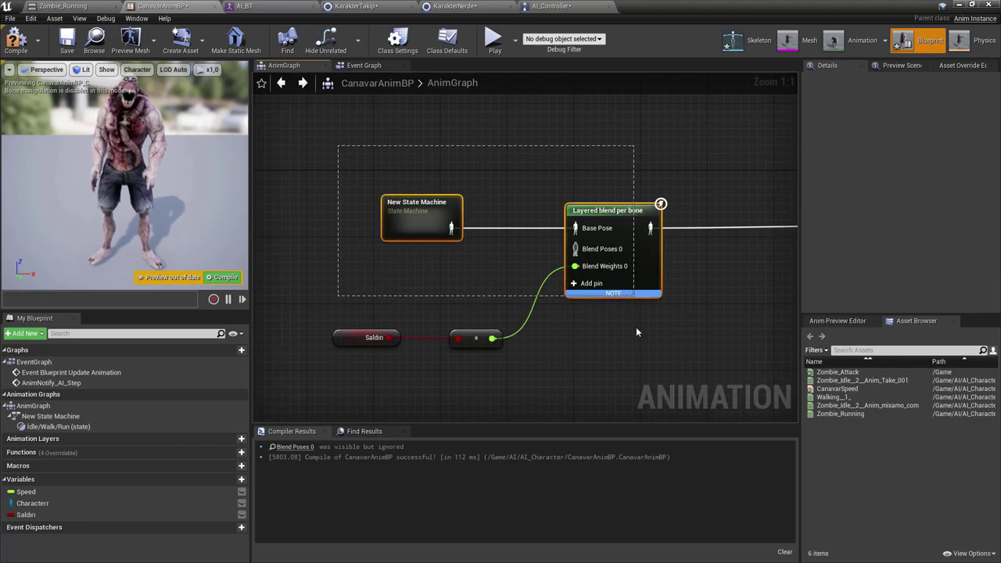
left_click(614, 220)
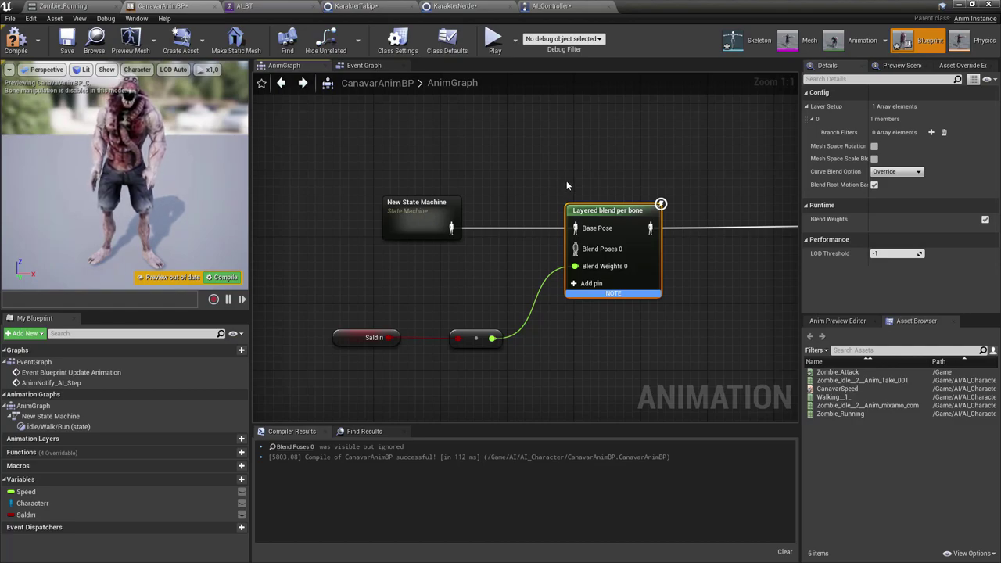
left_click(566, 186)
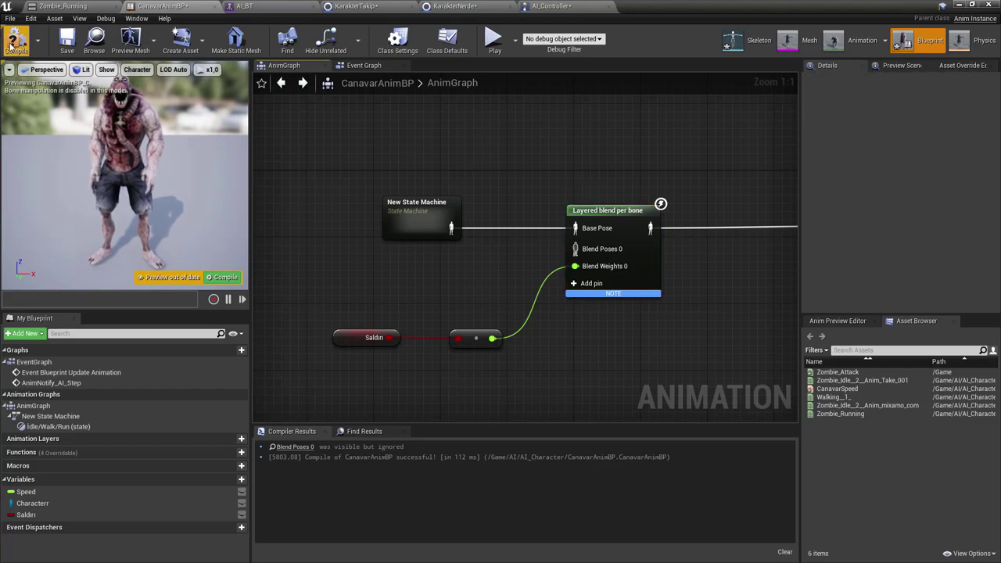
Add a Play Zombie_Attack node feeding Blend Poses 0, discarding a trial idle node.
right_click_drag(426, 123, 361, 119)
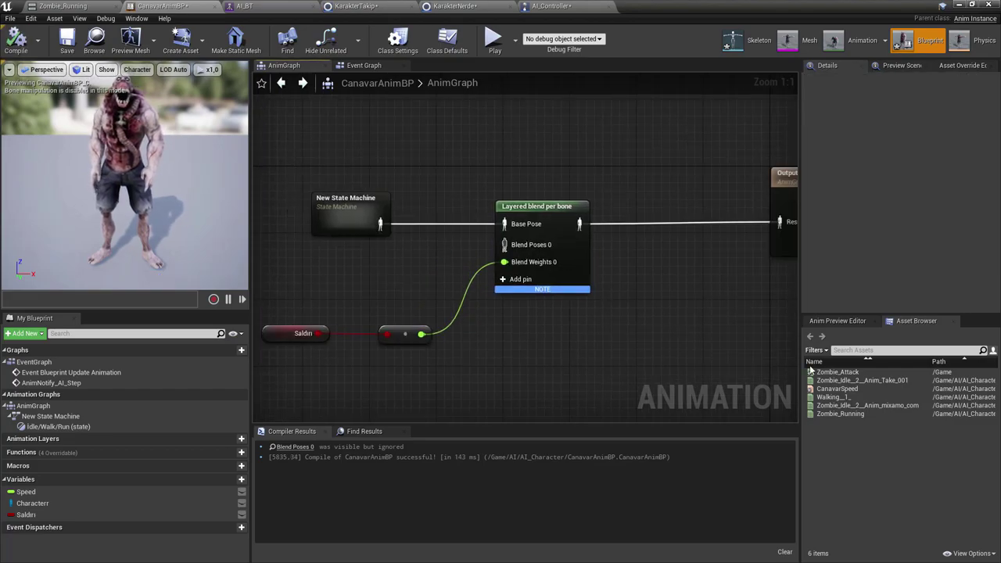
mouse_move(852, 380)
left_mouse_down()
mouse_move(364, 303)
mouse_move(323, 277)
left_mouse_up()
left_click_drag(389, 282, 391, 283)
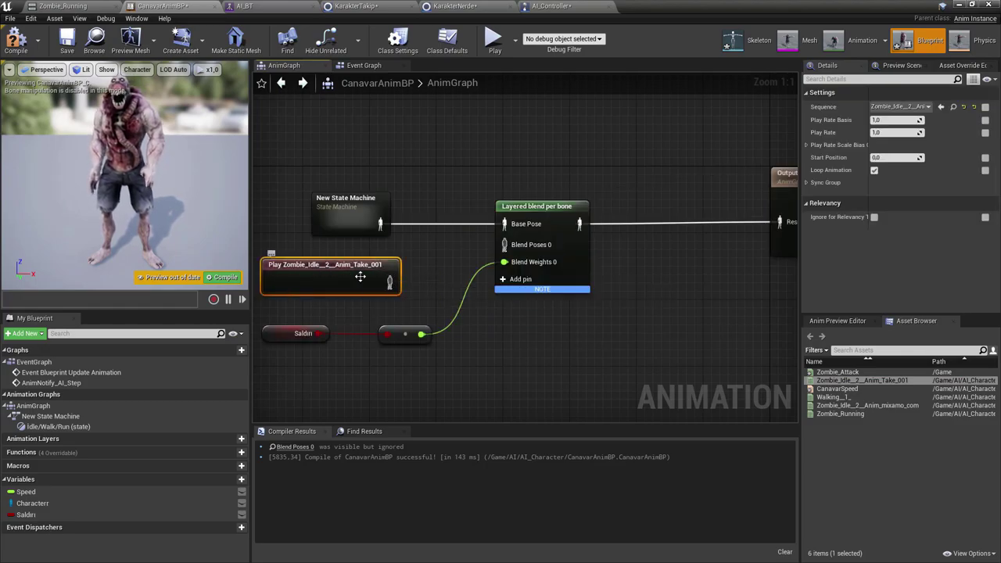
key("Delete")
mouse_move(838, 372)
left_mouse_down()
mouse_move(390, 285)
mouse_move(503, 244)
left_mouse_up()
left_click_drag(376, 265, 332, 264)
right_click_drag(435, 279, 538, 262)
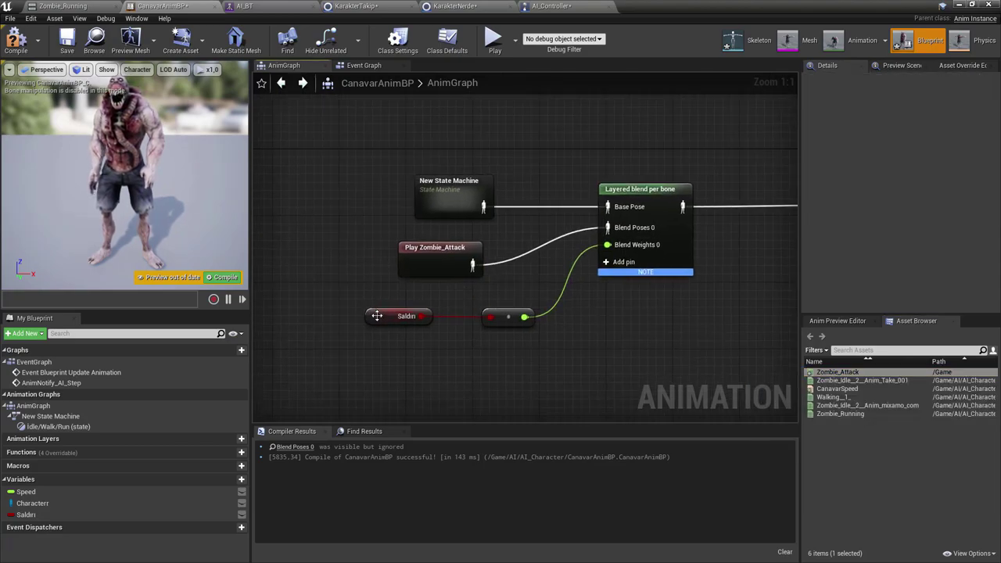
left_click(399, 316)
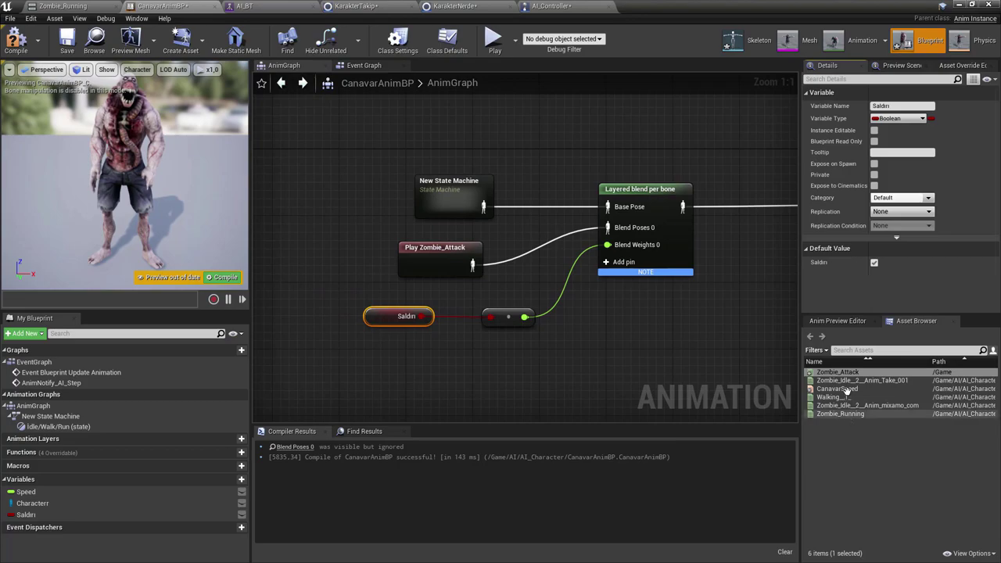
Feed a Play Walking_1_ node into Base Pose and compile the blueprint.
left_click_drag(833, 397, 373, 117)
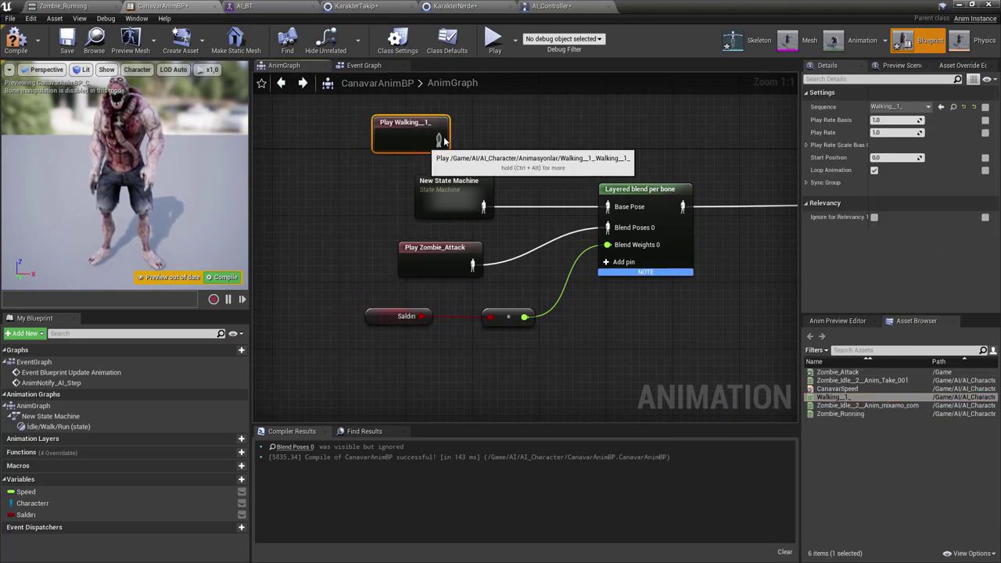
left_click_drag(439, 140, 603, 208)
left_click_drag(436, 193, 327, 207)
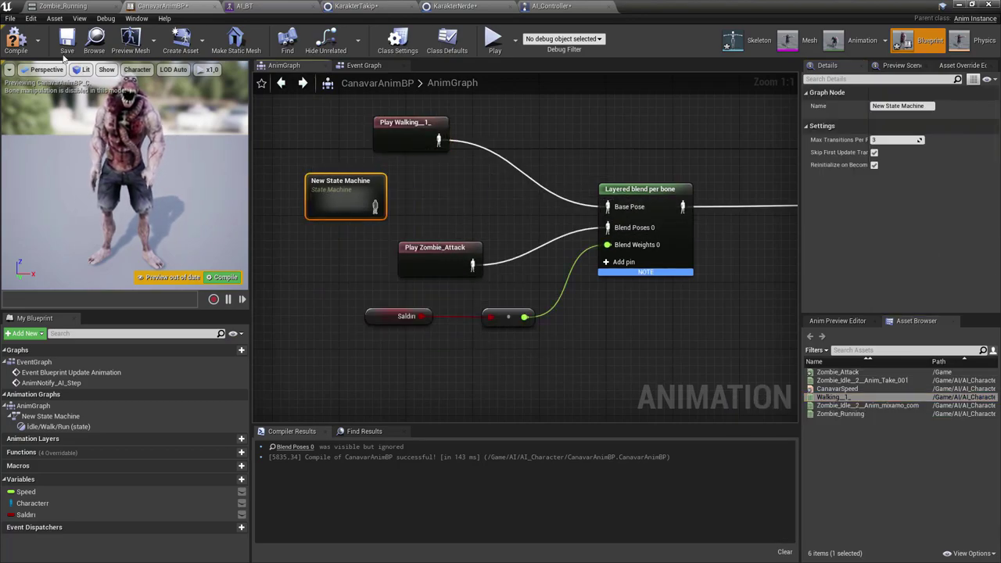
left_click(16, 41)
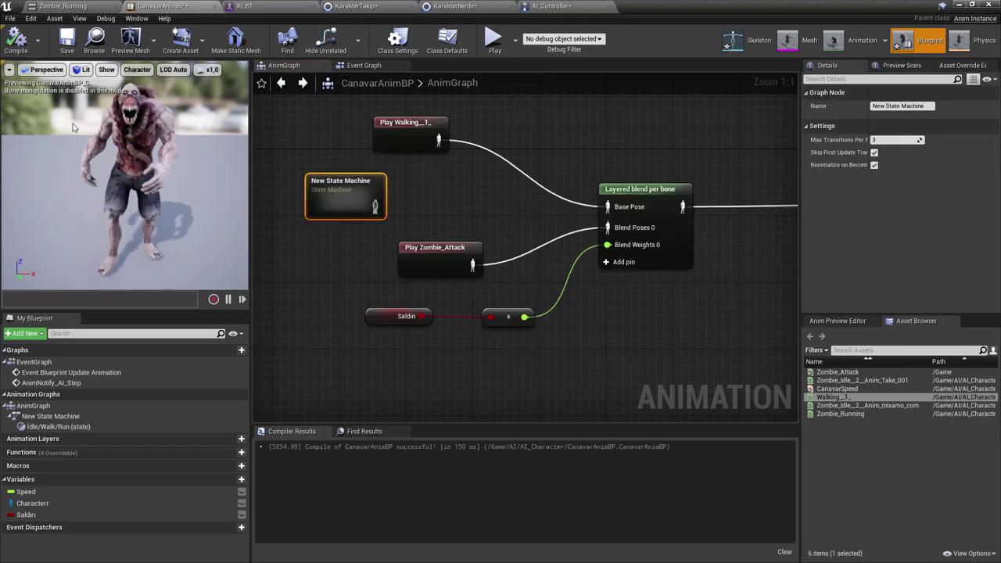
Pause the character preview and inspect the Layered blend per bone settings.
mouse_move(427, 216)
right_mouse_down()
mouse_move(349, 219)
mouse_move(342, 253)
right_mouse_up()
left_click(230, 300)
mouse_move(340, 194)
right_mouse_down()
mouse_move(410, 180)
mouse_move(284, 150)
right_mouse_up()
left_click(501, 202)
mouse_move(527, 142)
right_mouse_down()
mouse_move(561, 185)
mouse_move(710, 172)
right_mouse_up()
left_click(583, 180)
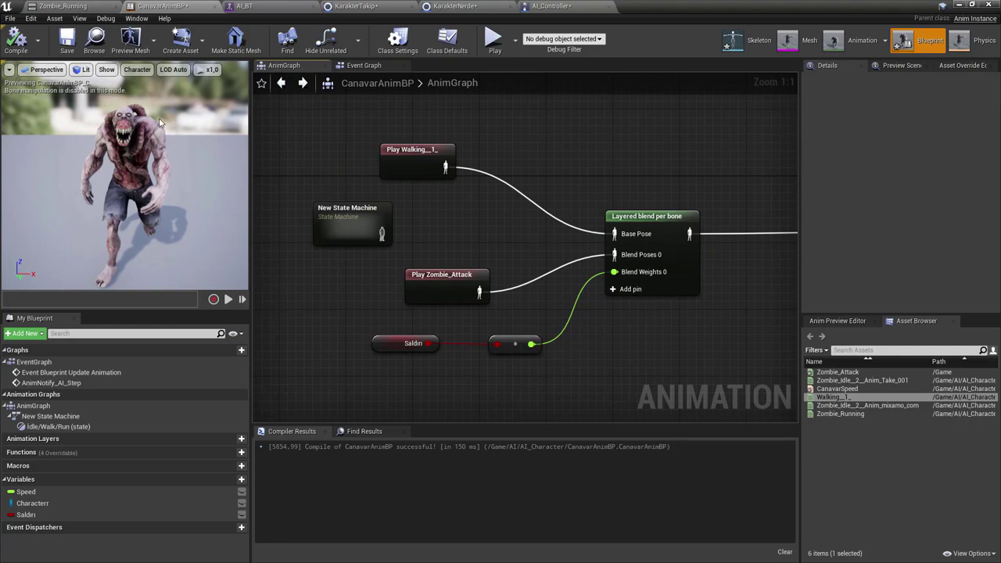
Open the zombie skeleton's bone tree and inspect right-hand finger bones like RightHandThumb2 and RightHandPinky4.
left_click(63, 5)
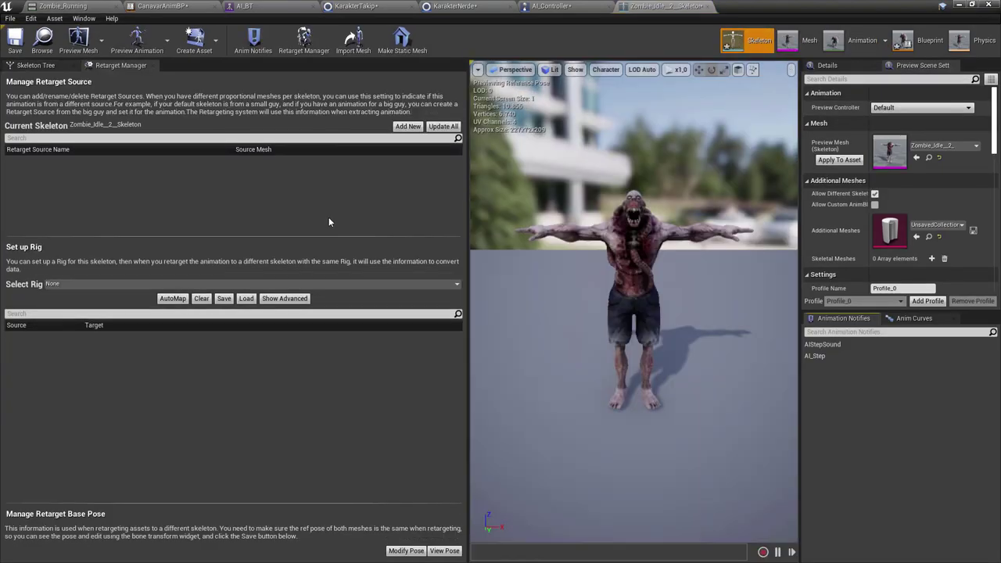
left_click(35, 65)
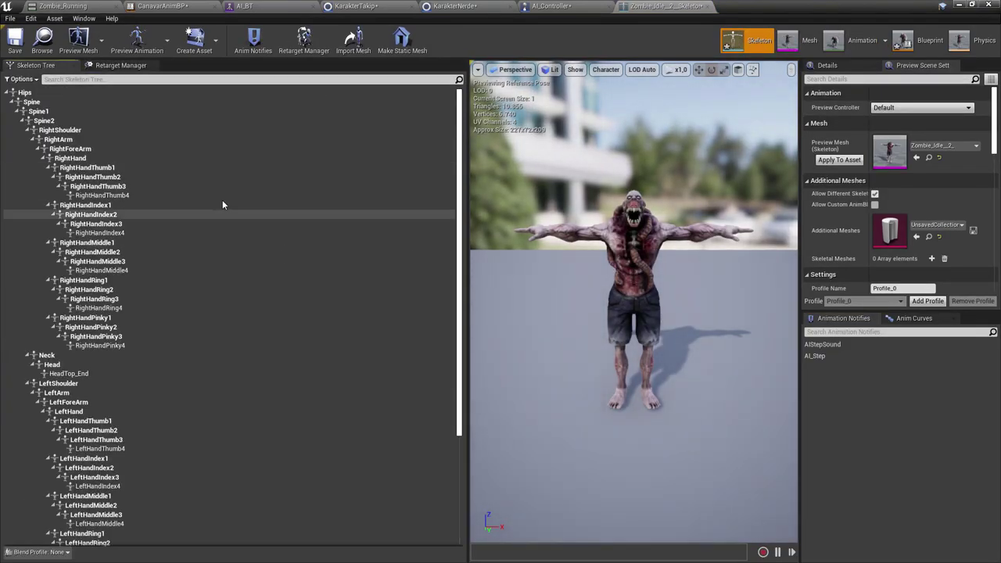
left_click_drag(468, 241, 198, 243)
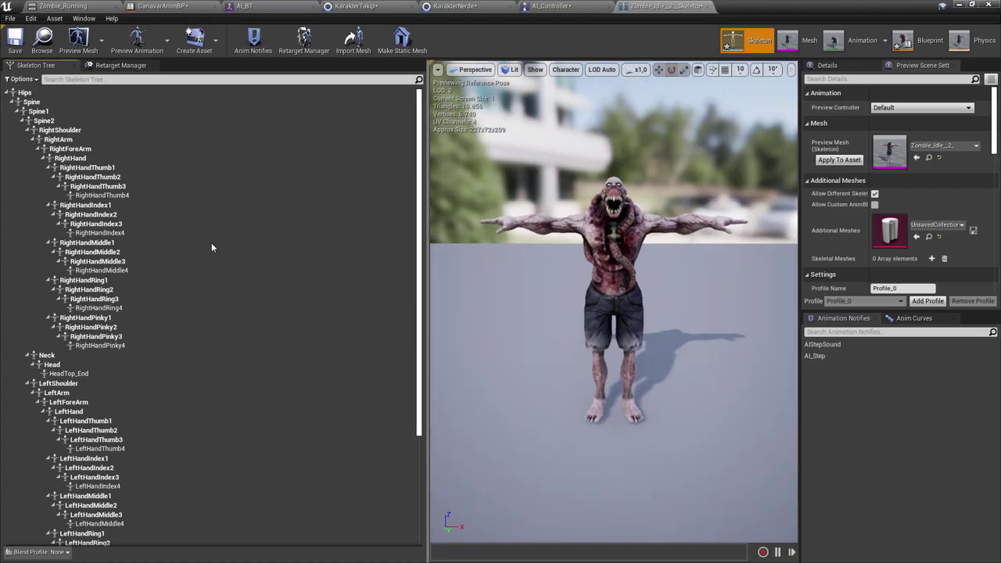
left_click(60, 177)
left_click(92, 176)
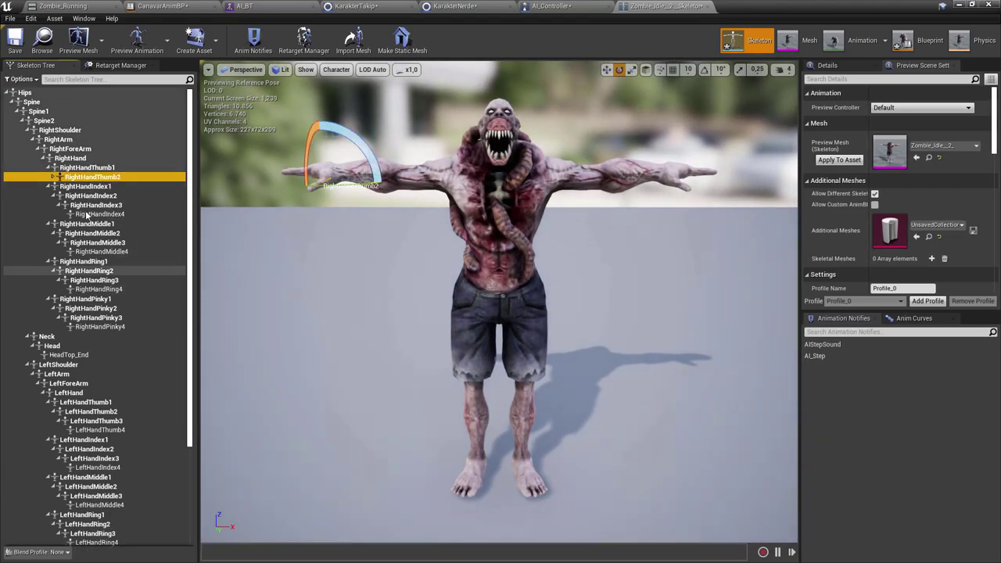
left_click(95, 205)
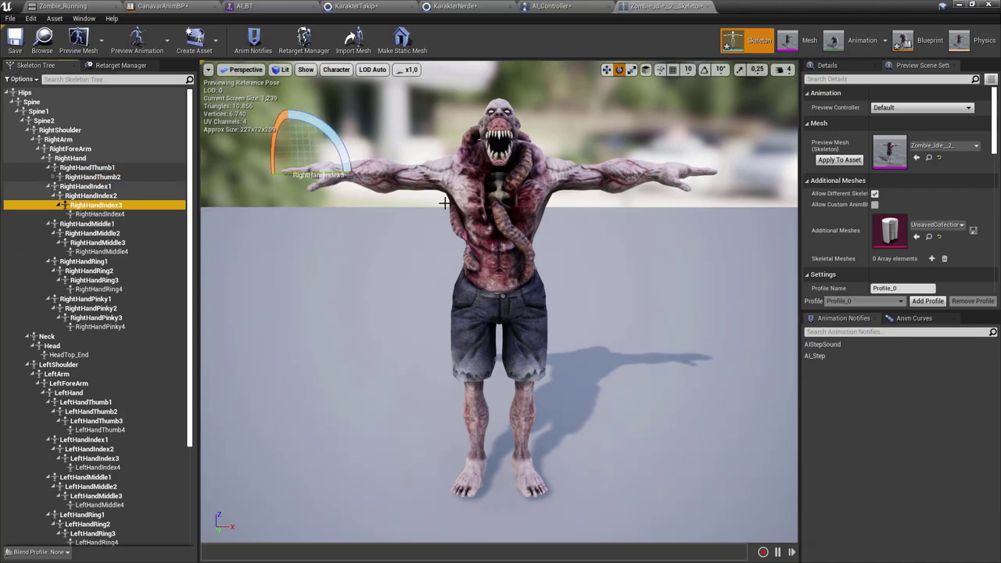
left_click(100, 213)
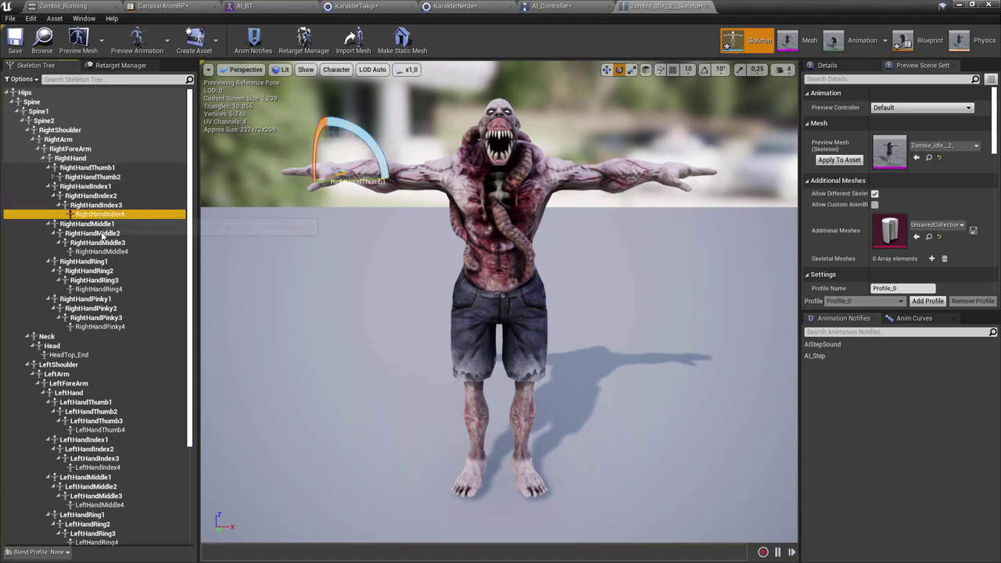
left_click(99, 326)
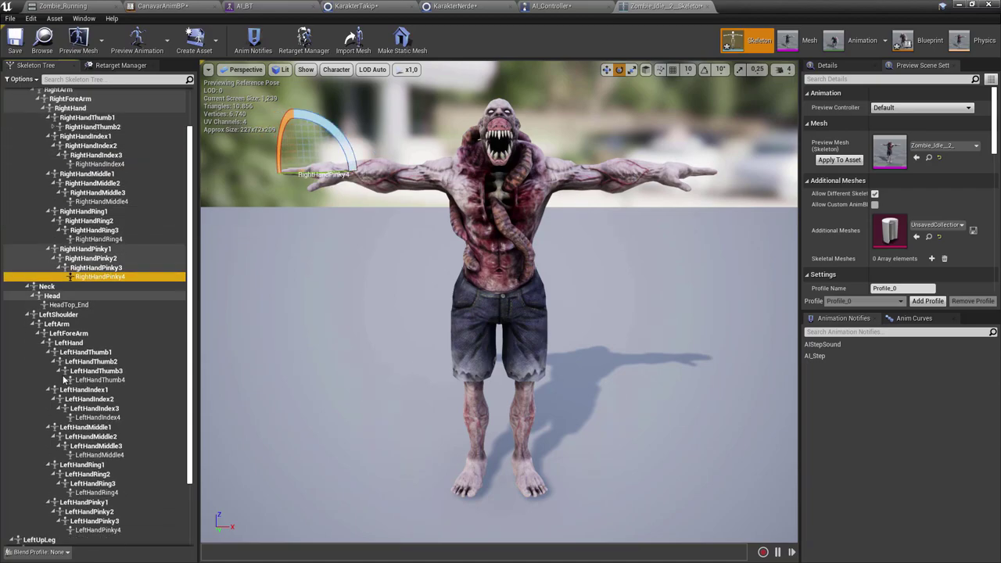
Locate the Spine, Neck, RightToe_End, RightUpLeg and RightShoulder bones on the model.
left_click(32, 102)
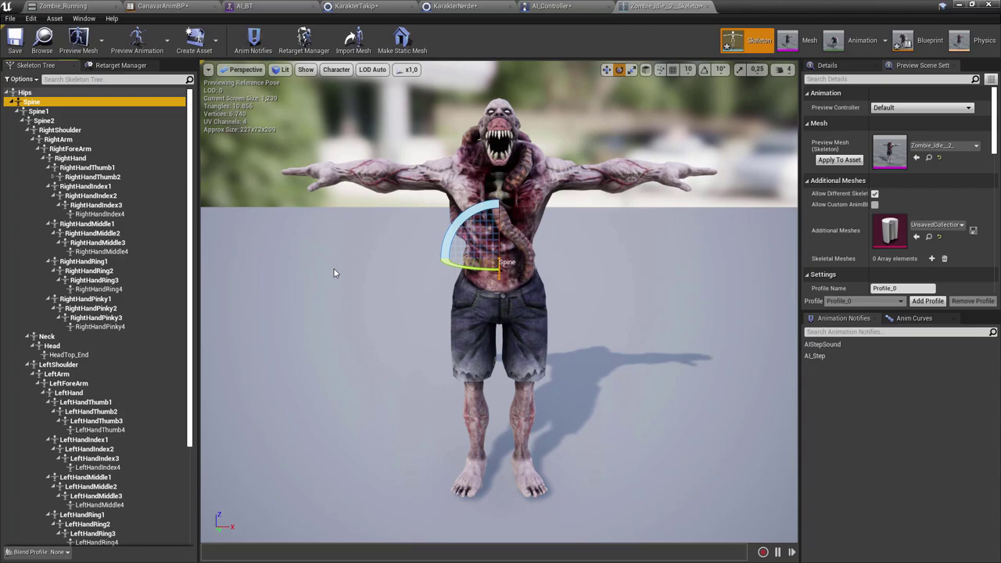
scroll(101, 352, "down", 4)
scroll(88, 458, "down", 1)
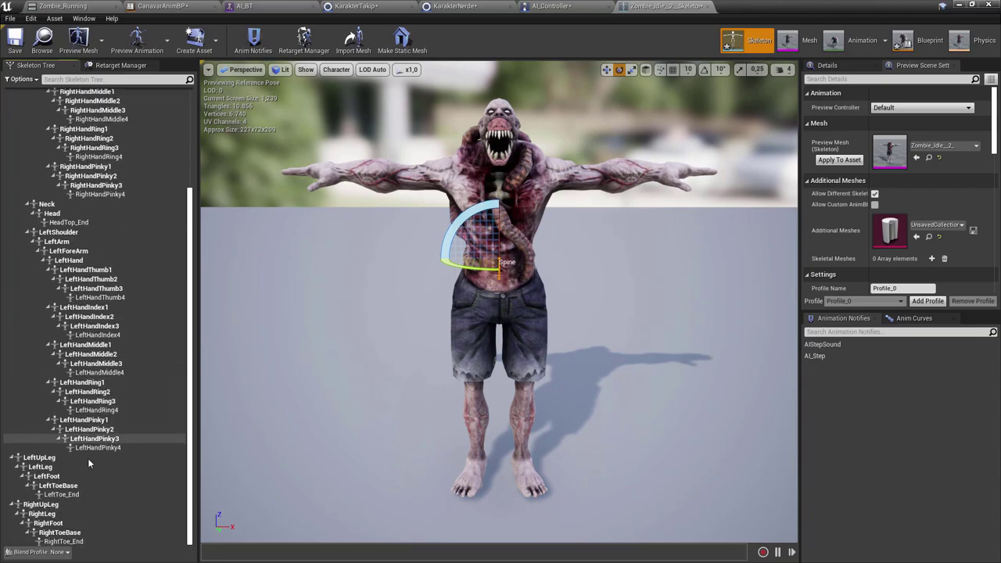
scroll(55, 447, "up", 4)
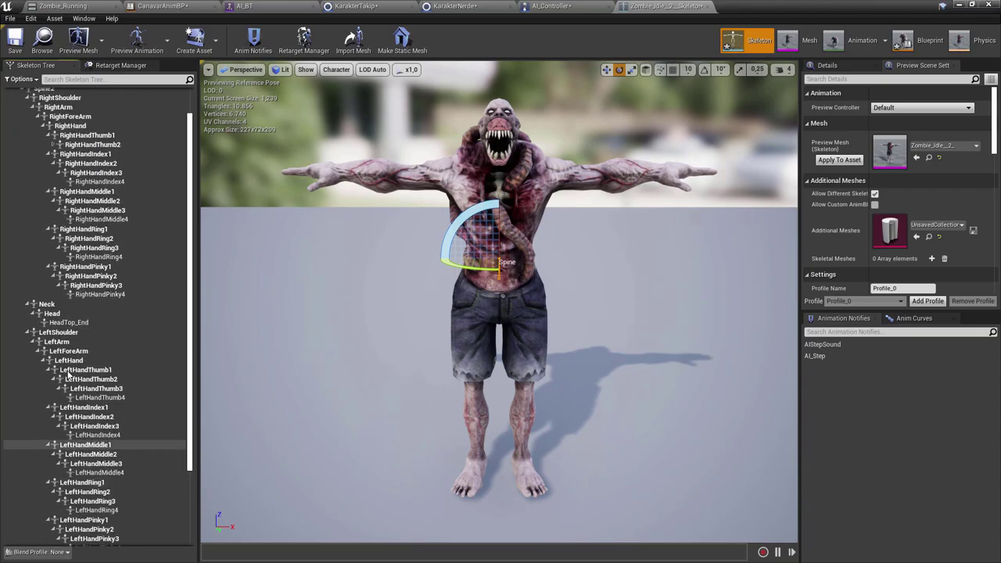
left_click(47, 304)
scroll(61, 307, "down", 3)
scroll(261, 306, "up", 3)
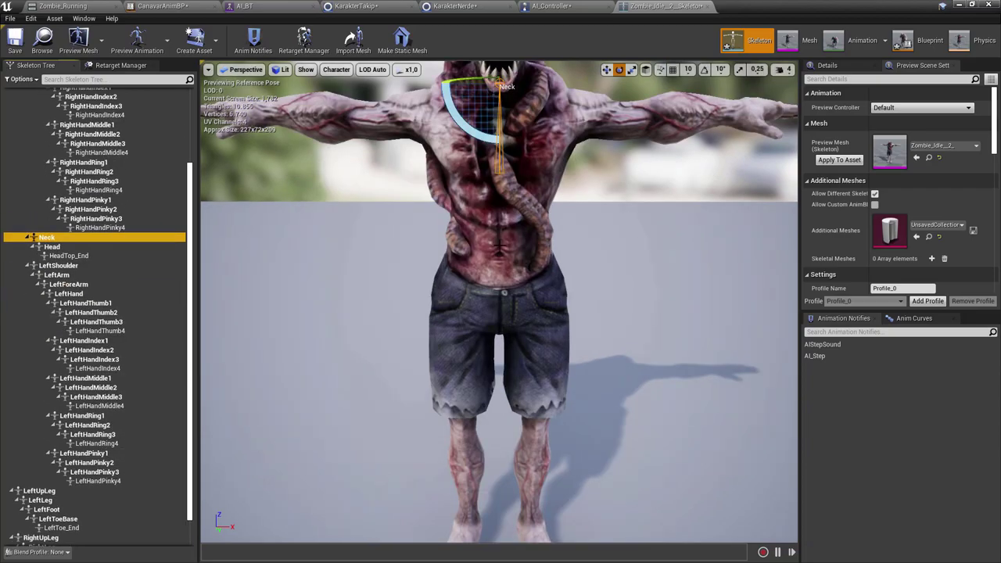
scroll(261, 306, "down", 4)
scroll(138, 359, "down", 2)
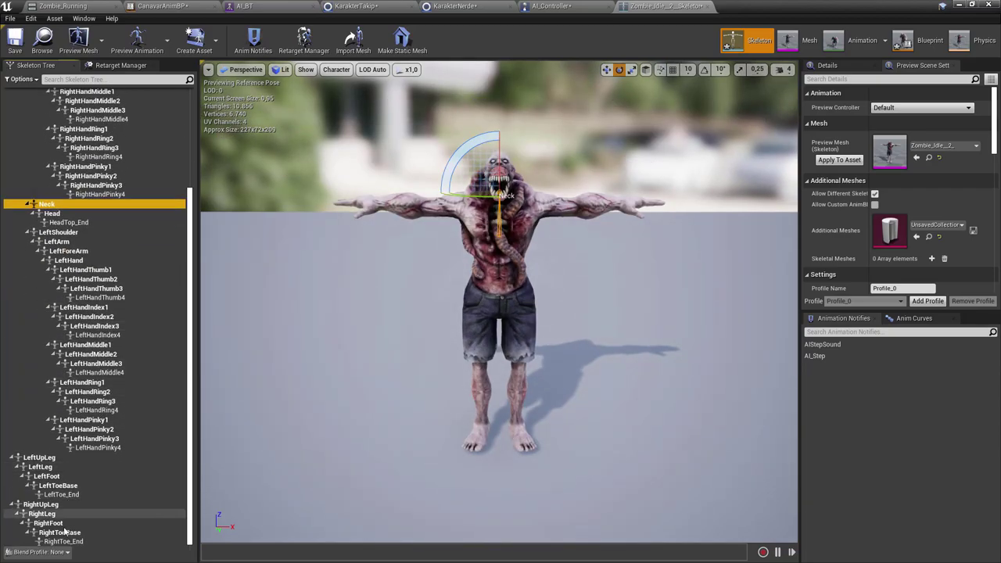
left_click(62, 541)
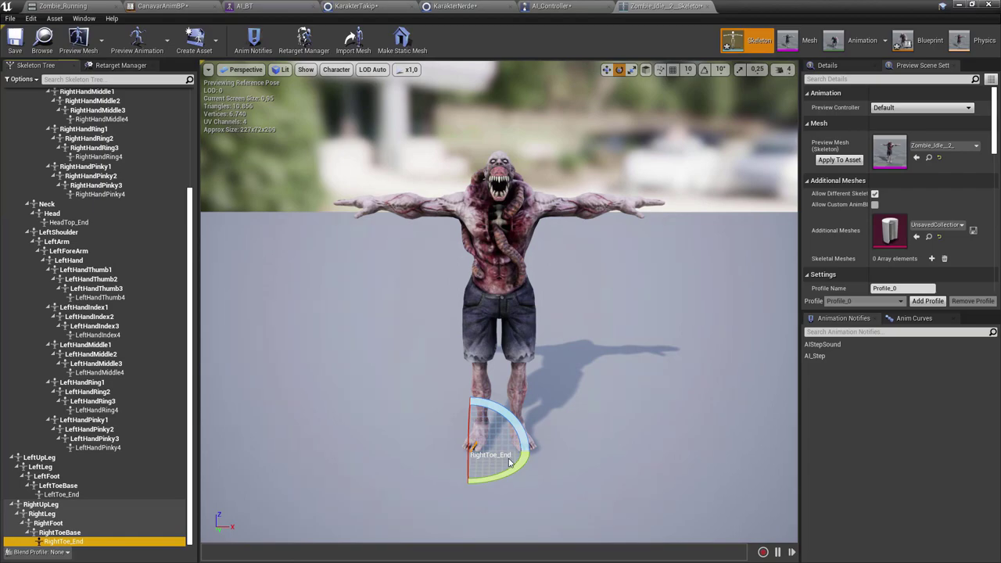
left_click(41, 504)
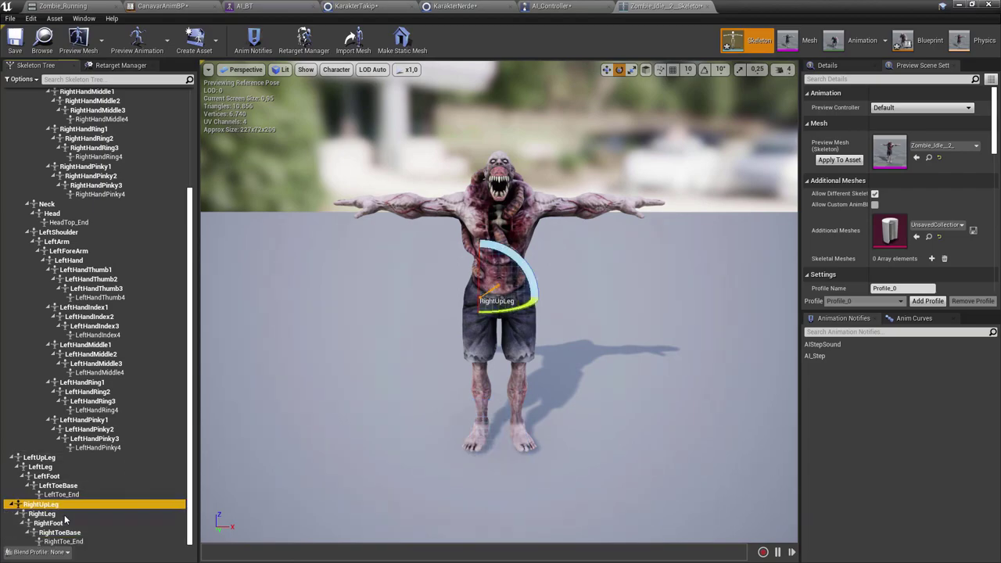
left_click(83, 538)
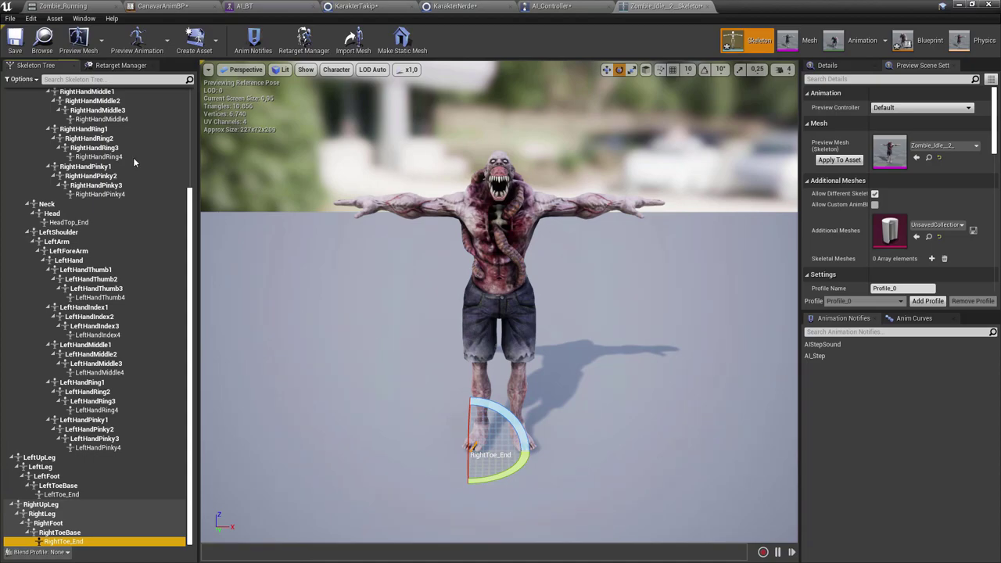
left_click(86, 166)
scroll(89, 221, "up", 3)
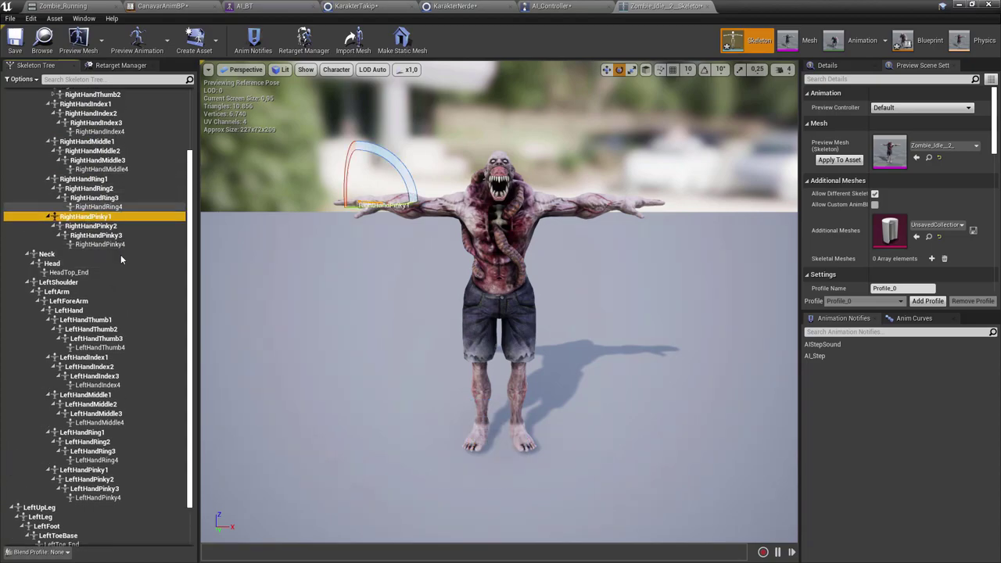
scroll(61, 157, "up", 5)
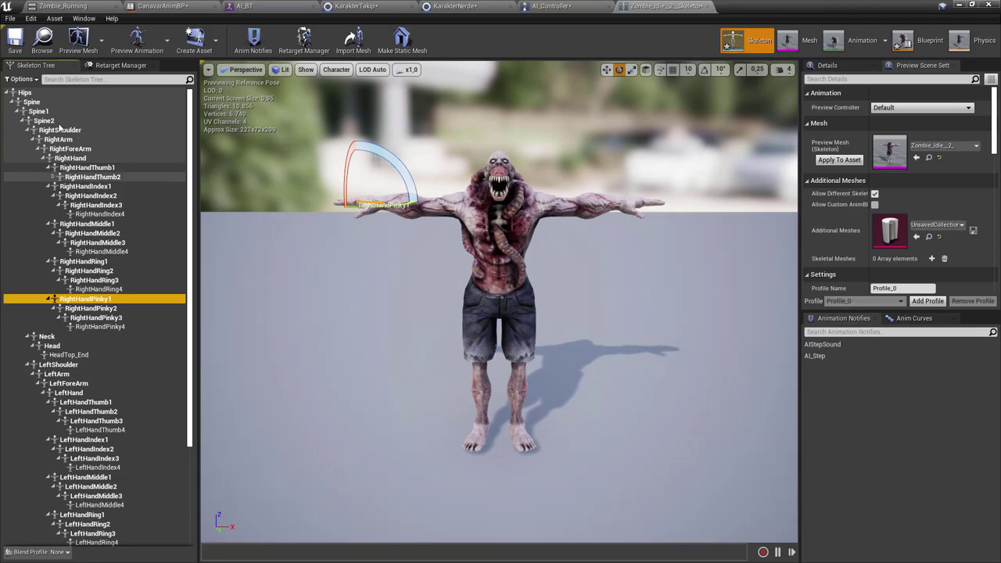
left_click(59, 131)
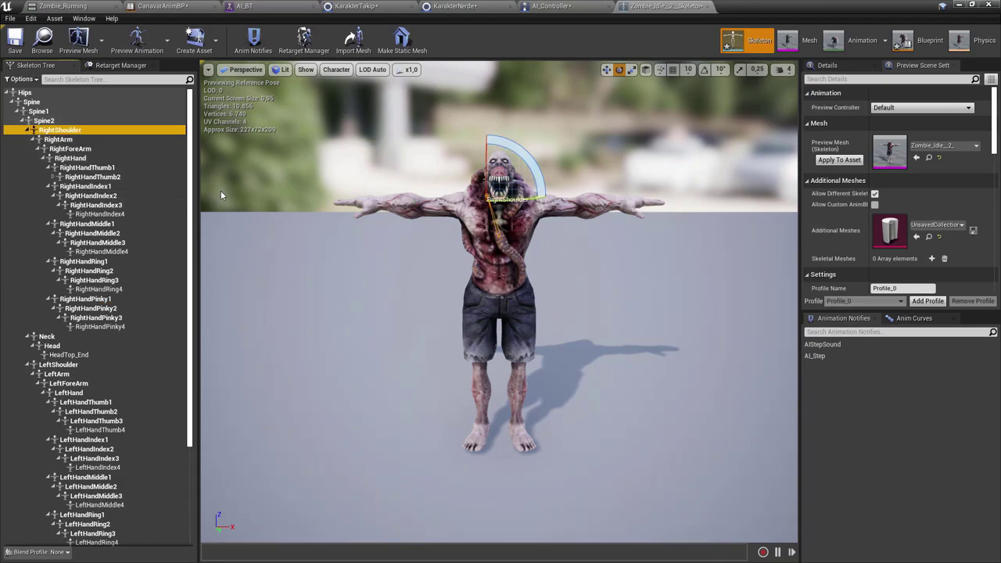
left_click_drag(405, 190, 431, 193)
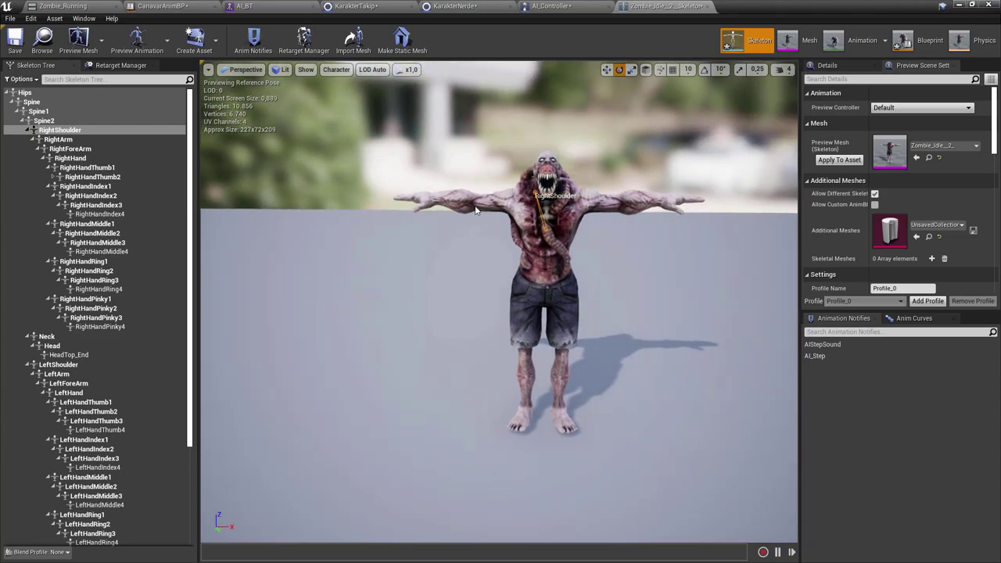
left_click(415, 191)
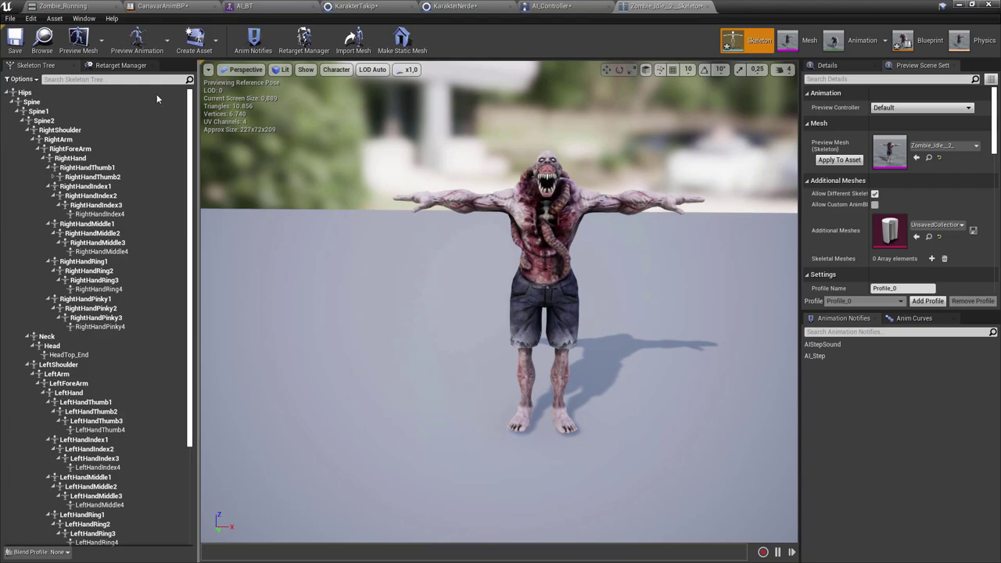
Compare the Spine2, Spine1 and Spine bones, settling on Spine1.
left_click(162, 5)
scroll(381, 199, "up", 1)
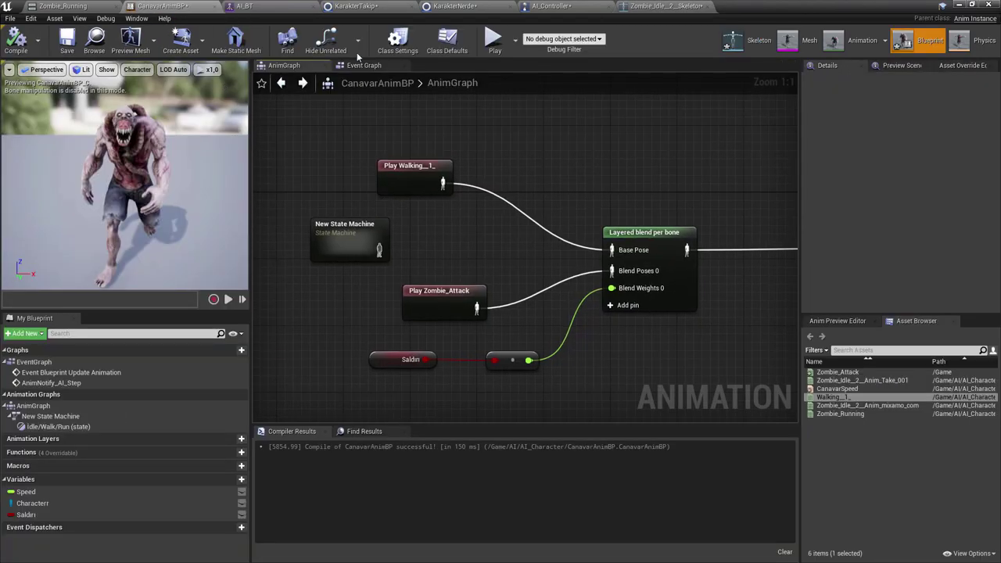
left_click(644, 5)
left_click(43, 120)
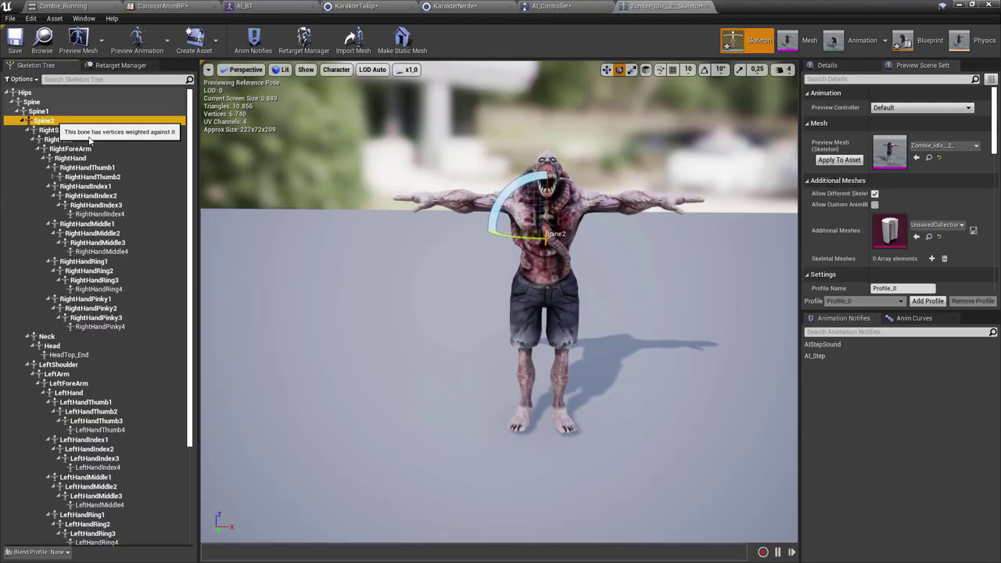
left_click(49, 112)
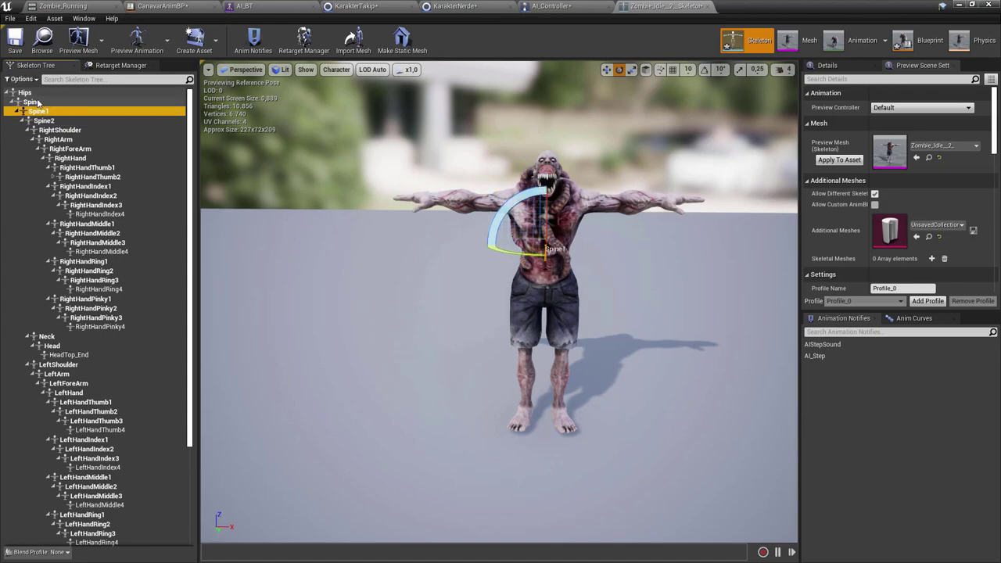
left_click(37, 103)
left_click(47, 112)
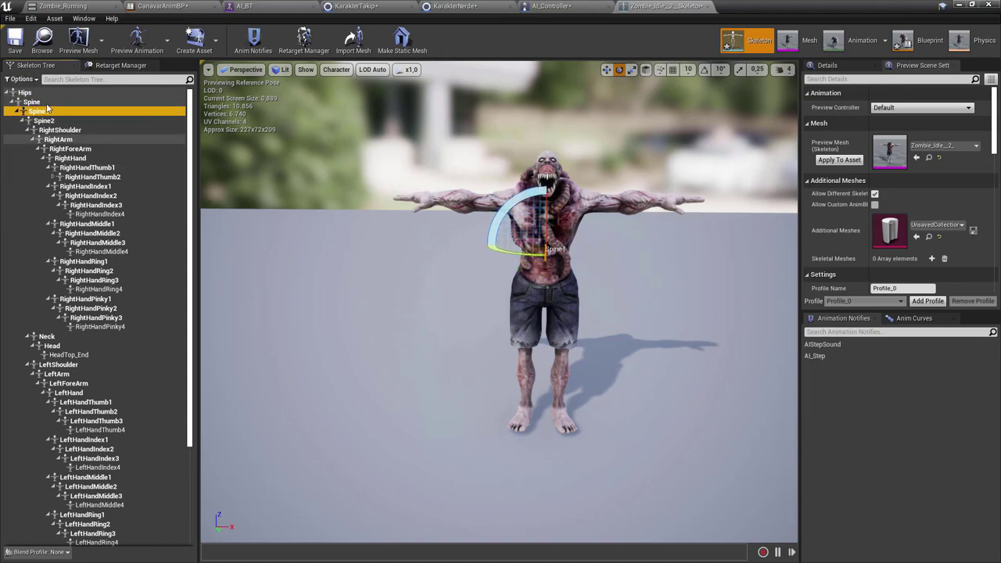
Give Layered blend per bone a Spine branch filter with blend depth 0.
left_click(162, 6)
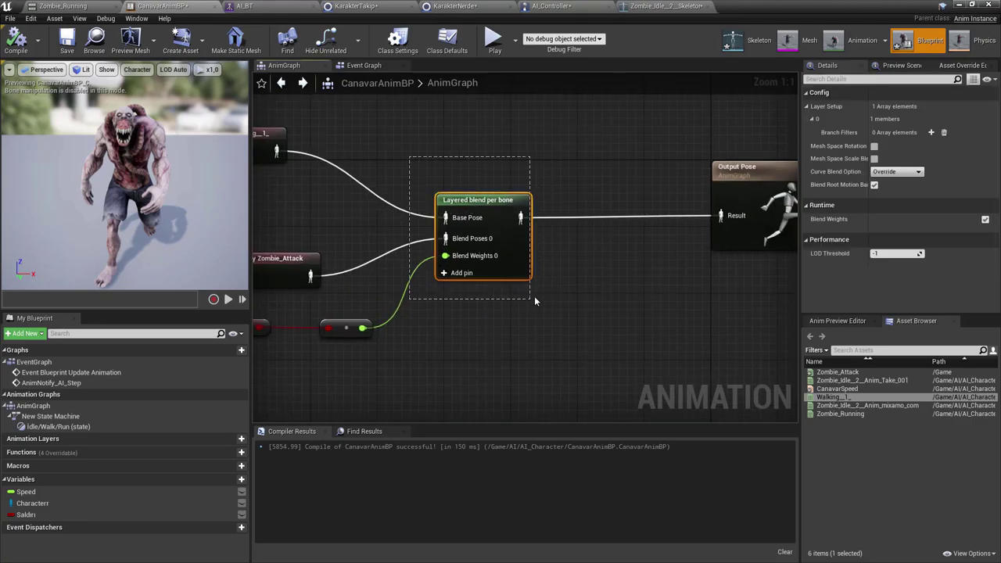
right_click_drag(718, 142, 555, 159)
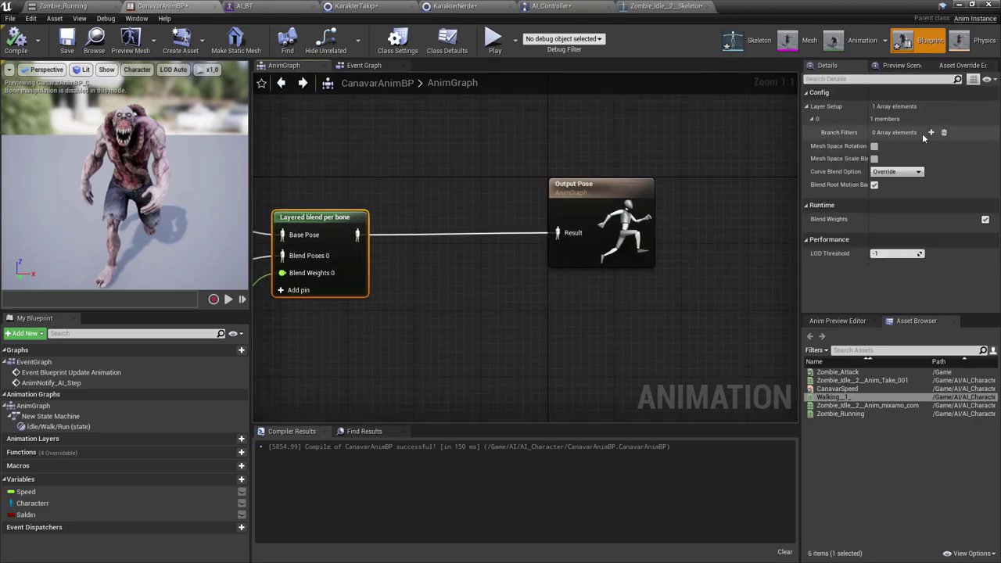
left_click(930, 133)
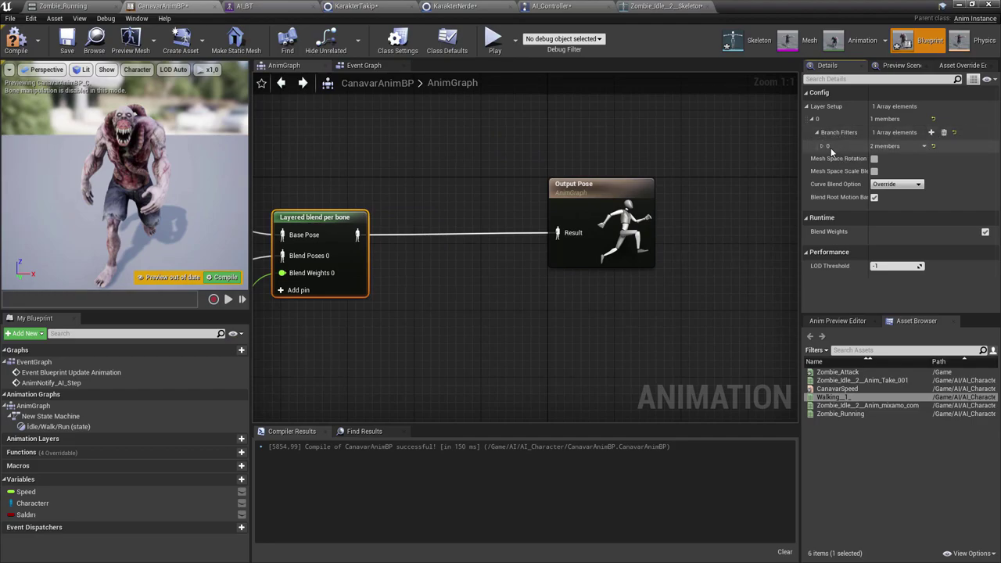
left_click(823, 146)
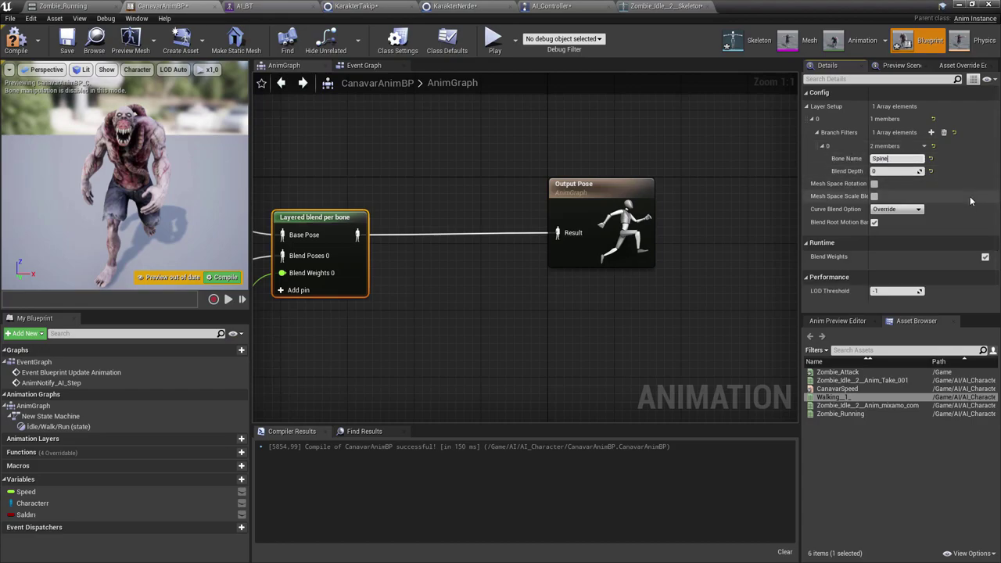
left_click(704, 150)
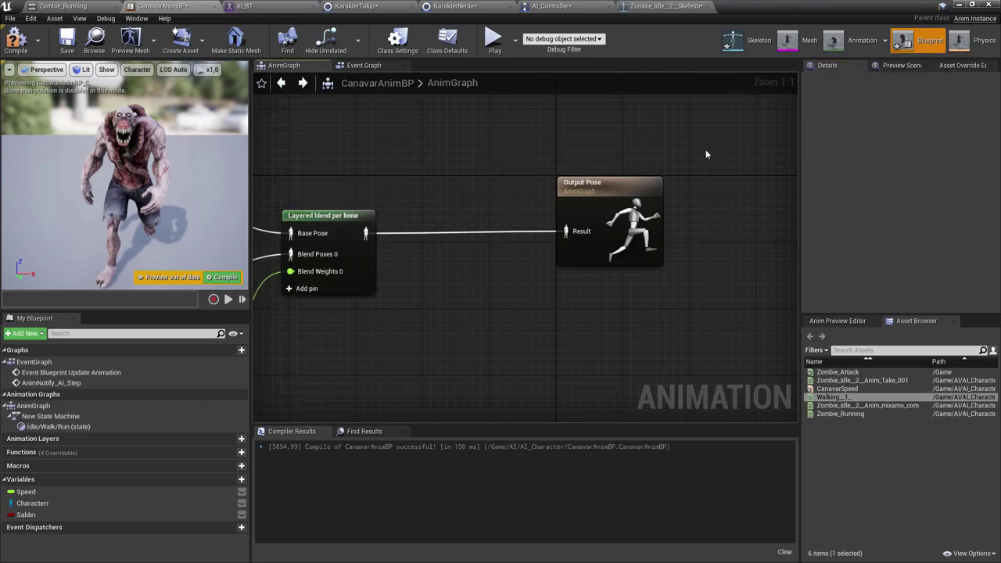
key("Home")
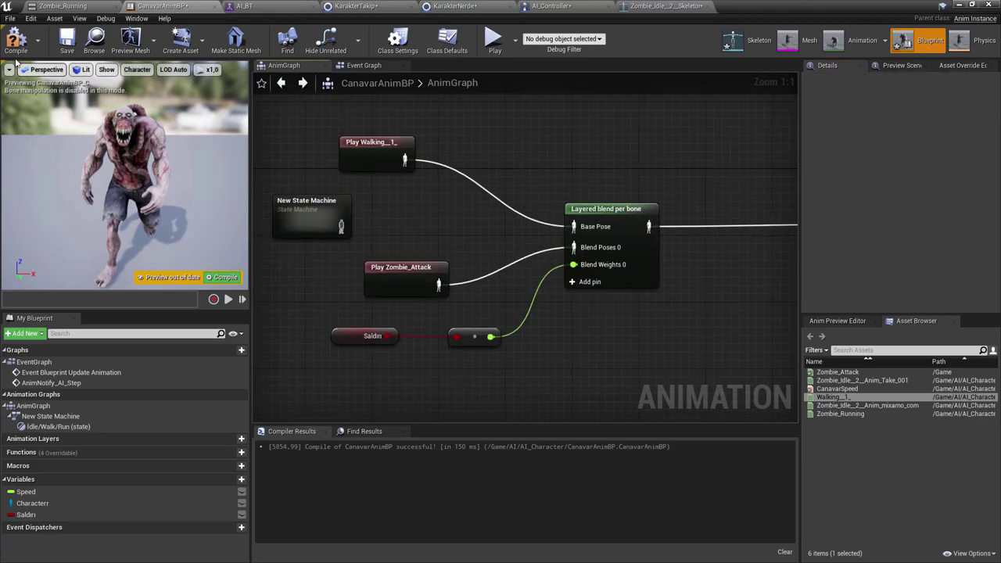
Compile CanavarAnimBP, then play and stop the zombie preview animation.
left_click(16, 44)
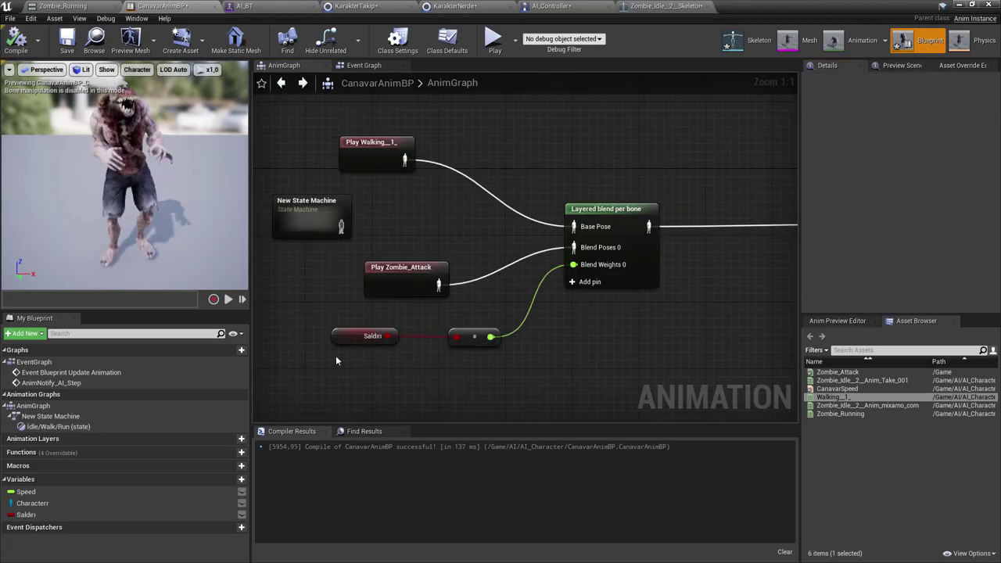
left_click(368, 336)
right_click_drag(396, 395, 386, 378)
right_click_drag(450, 220, 490, 256)
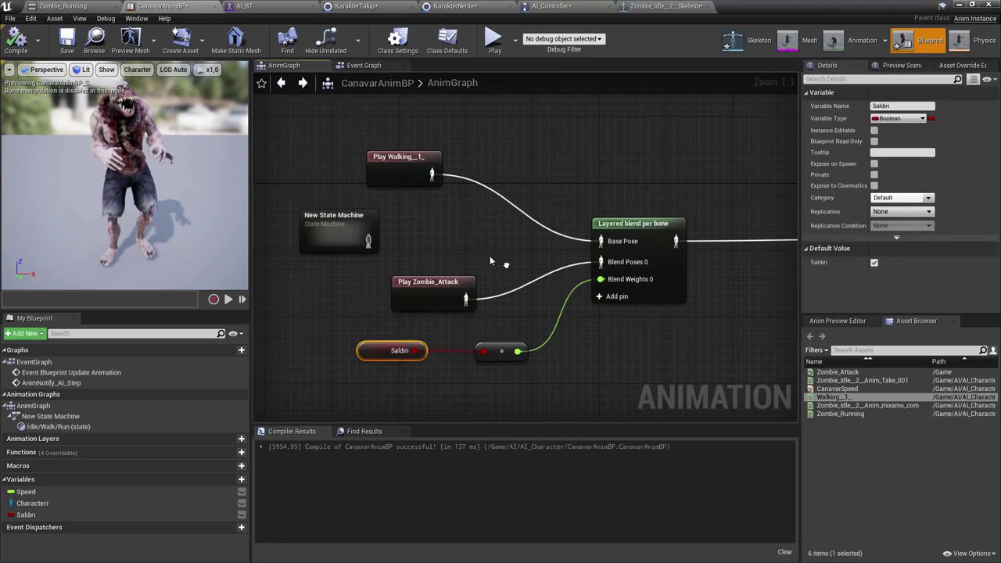
left_click(403, 179)
left_click(424, 264)
left_click(223, 299)
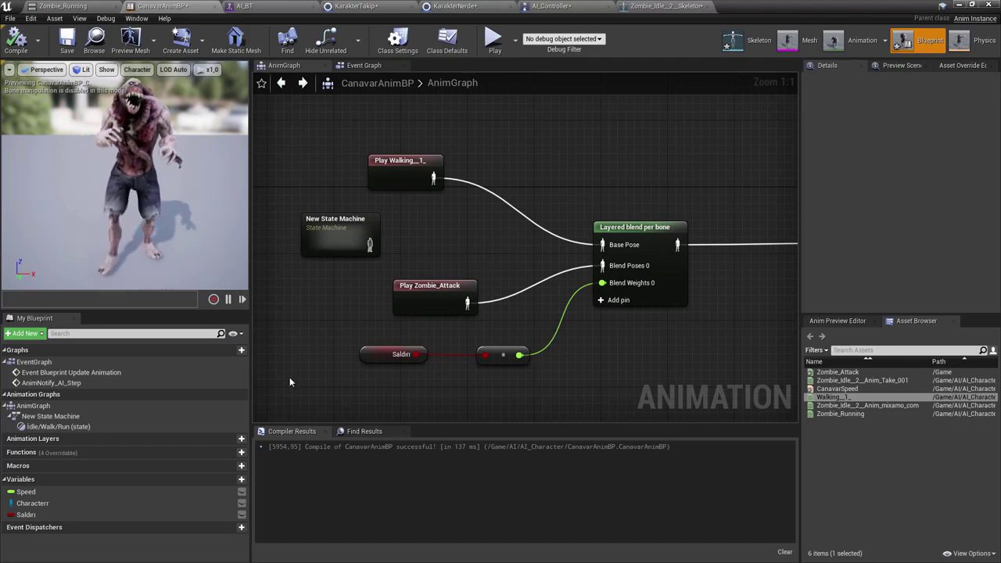
left_click(228, 302)
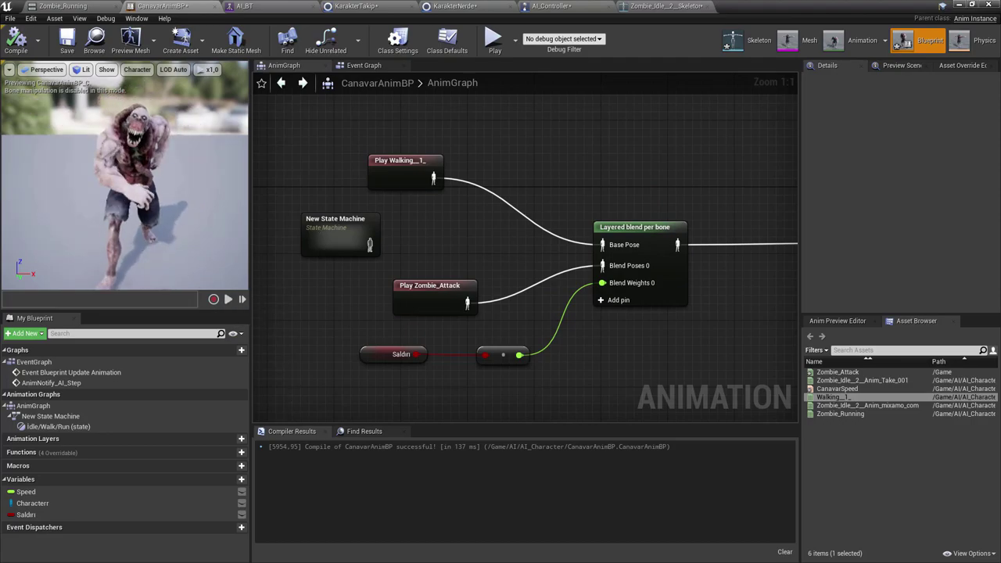
Feed Base Pose from New State Machine, delete Play Walking, and move the state machine closer.
right_click_drag(314, 176, 323, 190)
left_click_drag(379, 258, 610, 258)
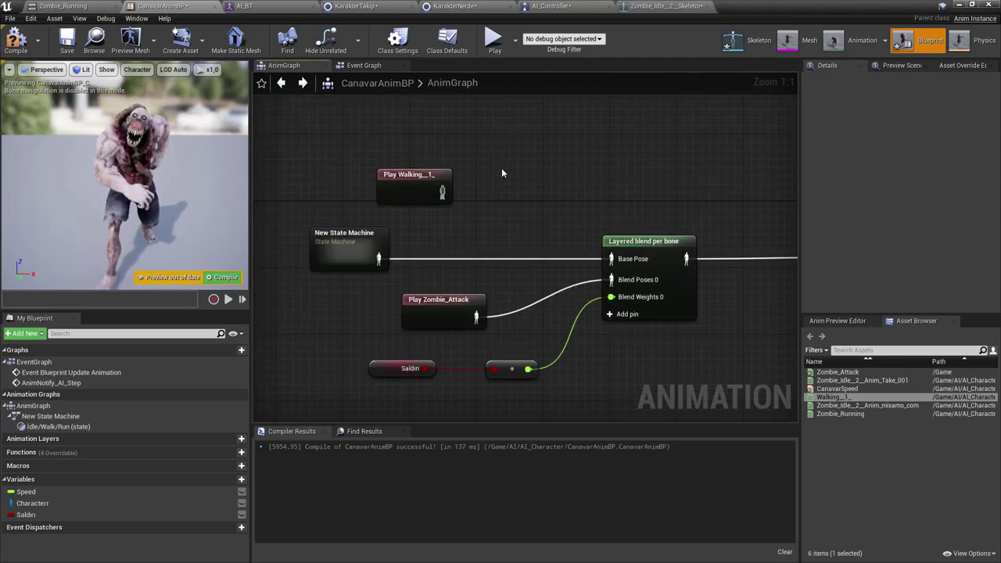
key("Delete")
left_click_drag(337, 250, 420, 250)
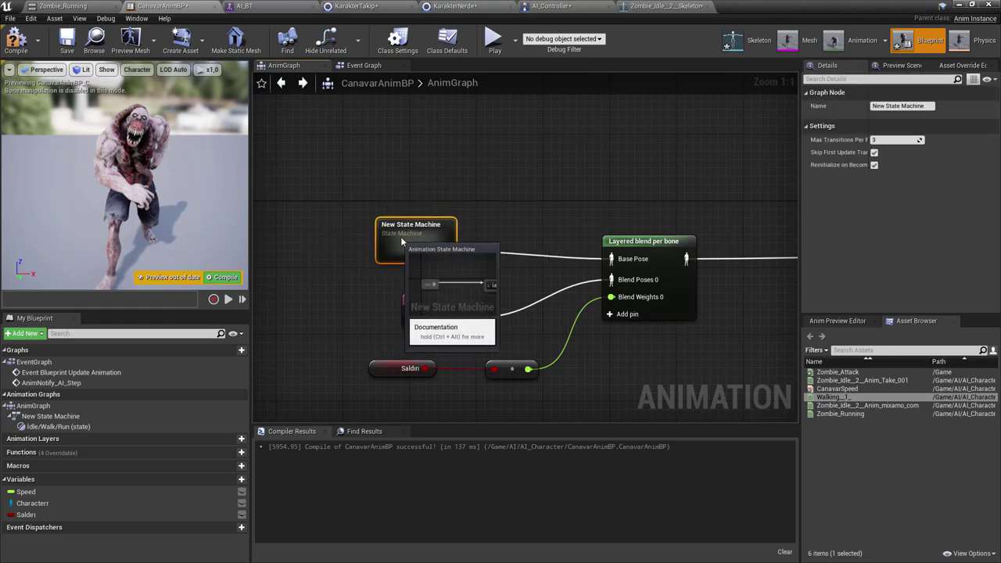
Tidy the state machine, attack and Saldırı nodes and recompile the animation blueprint.
left_click_drag(364, 173, 653, 393)
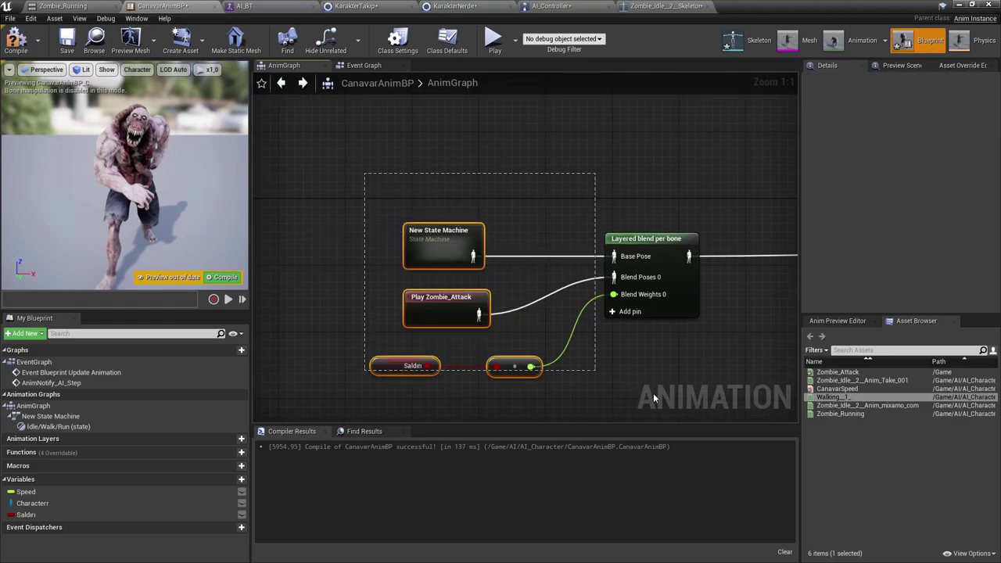
right_click_drag(369, 366, 375, 250)
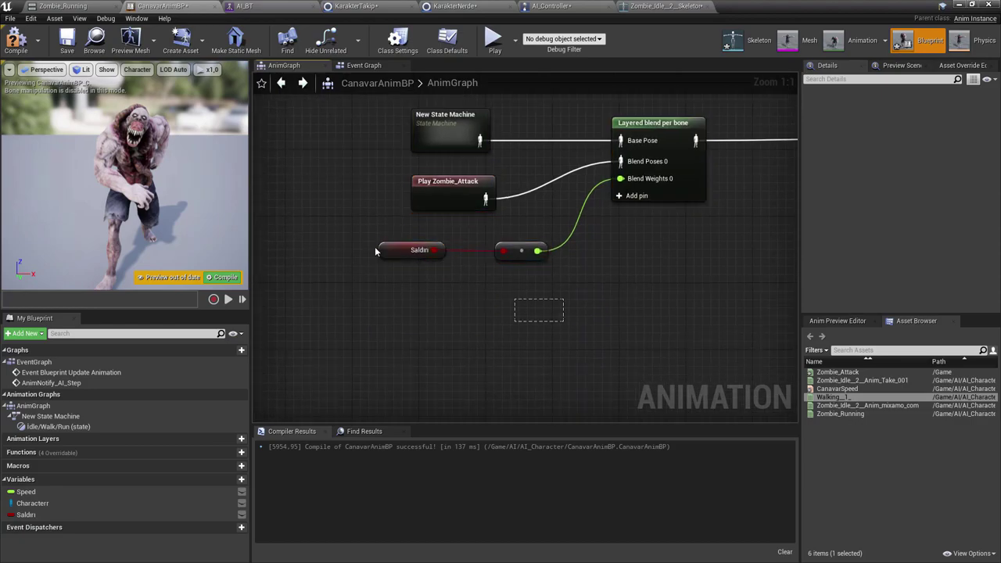
left_click(355, 229)
left_click_drag(437, 271, 412, 263)
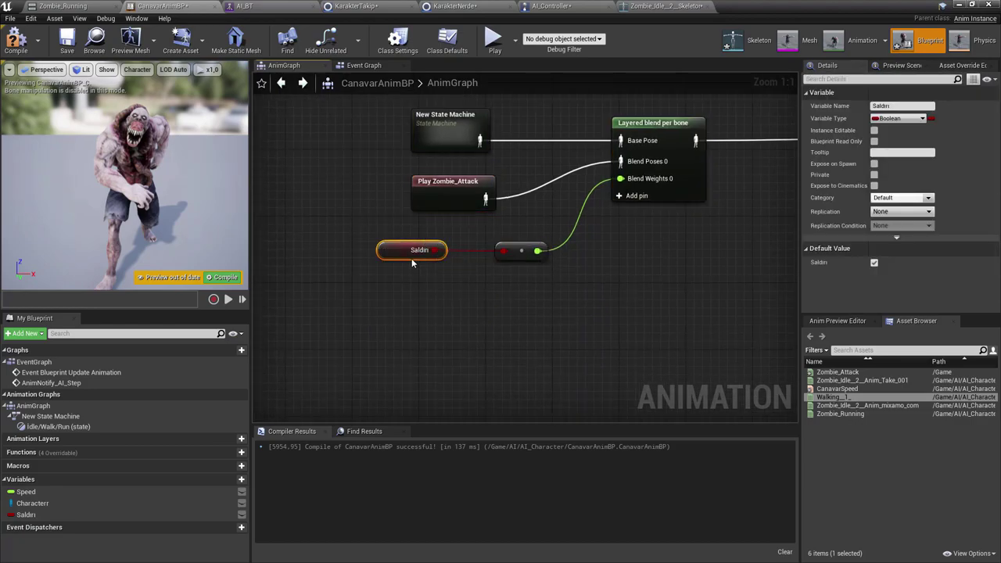
left_click(569, 262)
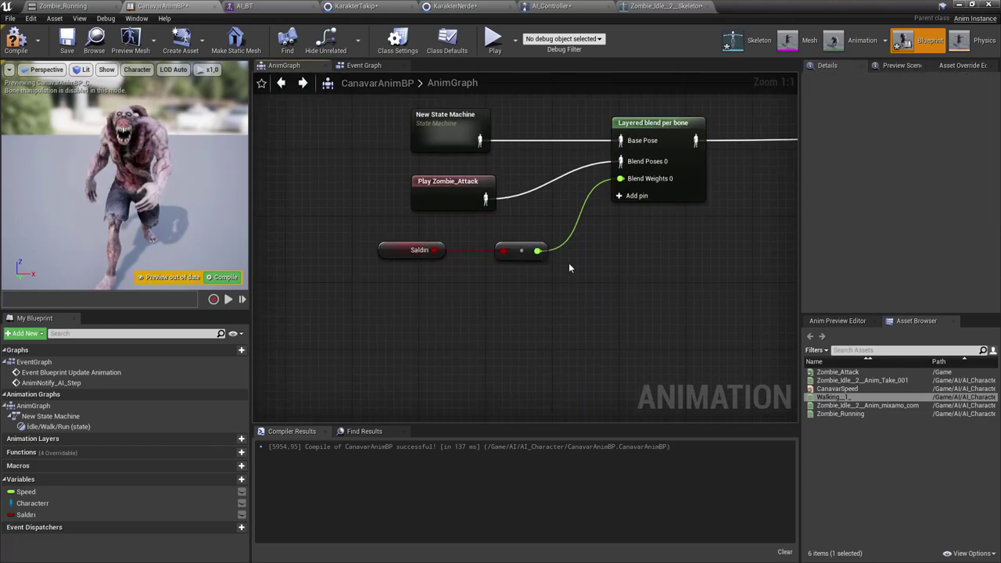
key("F7")
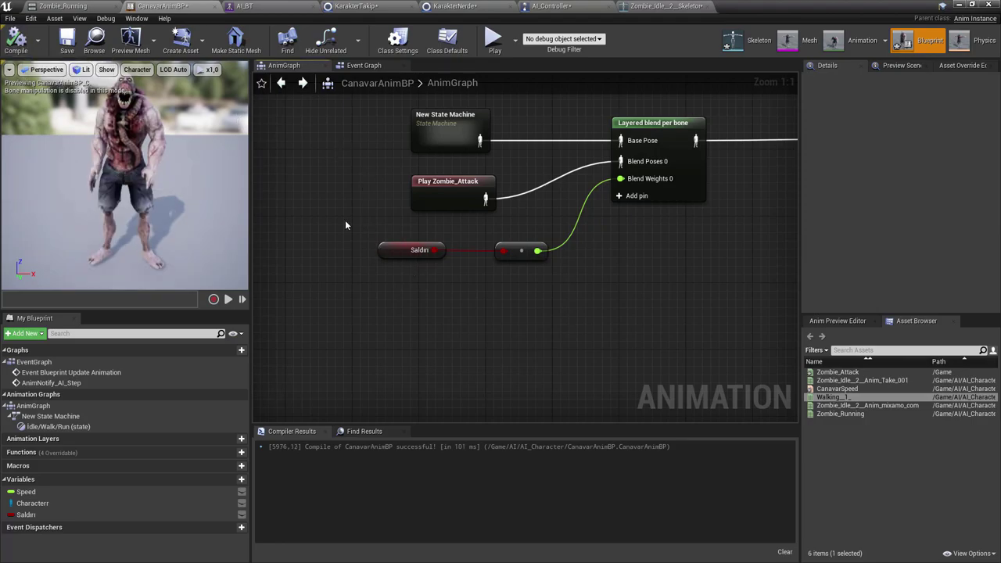
mouse_move(354, 219)
left_mouse_down()
mouse_move(459, 277)
mouse_move(464, 266)
left_mouse_up()
left_click(325, 163)
Close the KarakterNerde and KarakterTakip blueprints and go to the AI_Controller event graph.
left_click(498, 3)
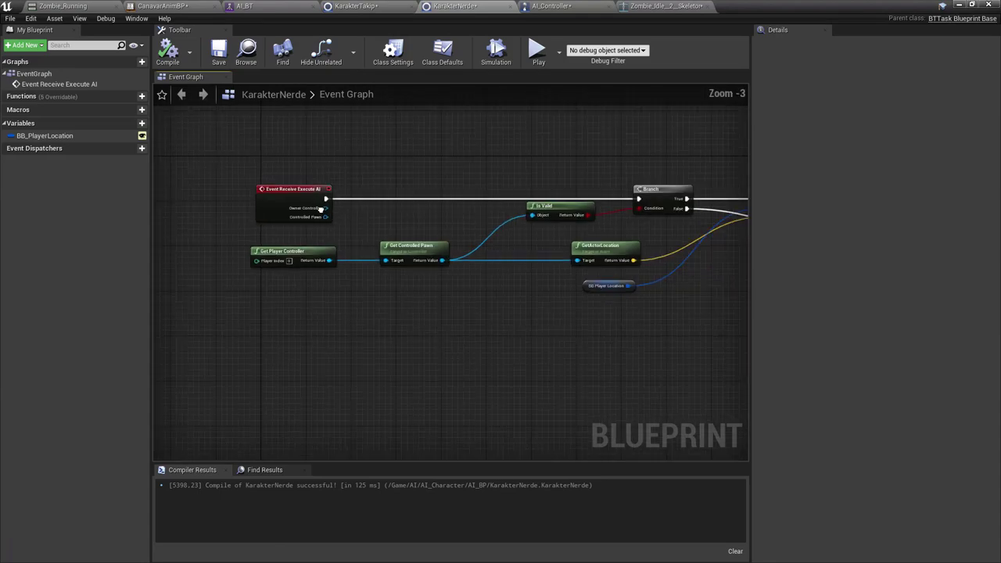
mouse_move(320, 209)
right_mouse_down()
mouse_move(435, 224)
mouse_move(496, 214)
right_mouse_up()
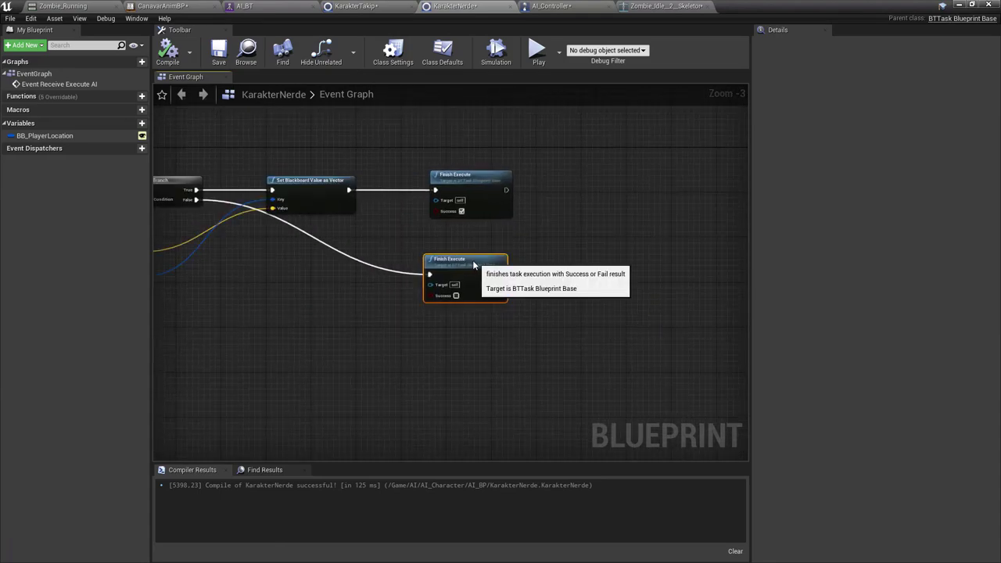
left_click(403, 203)
middle_click(465, 7)
middle_click(364, 6)
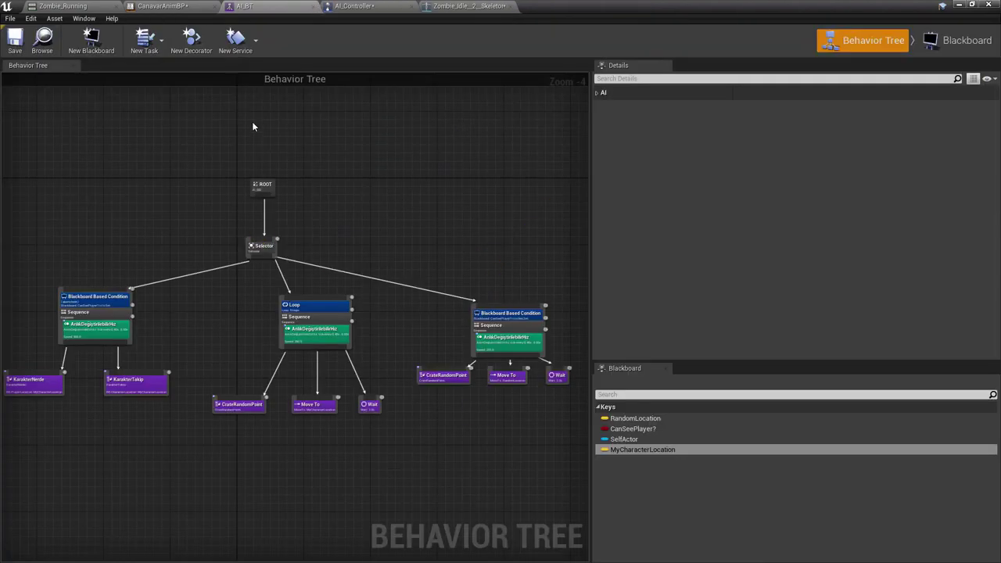
left_click(364, 6)
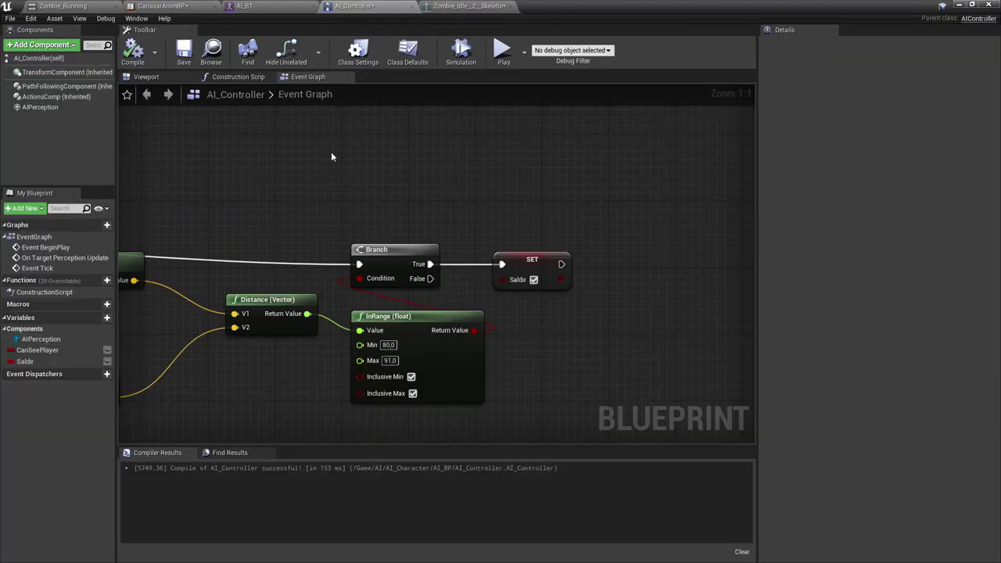
Duplicate SET Saldır, wire it to the Branch's False output, and set Saldır to false.
right_click_drag(331, 157, 304, 133)
left_click_drag(467, 192, 546, 270)
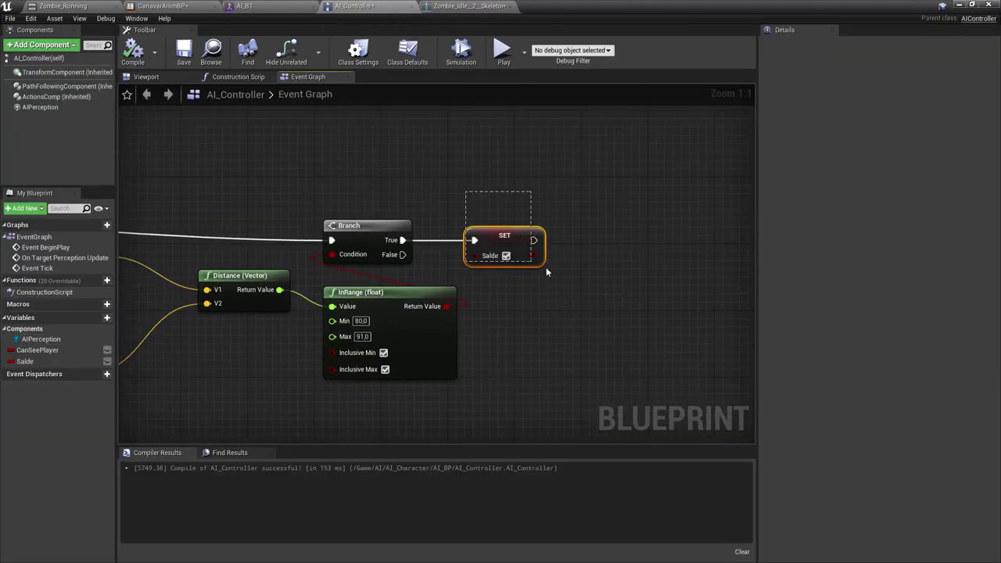
left_click_drag(517, 232, 584, 173)
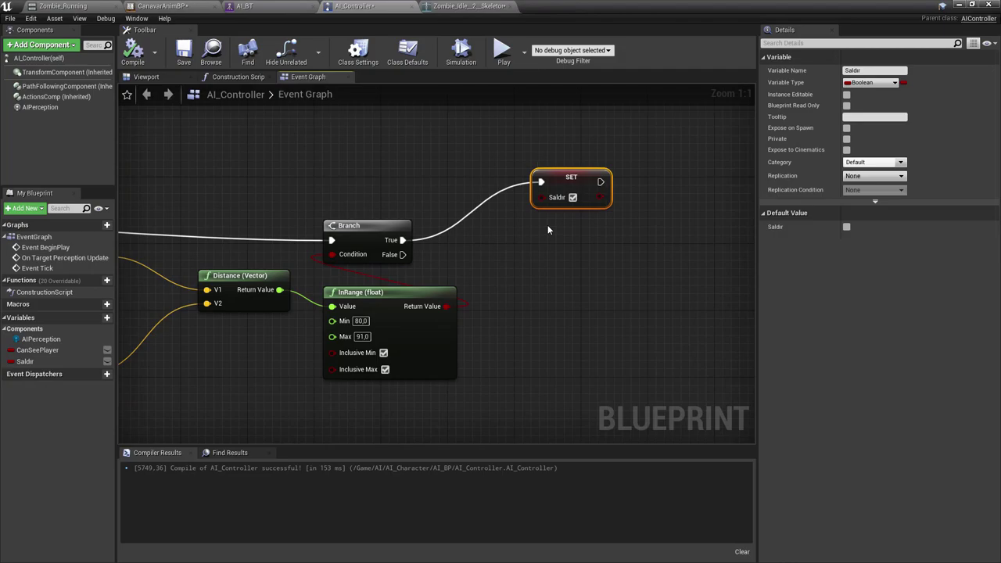
key("ctrl+c")
key("ctrl+v")
left_click_drag(402, 254, 557, 240)
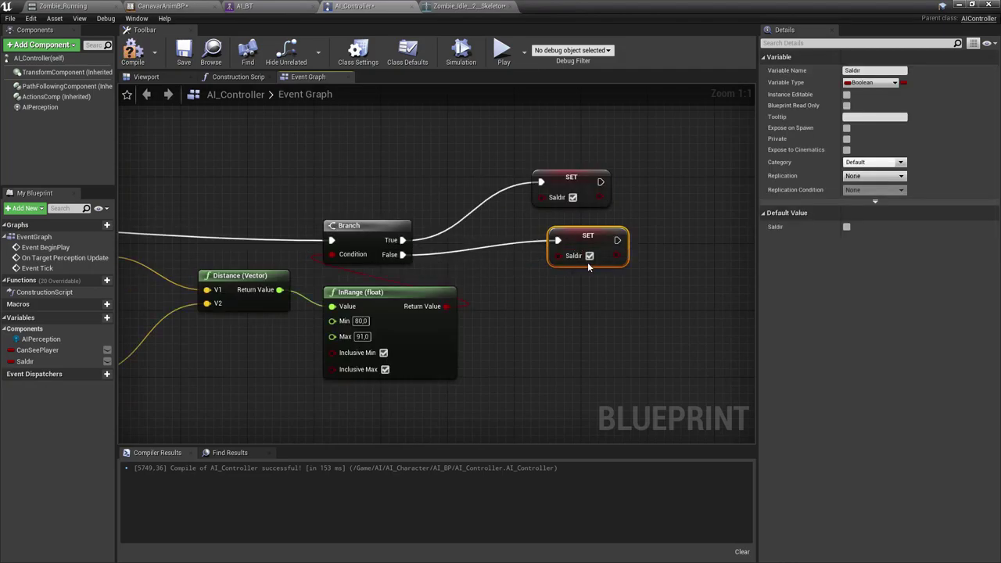
left_click(589, 256)
Look over the Branch, SET and GetActorLocation nodes, then return to CanavarAnimBP's AnimGraph.
right_click_drag(526, 226, 611, 253)
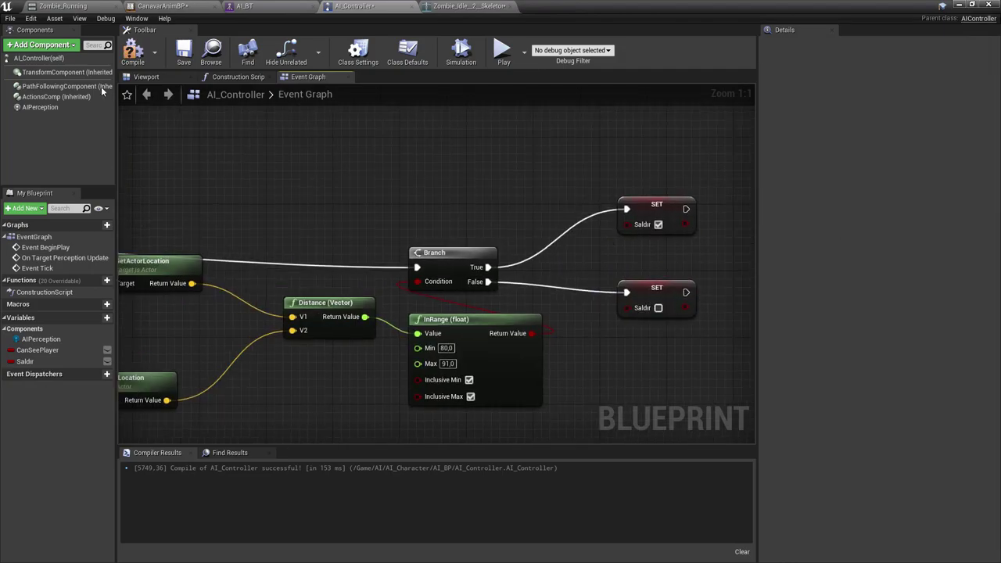
right_click_drag(320, 163, 344, 152)
left_click_drag(344, 152, 574, 317)
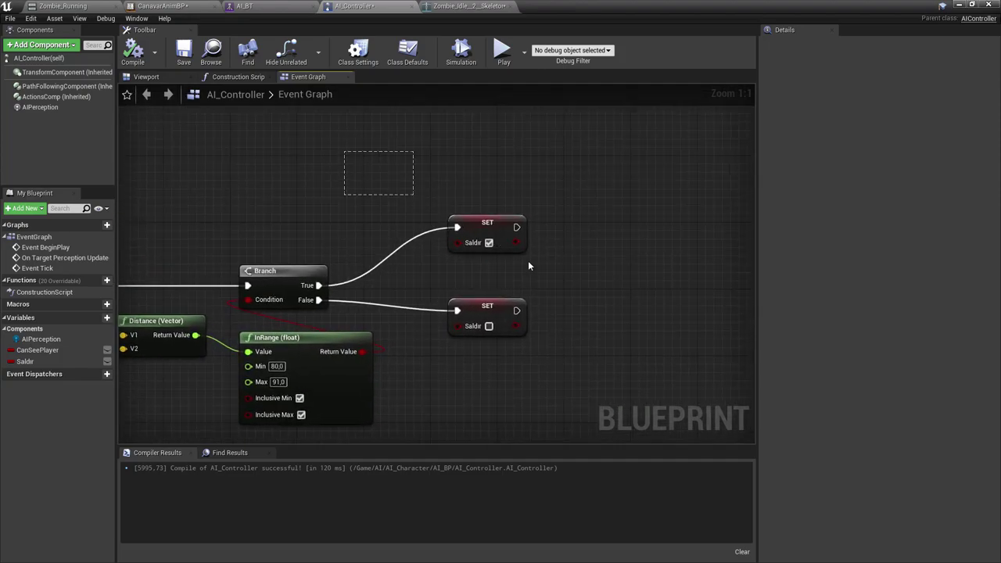
left_click(272, 196)
right_click_drag(272, 196, 519, 184)
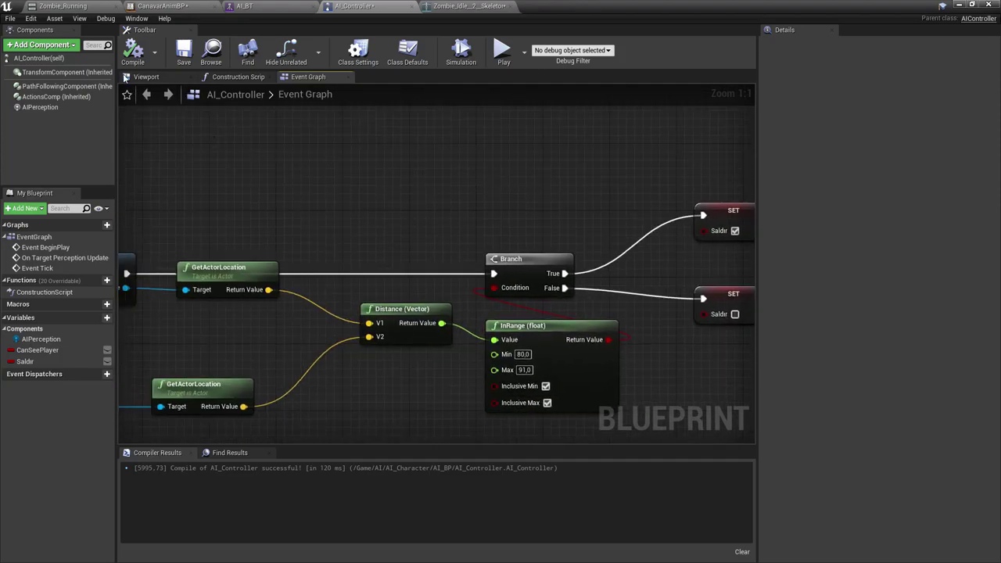
left_click(162, 6)
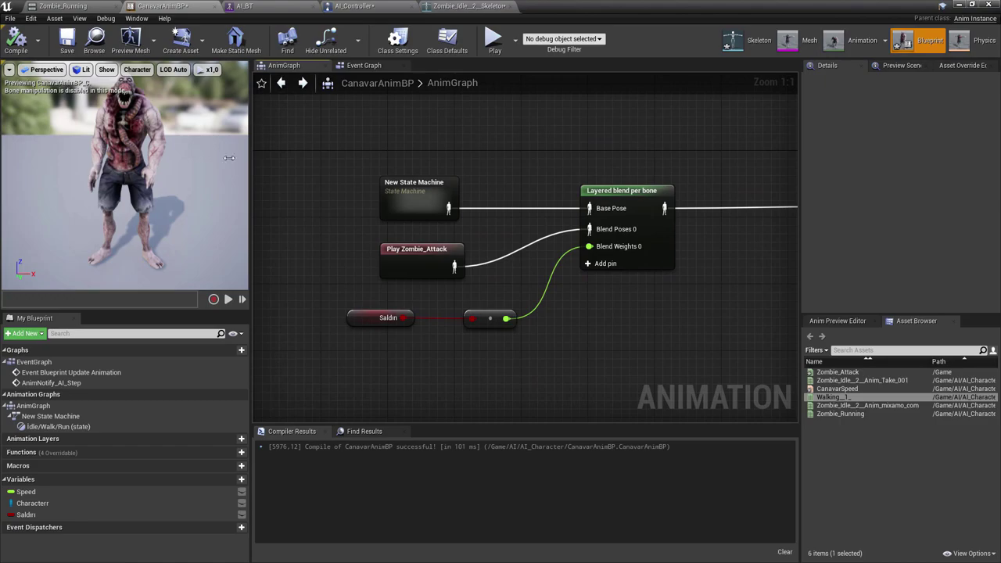
Open CanavarAnimBP's Event Graph and move the update-animation event node left.
left_click(364, 65)
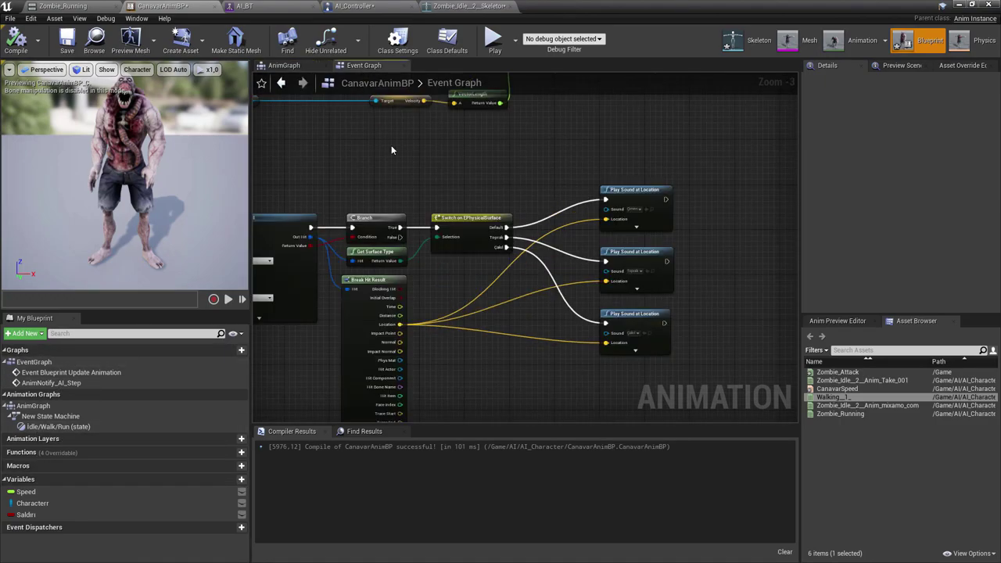
scroll(575, 229, "down", 3)
scroll(575, 228, "up", 3)
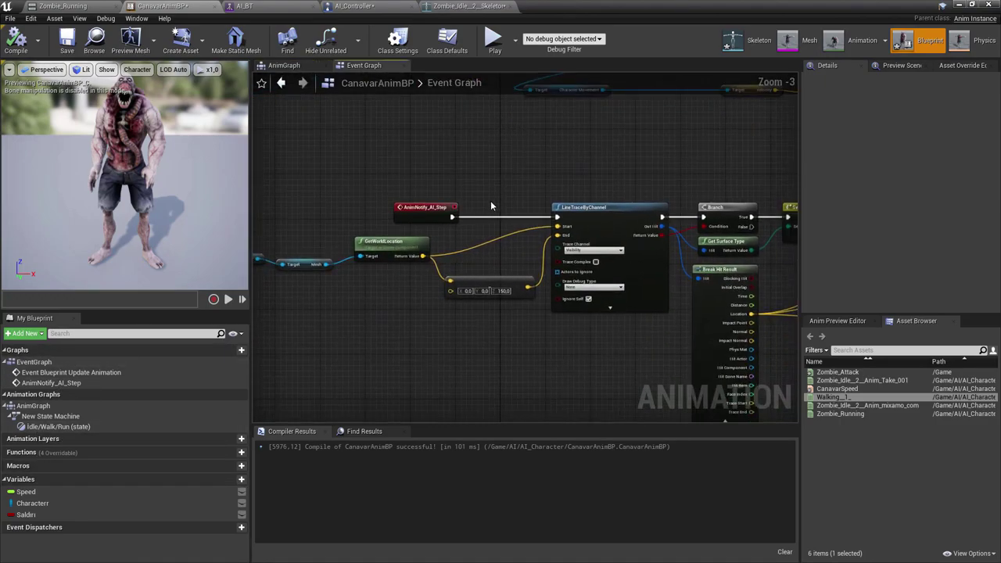
scroll(454, 361, "down", 3)
scroll(454, 360, "up", 3)
left_click_drag(391, 229, 259, 235)
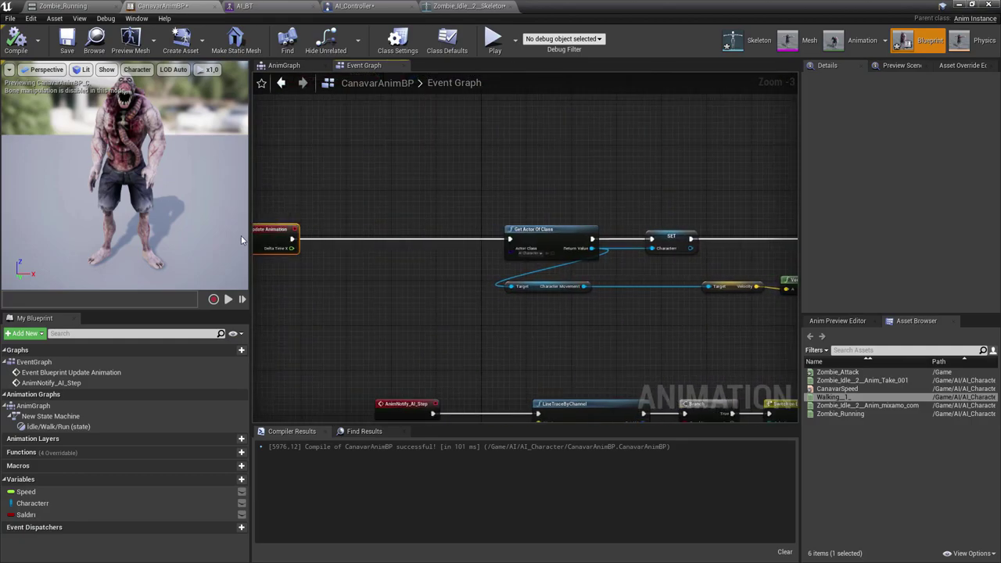
mouse_move(427, 234)
right_mouse_down()
mouse_move(513, 235)
mouse_move(461, 182)
right_mouse_up()
Rearrange the event, Get Actor Of Class, SET Character and movement nodes toward the left.
left_click_drag(462, 182, 779, 320)
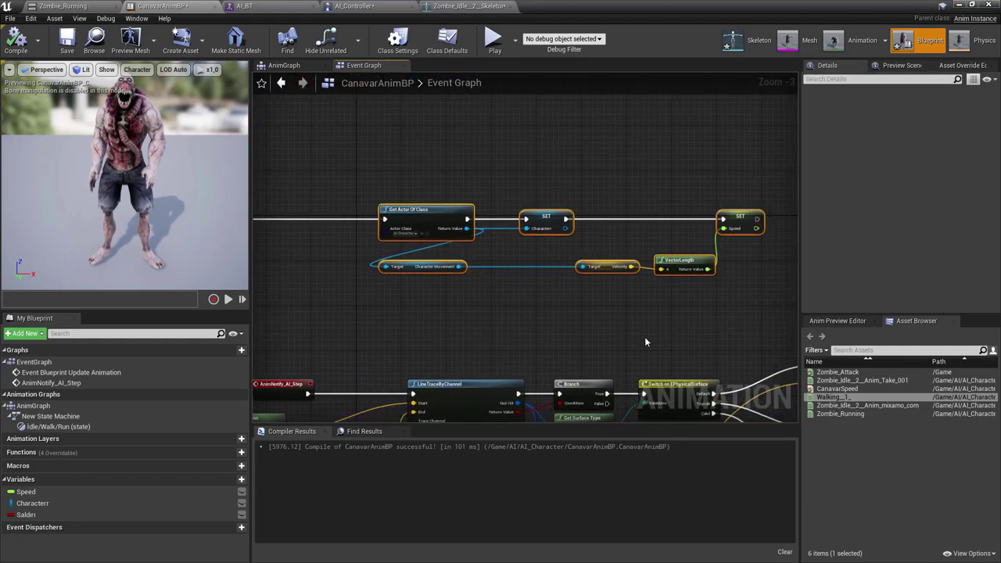
left_click_drag(286, 203, 436, 209)
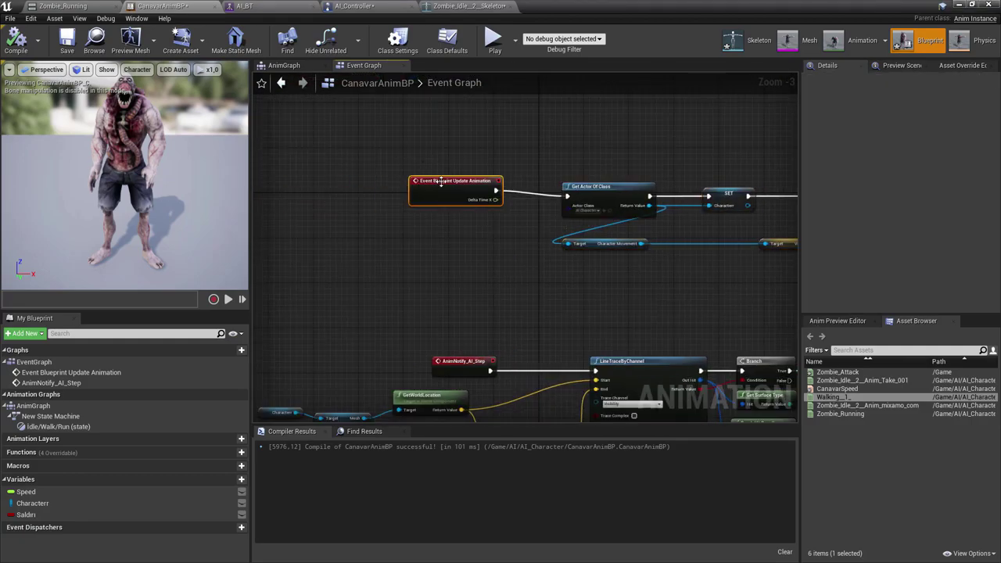
left_click_drag(420, 159, 623, 254)
left_click_drag(479, 200, 300, 197)
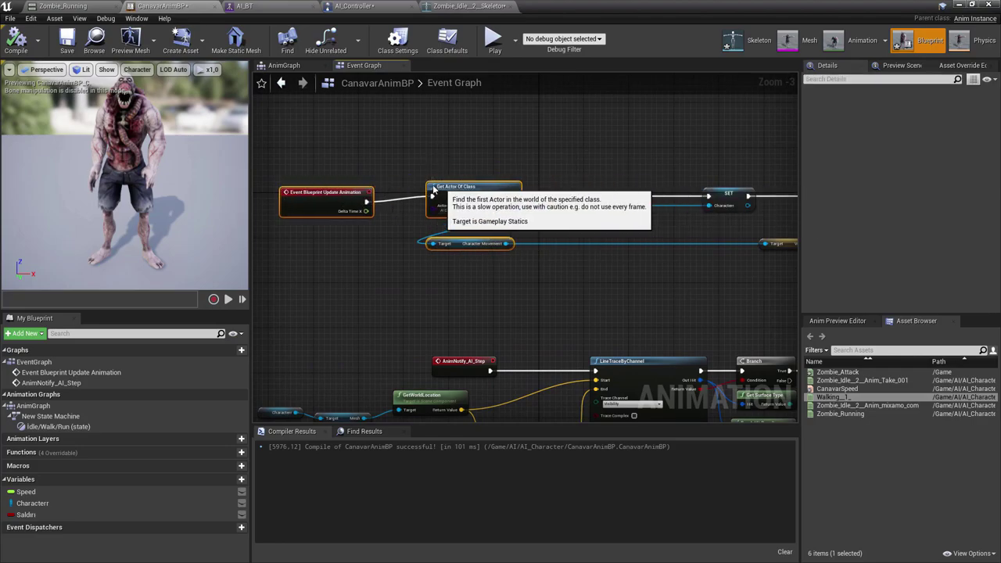
right_click_drag(358, 84, 275, 115)
left_click(276, 116)
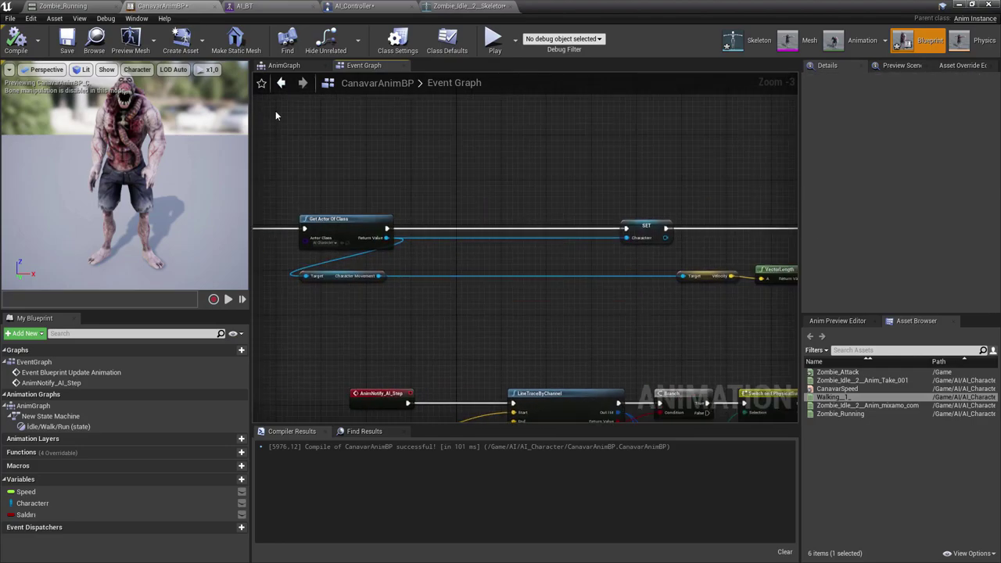
scroll(428, 228, "up", 2)
scroll(398, 199, "up", 1)
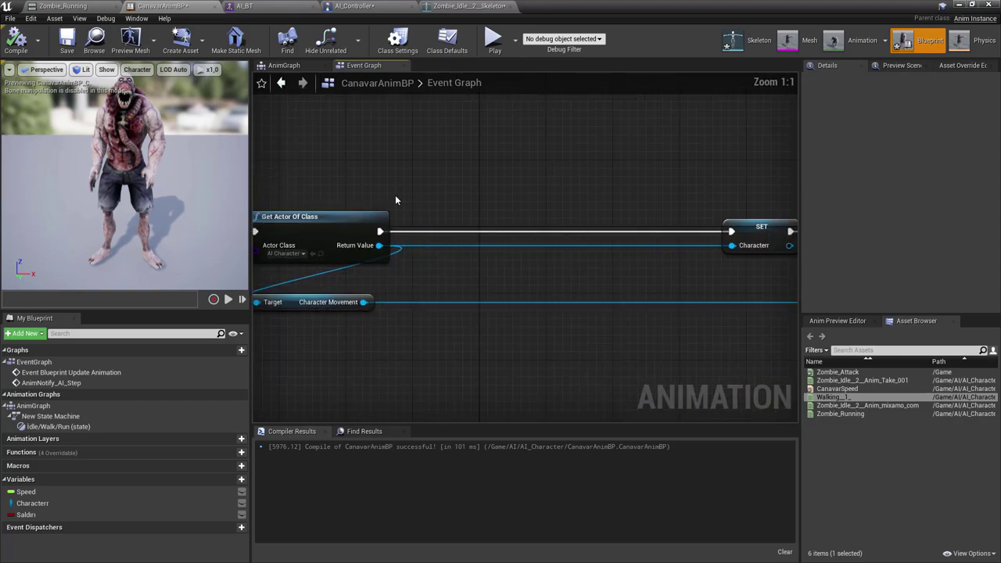
Add a Cast To AI_Controller node to the event graph.
right_click(407, 199)
type("cast to")
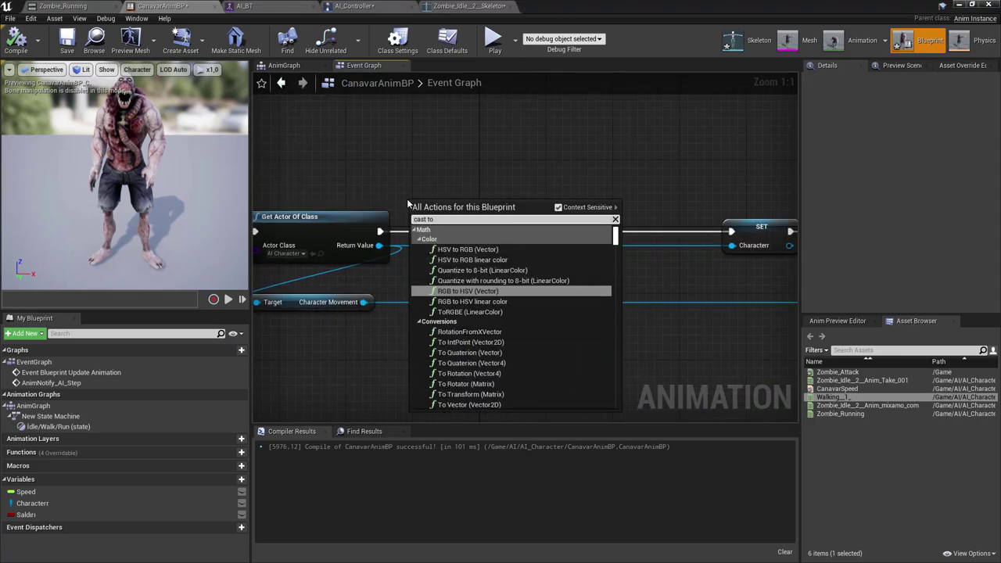
type(" ai")
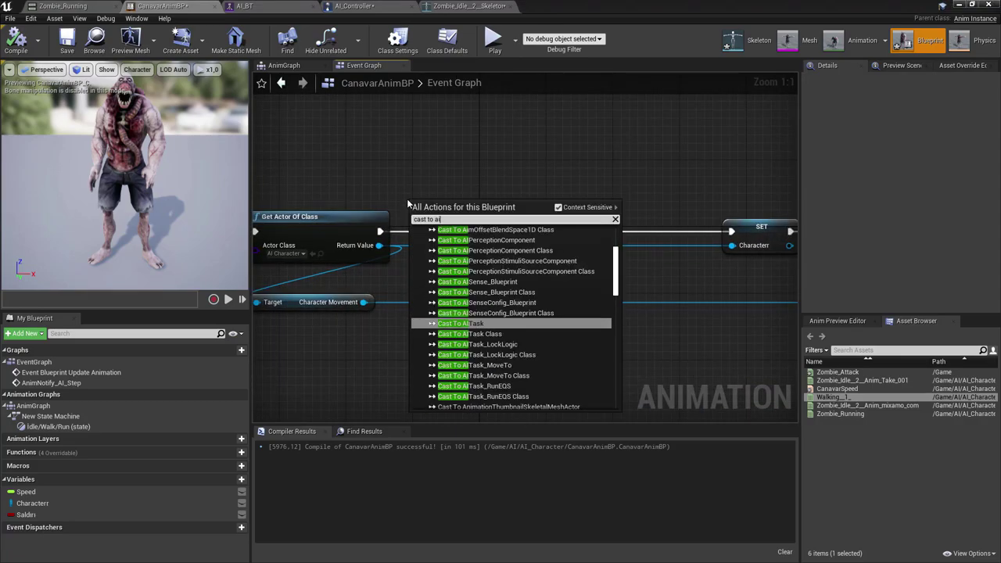
type(" cont")
key("Up")
key("Up")
key("Return")
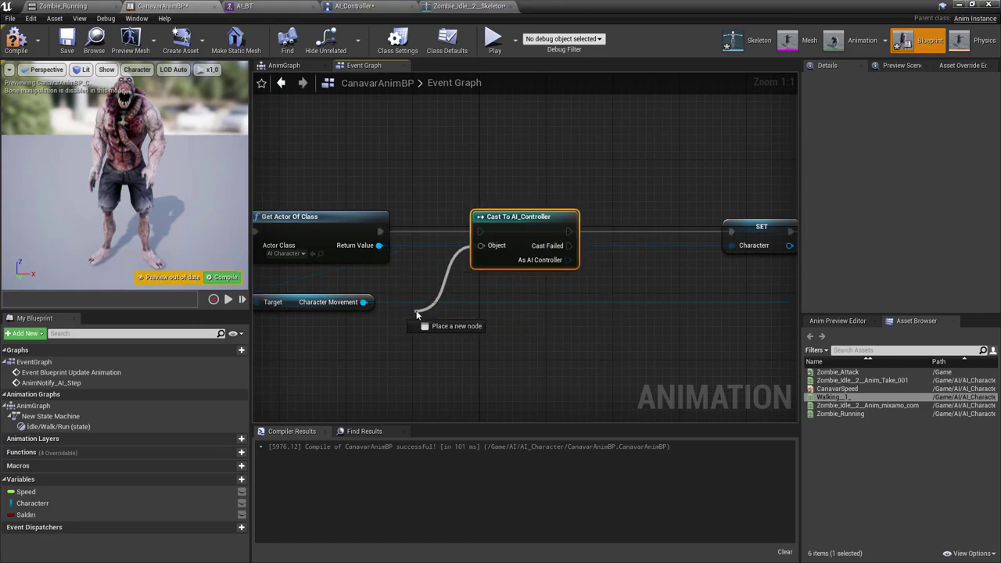
Feed the cast from Get AIController, whose Controlled Actor is Get Actor Of Class's Return Value.
left_click_drag(481, 246, 418, 315)
type("get c")
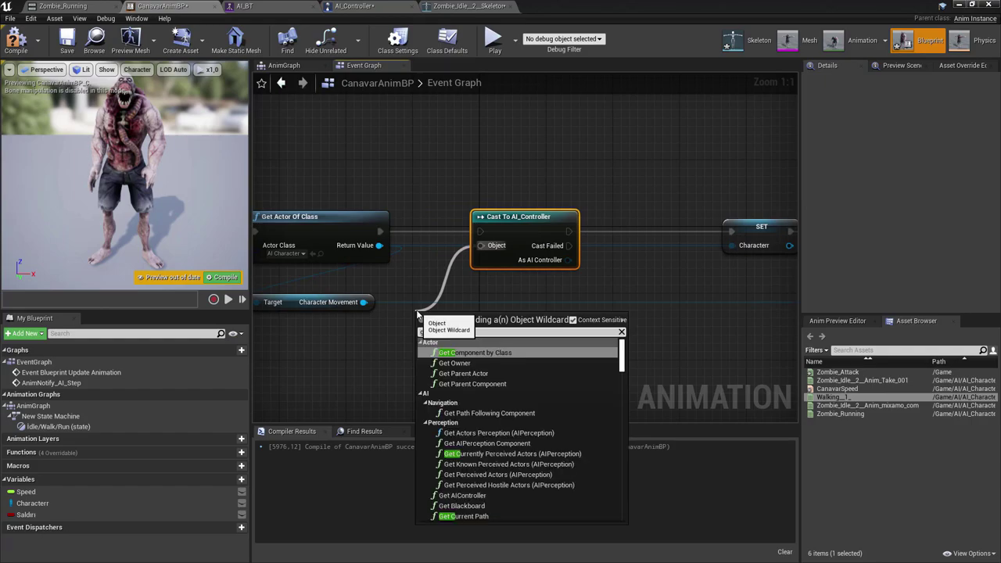
key("BackSpace")
key("BackSpace")
key("BackSpace")
key("BackSpace")
key("BackSpace")
type("ai")
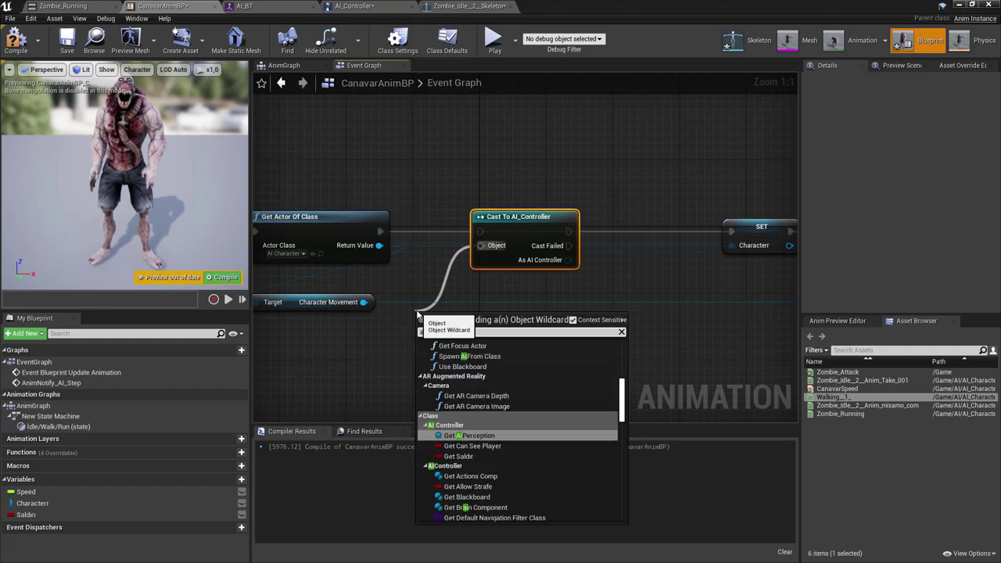
type("c")
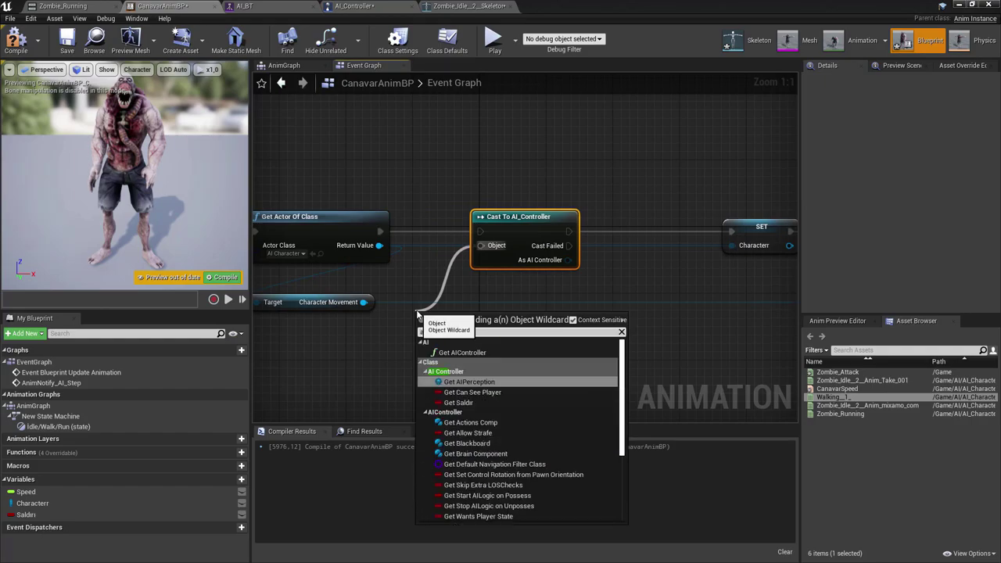
type("o")
key("Return")
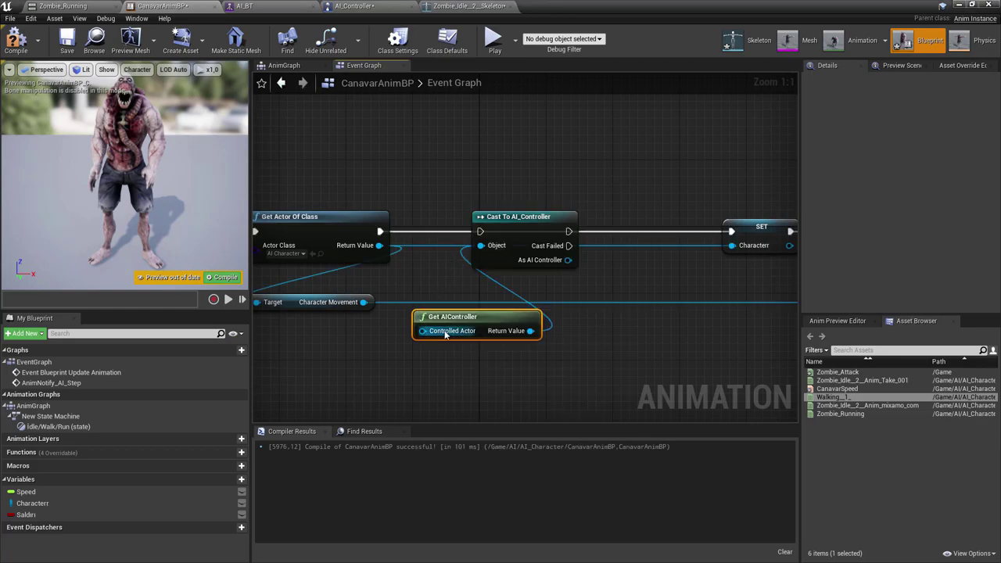
left_click_drag(446, 334, 417, 372)
left_click_drag(421, 309, 378, 247)
Chain the cast's execution between Get Actor Of Class and SET Character.
right_click_drag(378, 258, 444, 246)
mouse_move(451, 219)
left_mouse_down()
mouse_move(544, 187)
mouse_move(552, 219)
left_mouse_up()
right_click_drag(552, 235, 414, 234)
left_click_drag(501, 218, 664, 218)
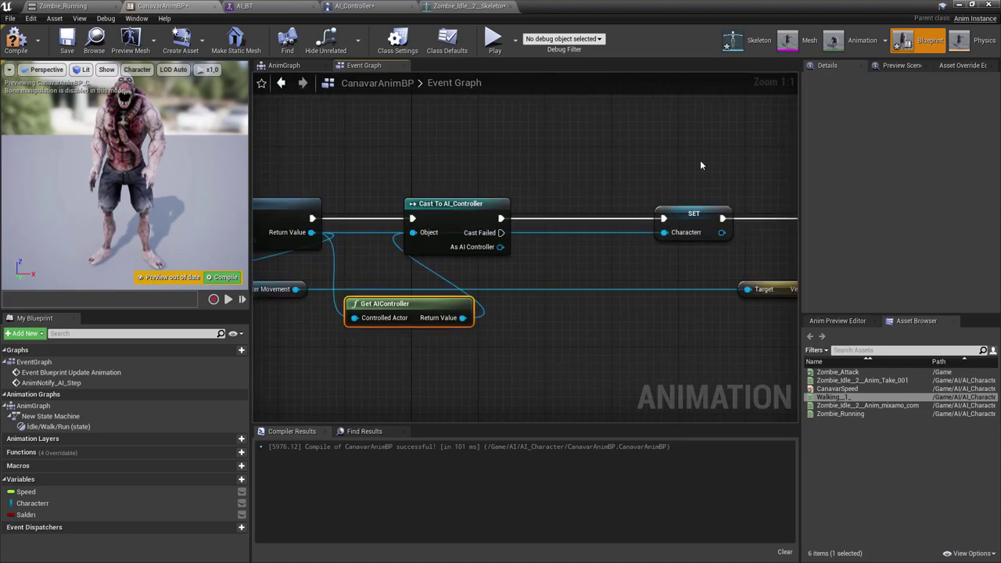
Nudge the Cast To AI_Controller node right and drag the Saldırı variable into the graph.
right_click_drag(164, 178, 312, 161)
left_click_drag(291, 154, 436, 207)
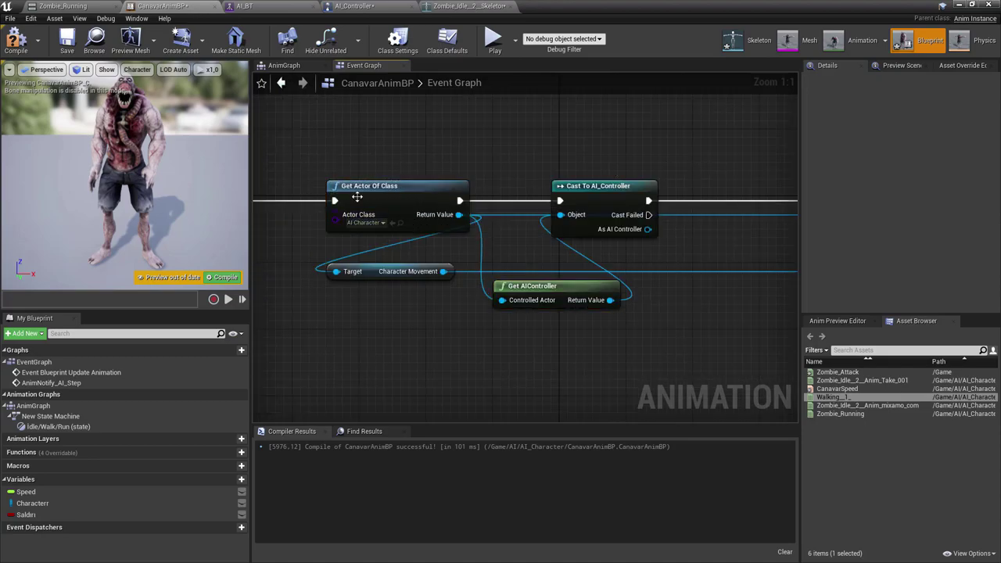
mouse_move(488, 184)
right_mouse_down()
mouse_move(691, 188)
mouse_move(411, 180)
right_mouse_up()
left_click(395, 179)
left_click_drag(545, 185, 586, 184)
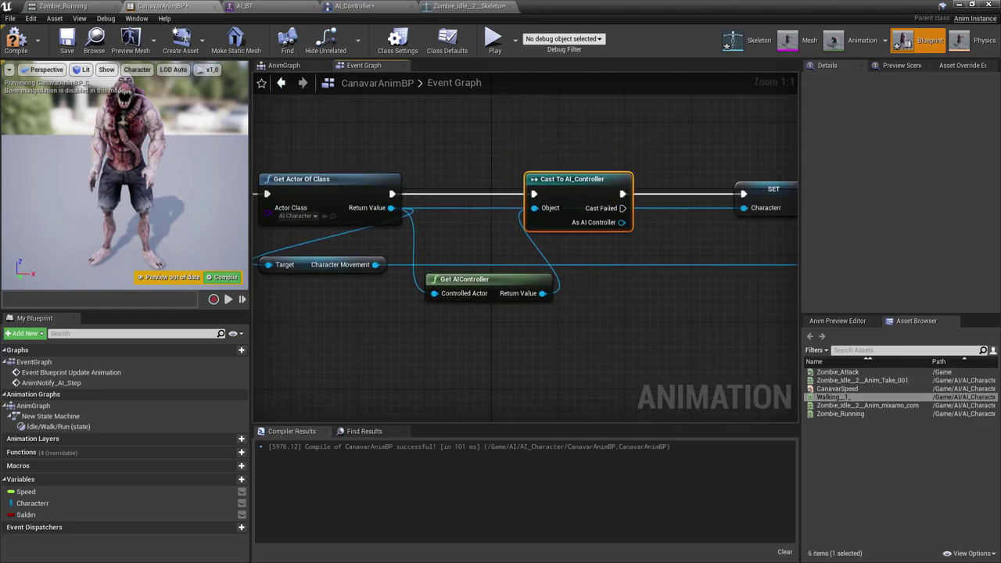
right_click_drag(586, 185, 380, 173)
left_click_drag(26, 515, 483, 258)
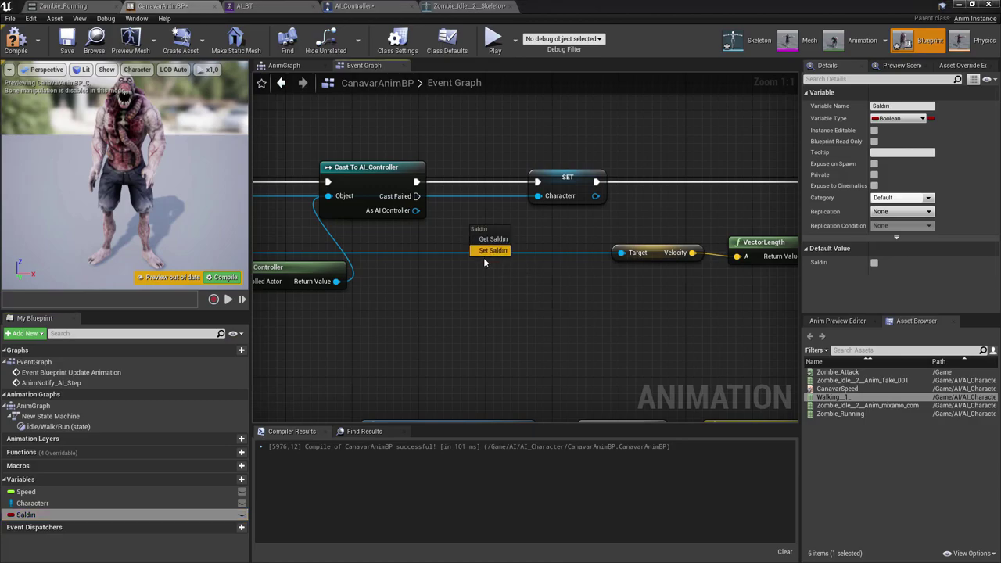
Add SET Saldırı and run it right after the cast, before SET Character.
left_click(484, 257)
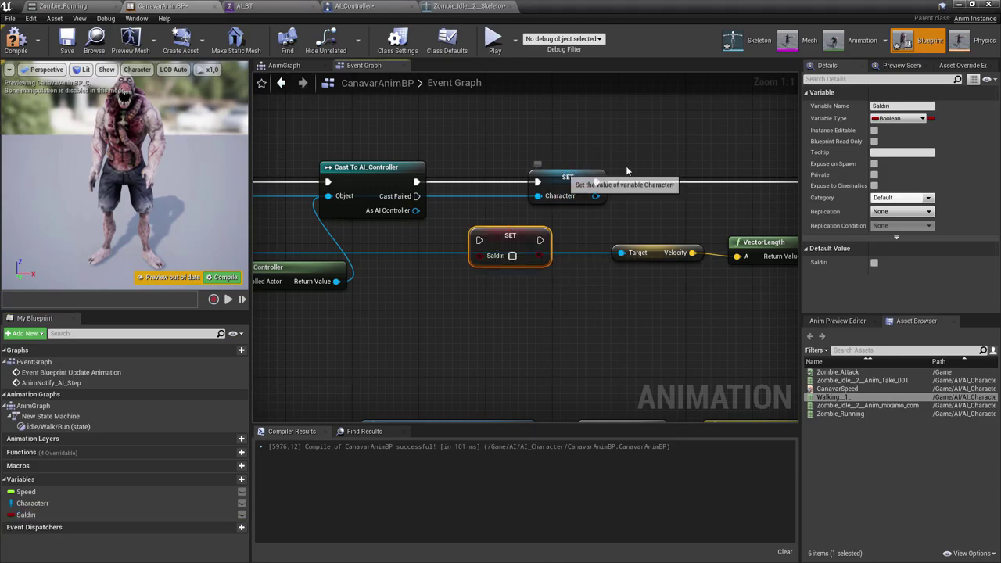
left_click_drag(594, 176, 678, 177)
mouse_move(512, 229)
left_mouse_down()
mouse_move(511, 173)
mouse_move(415, 182)
left_mouse_up()
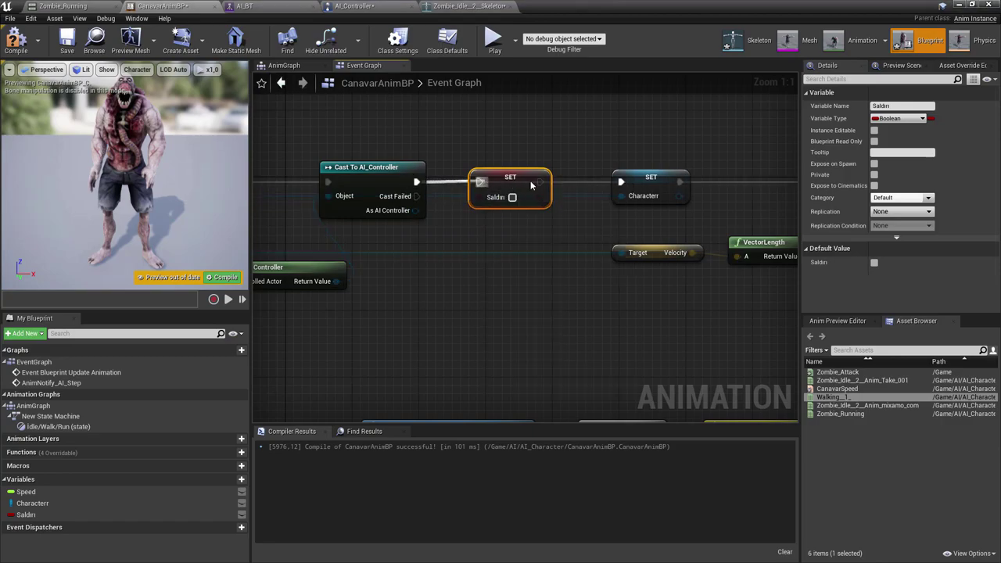
left_click_drag(540, 182, 627, 184)
Reposition the Cast To AI_Controller node further left beside Get Actor Of Class.
right_click_drag(591, 162, 661, 129)
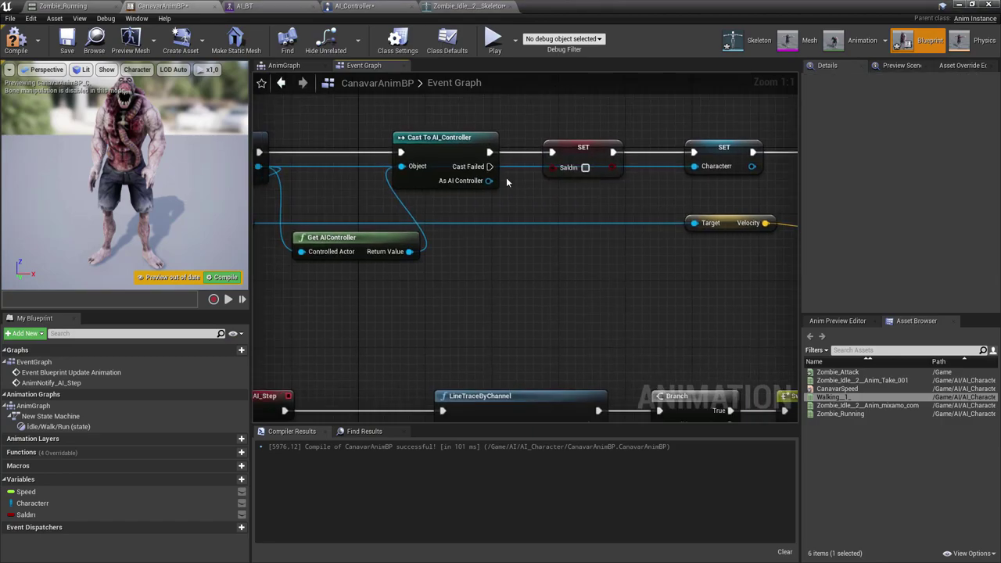
left_click(450, 142)
right_click_drag(450, 143, 556, 151)
left_click(321, 144)
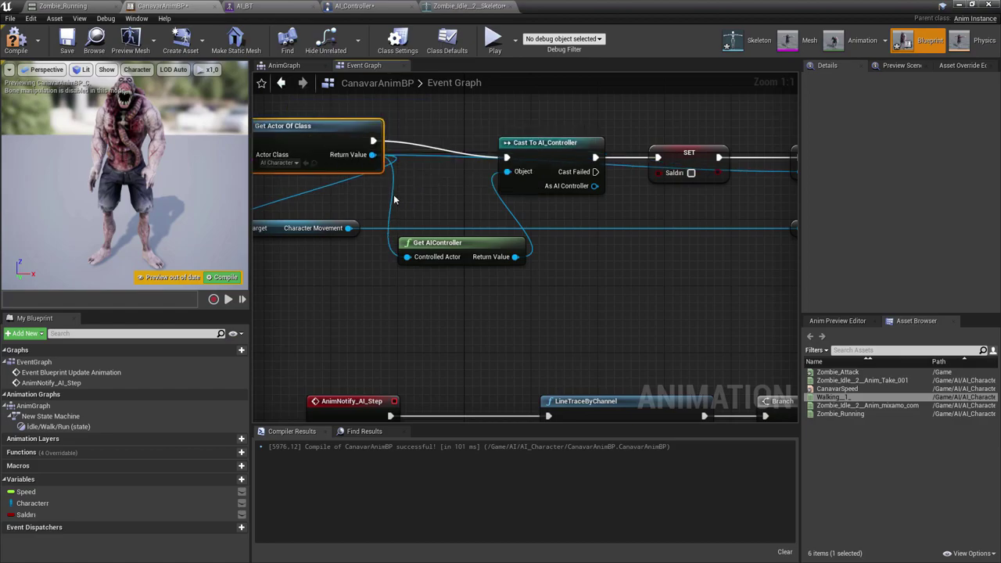
right_click_drag(320, 143, 478, 141)
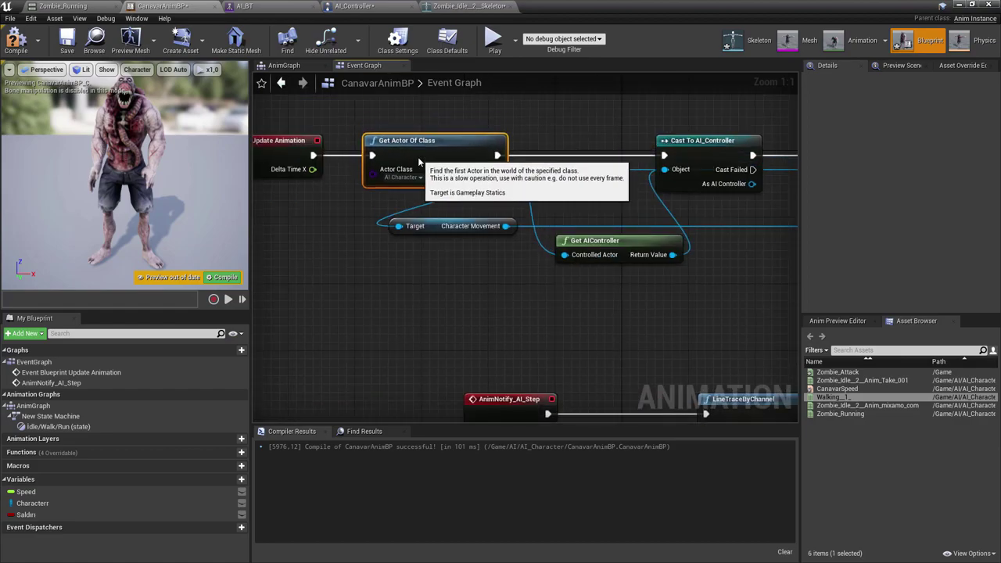
right_click_drag(690, 135, 451, 172)
left_click(451, 174)
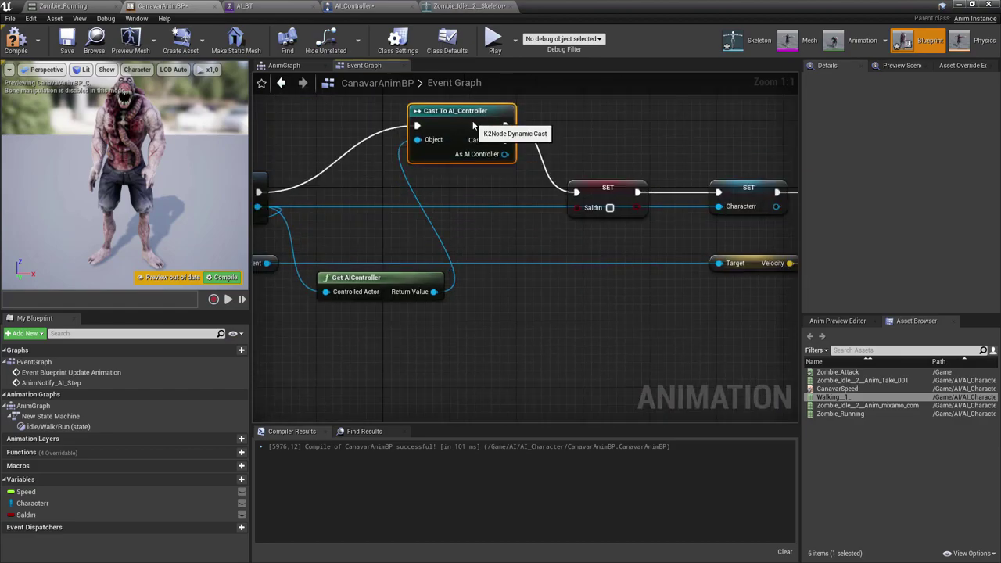
left_click_drag(451, 174, 373, 163)
right_click_drag(438, 172, 413, 162)
Feed SET Saldırı from the cast's As AI Controller Saldırı getter.
left_click_drag(406, 208, 478, 241)
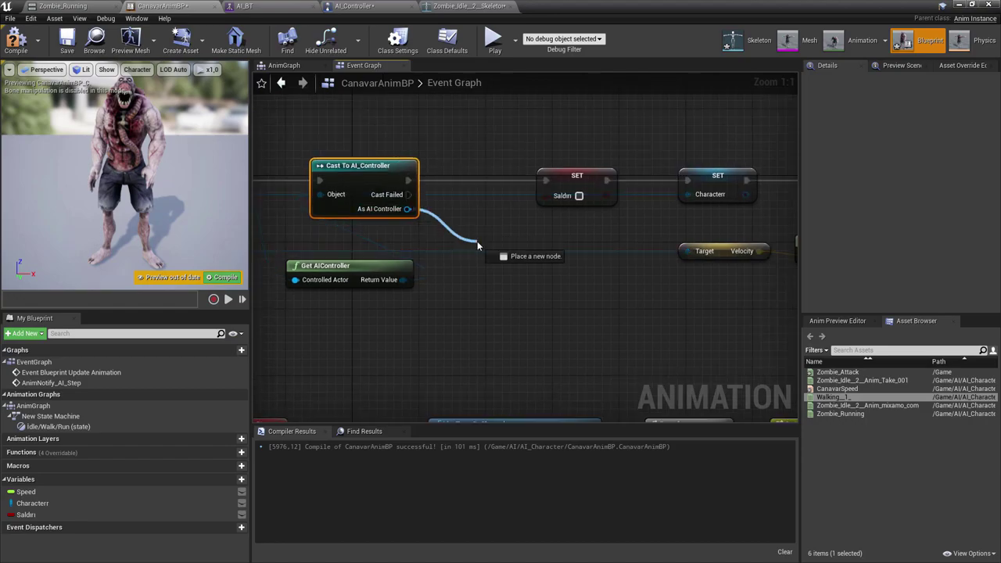
type("saldır")
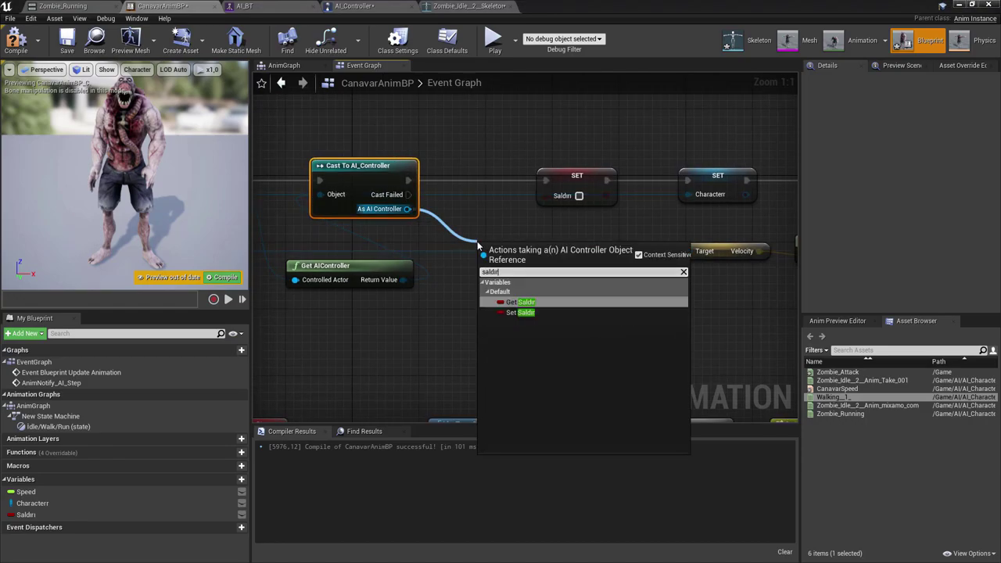
key("Return")
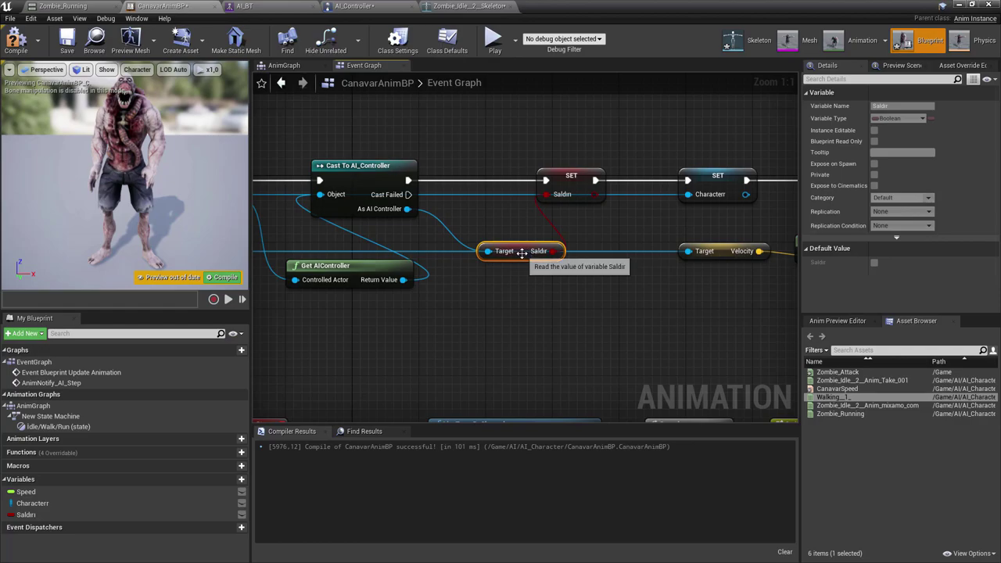
left_click_drag(548, 251, 531, 228)
left_click(536, 178)
right_click_drag(537, 178, 517, 194)
left_click(525, 197)
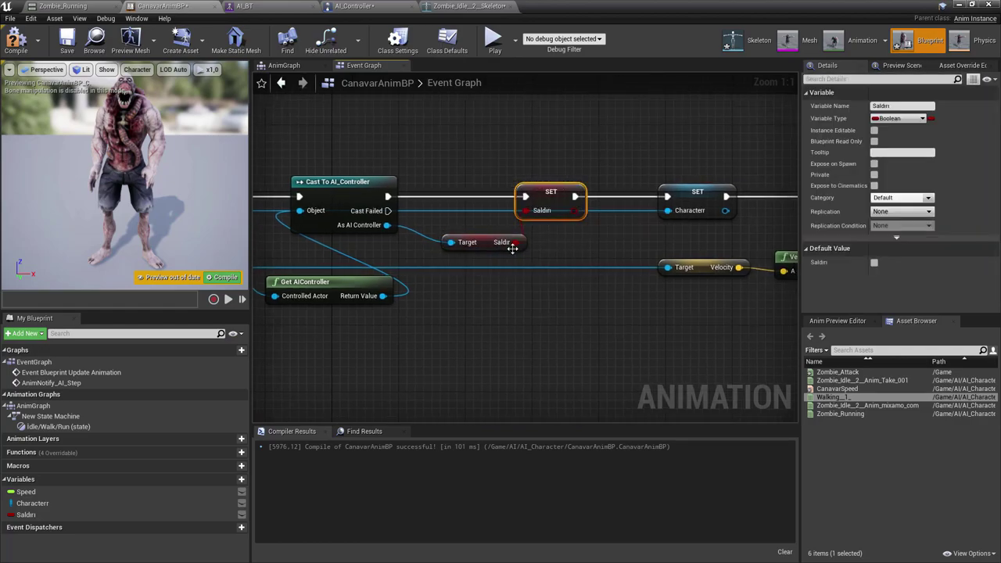
left_click(536, 324)
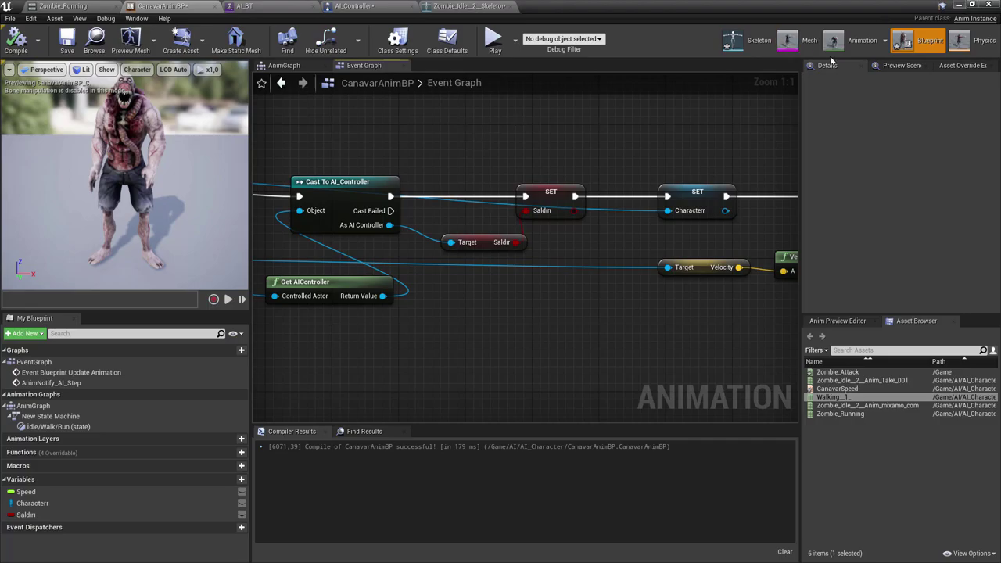
key("alt+Tab")
Play-test the level, stop it, then select and frame the landscape.
left_click(609, 38)
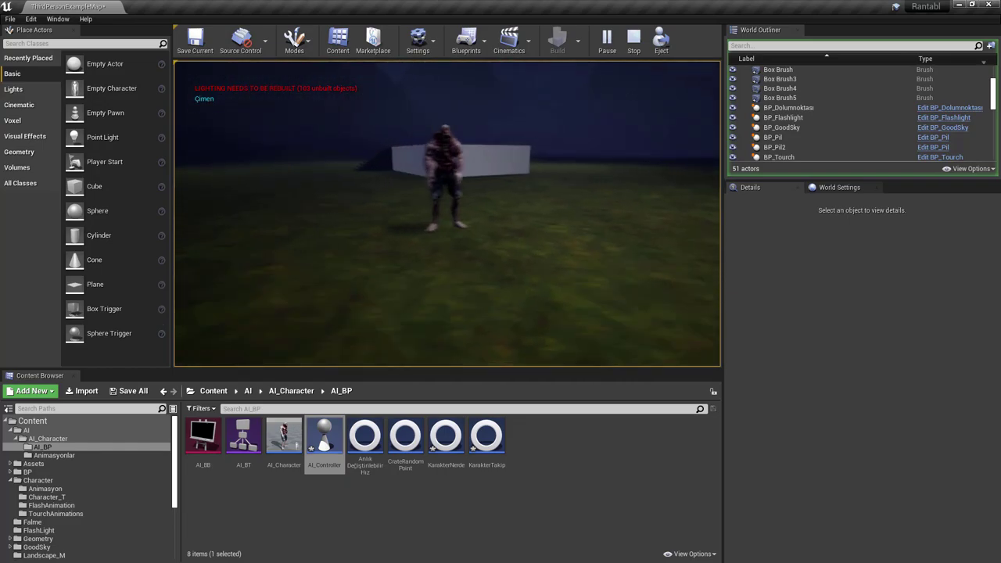
key("Escape")
right_click_drag(442, 207, 423, 226)
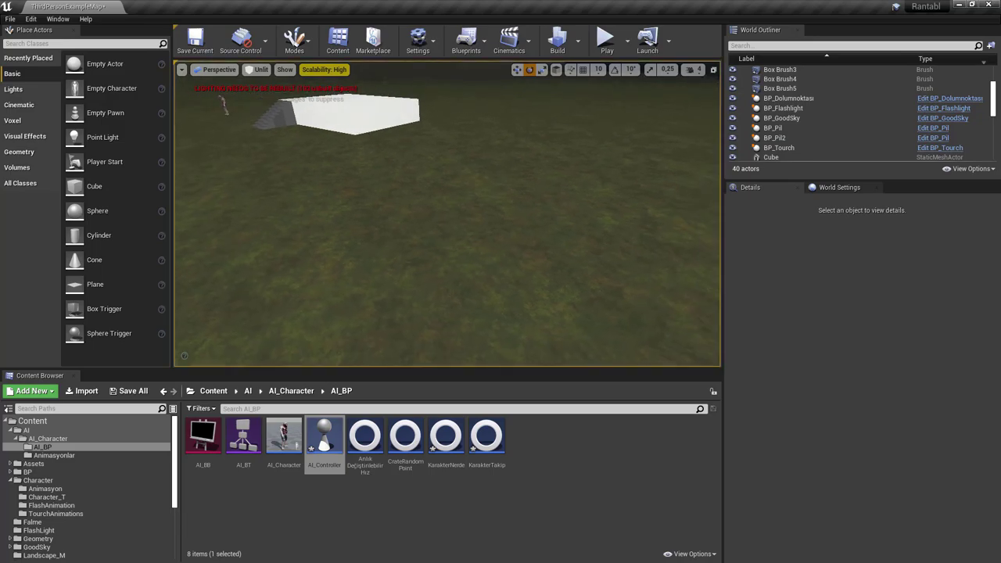
left_click(442, 205)
right_click_drag(478, 234, 480, 212)
key("f")
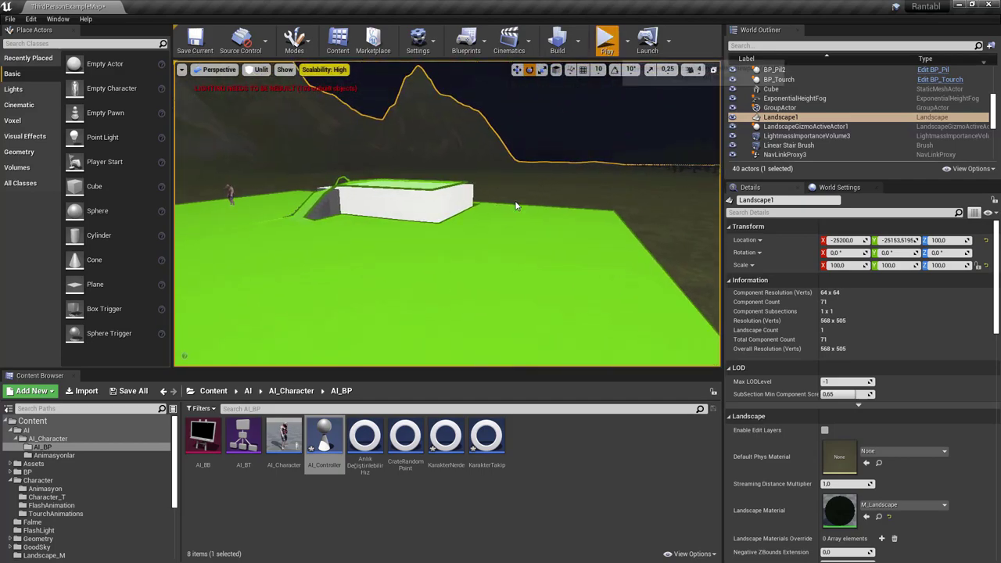
Play the level again with Alt+P, then stop and look toward the stairs.
key("alt+p")
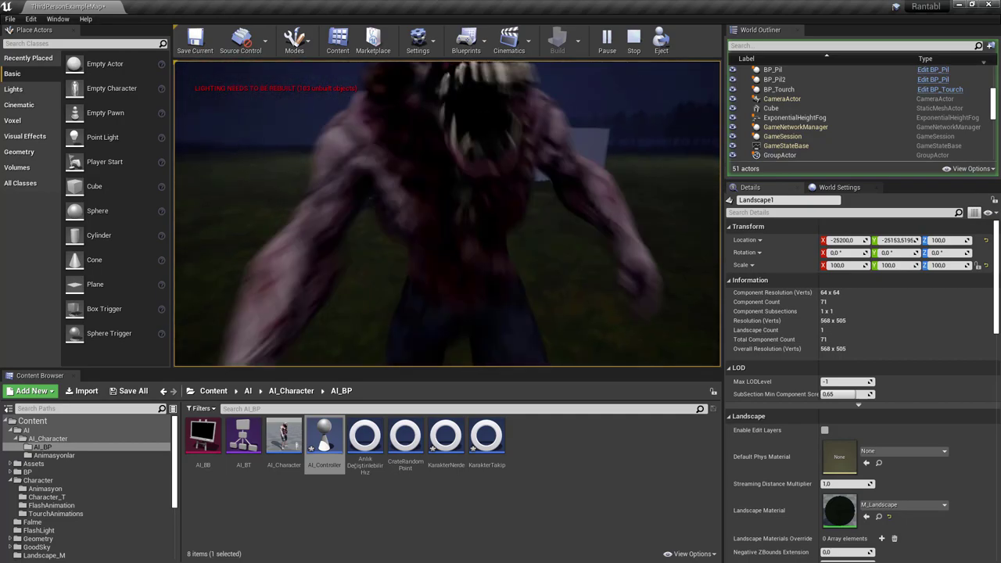
key("Escape")
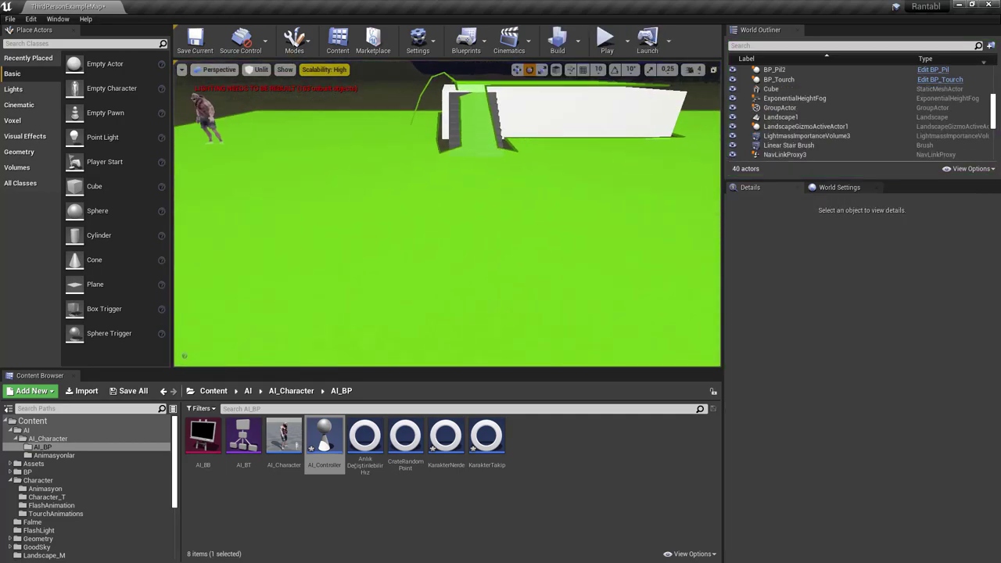
right_click_drag(442, 236, 442, 236)
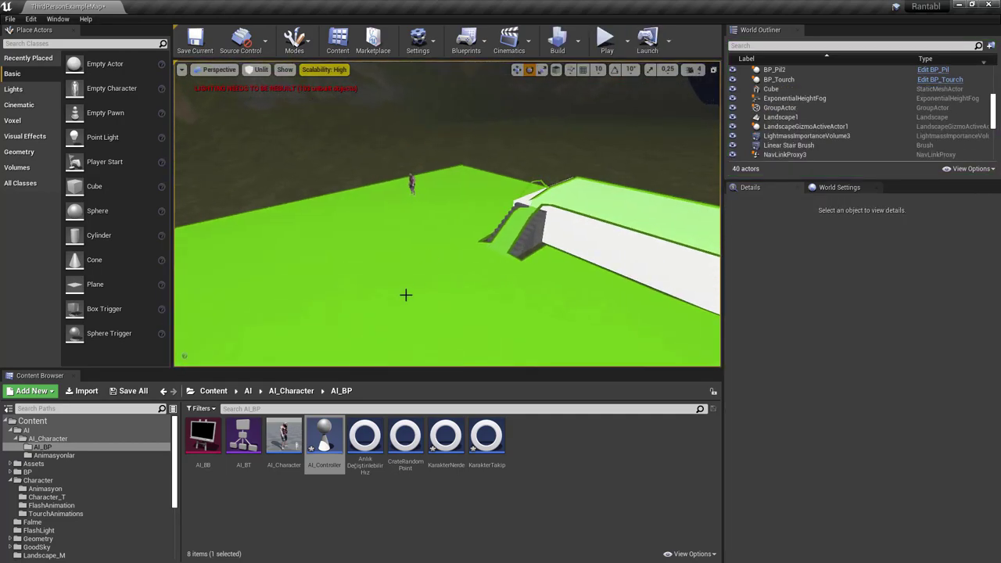